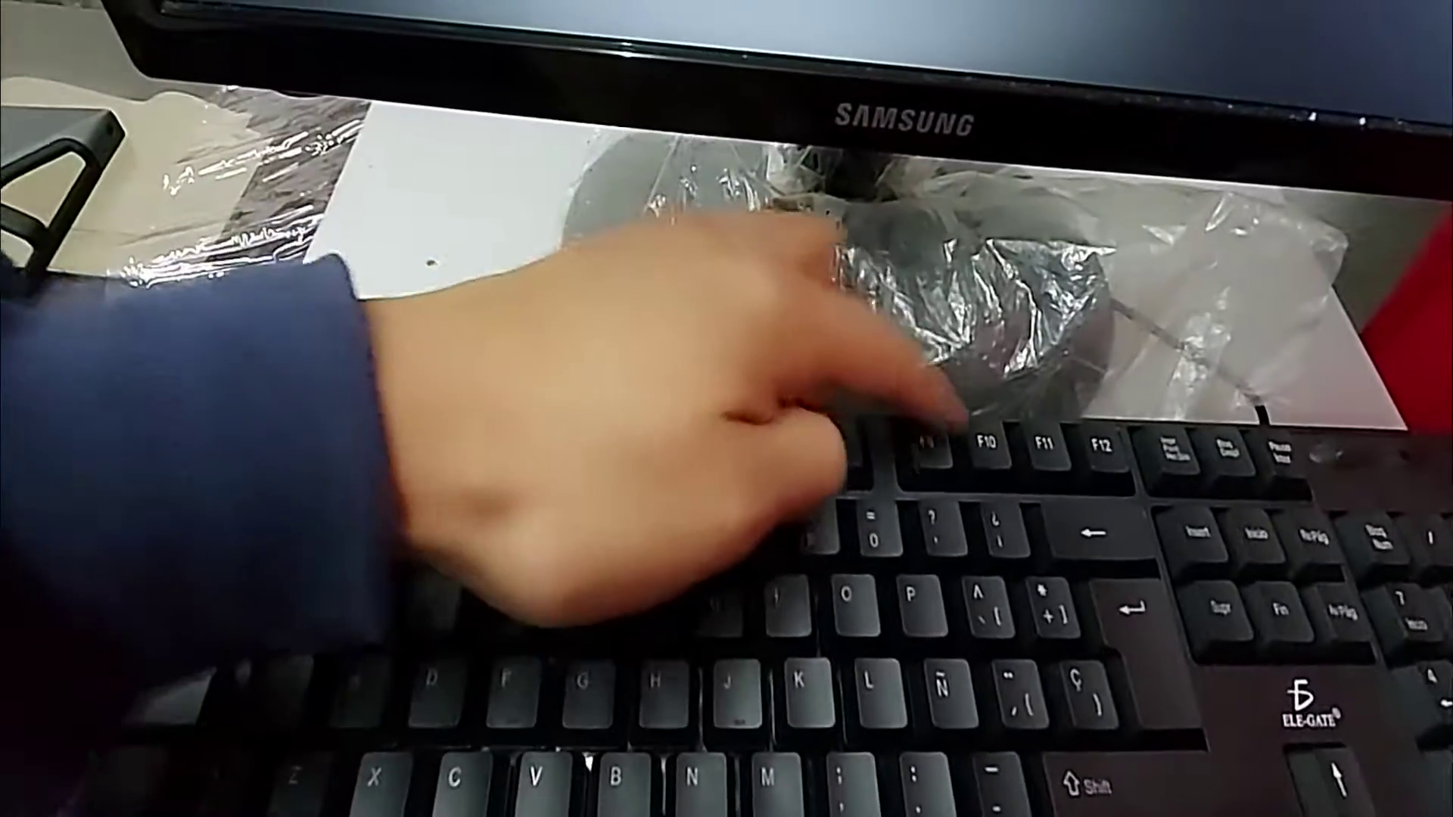
Step: Press F10 during server POST to boot into the Lifecycle Controller
key(F10)
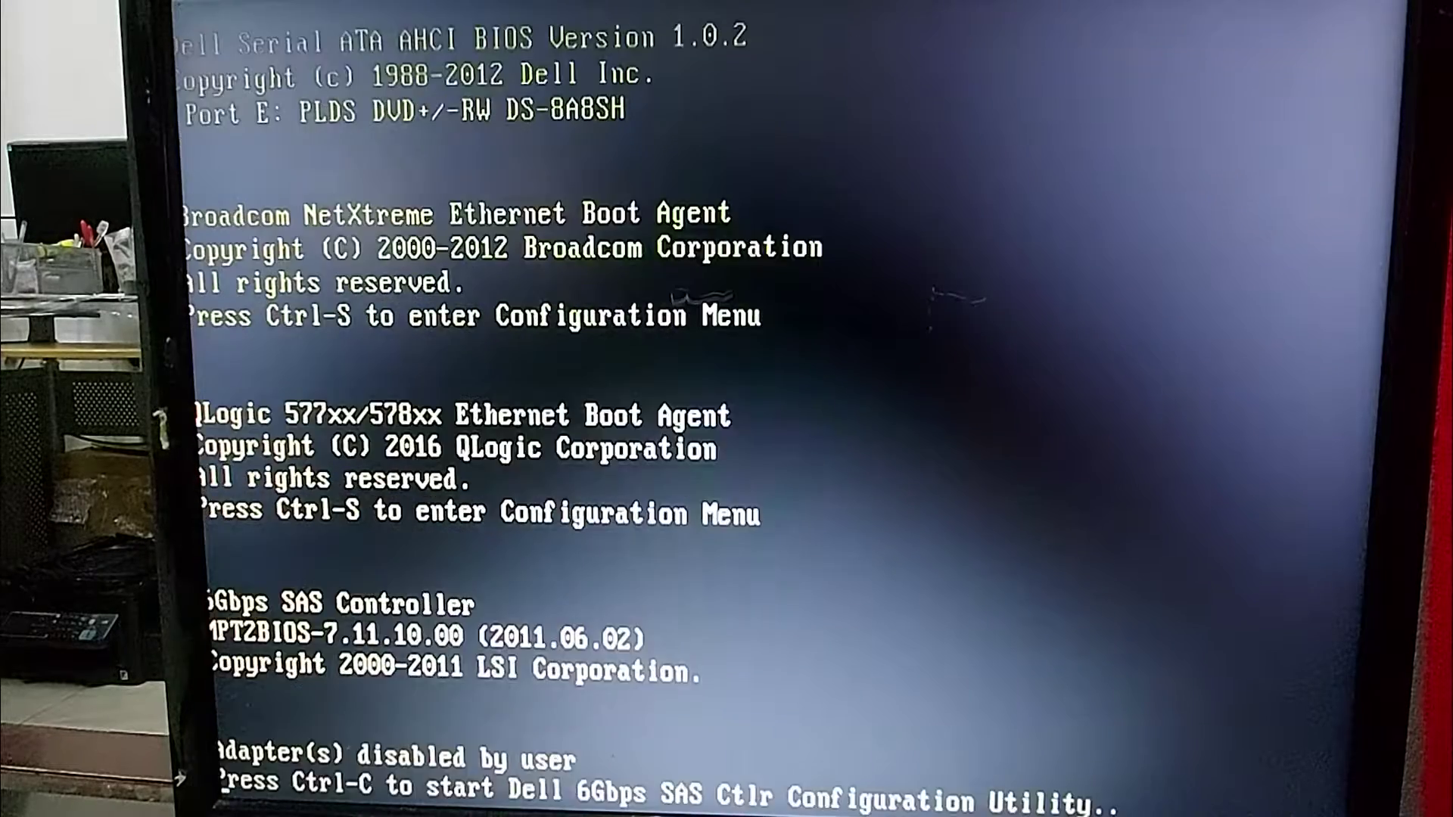
Step: Skip the PERC H710 foreign configuration import and continue booting into Windows
key(Return)
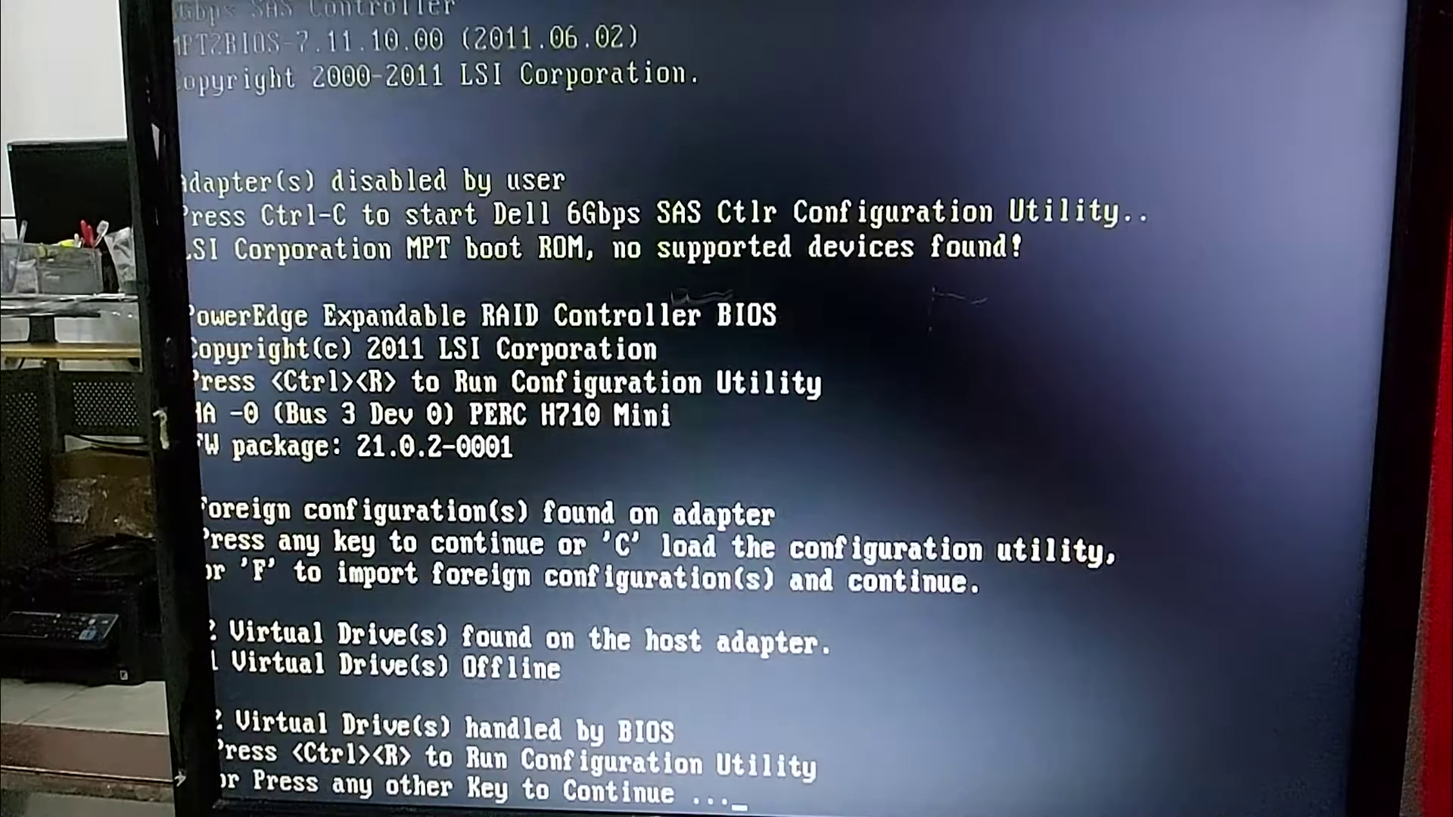
key(Return)
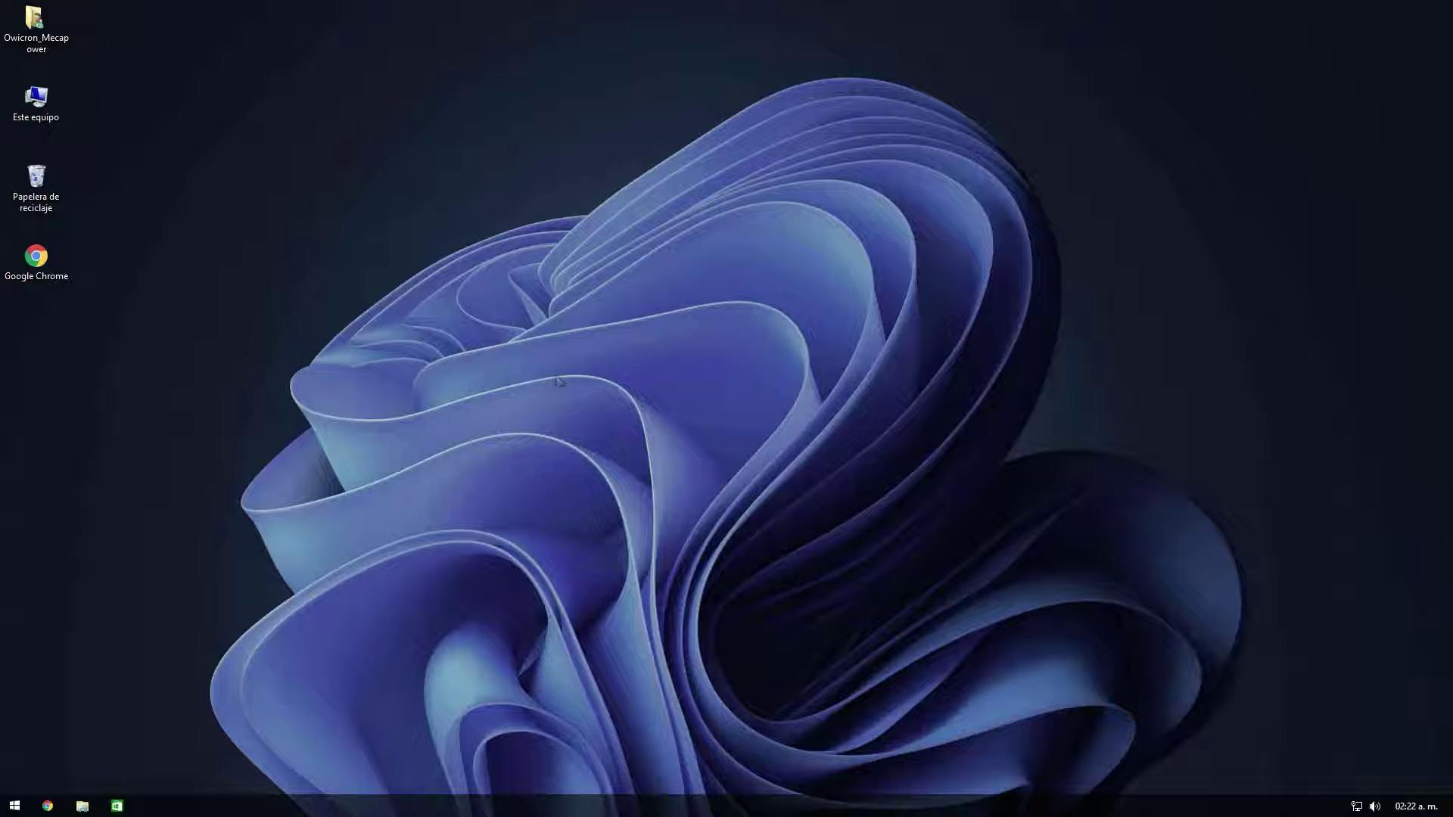
Step: Open Chrome and log in to the Huawei router admin page at 192.168.100.1
click(61, 807)
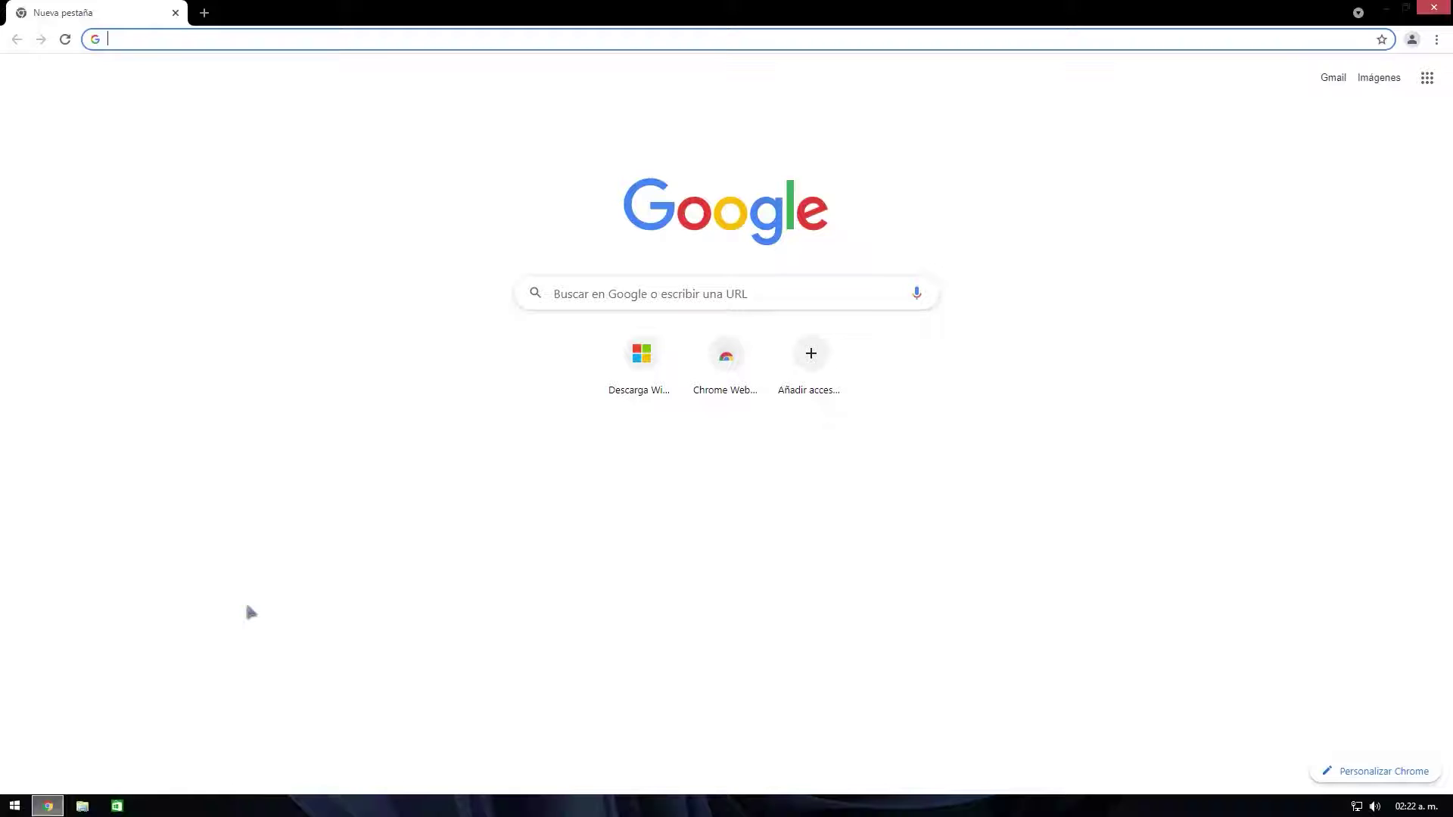
text(192.168.)
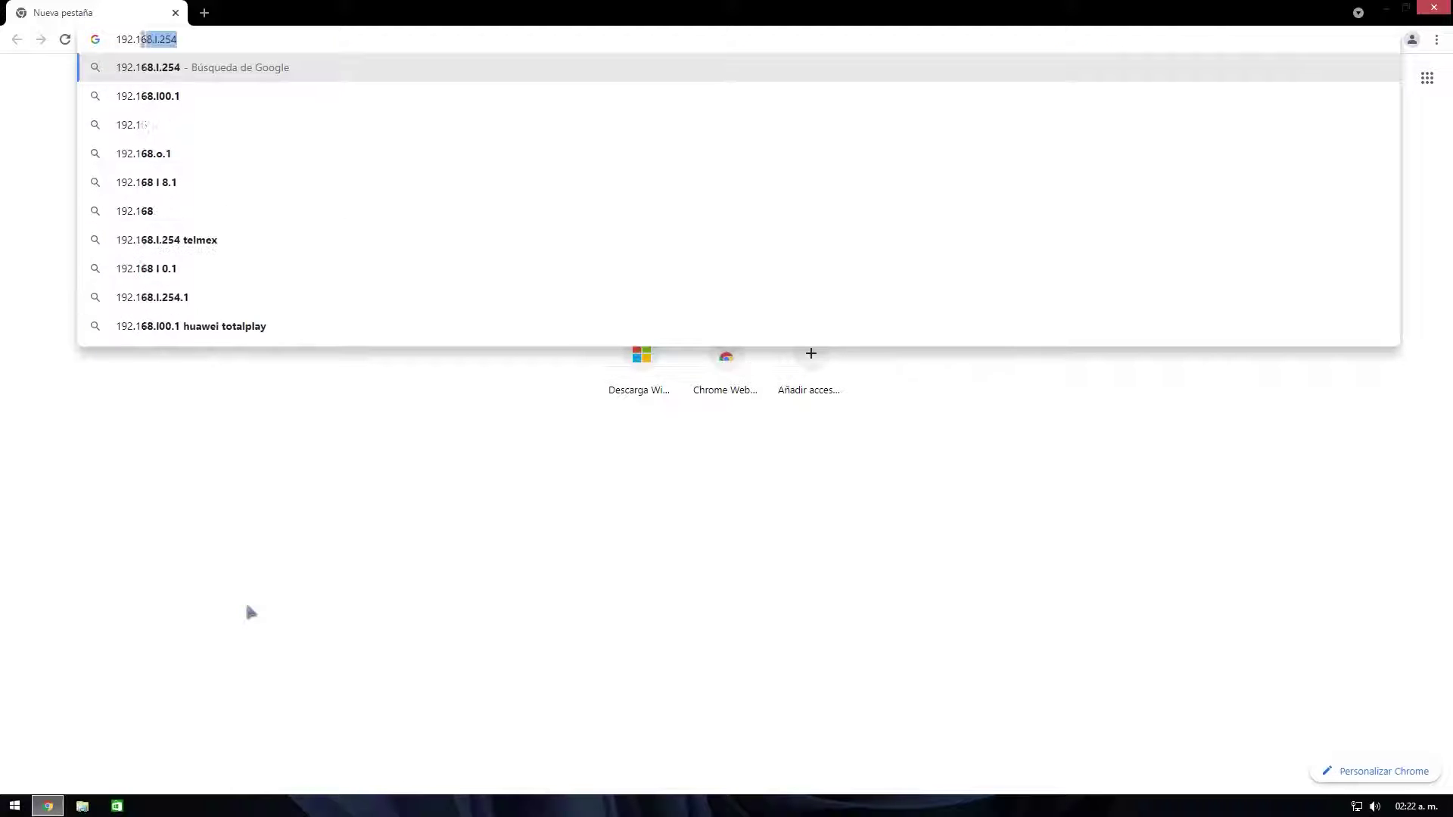
text(100.1)
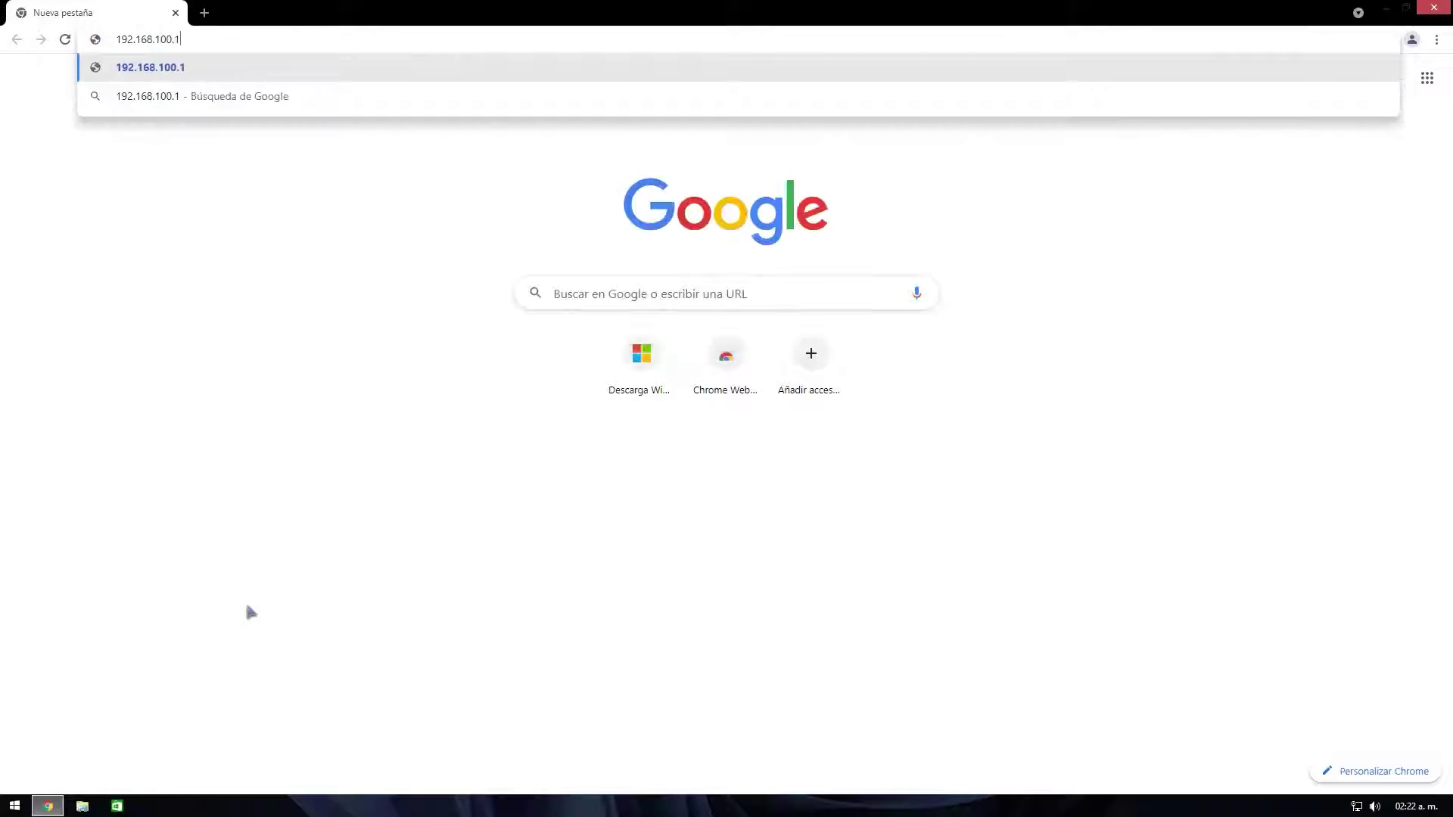
key(Return)
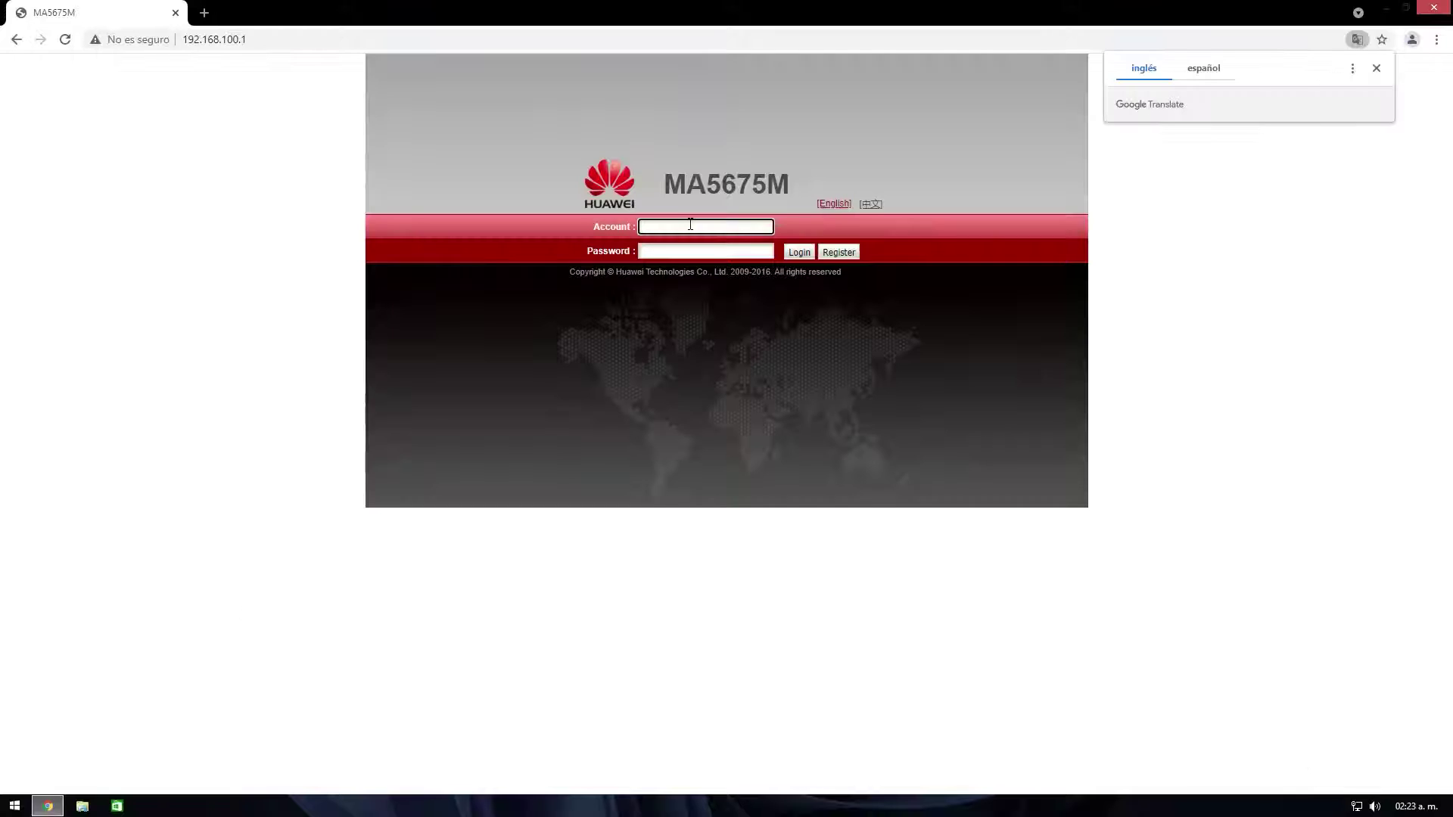
text(root)
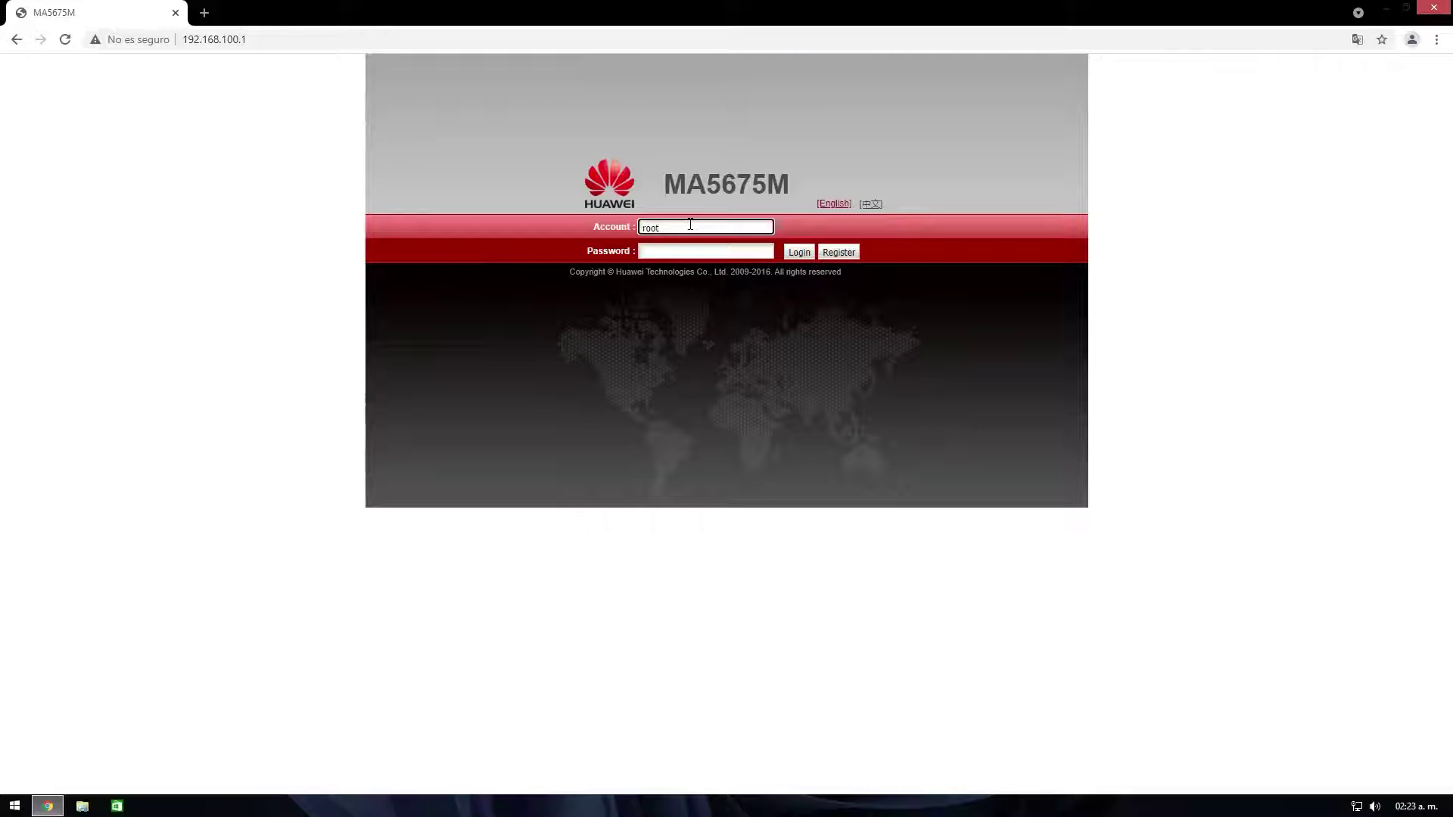
key(Return)
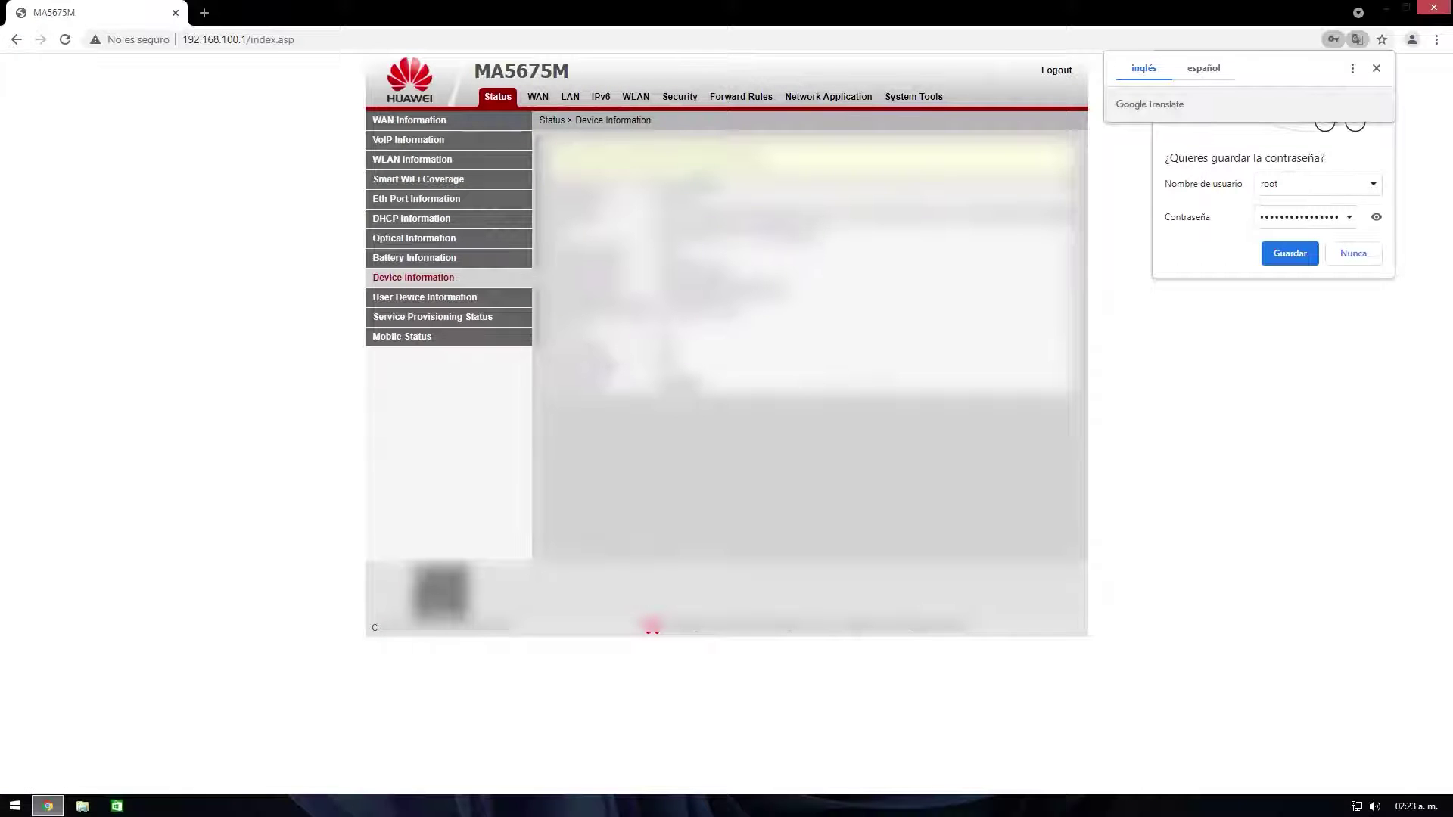
Step: Copy the iDRAC's IP 192.168.100.129 from the User Device Information list
click(411, 301)
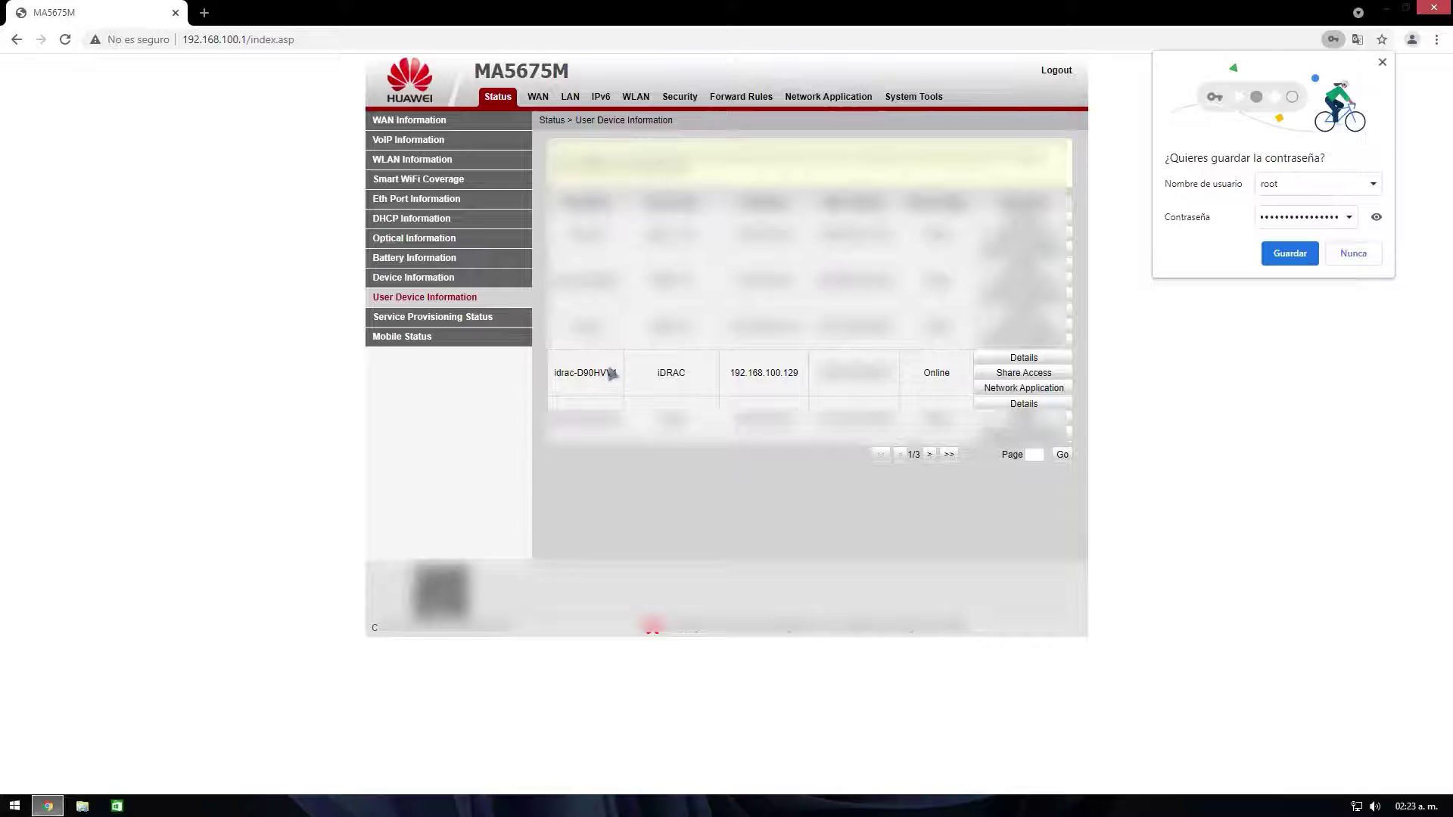
drag(622, 379, 556, 384)
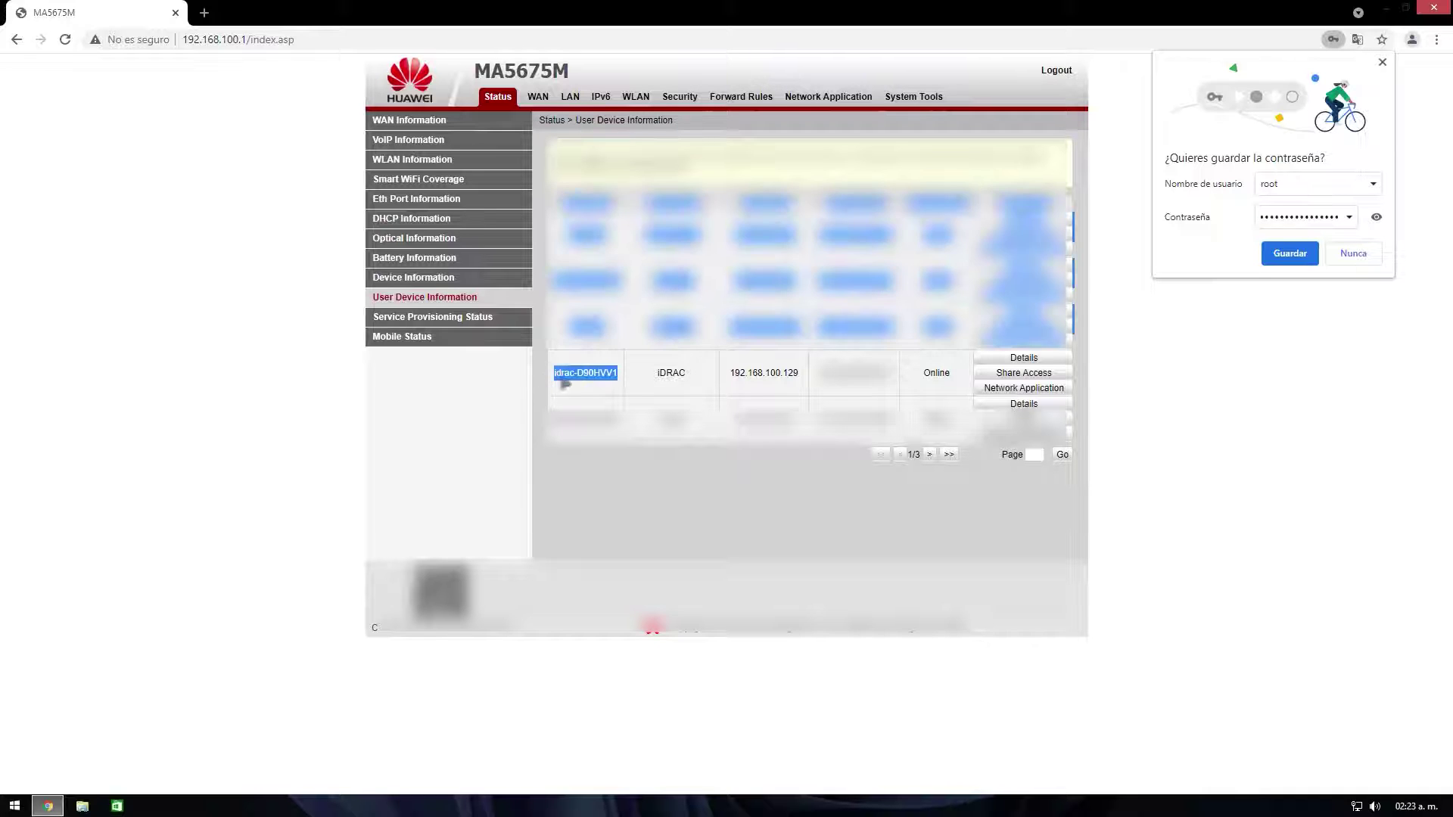
click(640, 383)
drag(731, 374, 795, 379)
right_click(753, 373)
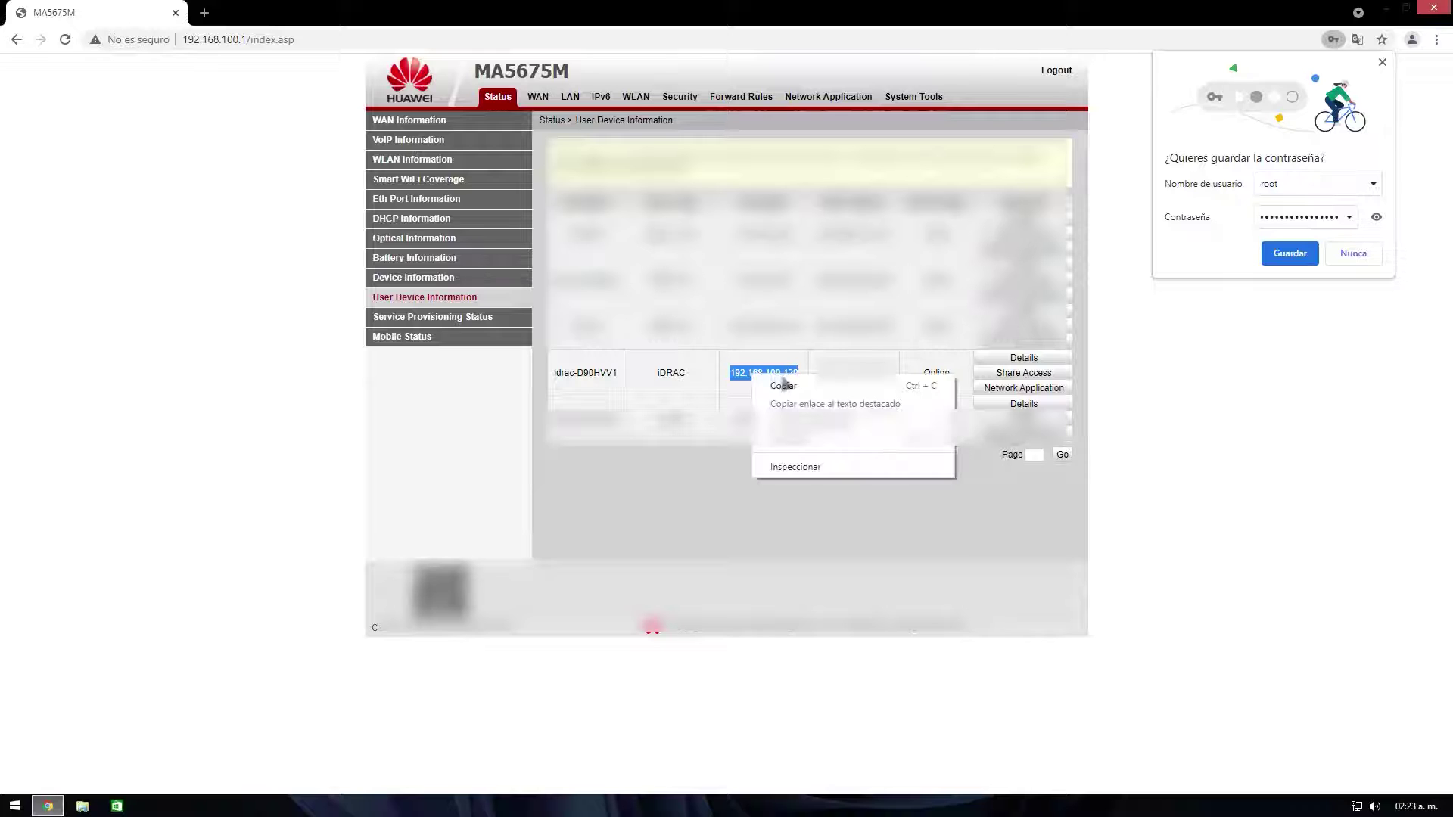
click(783, 384)
Step: Open 192.168.100.129 in a new Chrome tab with Pegar e ir
click(206, 14)
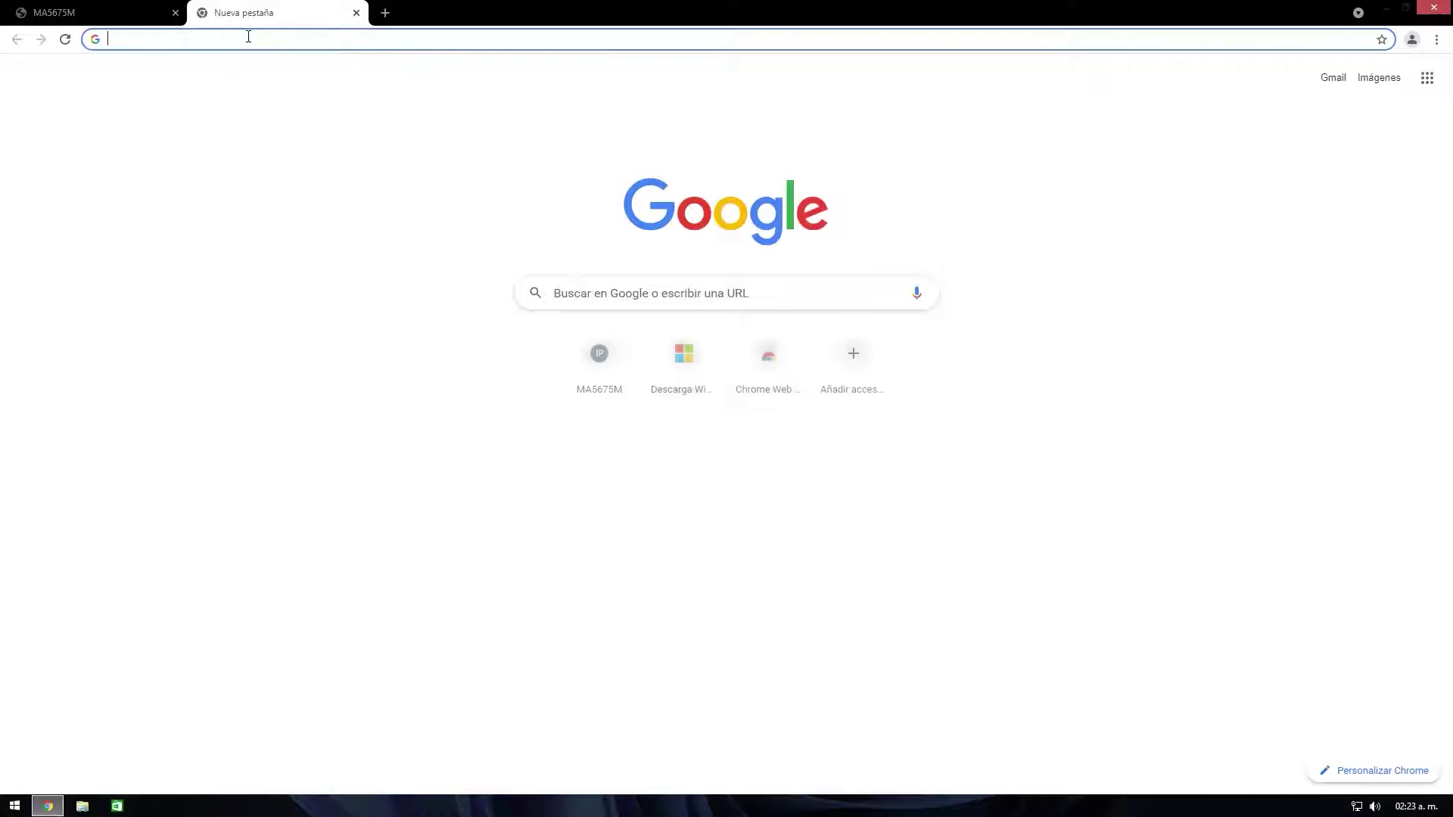
right_click(247, 36)
click(318, 130)
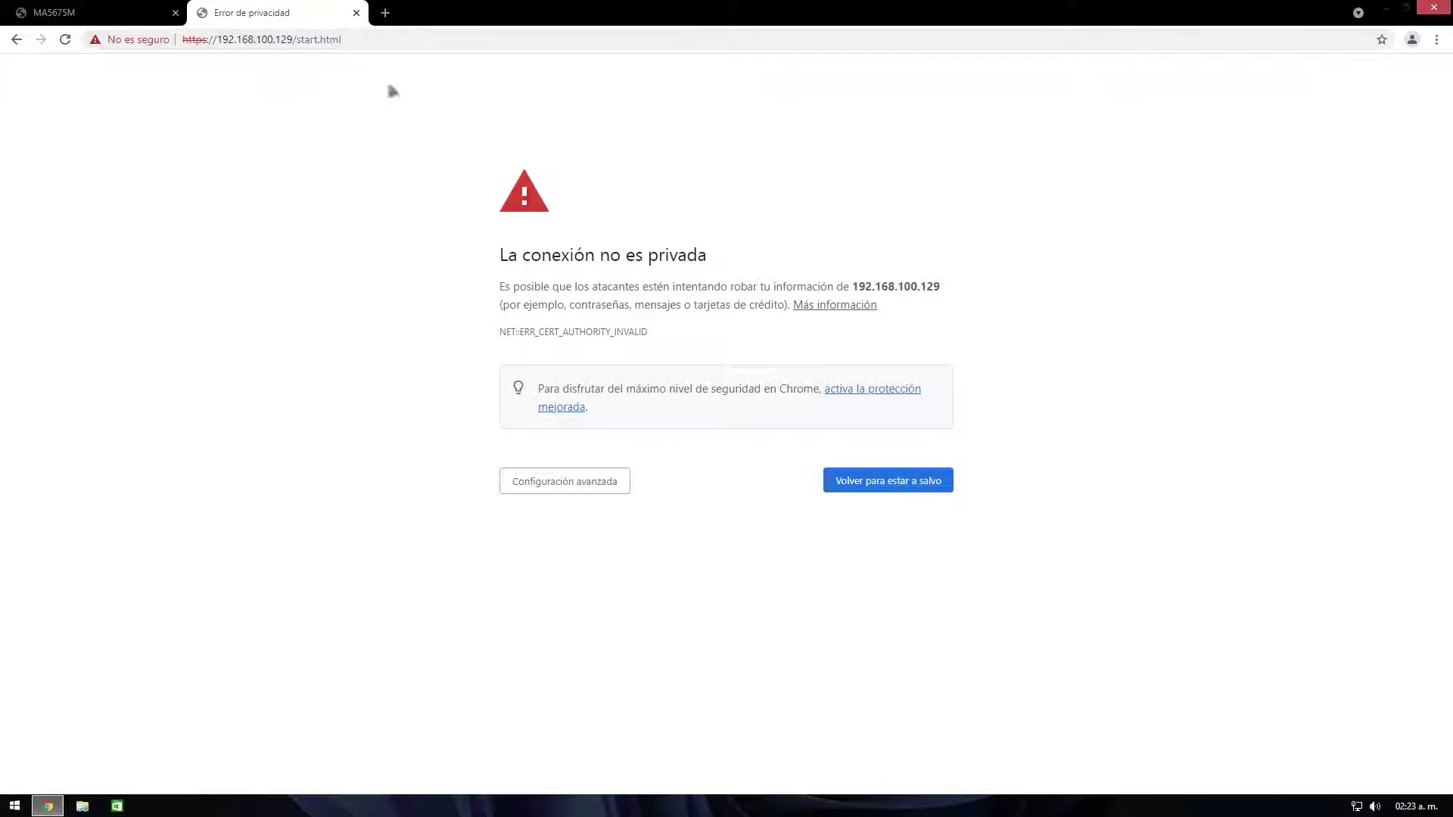
Step: Search for java and download the Java 8 Update 301 64-bit Windows installer from java.com
click(385, 13)
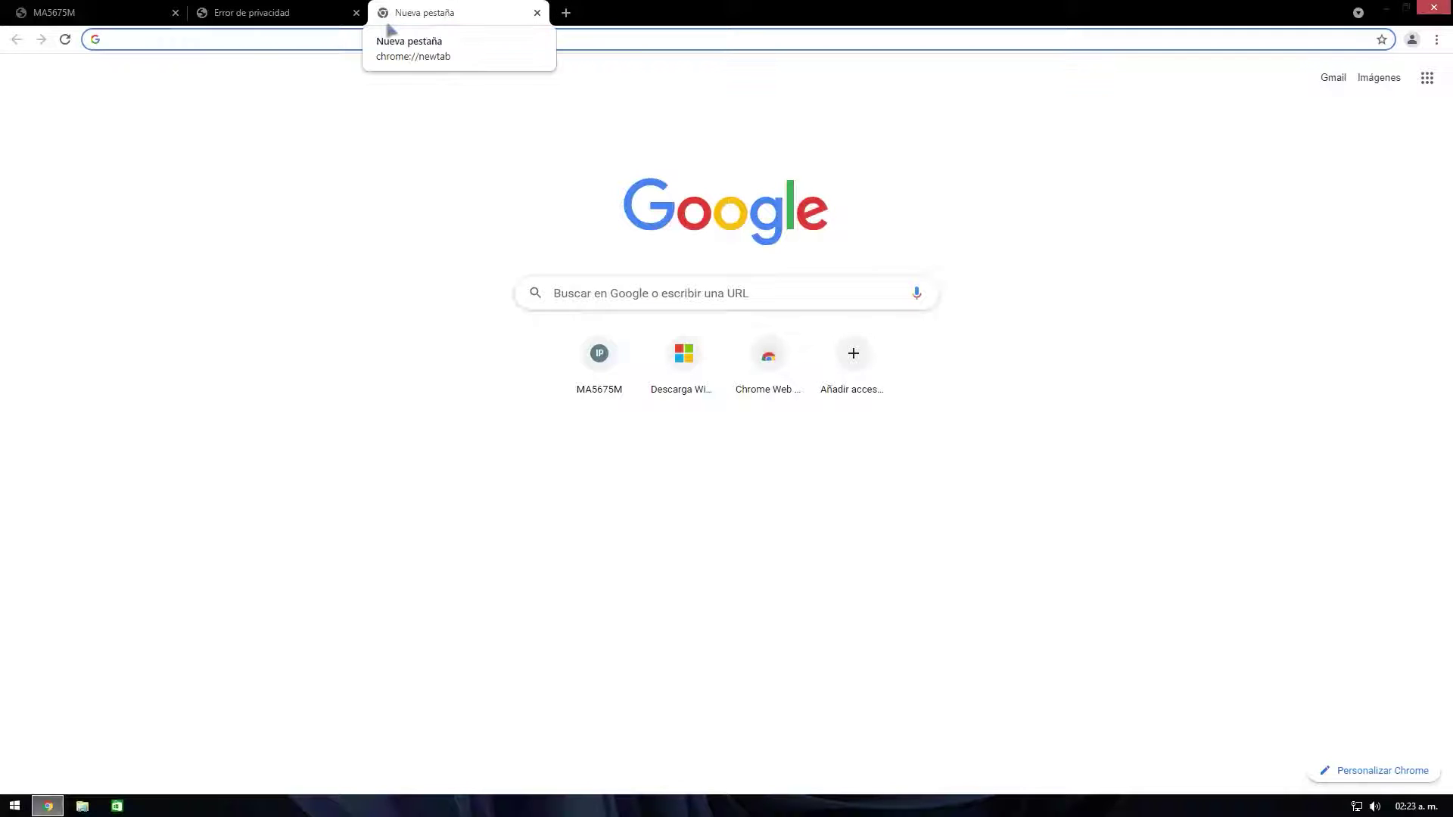
text(java)
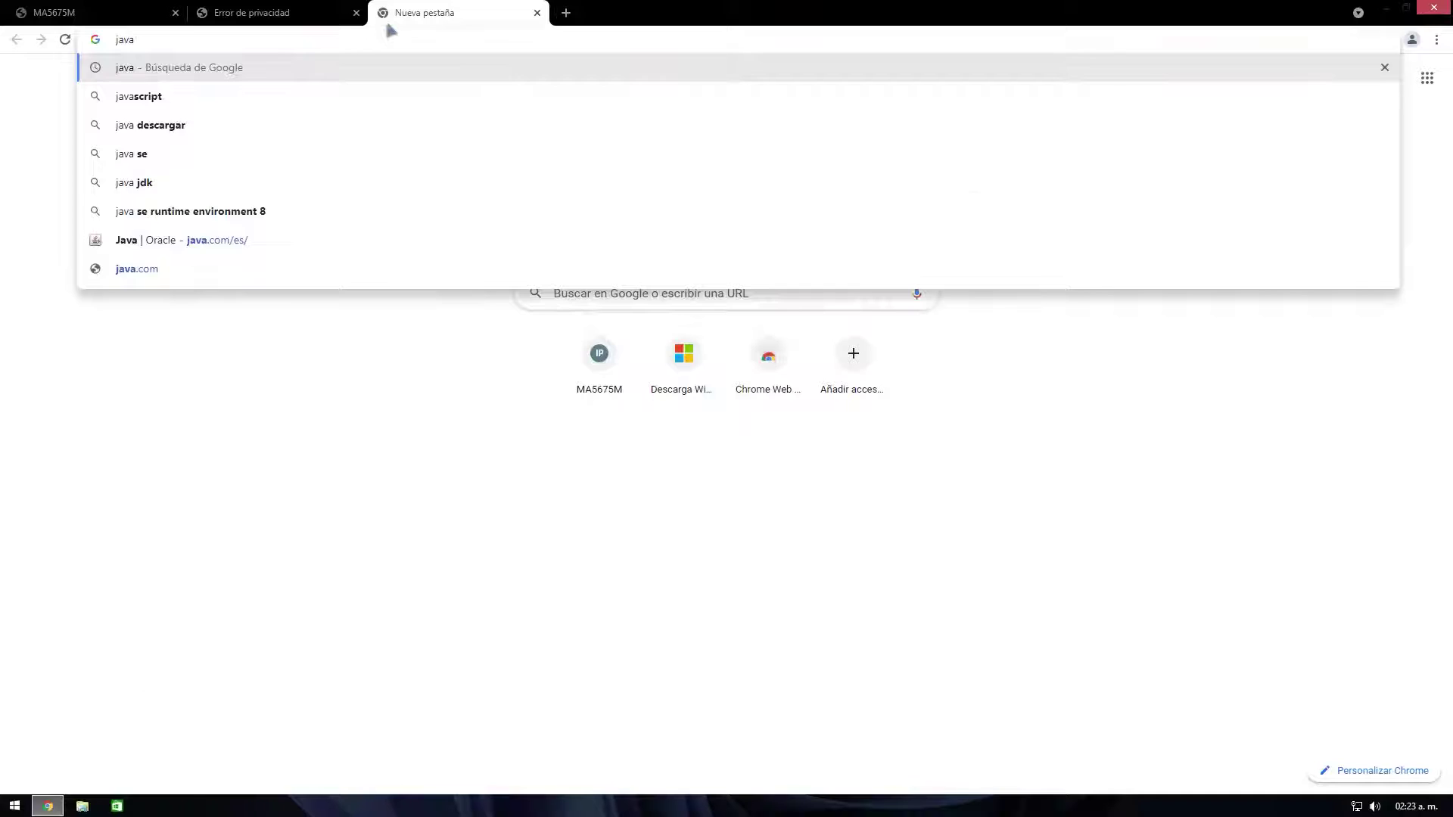
key(Return)
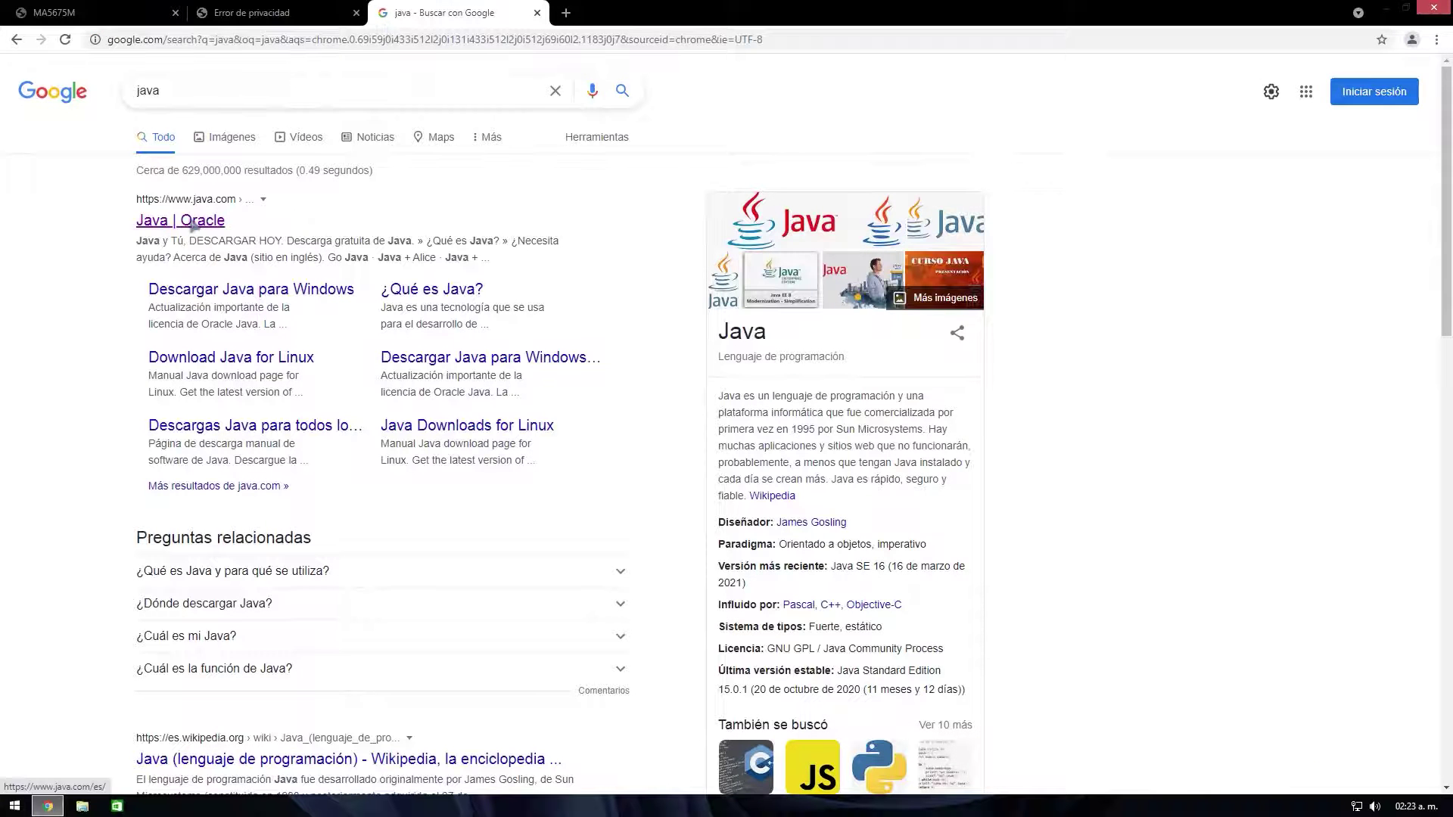
click(194, 223)
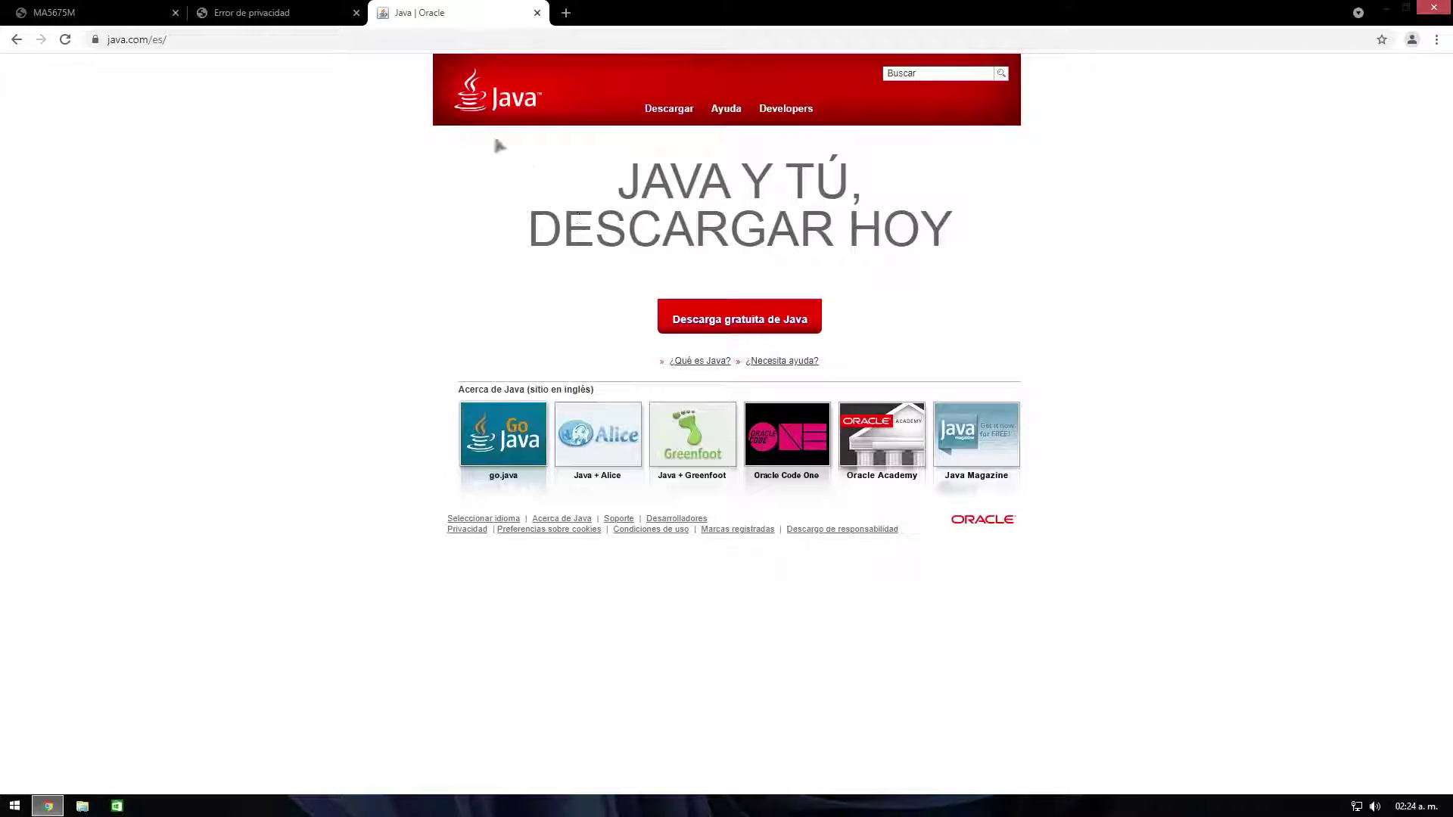
click(730, 326)
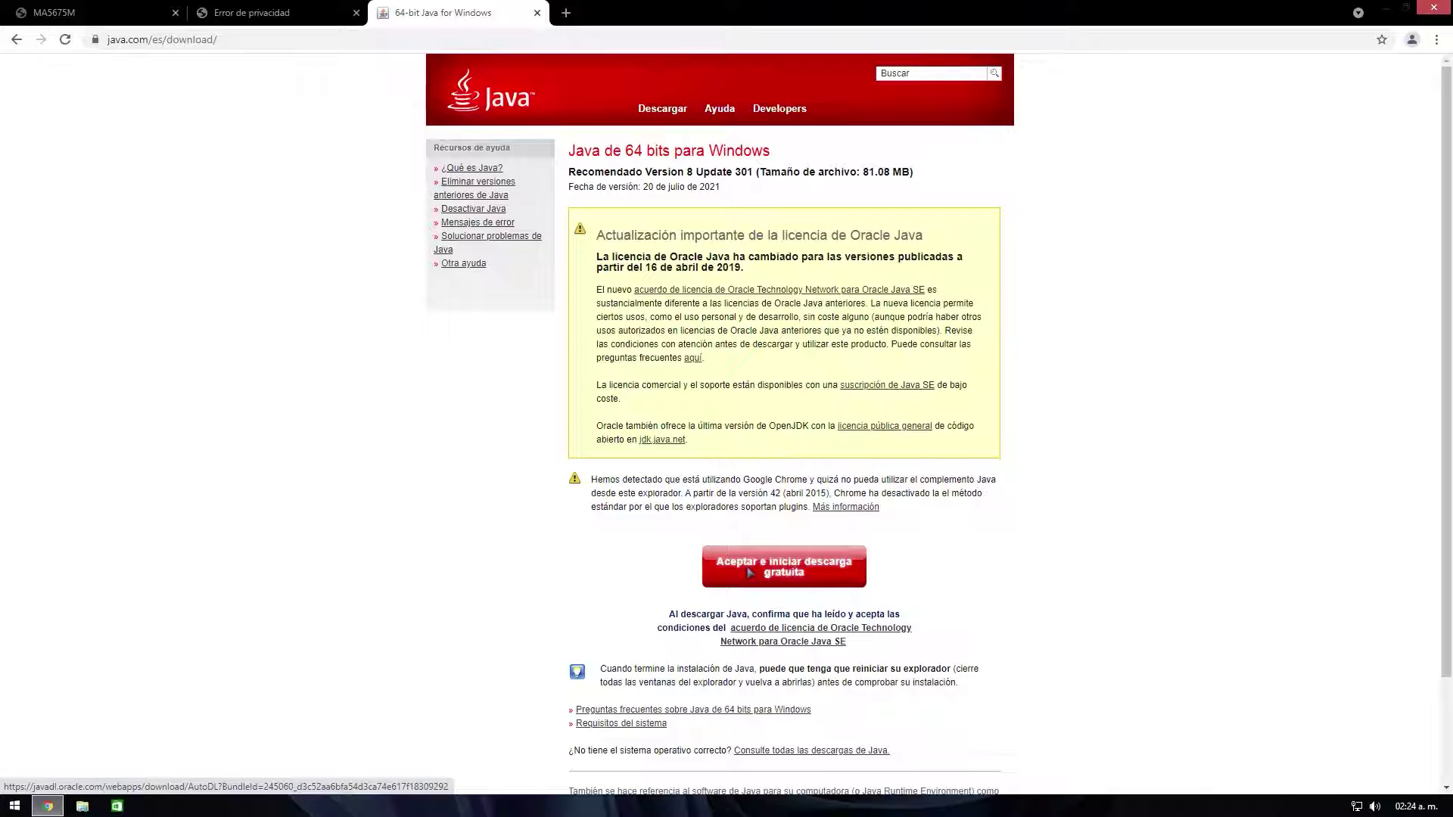
click(749, 573)
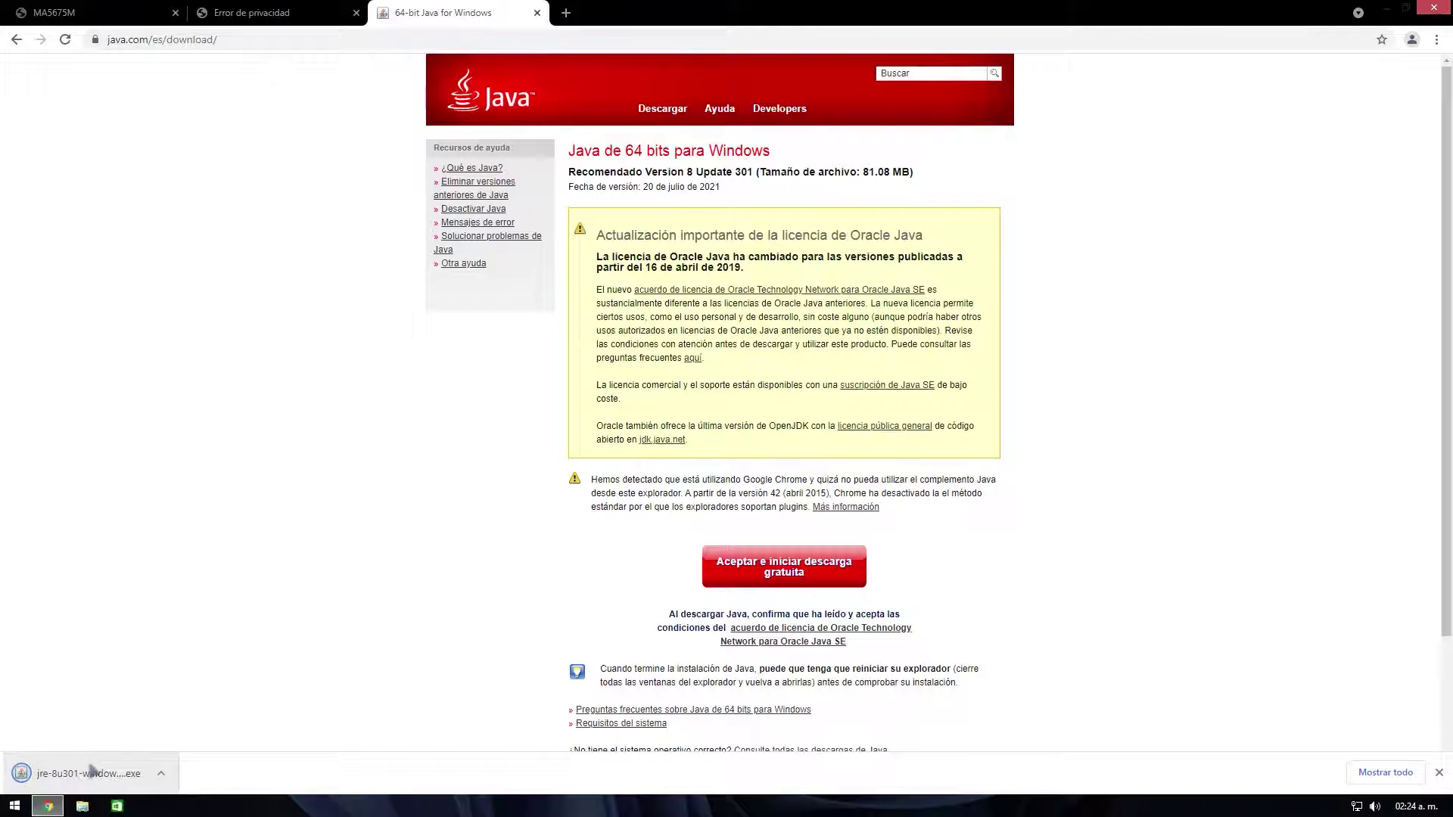
Step: Install Java from the downloaded jre-8u301 installer, approving UAC, then close setup
click(89, 773)
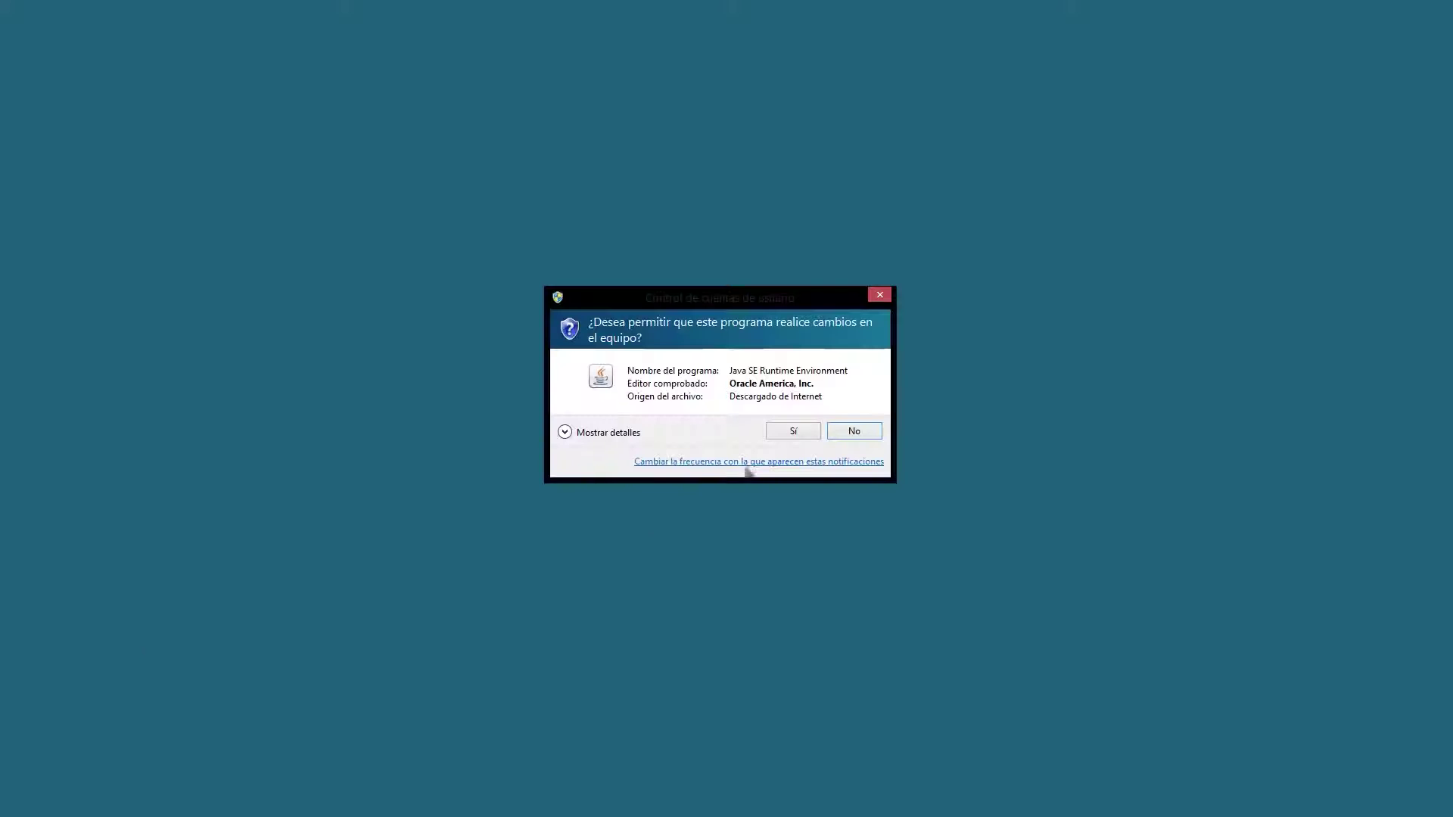
click(794, 431)
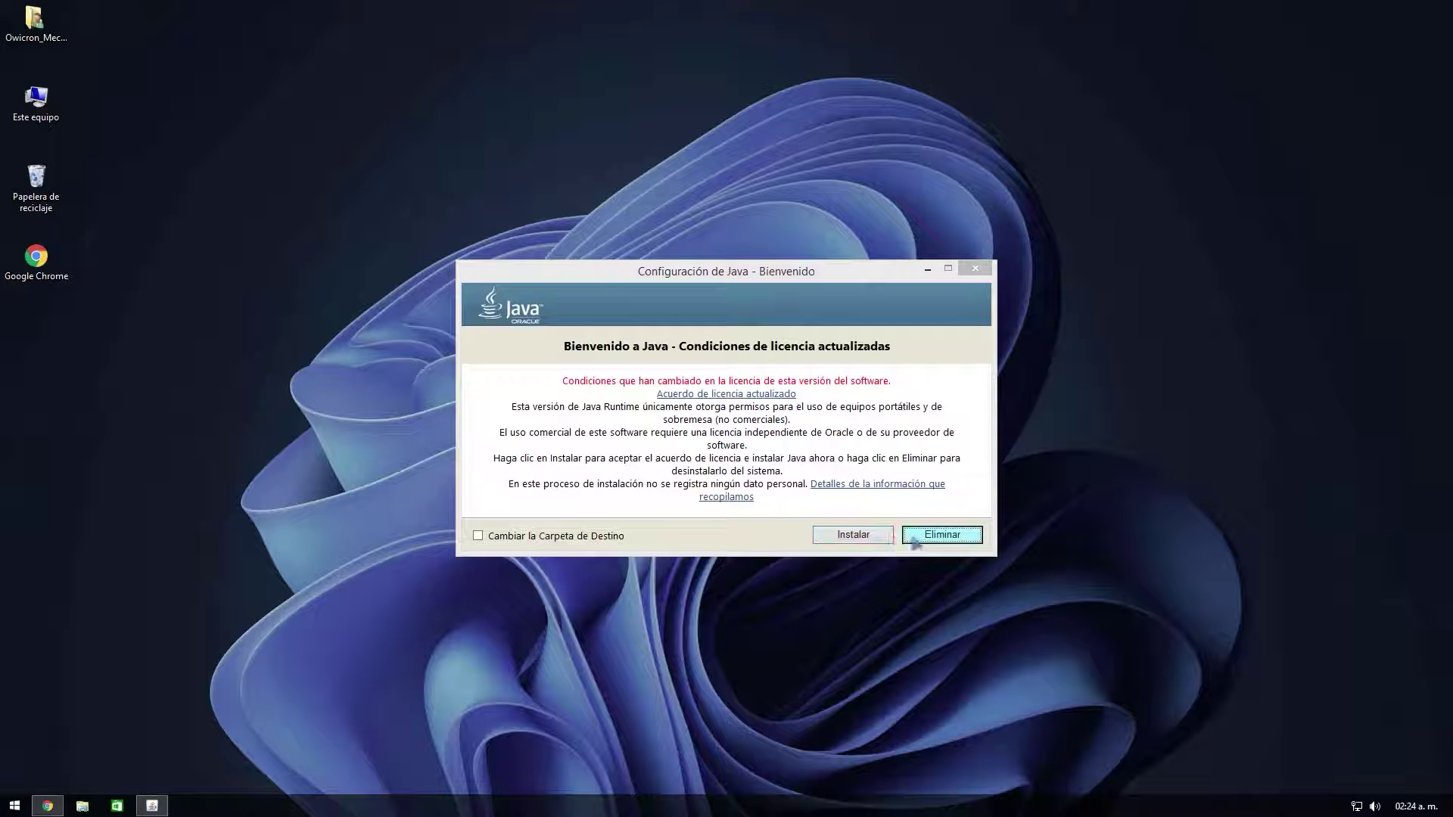
click(860, 539)
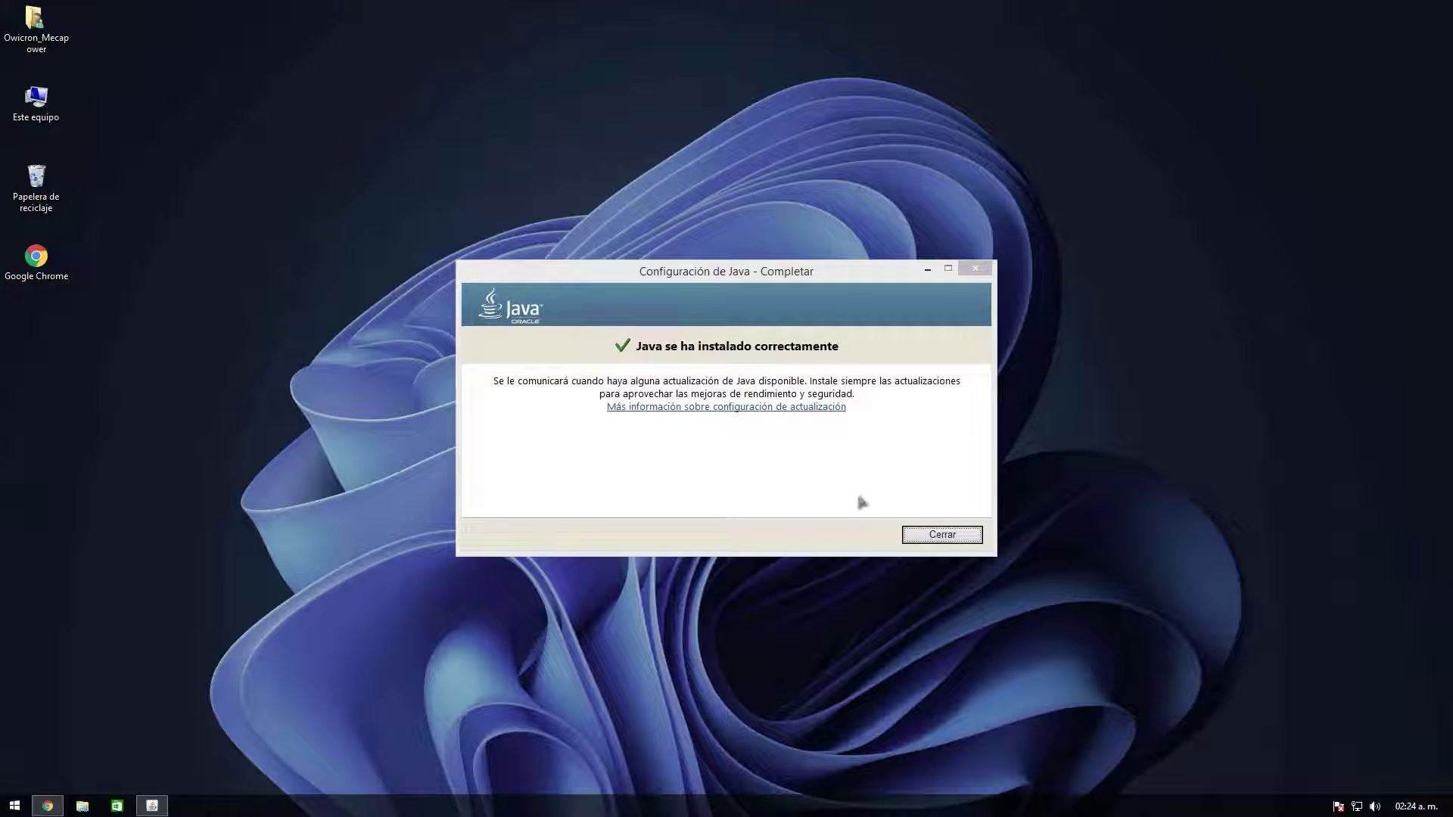
click(934, 536)
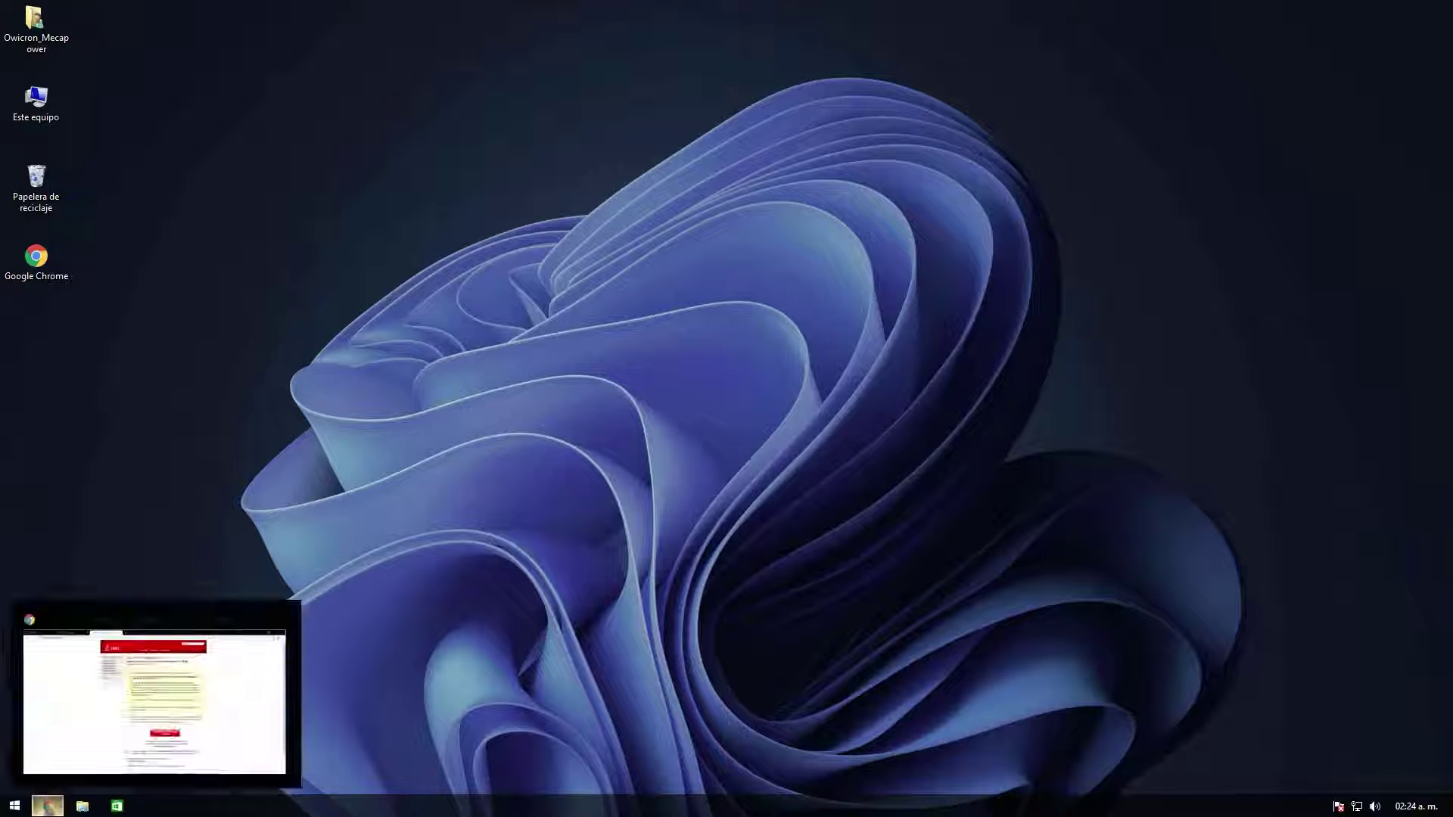
click(48, 806)
Step: Search for notepad and reach the Notepad++ 8.1.5 release page
click(412, 39)
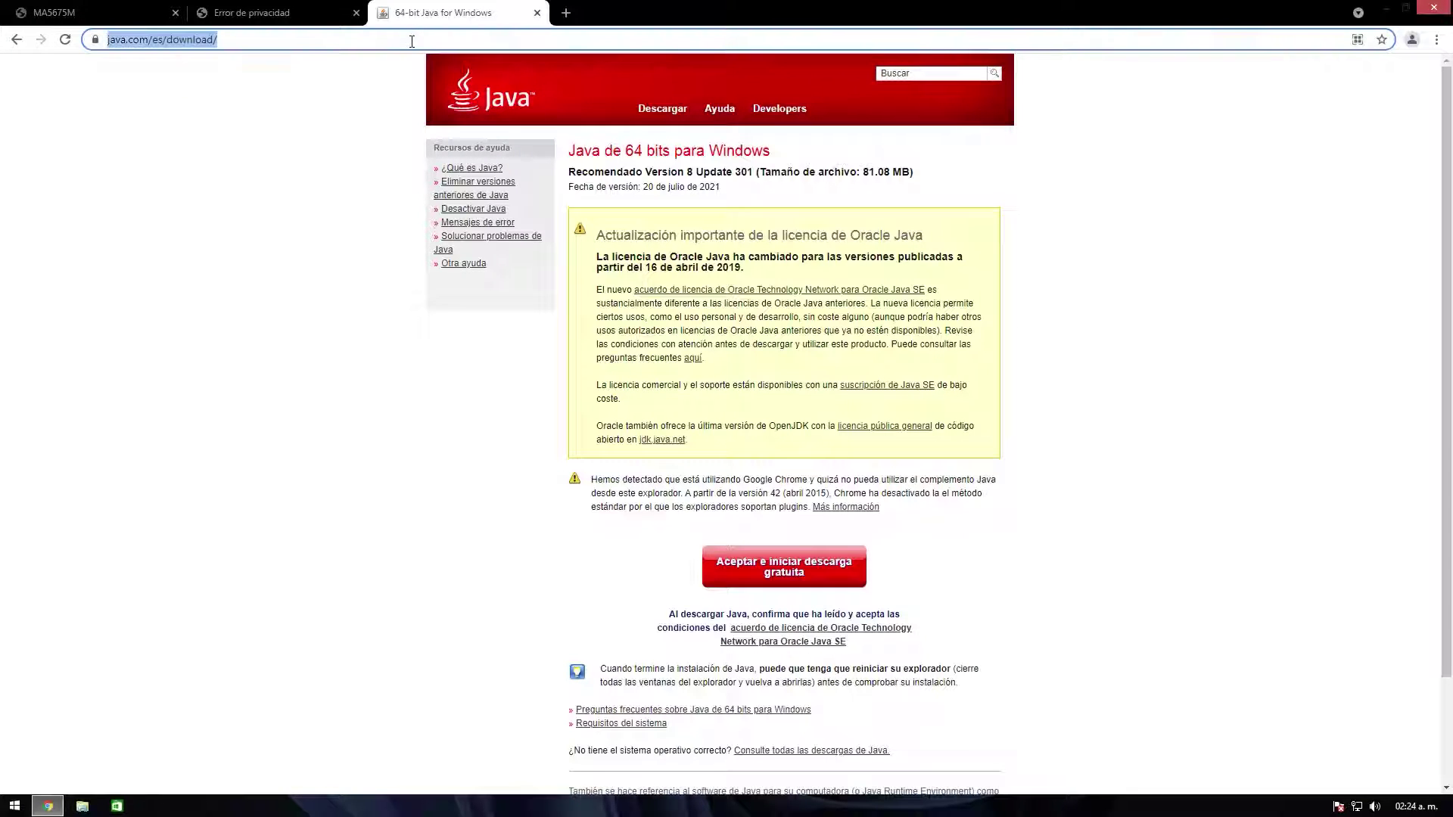
text(notepad)
key(Return)
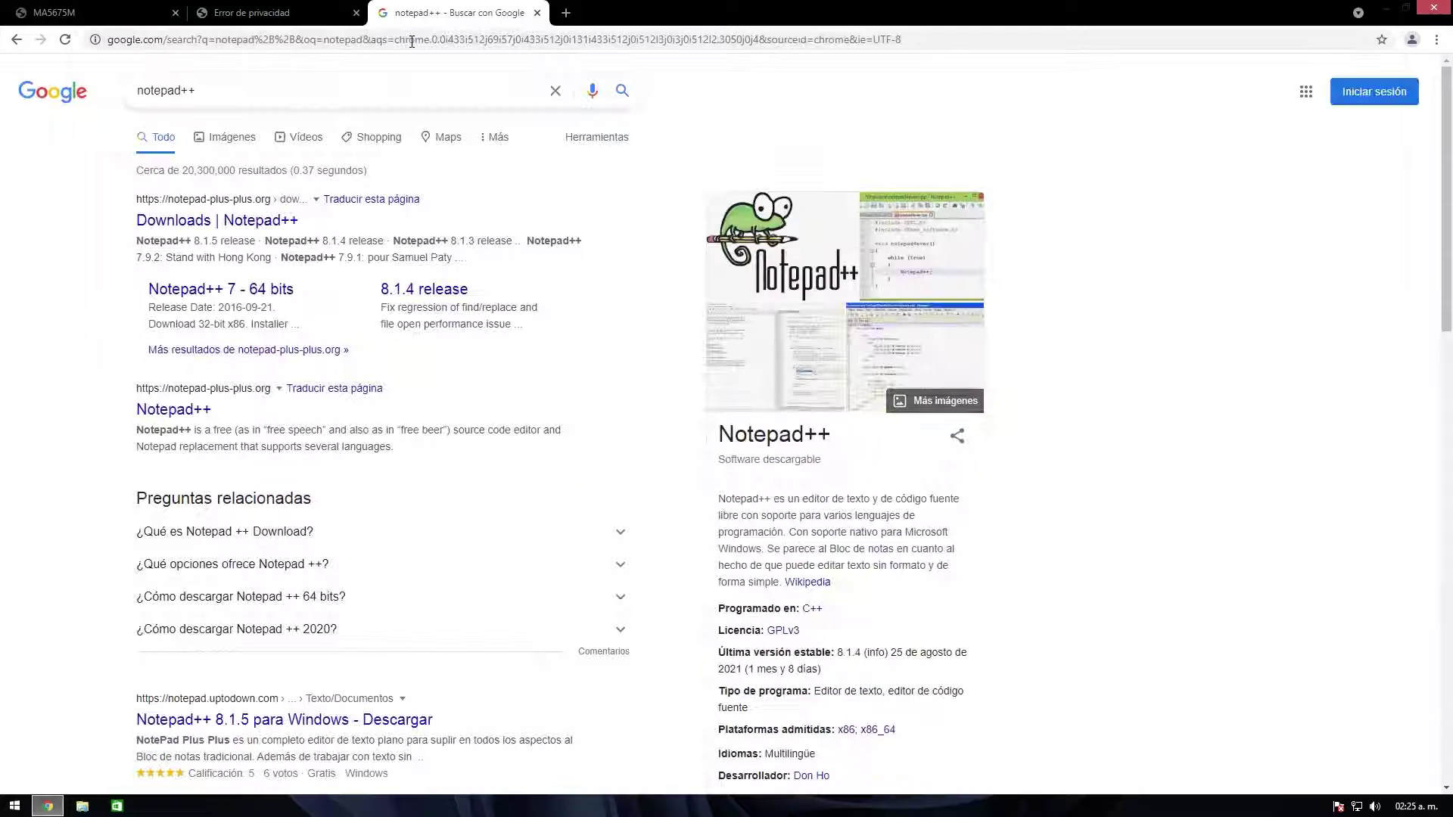
click(243, 219)
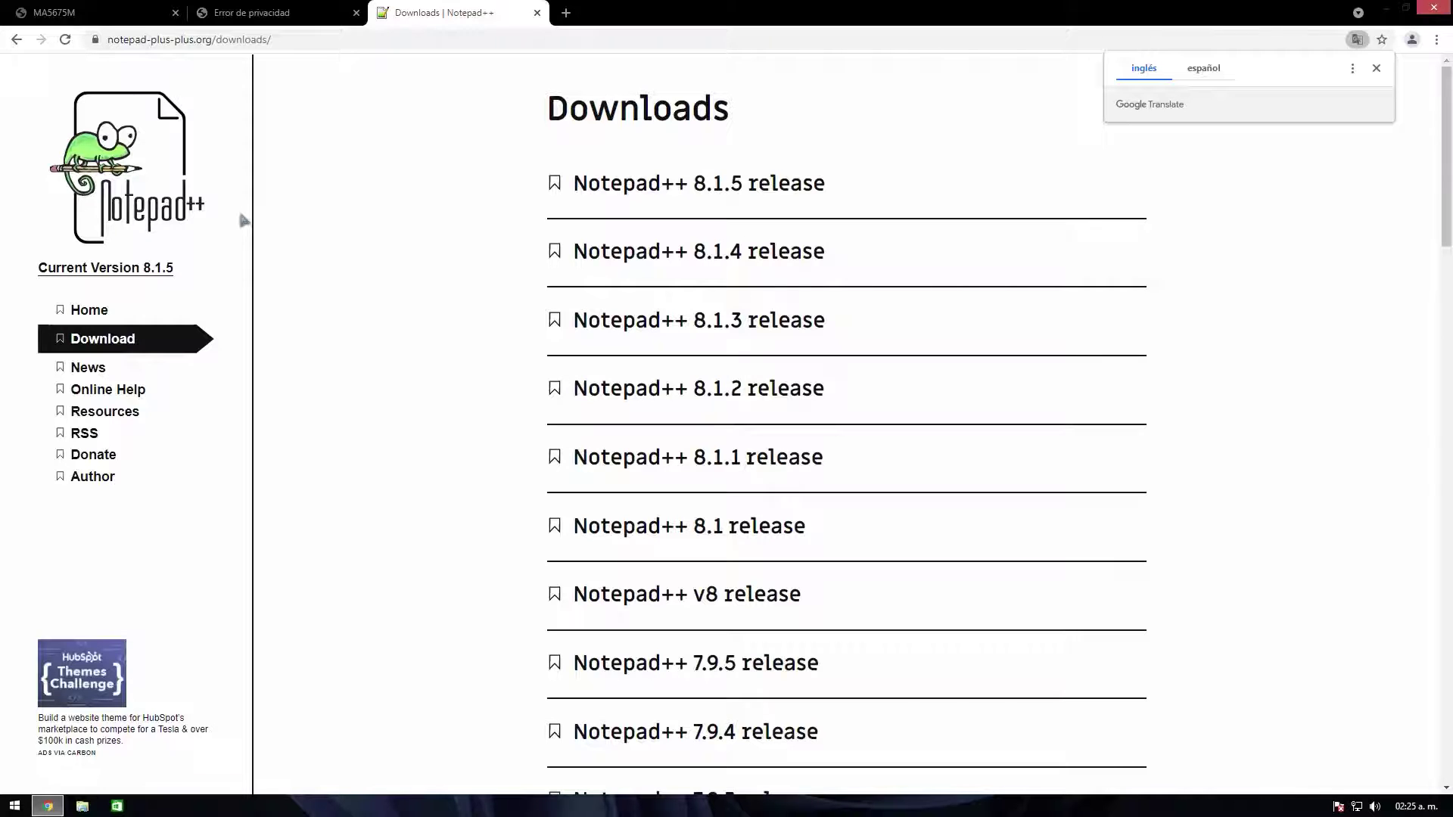
click(640, 186)
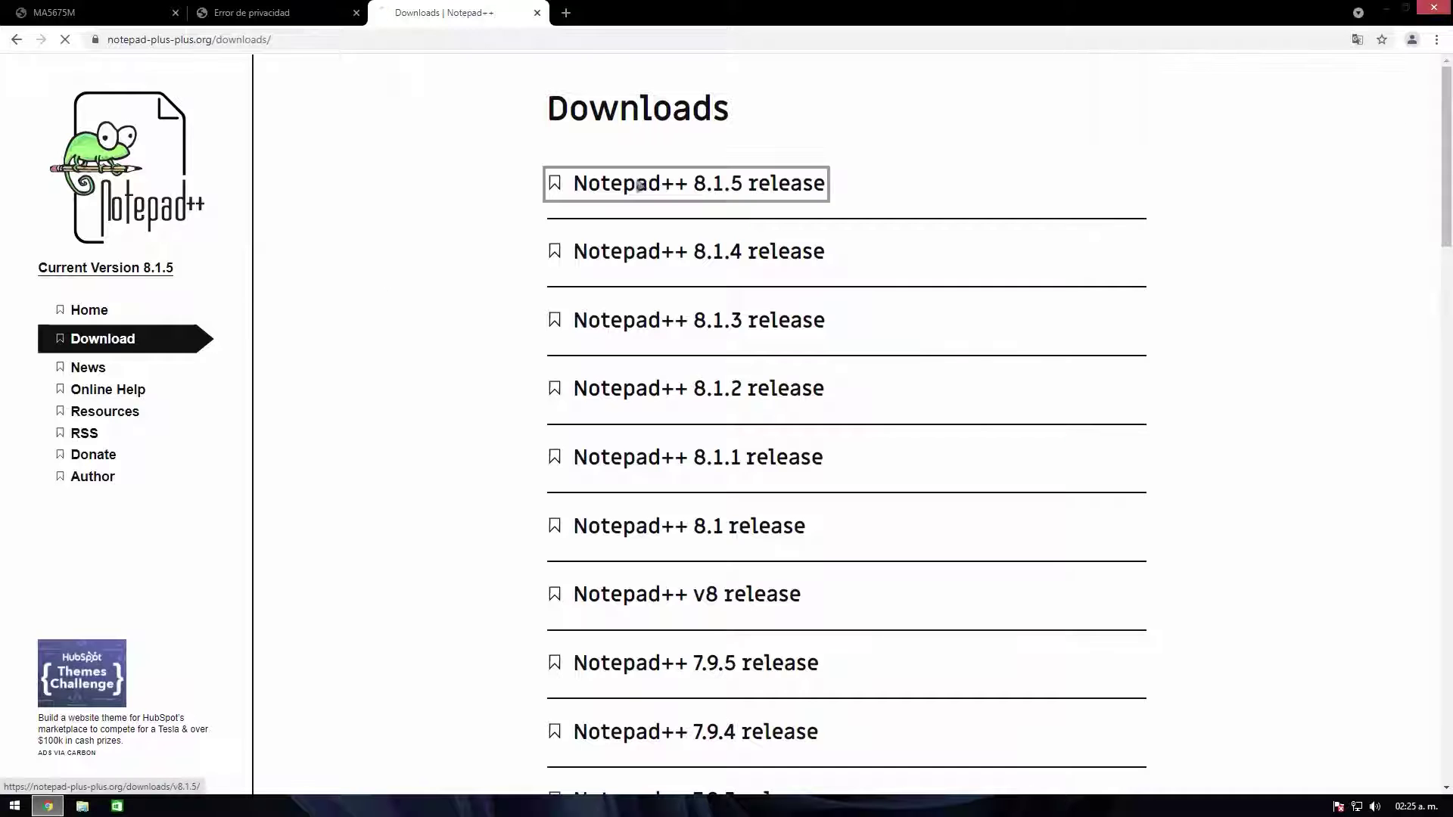
Step: Download the 32-bit npp.8.1.5.Installer.exe and run it, approving the UAC prompt
click(649, 687)
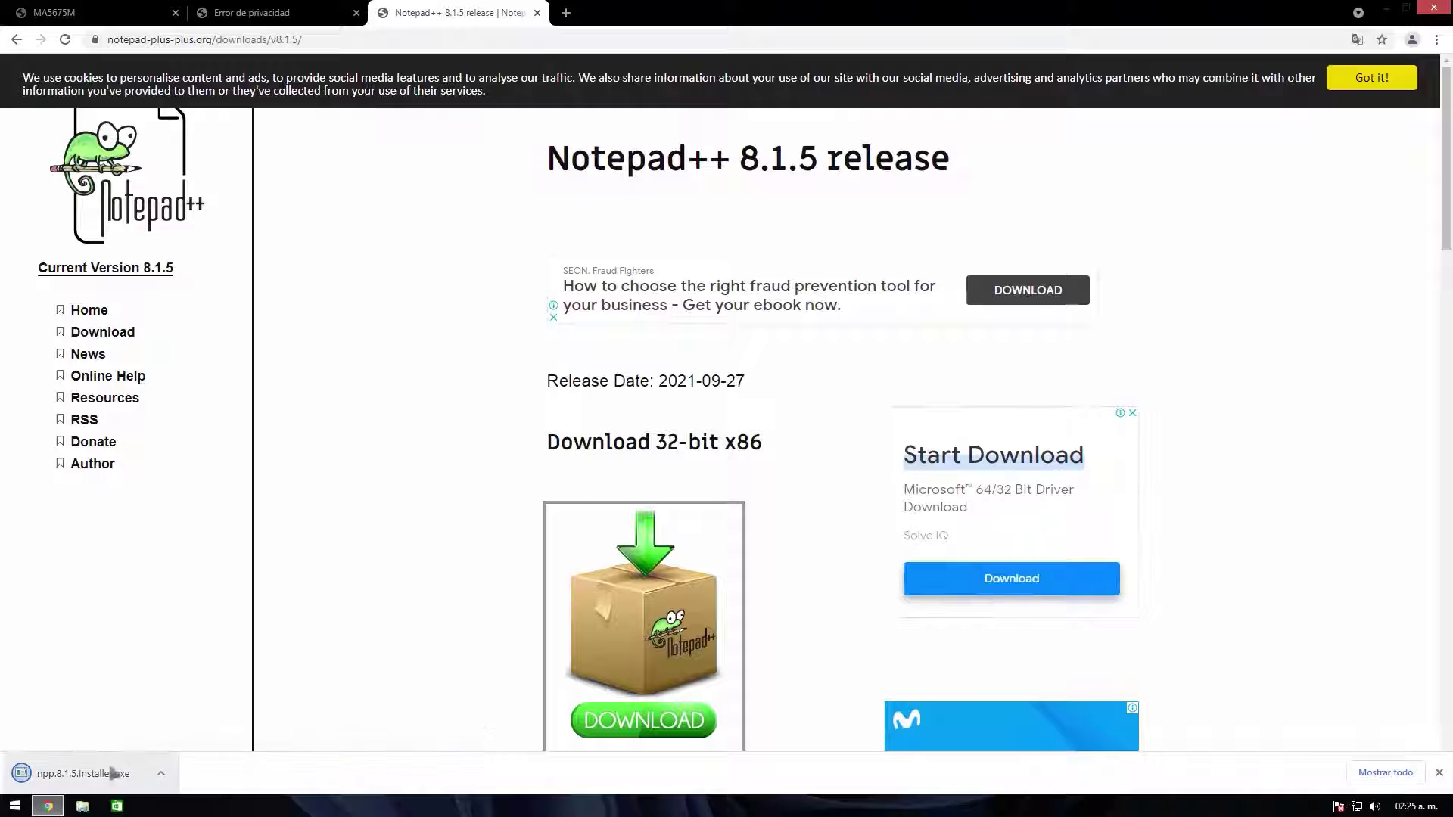
click(106, 773)
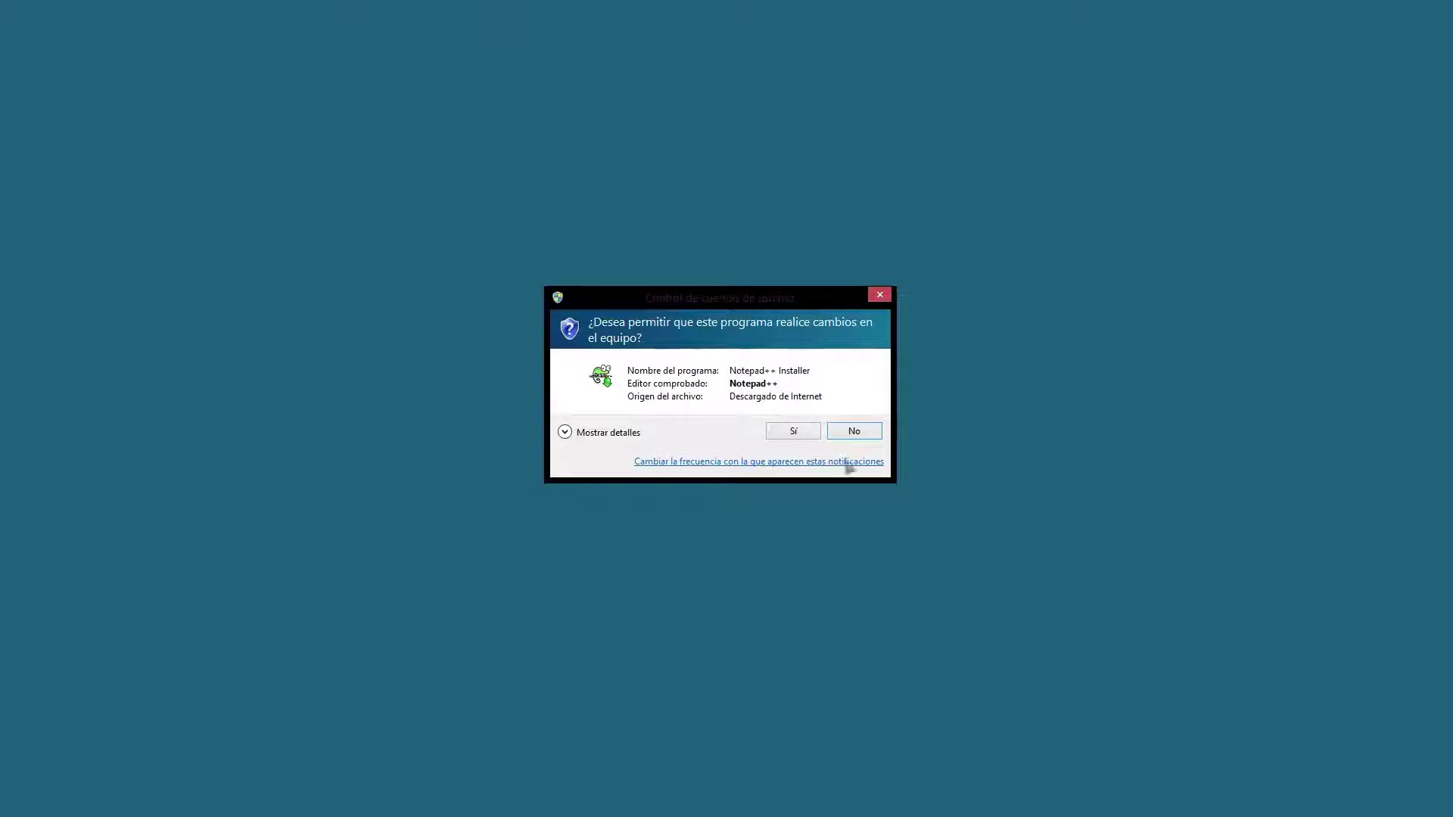
click(794, 432)
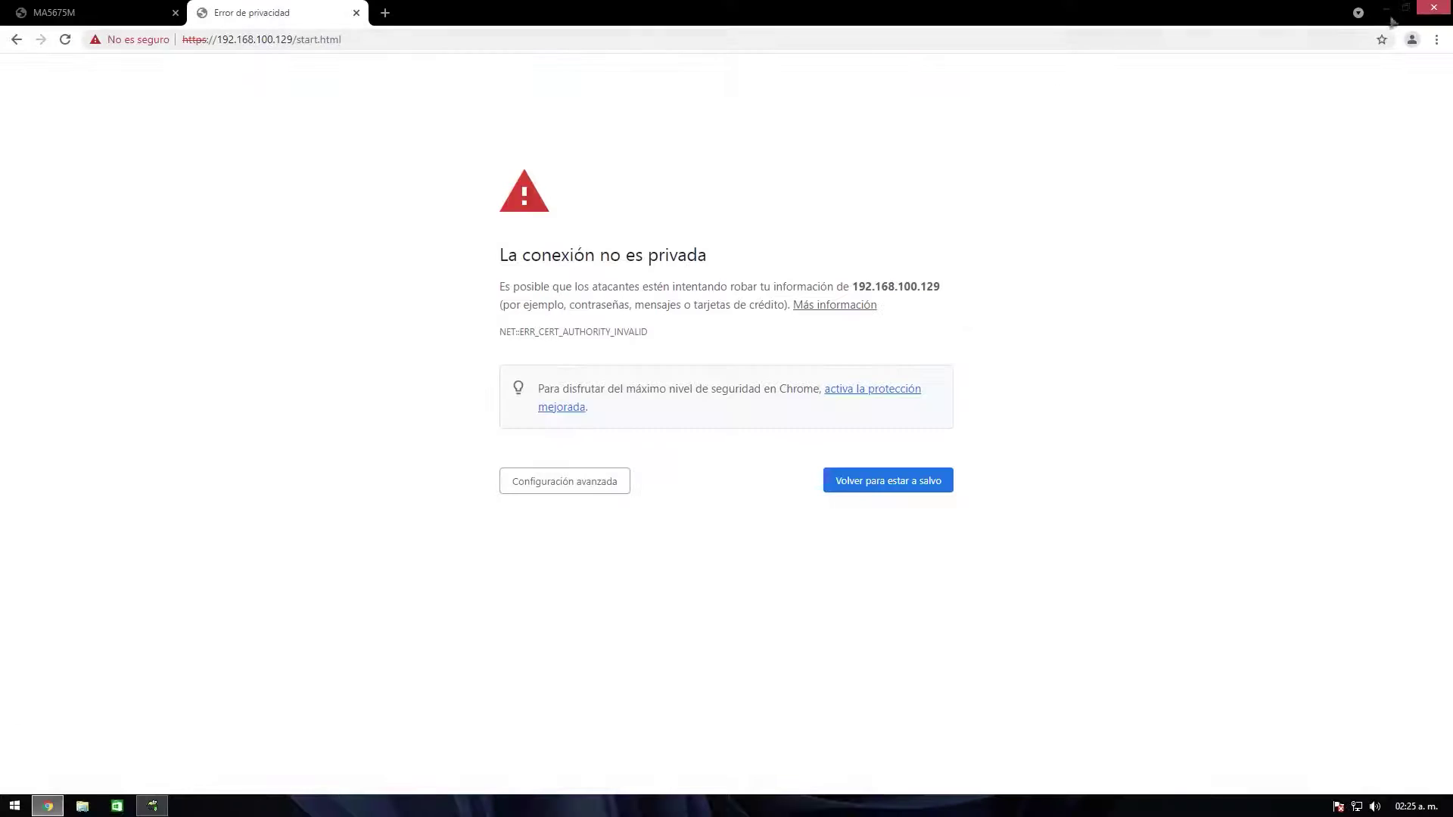
Step: Install Notepad++ v8.1.5 in Español with default folder and components, then finish the wizard
click(1390, 16)
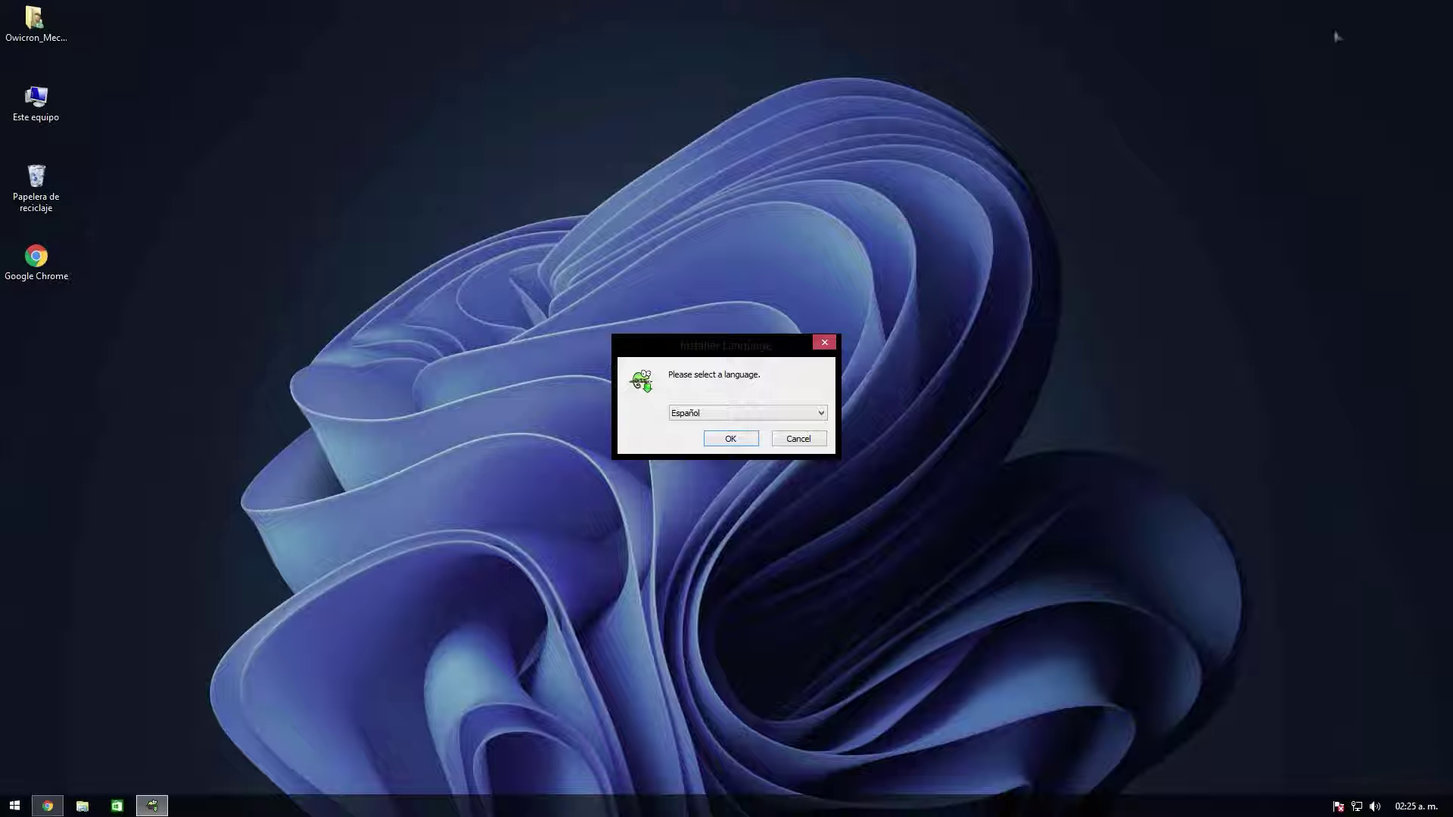
click(734, 439)
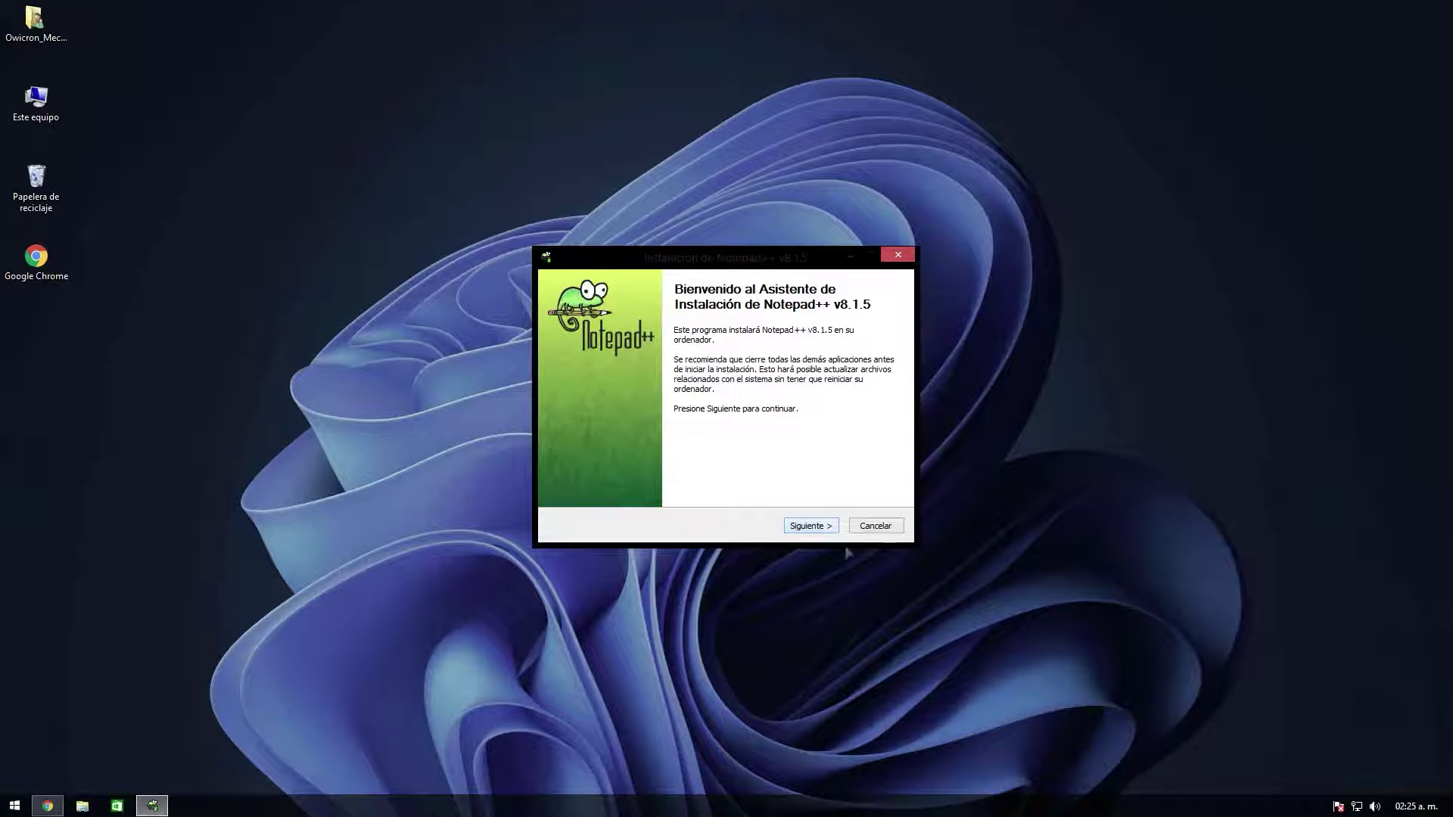
click(806, 524)
click(811, 526)
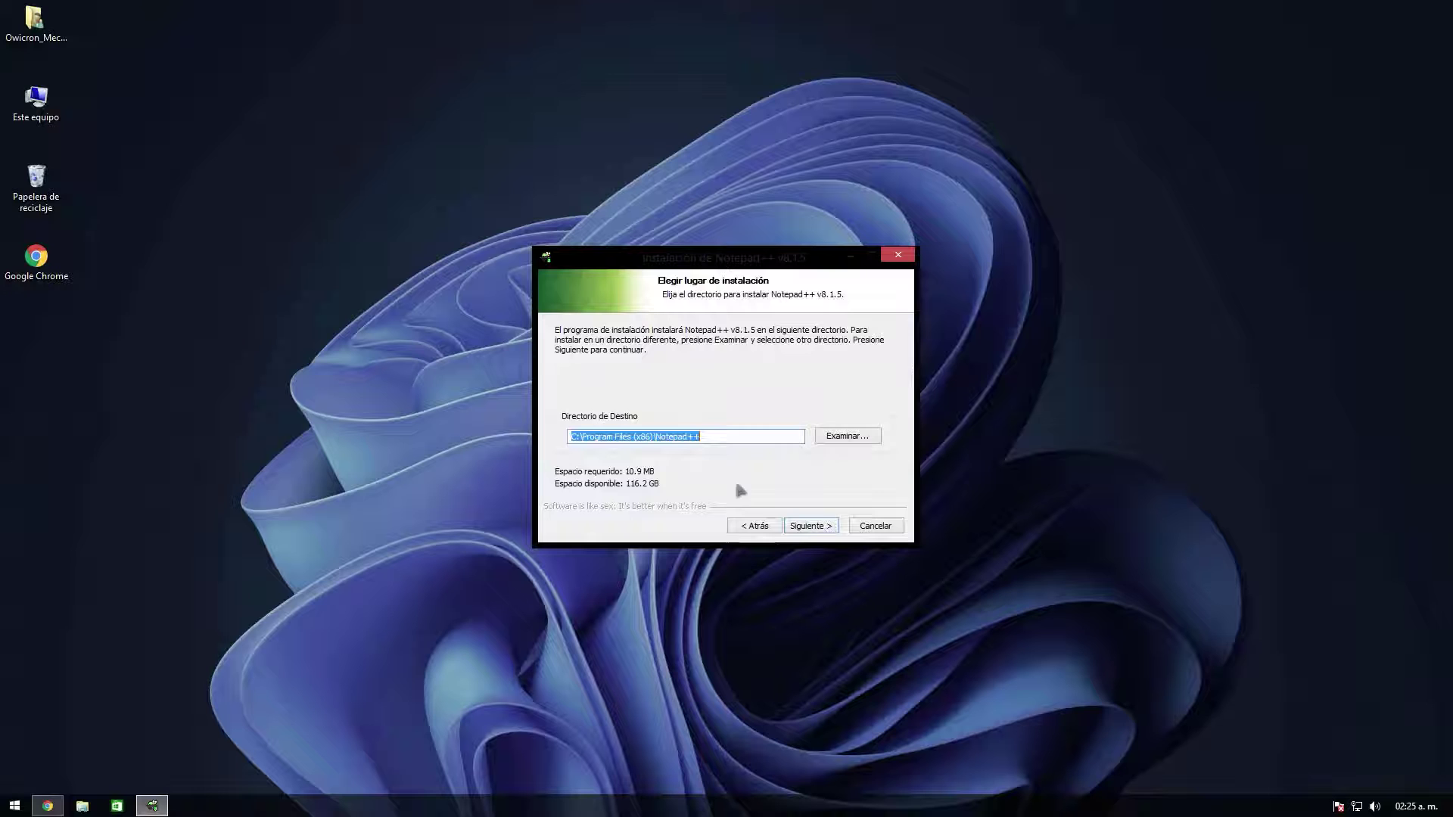
click(810, 525)
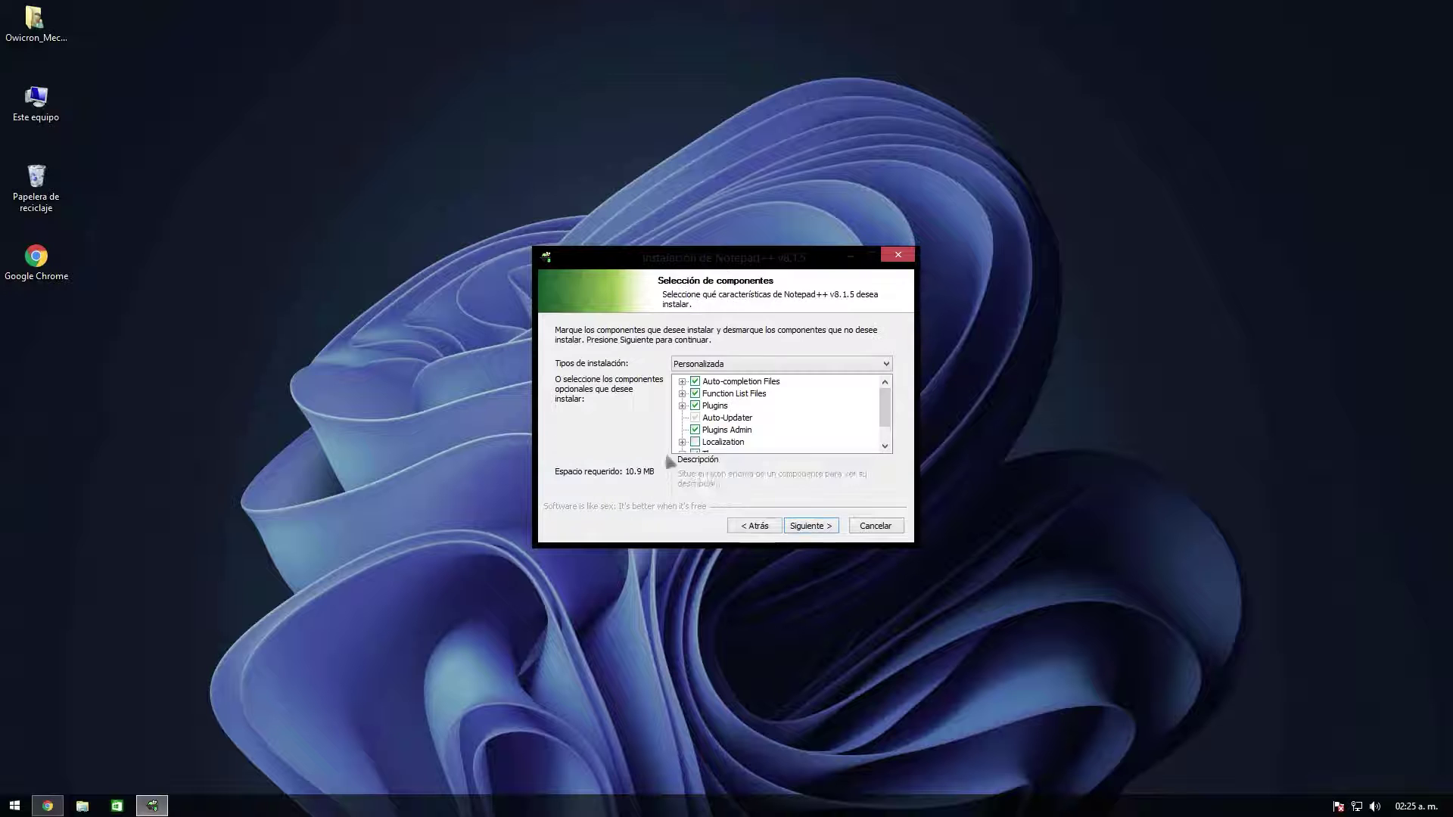
click(807, 525)
click(823, 526)
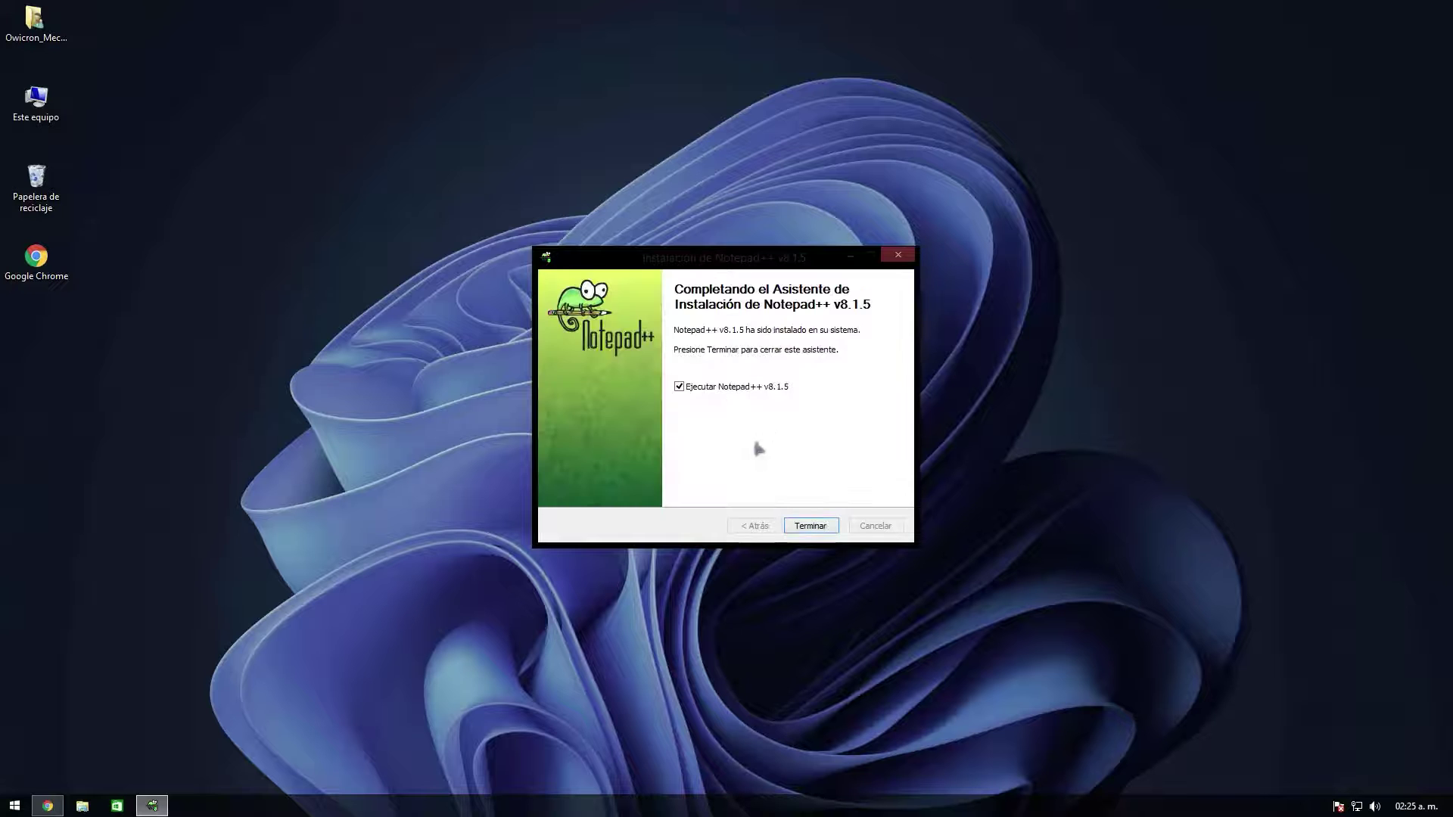
click(811, 525)
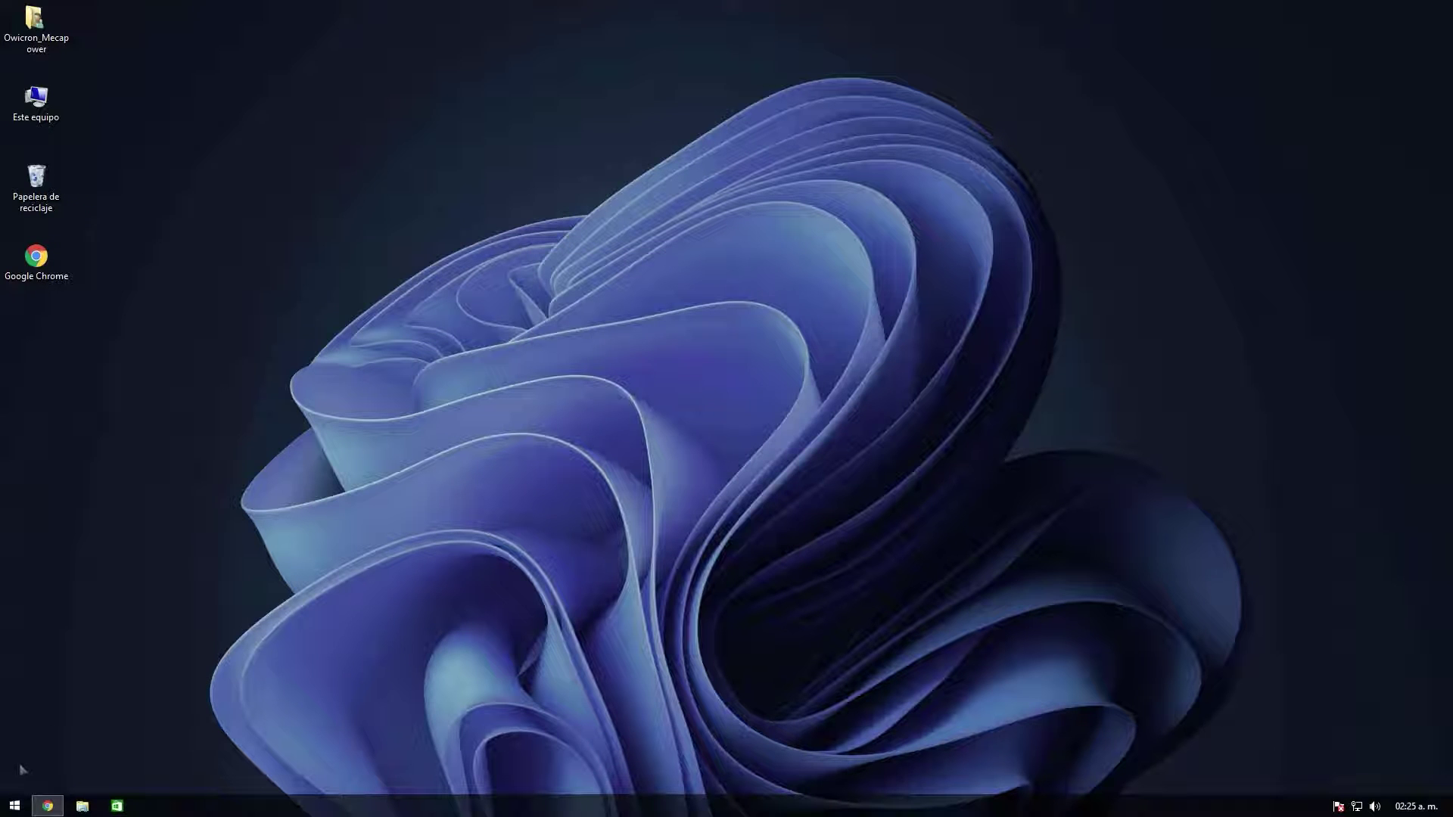
Step: Search the Start screen apps for java and open Configurar Java
click(13, 806)
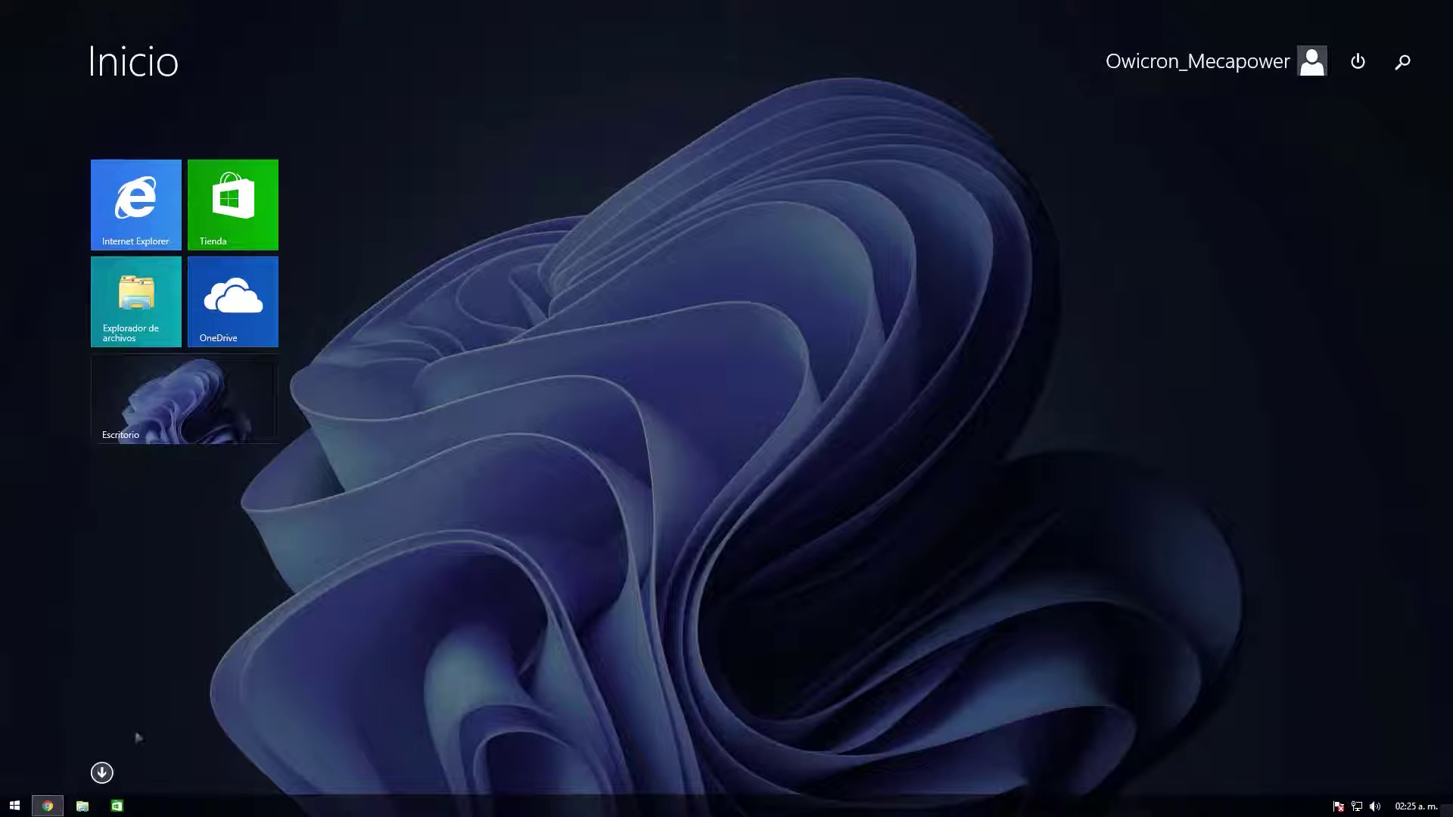
click(101, 767)
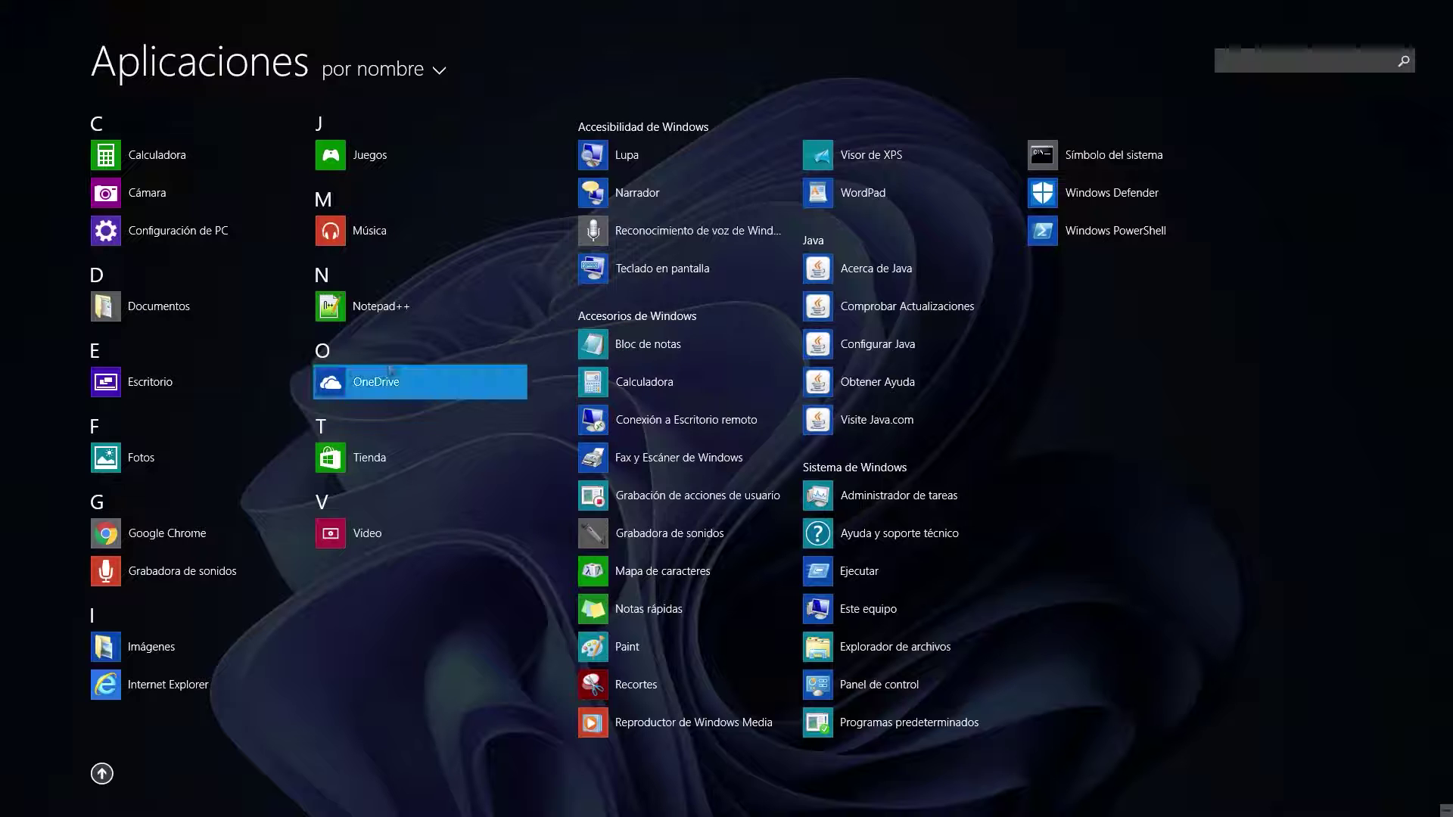
click(1276, 67)
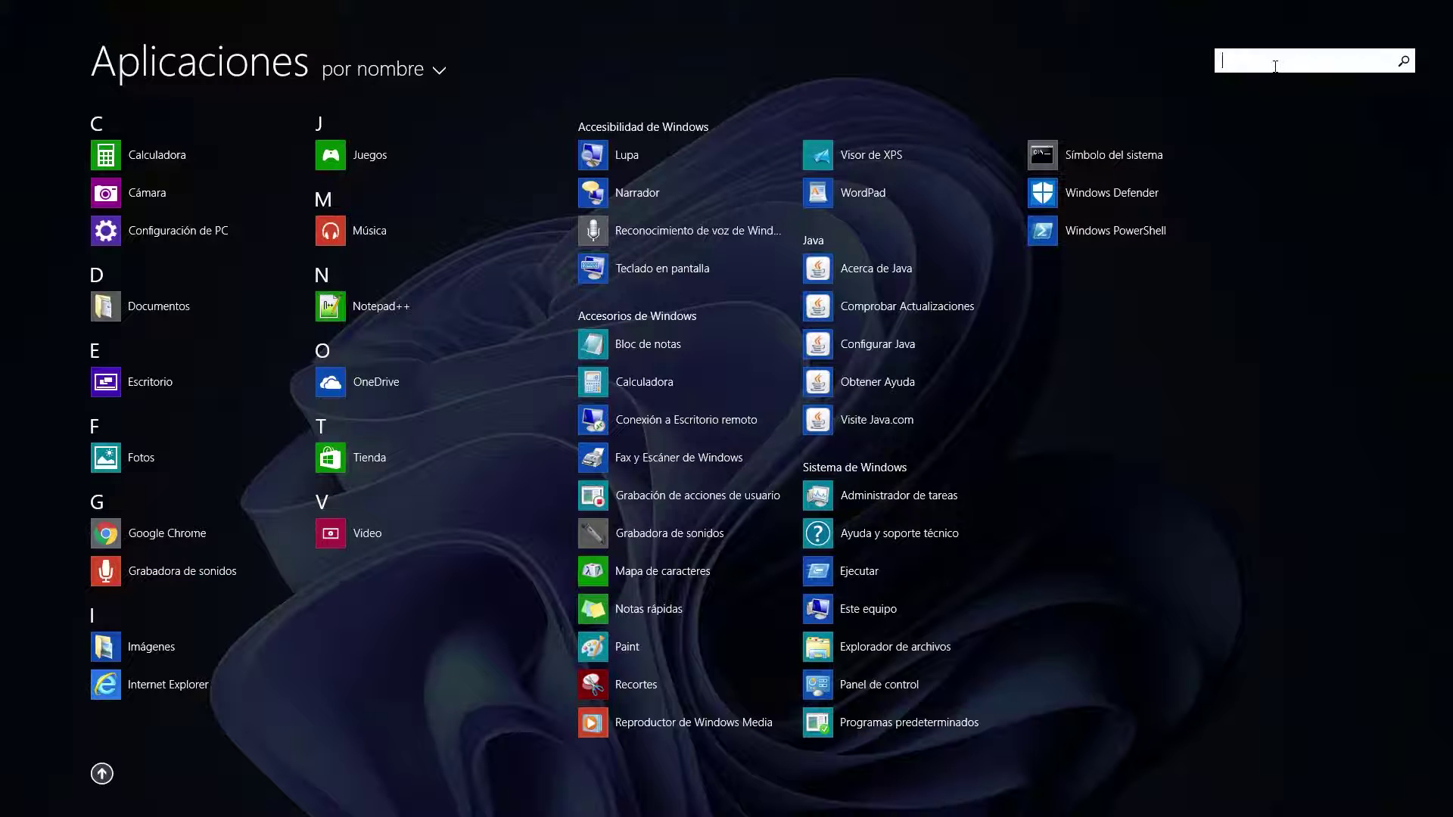
text(java)
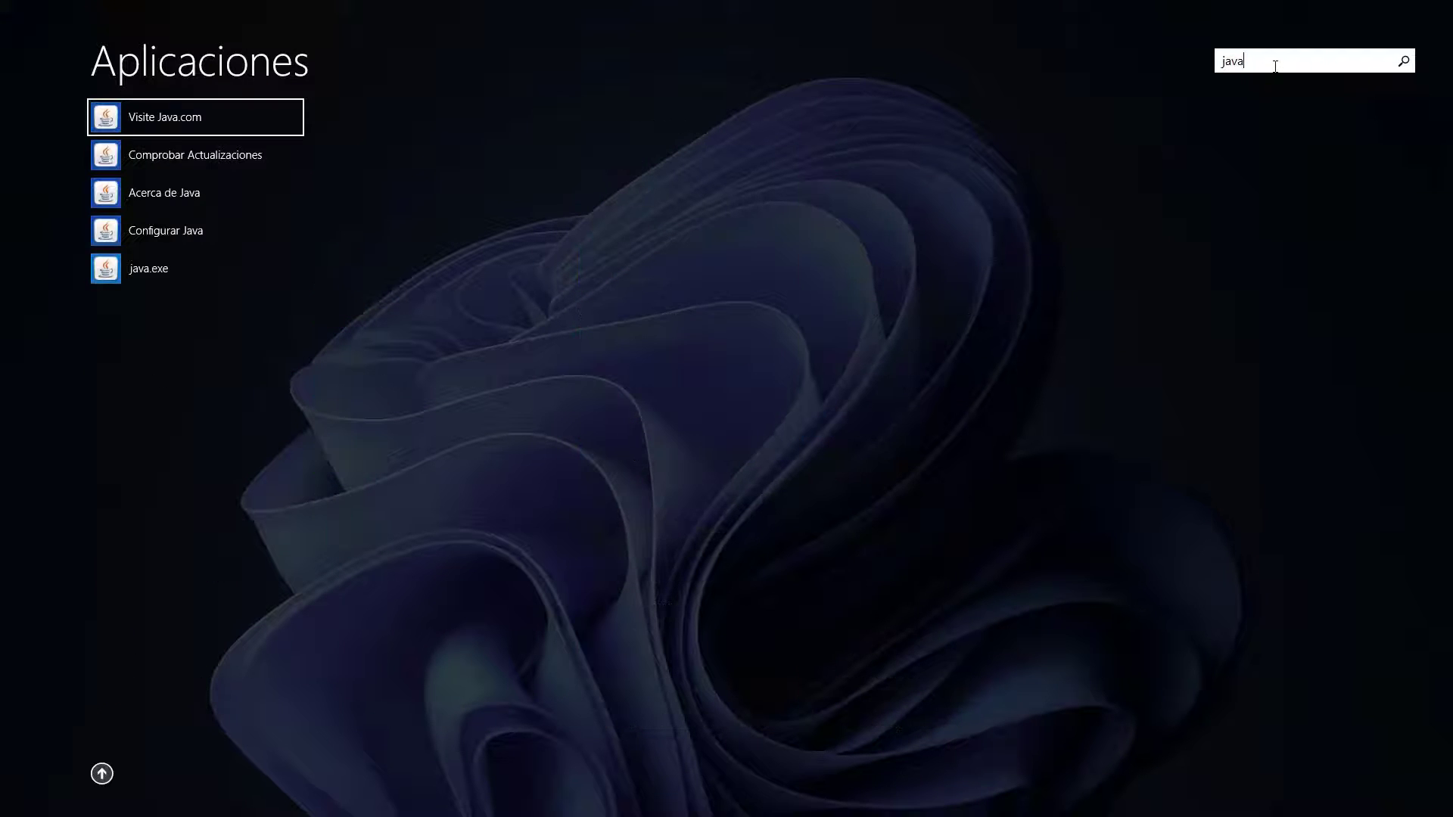
click(189, 240)
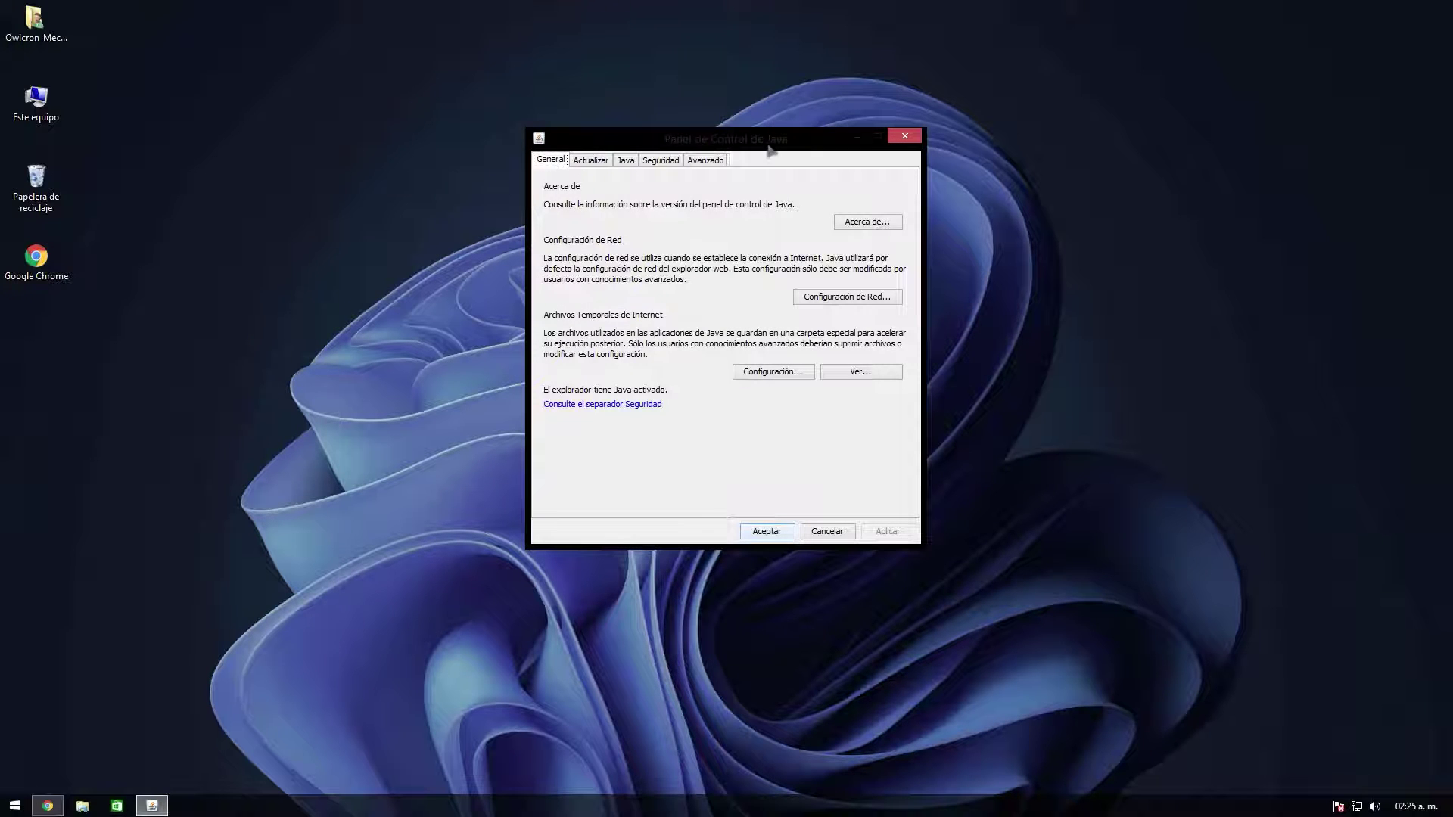
click(659, 162)
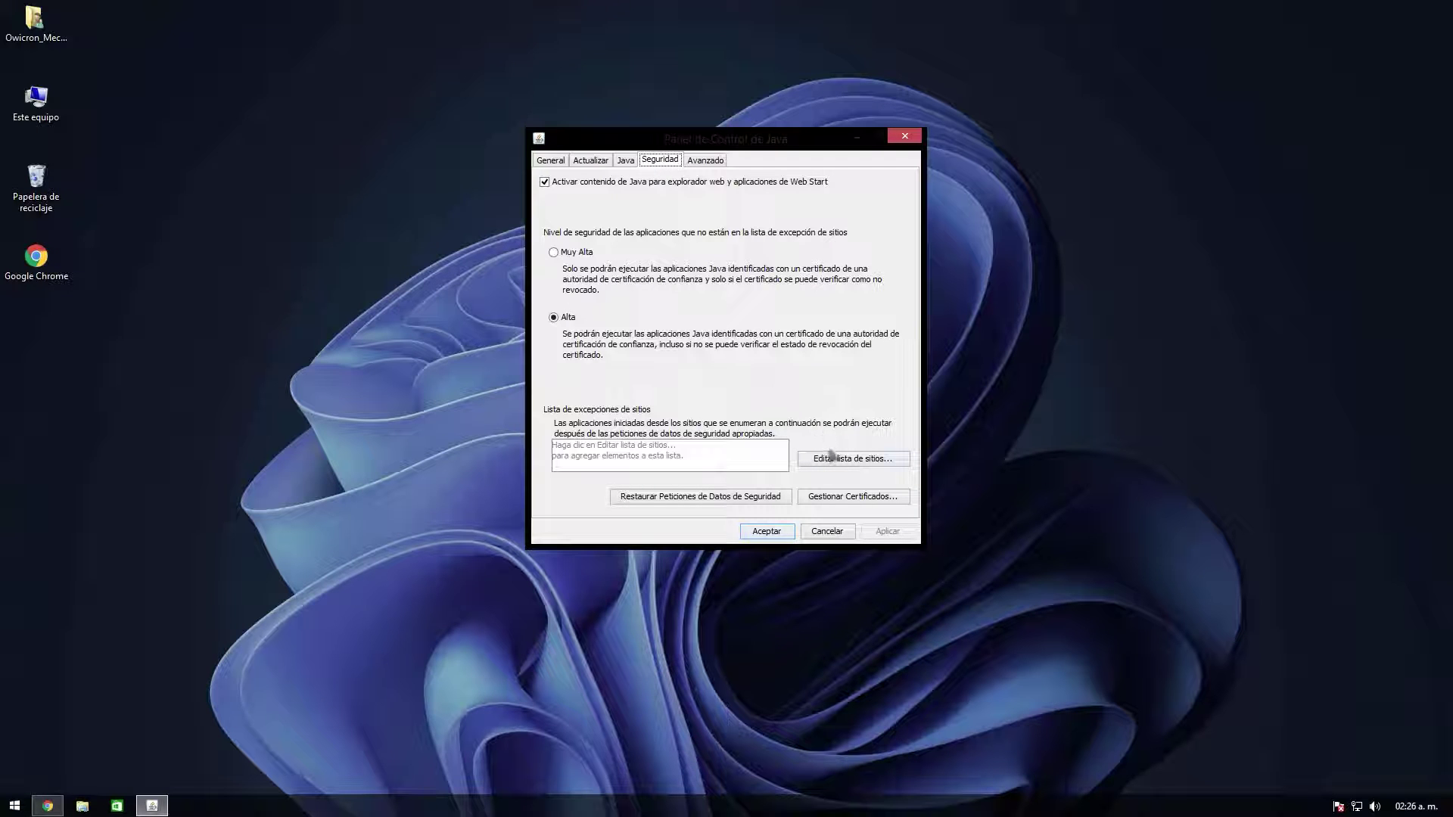
click(828, 464)
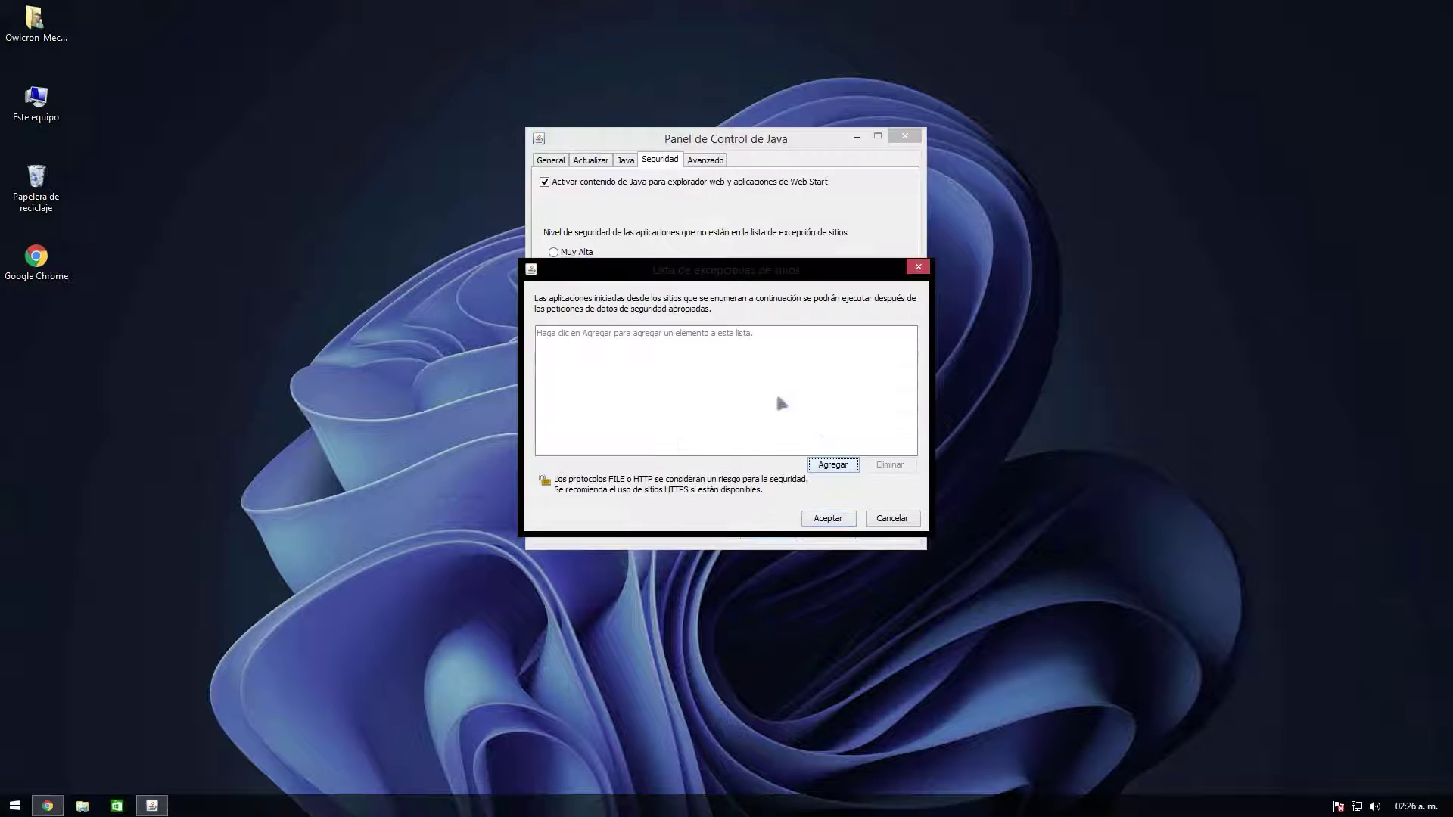
click(845, 465)
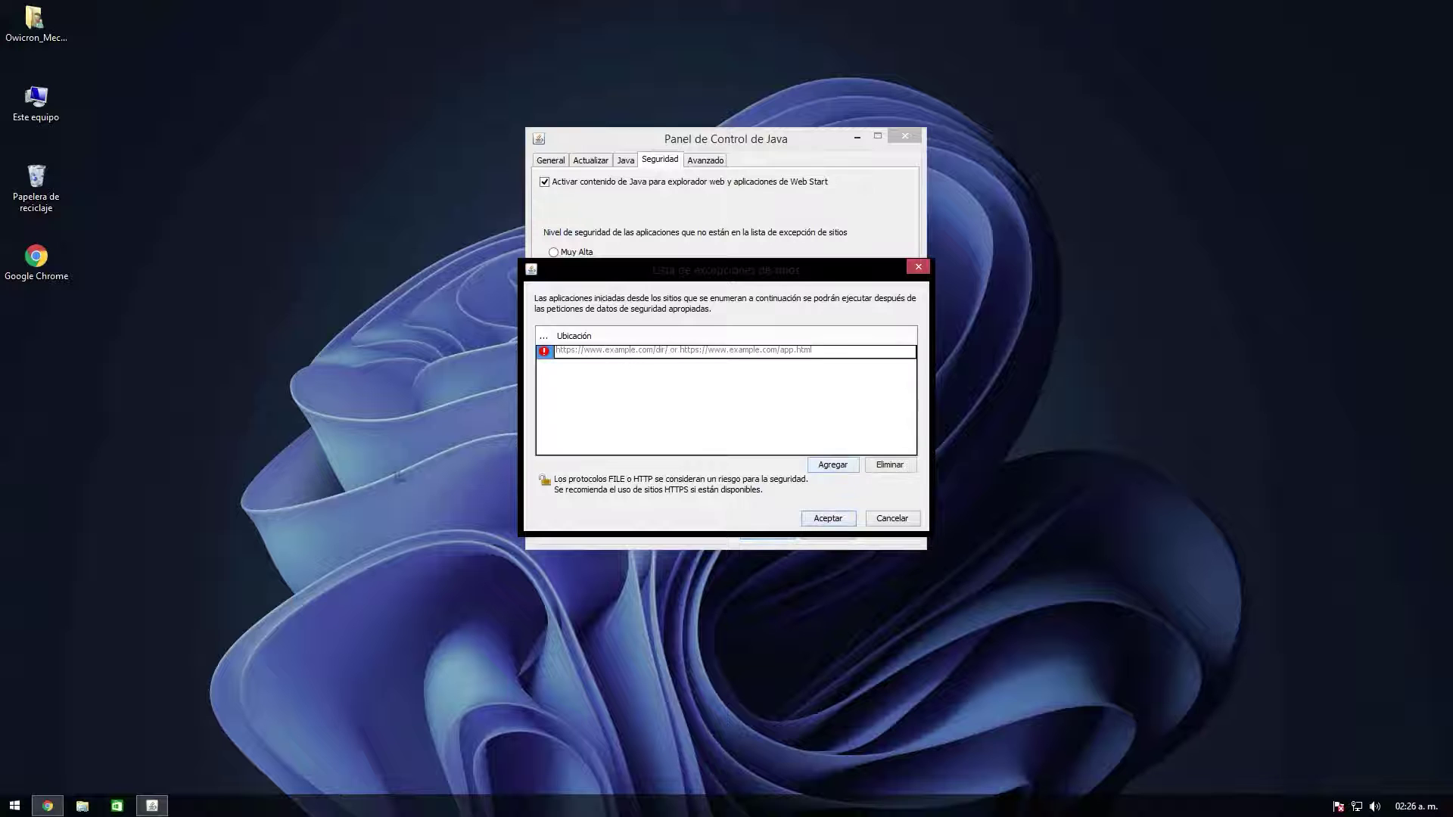
click(78, 781)
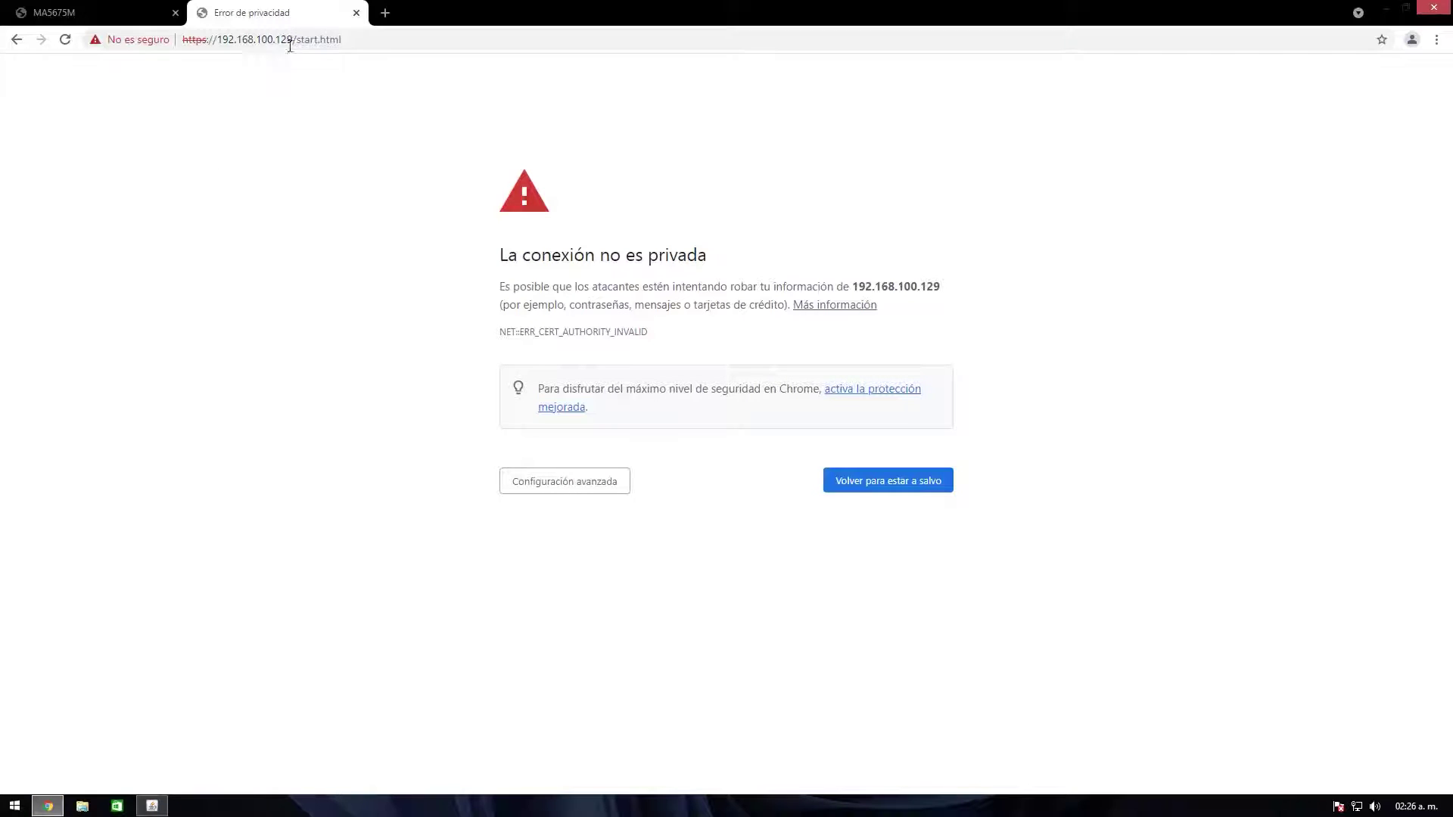
drag(290, 46, 182, 40)
right_click(237, 42)
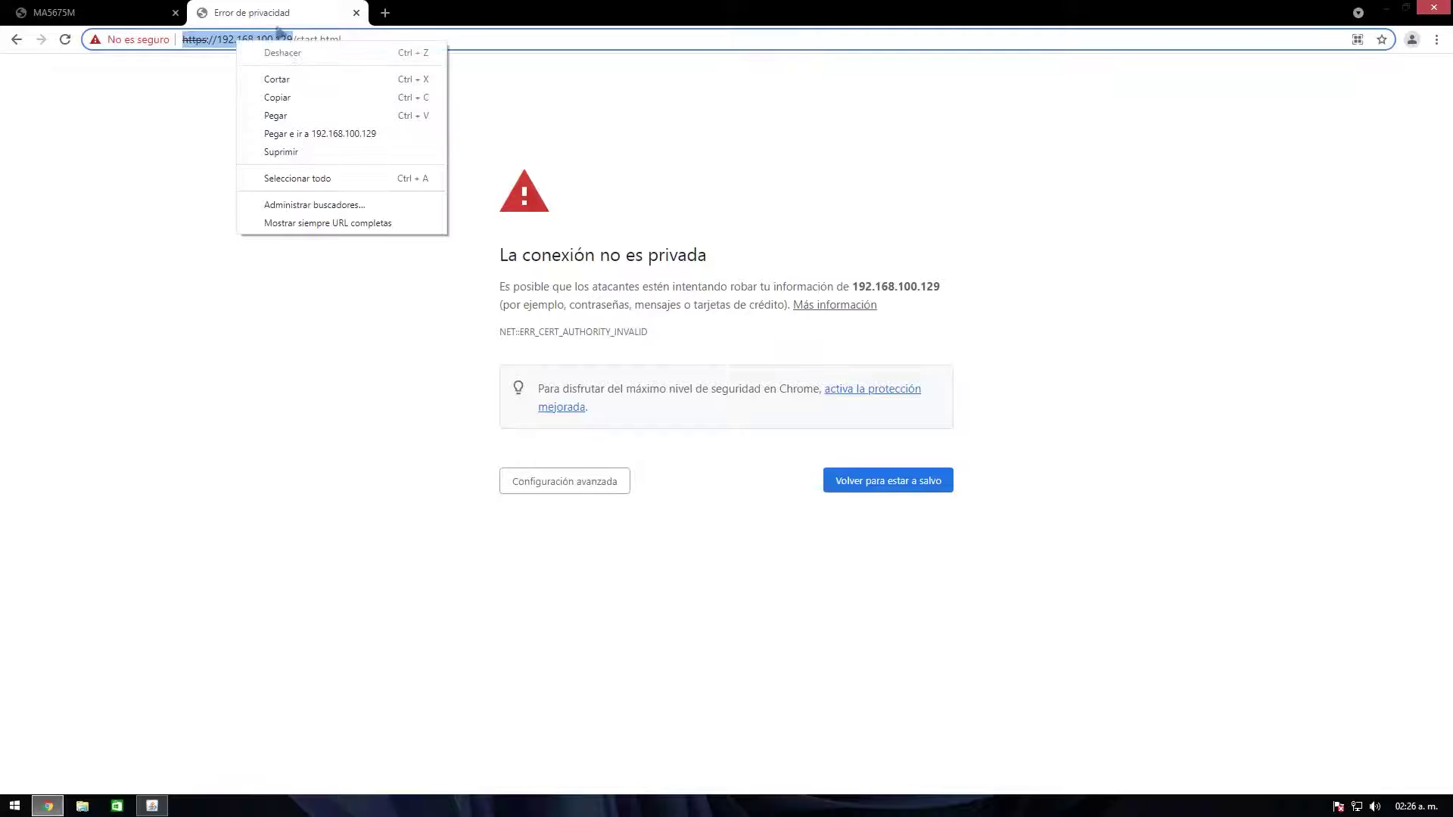
click(299, 97)
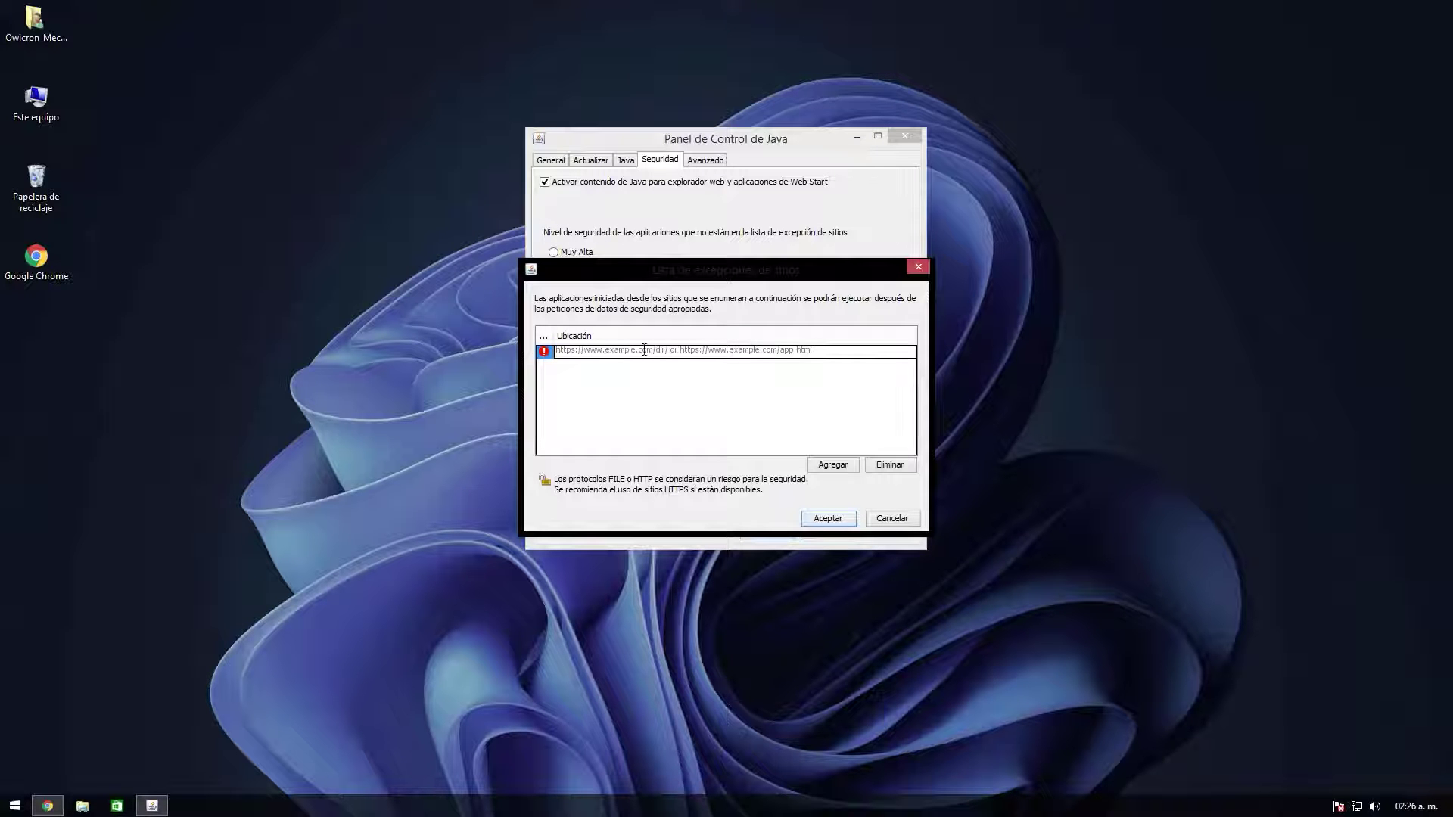
key(ctrl+v)
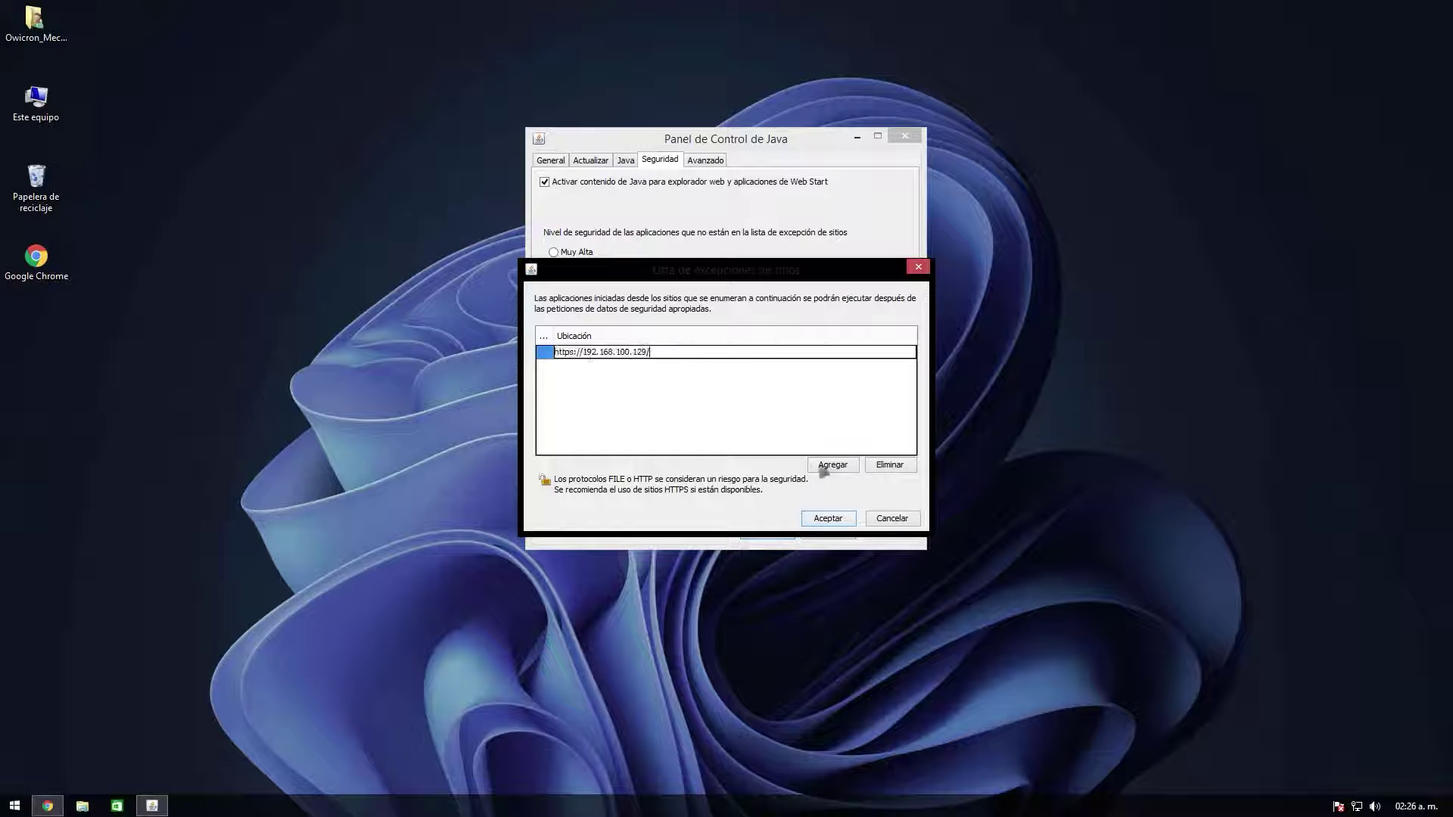
click(825, 466)
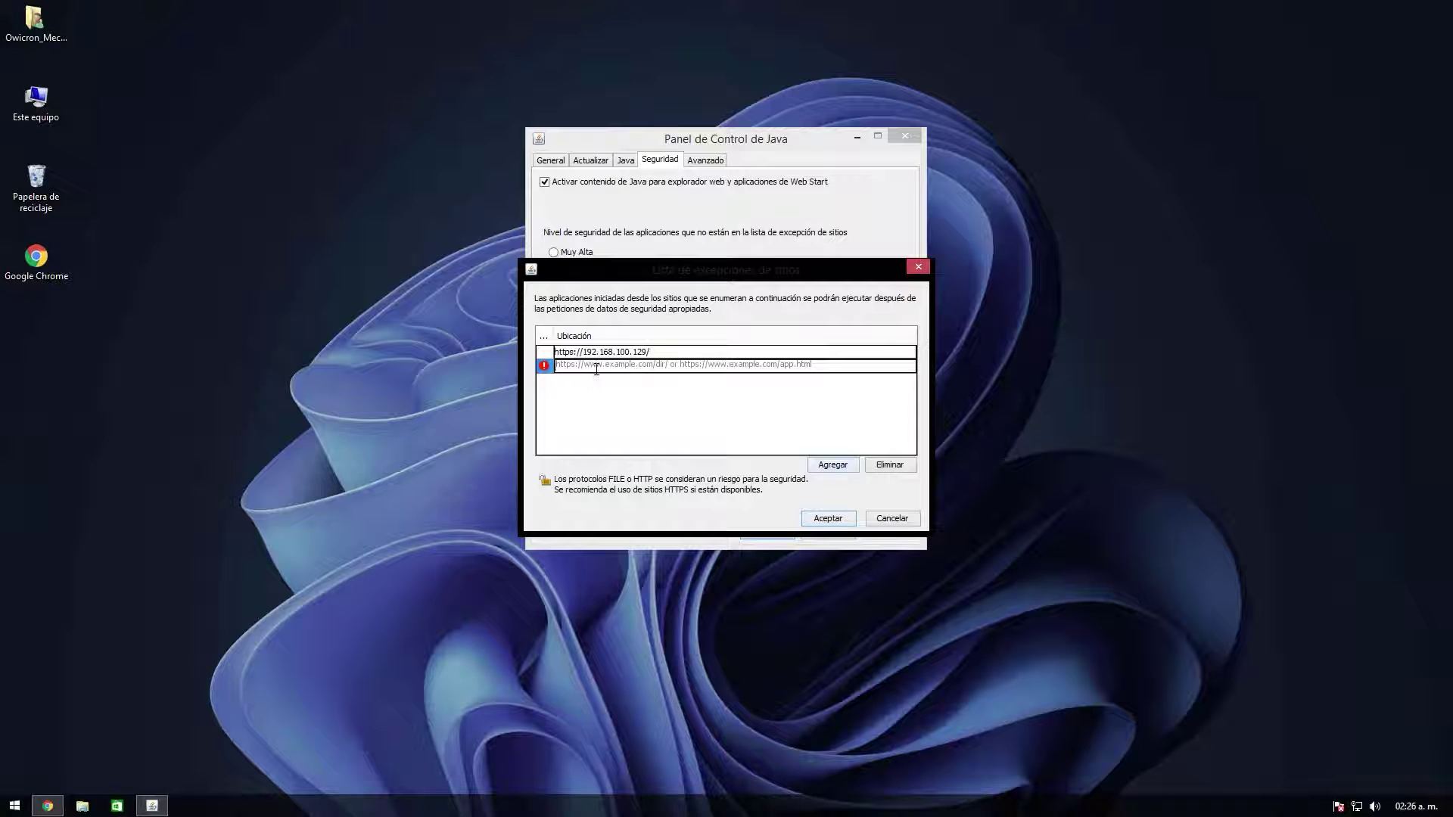
key(ctrl+v)
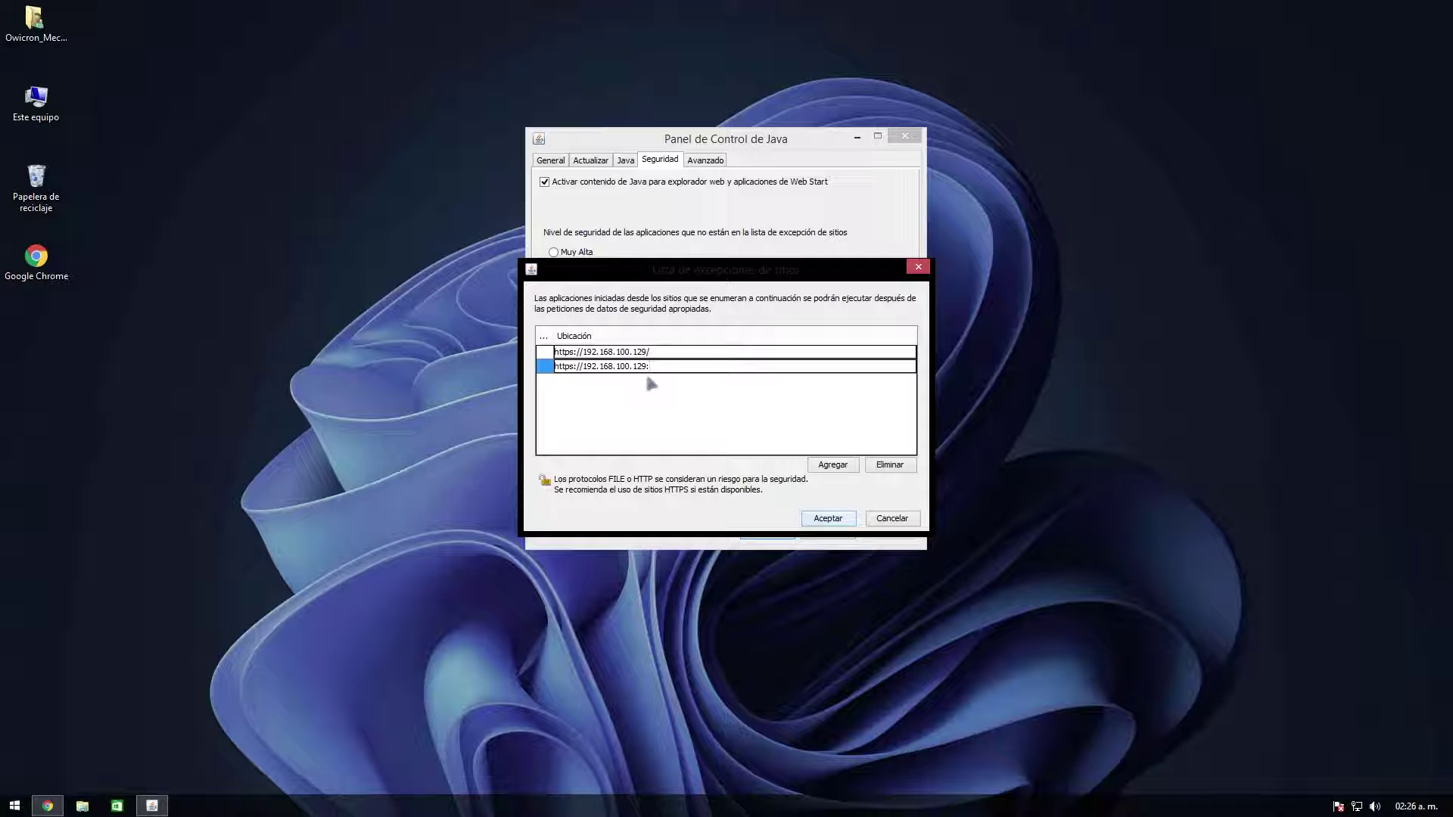
text(443)
key(Return)
click(832, 464)
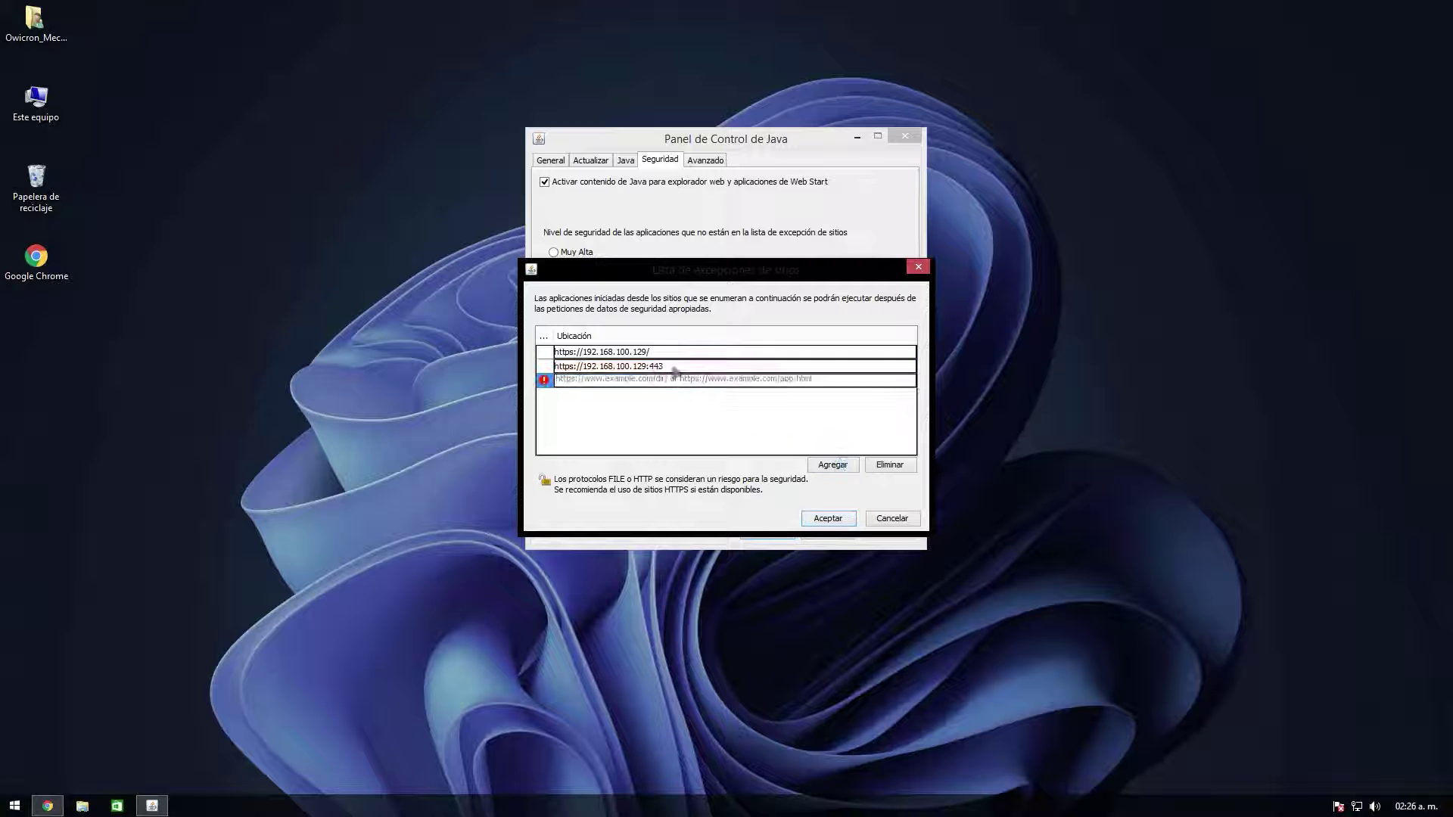
click(831, 519)
click(769, 529)
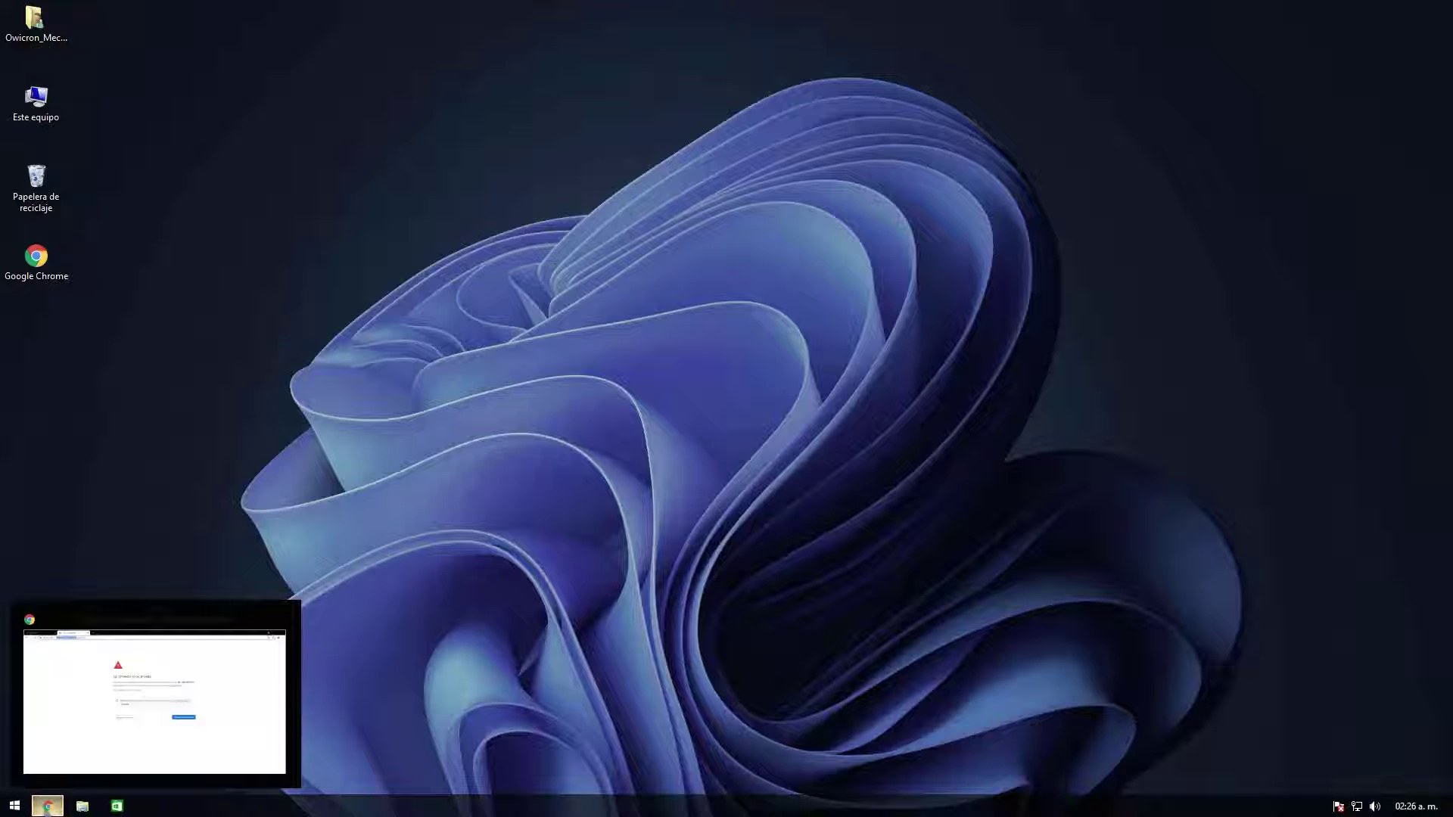
Step: Get Chrome past the certificate warning to the iDRAC site at 192.168.100.129
click(47, 806)
click(569, 484)
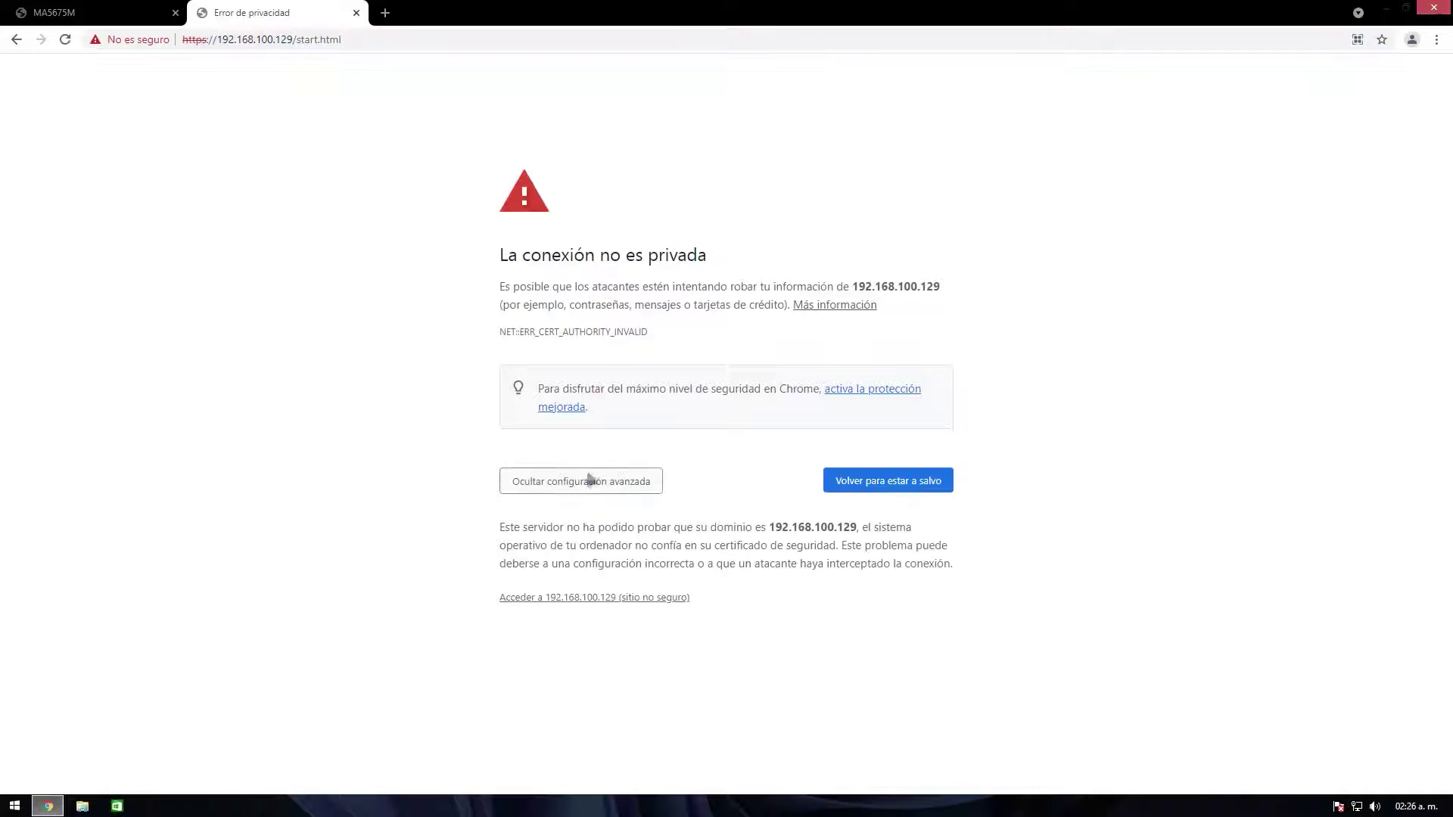
click(561, 599)
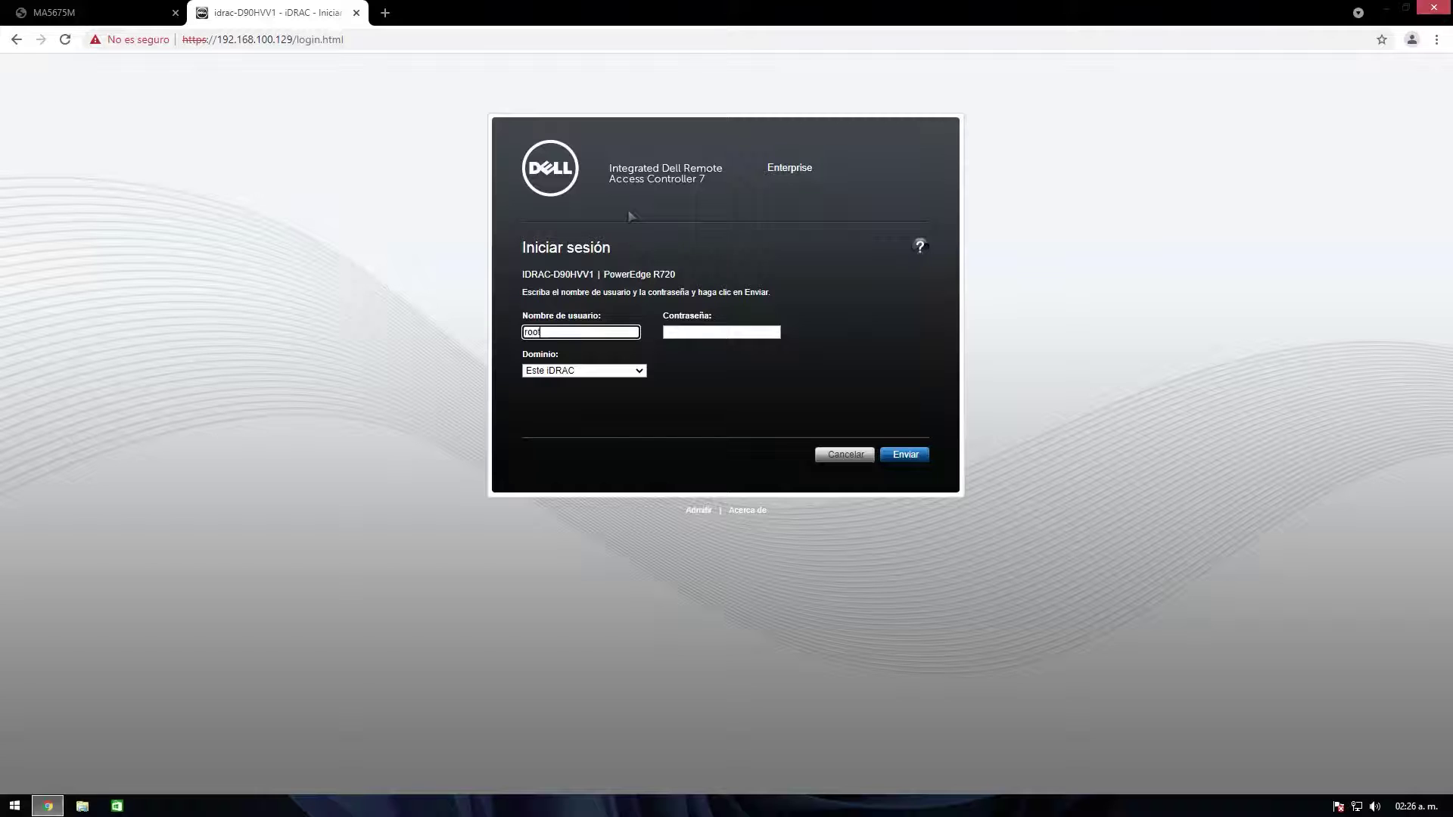
Step: Paste the root password, keep Este iDRAC as the login domain, and submit the login
click(691, 333)
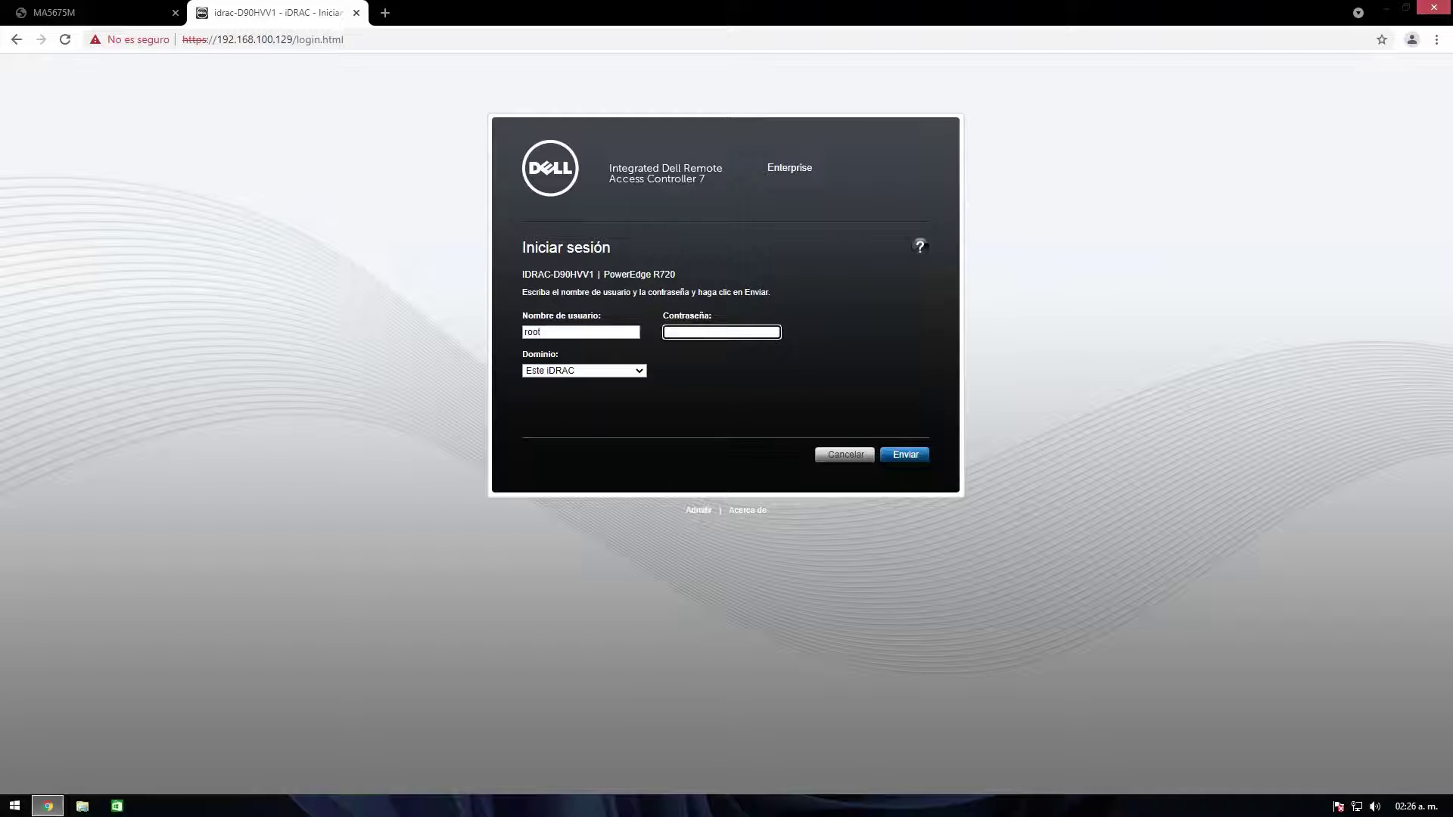
right_click(704, 333)
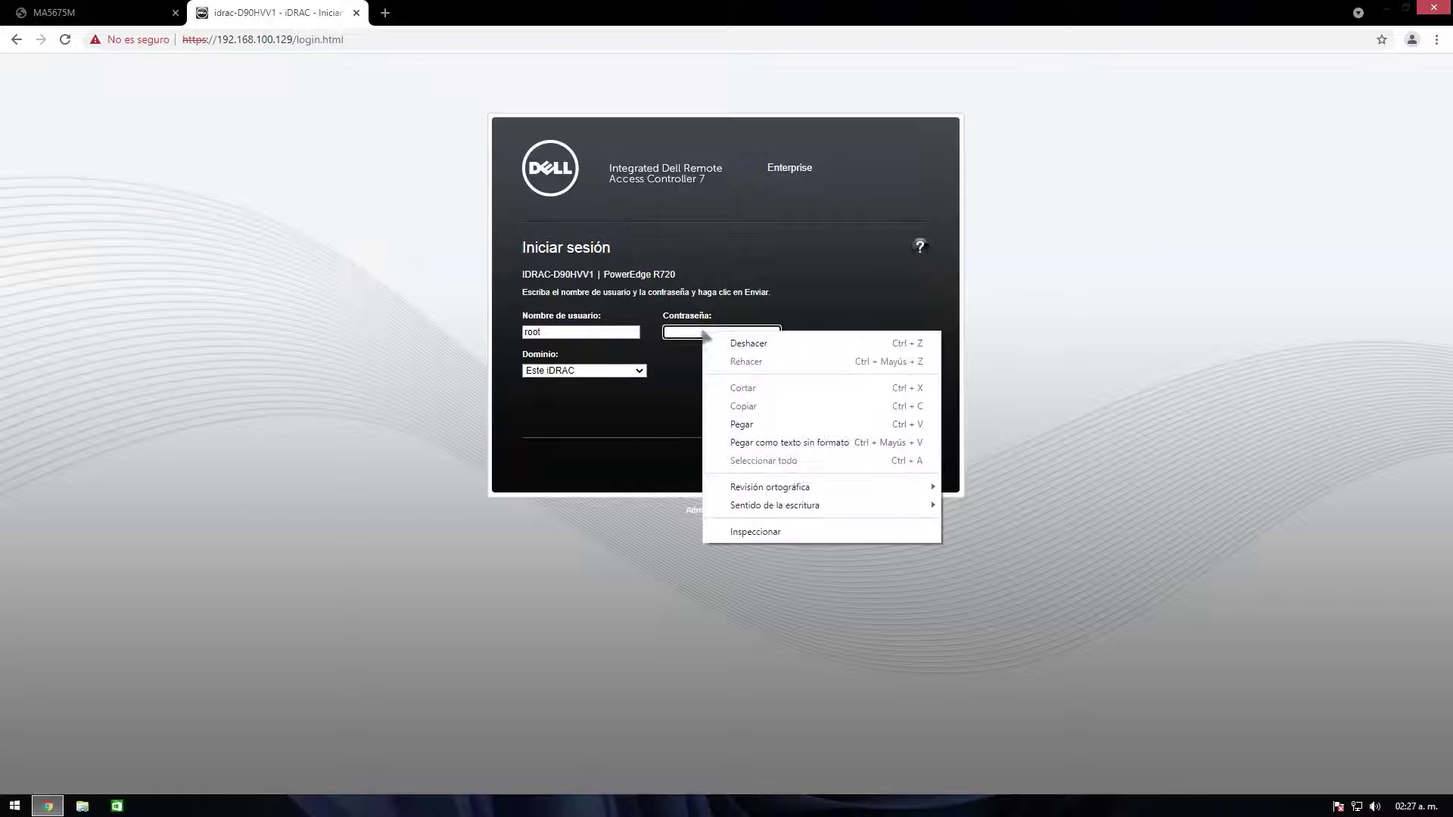
click(757, 425)
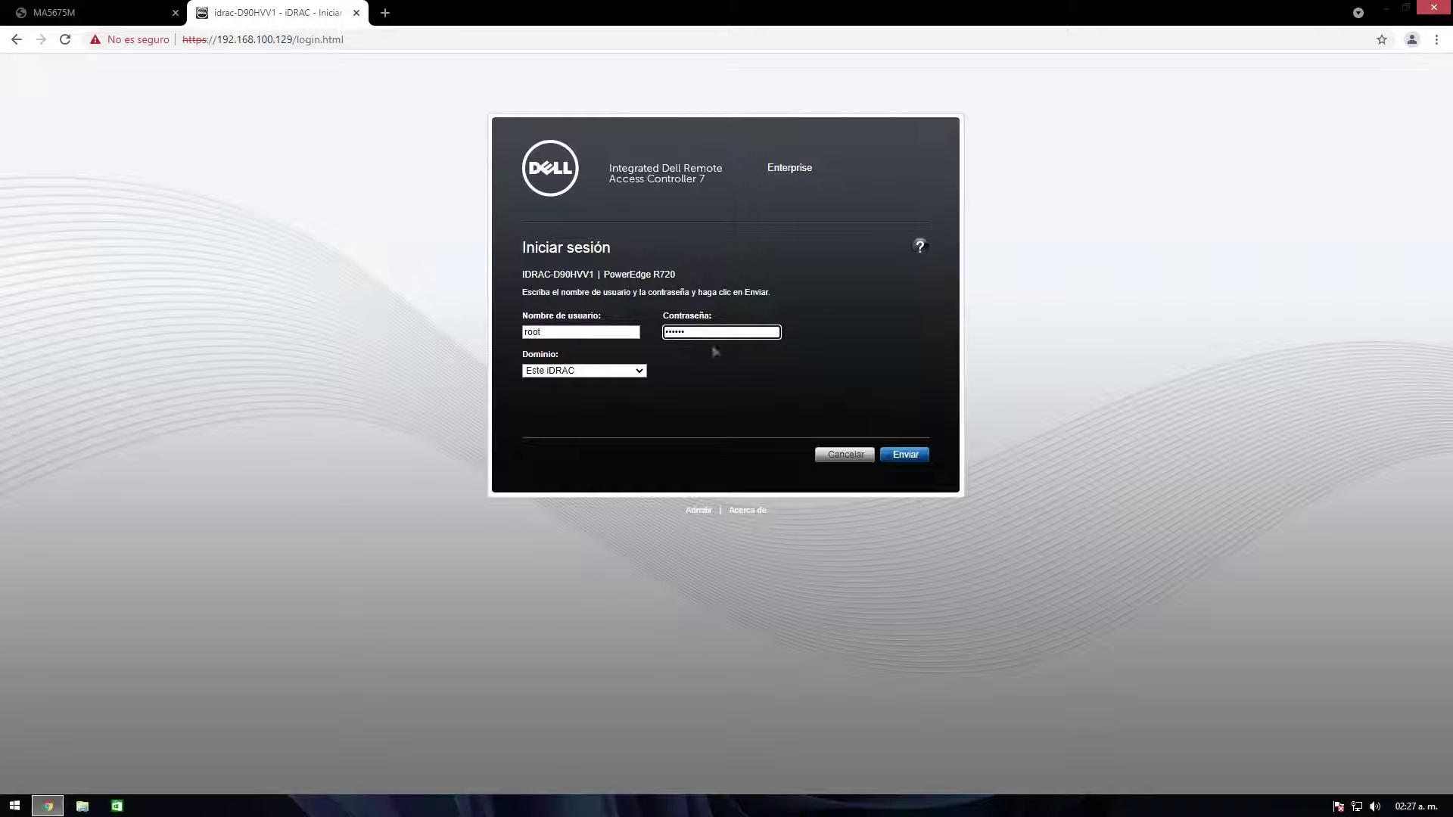
click(622, 372)
click(641, 376)
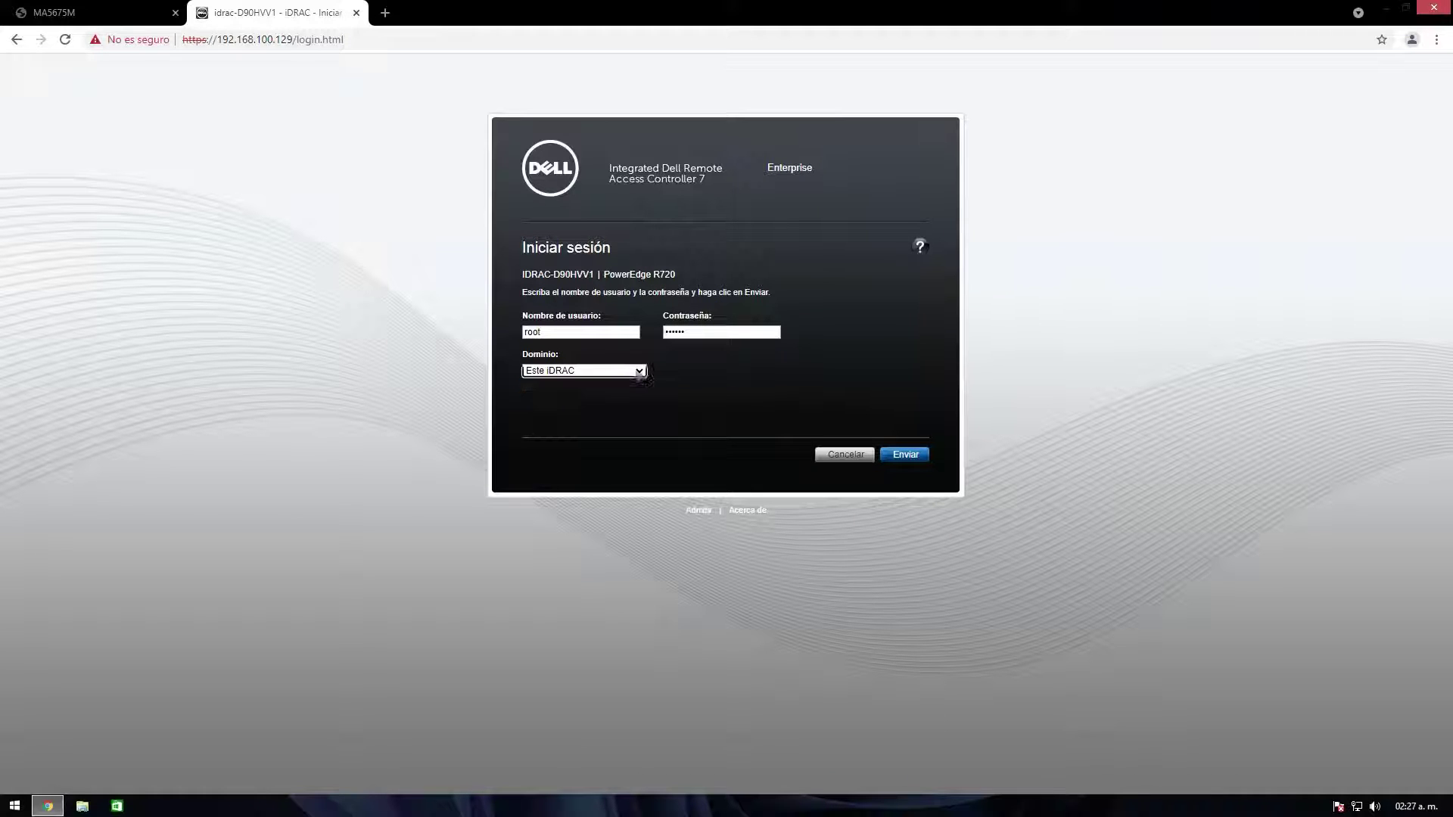
click(909, 454)
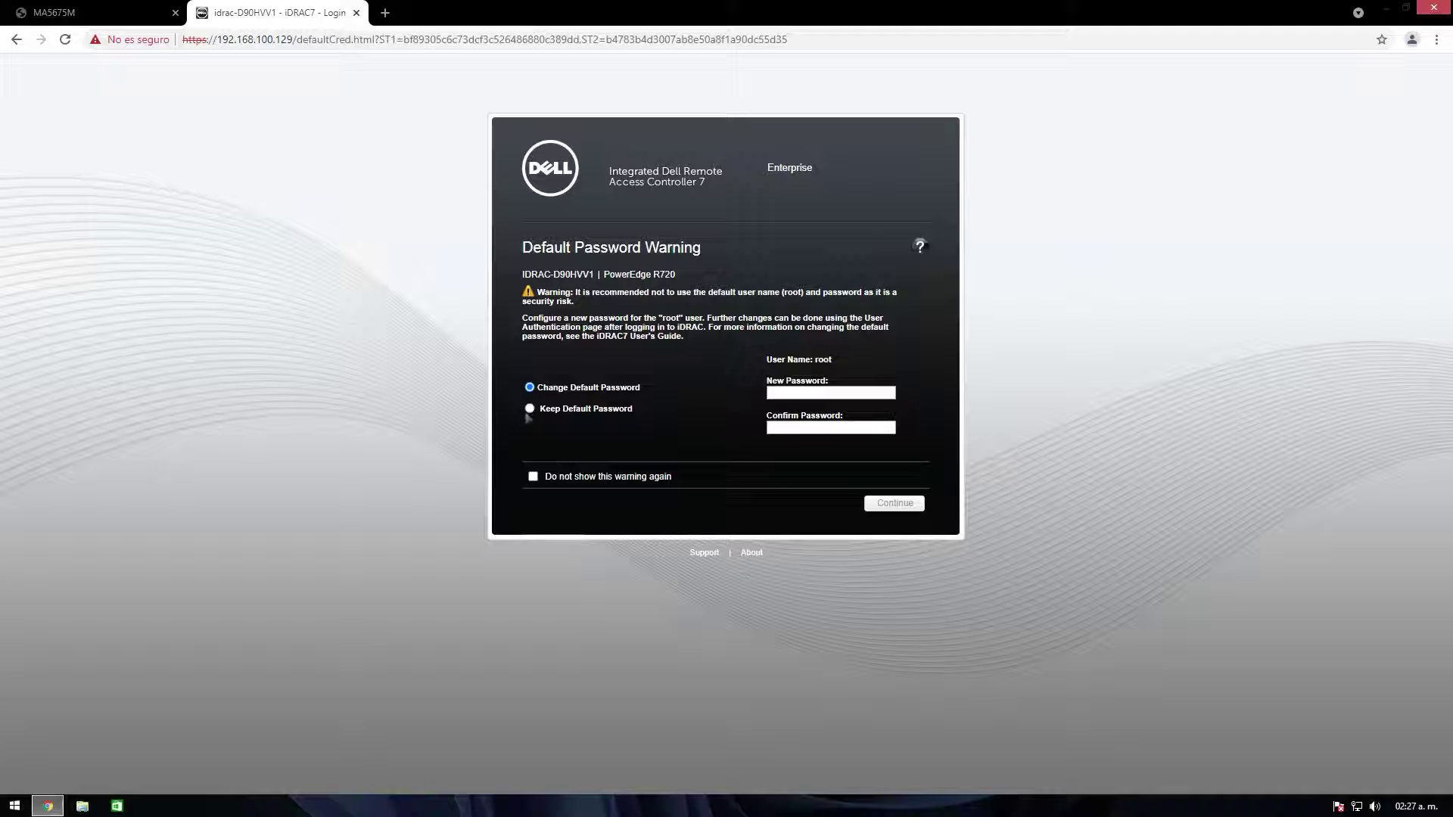
Step: Keep the default password, browse Consola virtual, Alertas, Configurar and Baterías, then return to Servidor
click(530, 409)
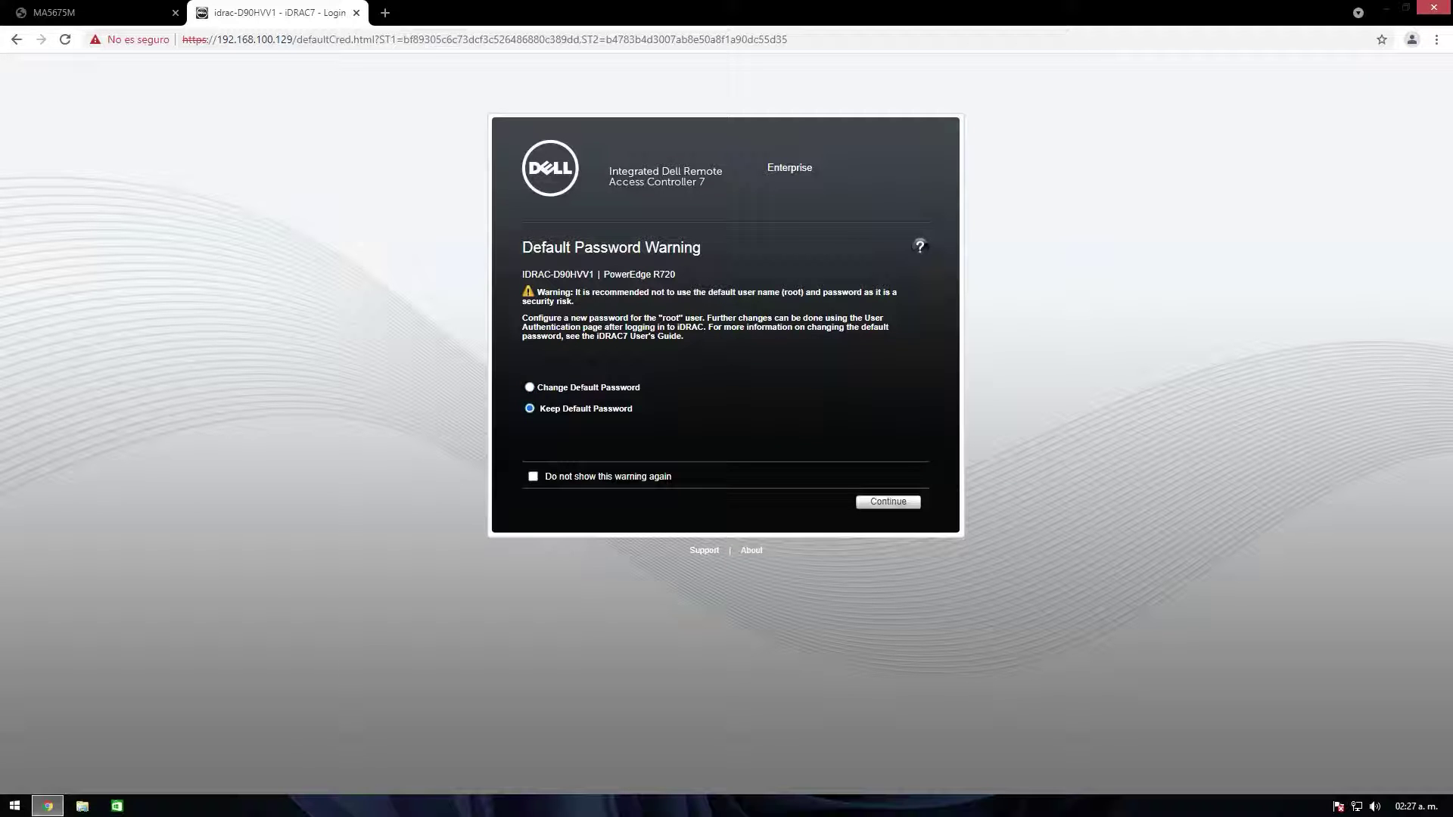
click(878, 504)
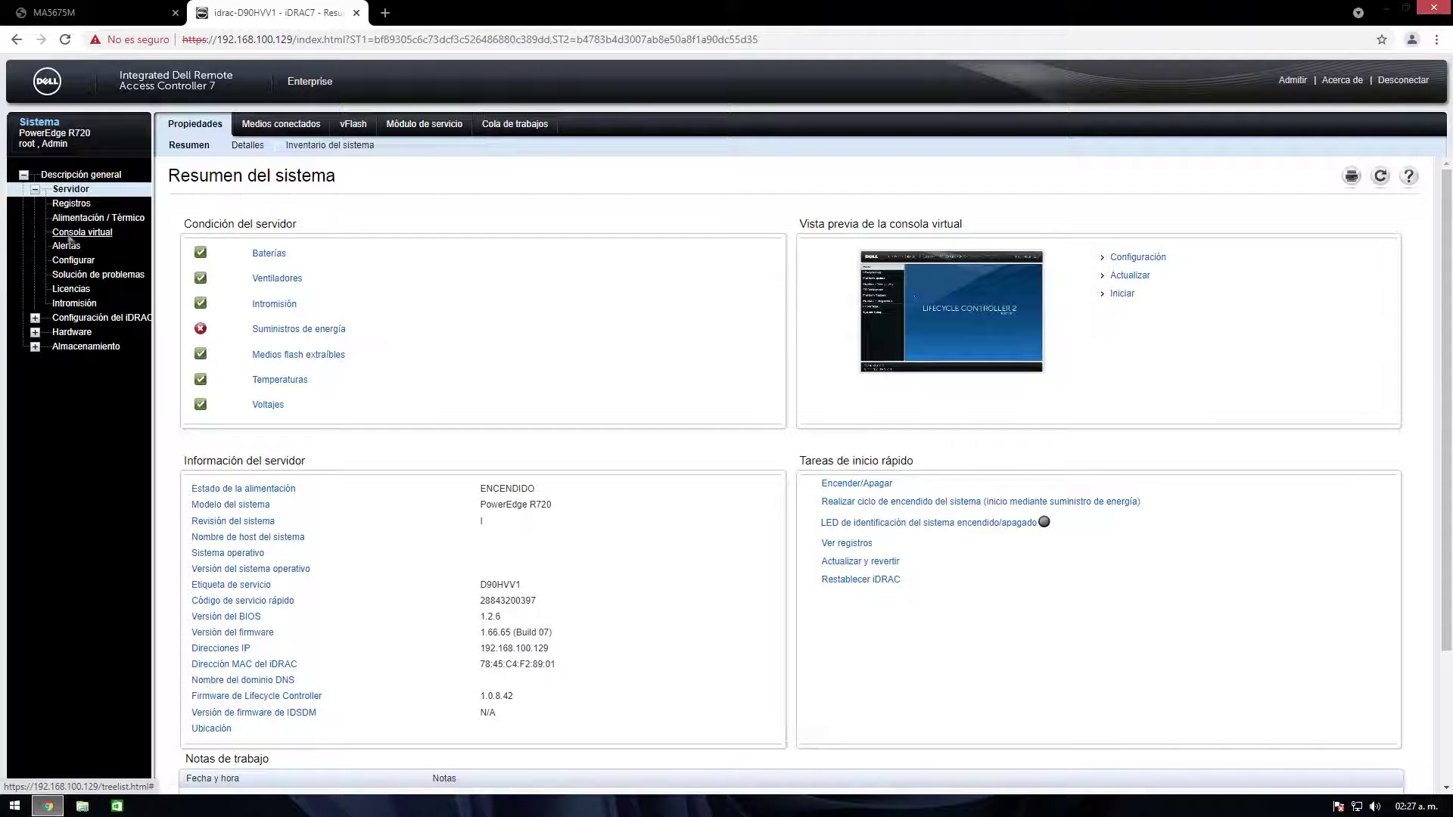
click(69, 233)
click(67, 246)
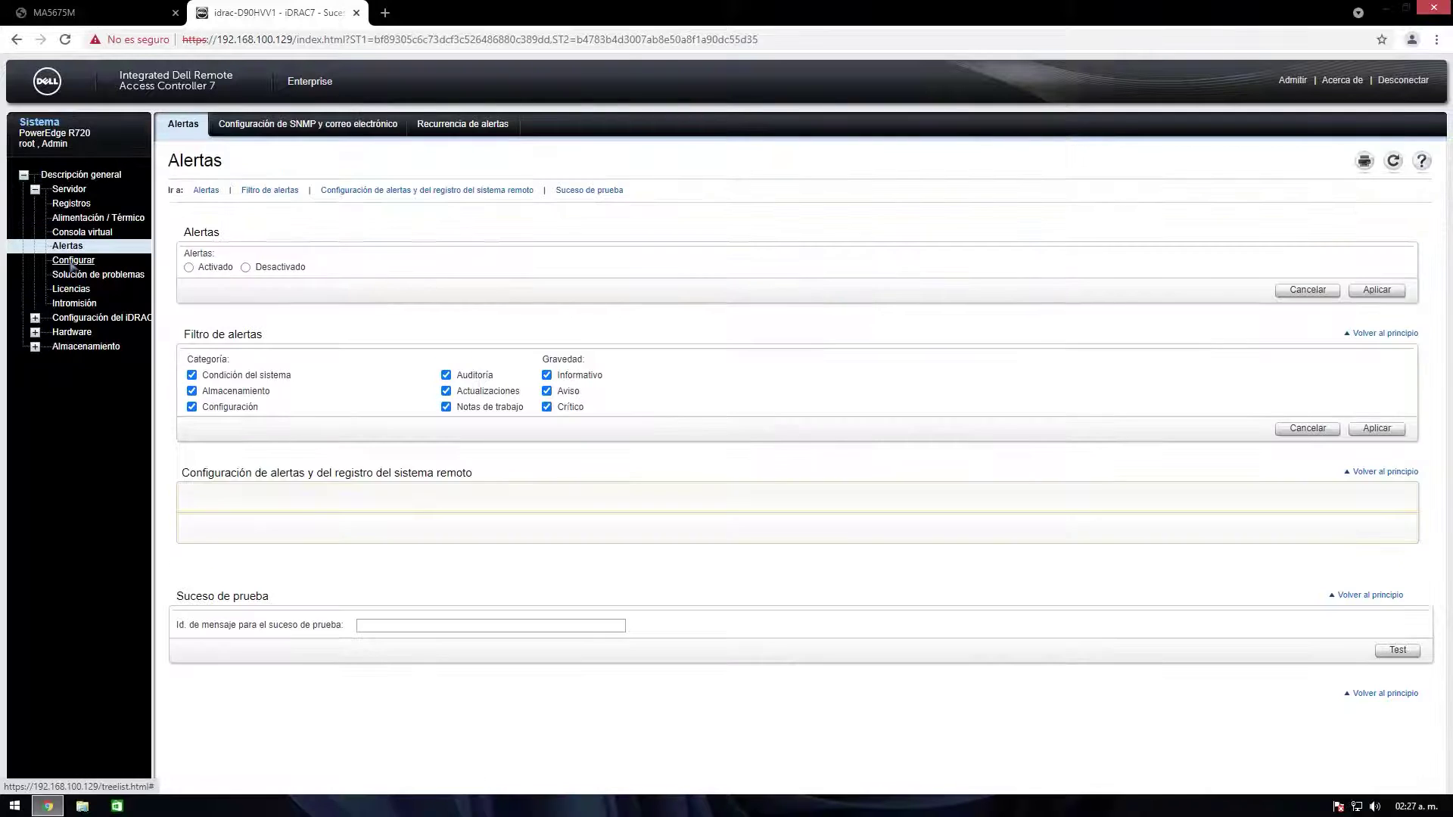
click(74, 261)
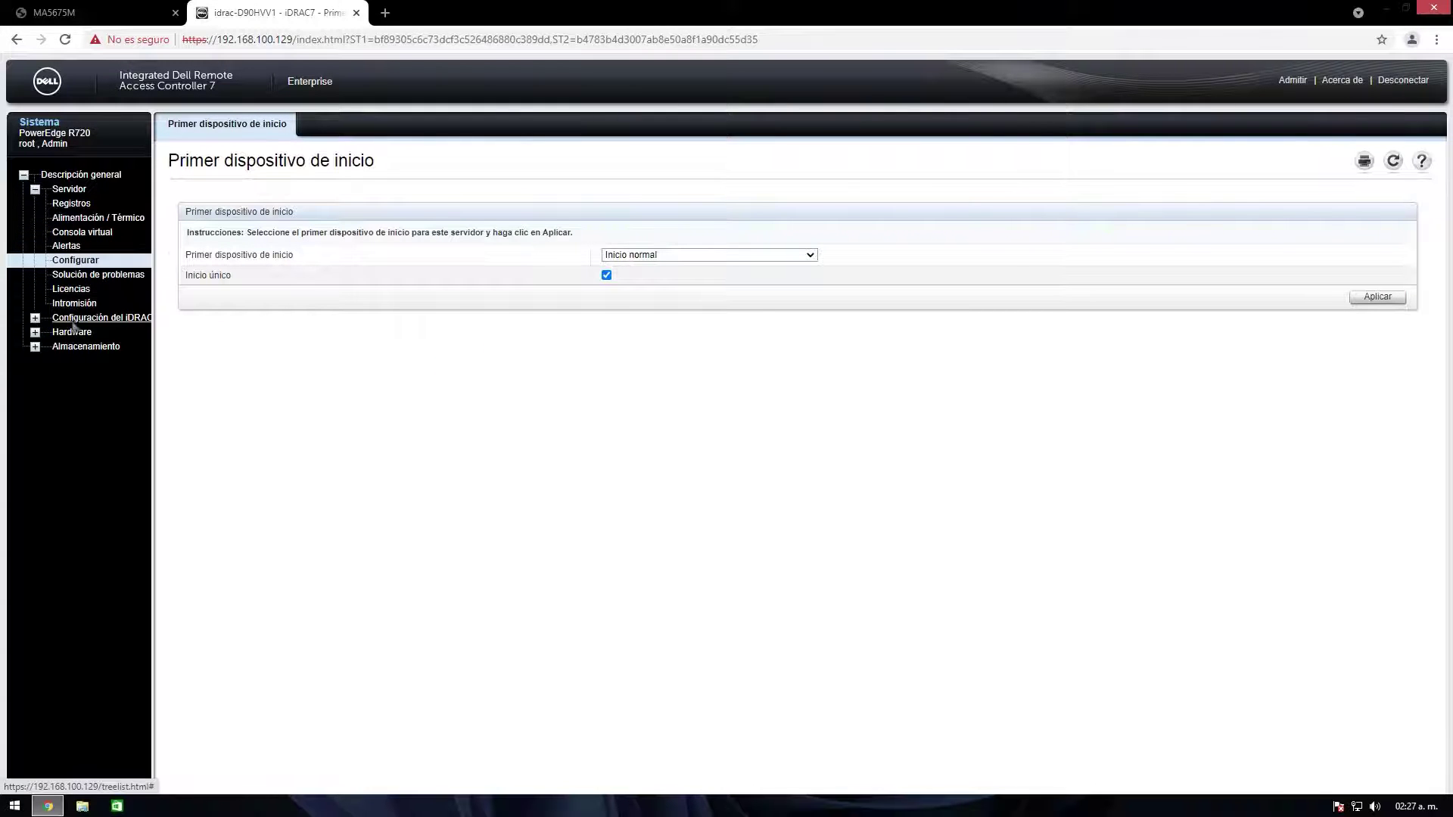
click(69, 333)
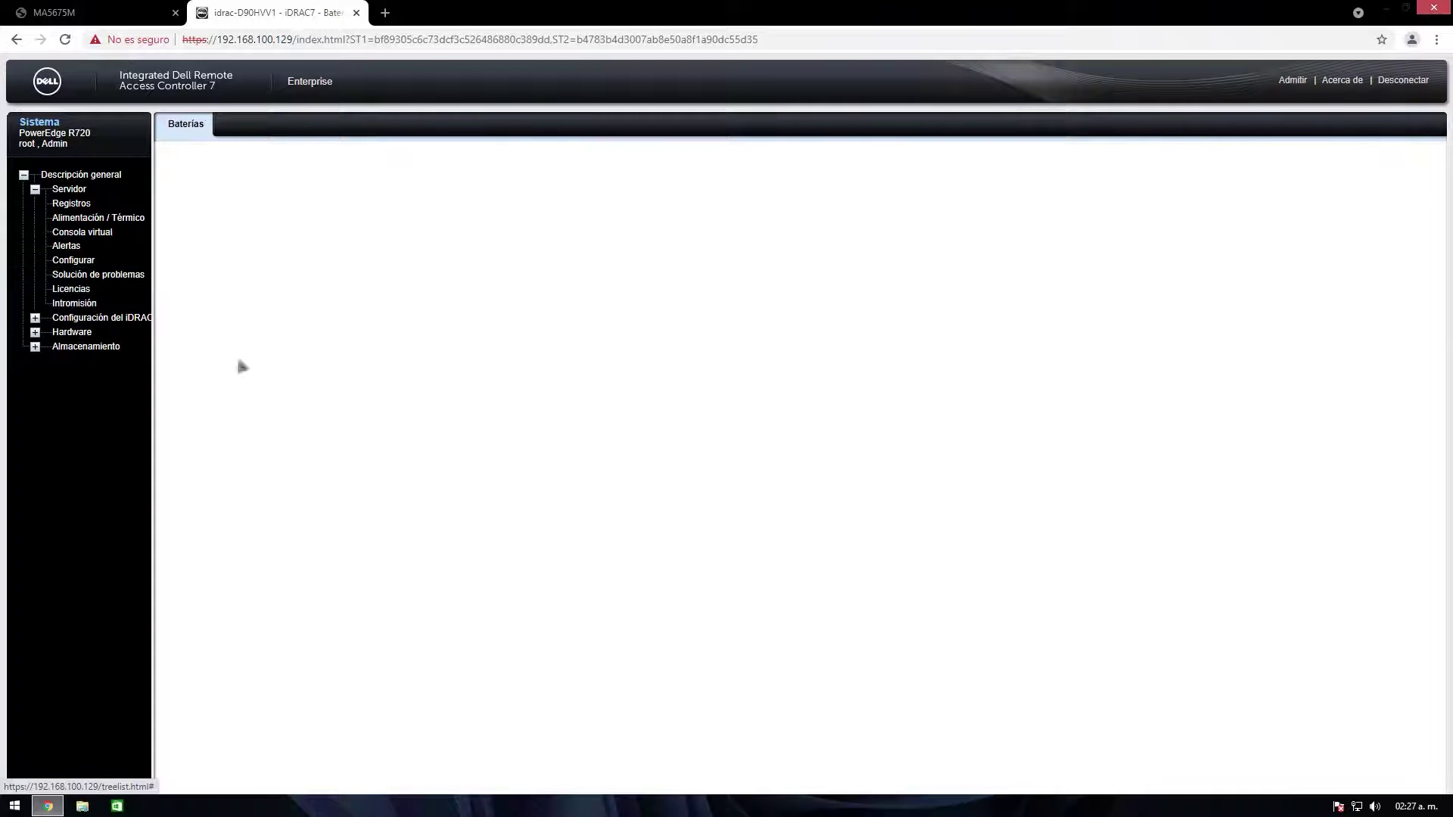
click(69, 191)
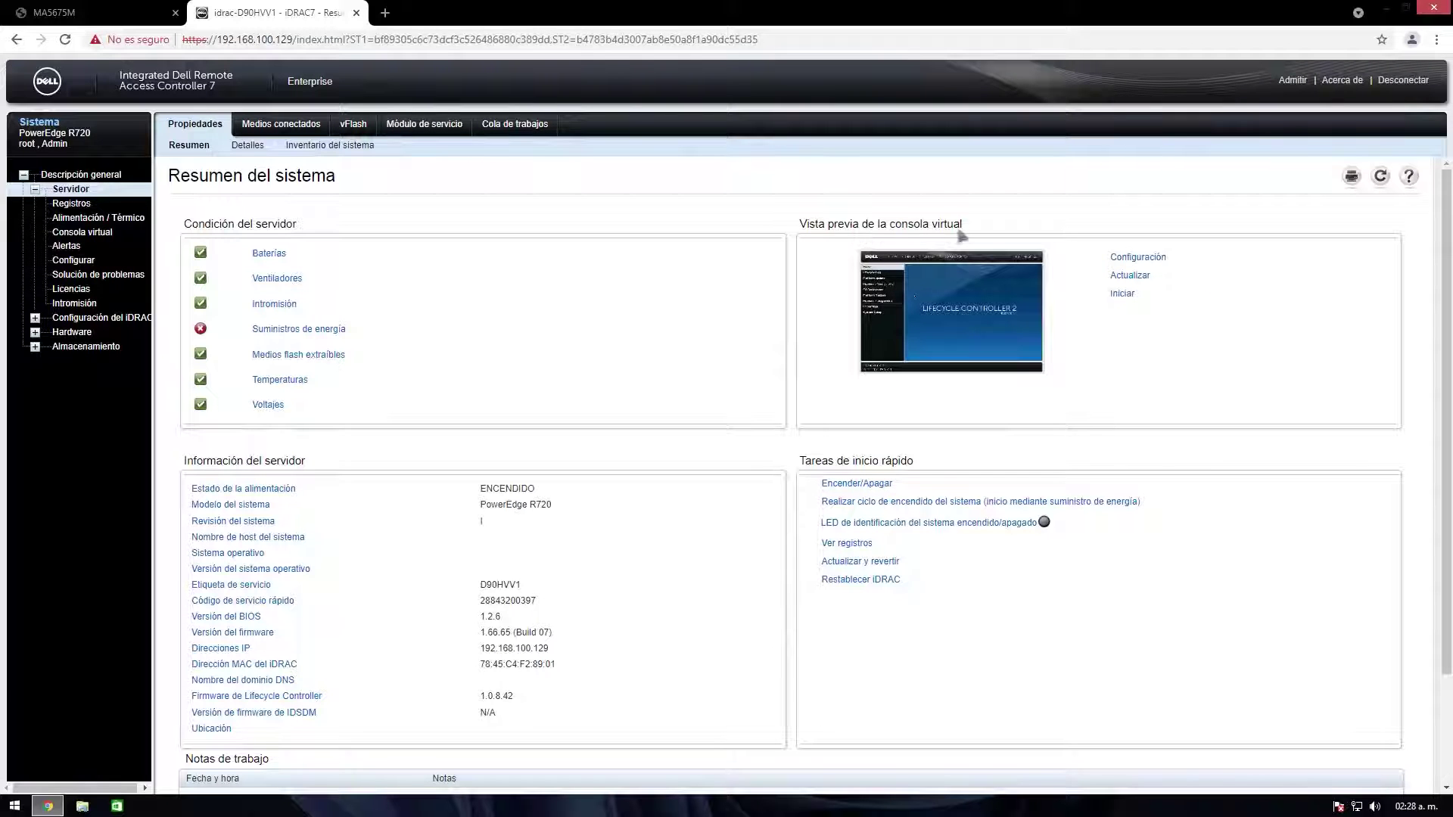
Step: Launch the virtual console from its preview, downloading and opening viewer.jnlp
click(1122, 295)
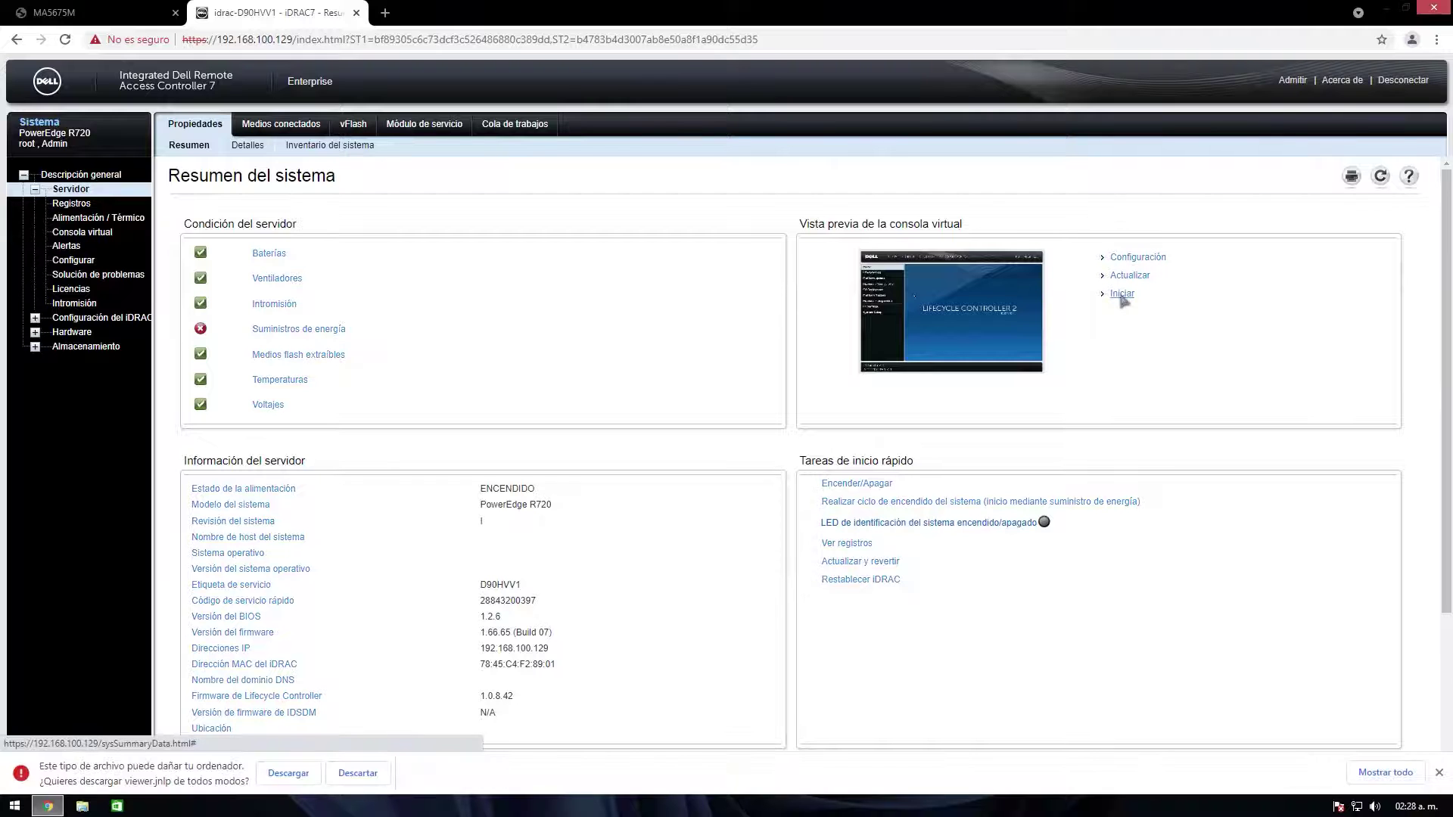
click(292, 777)
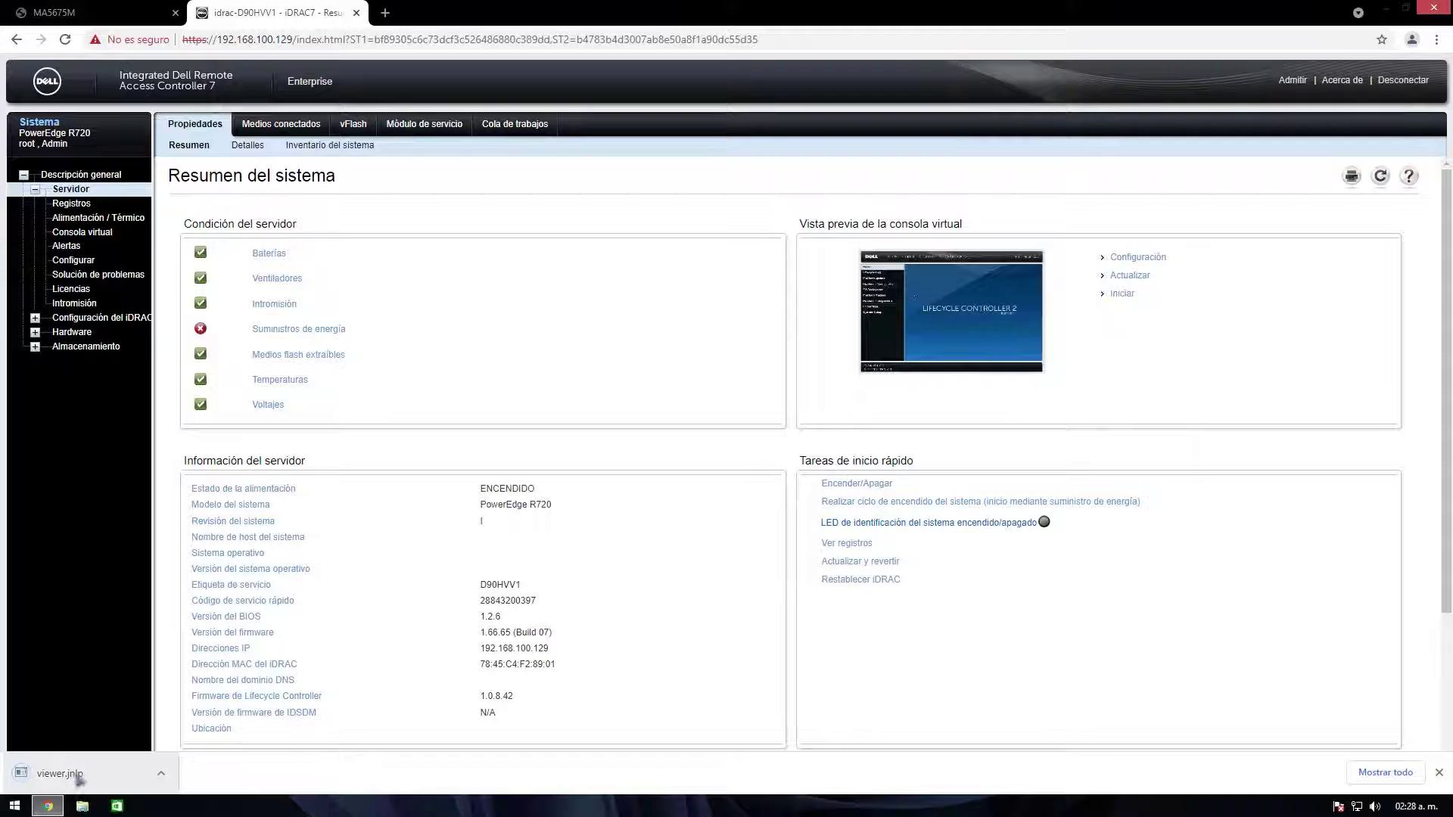
click(79, 779)
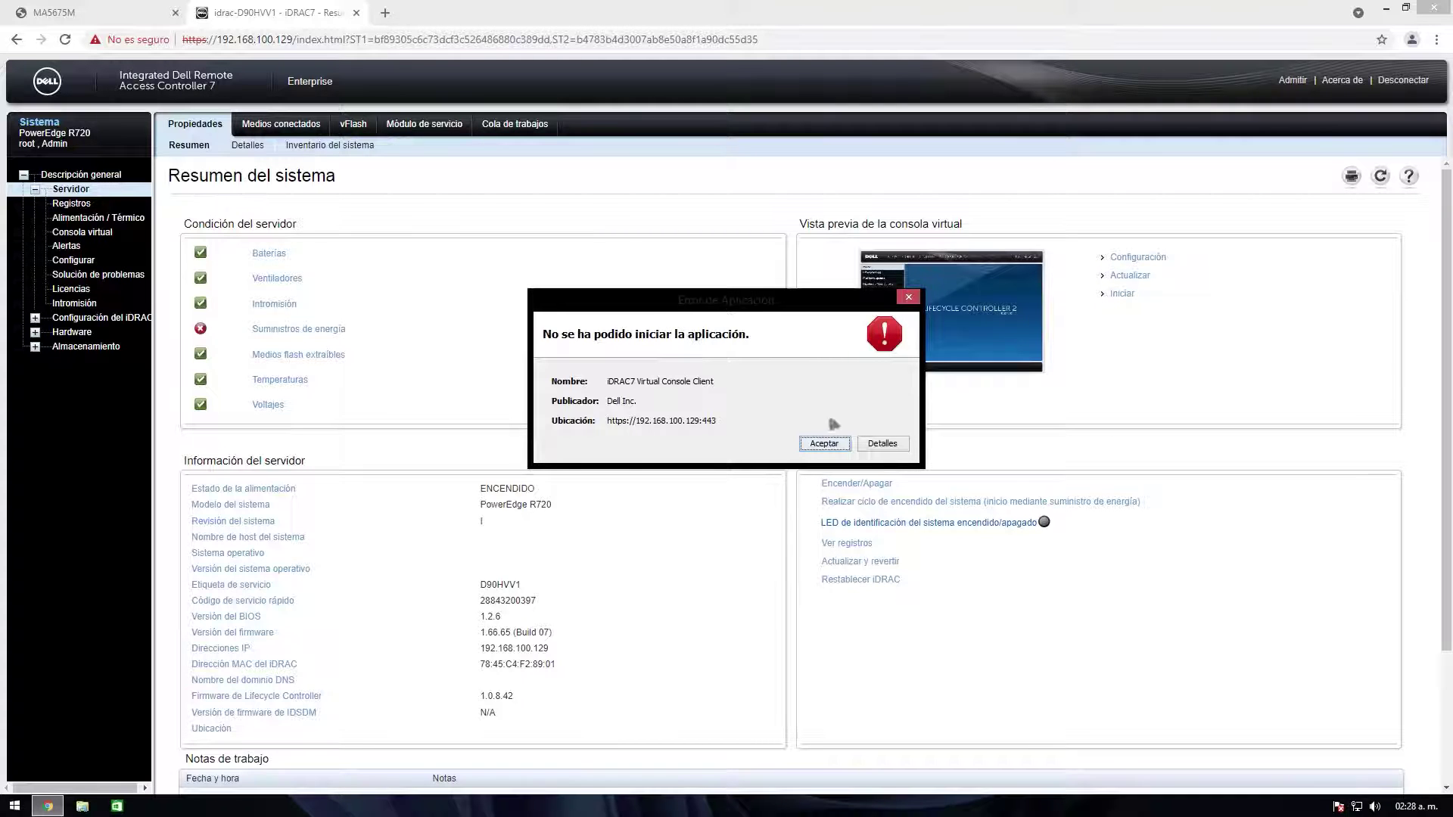
Step: Inspect the launch failure's exception and launch-file details, then dismiss the could-not-start error
click(881, 447)
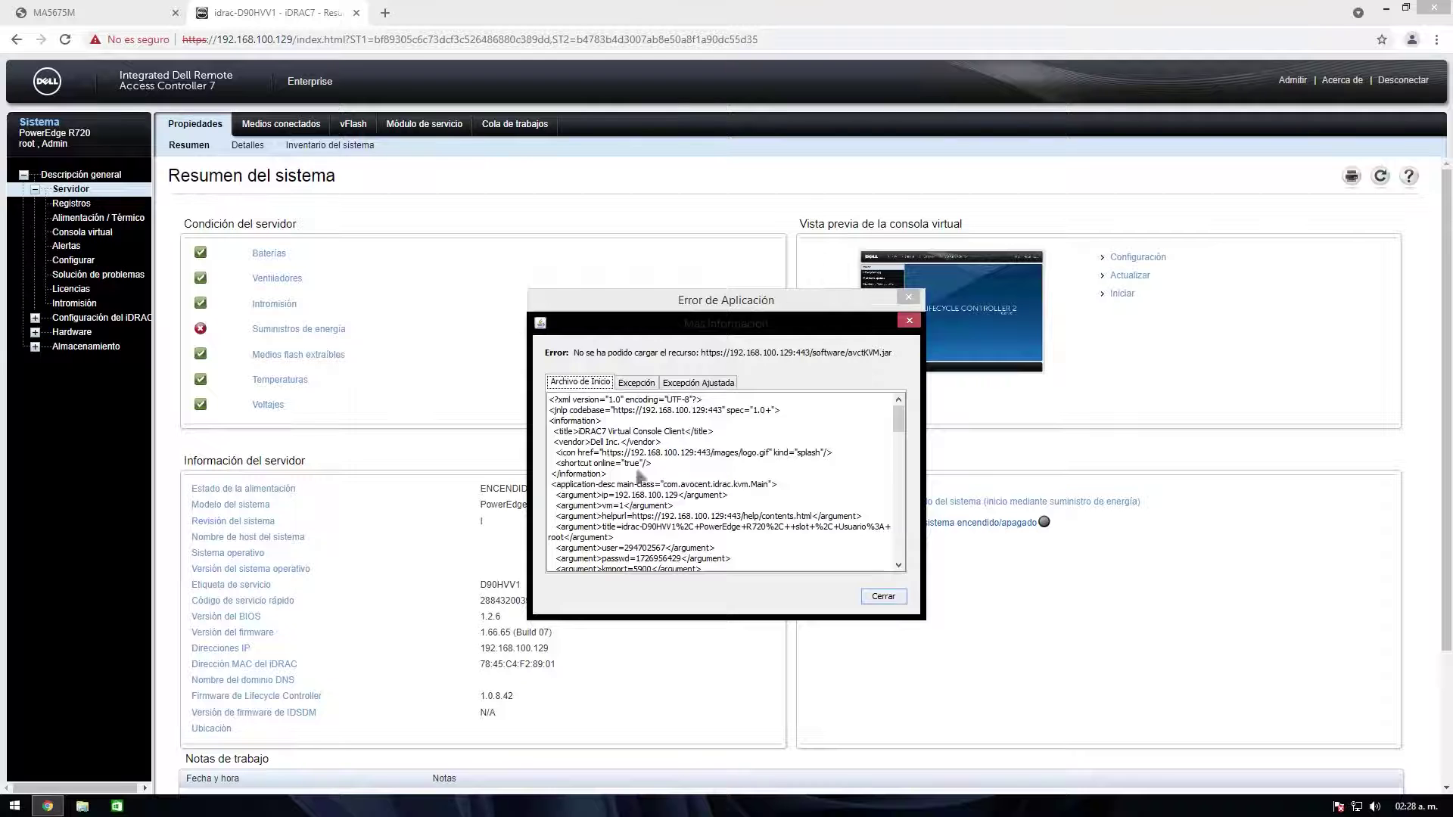
click(639, 383)
click(685, 384)
click(640, 384)
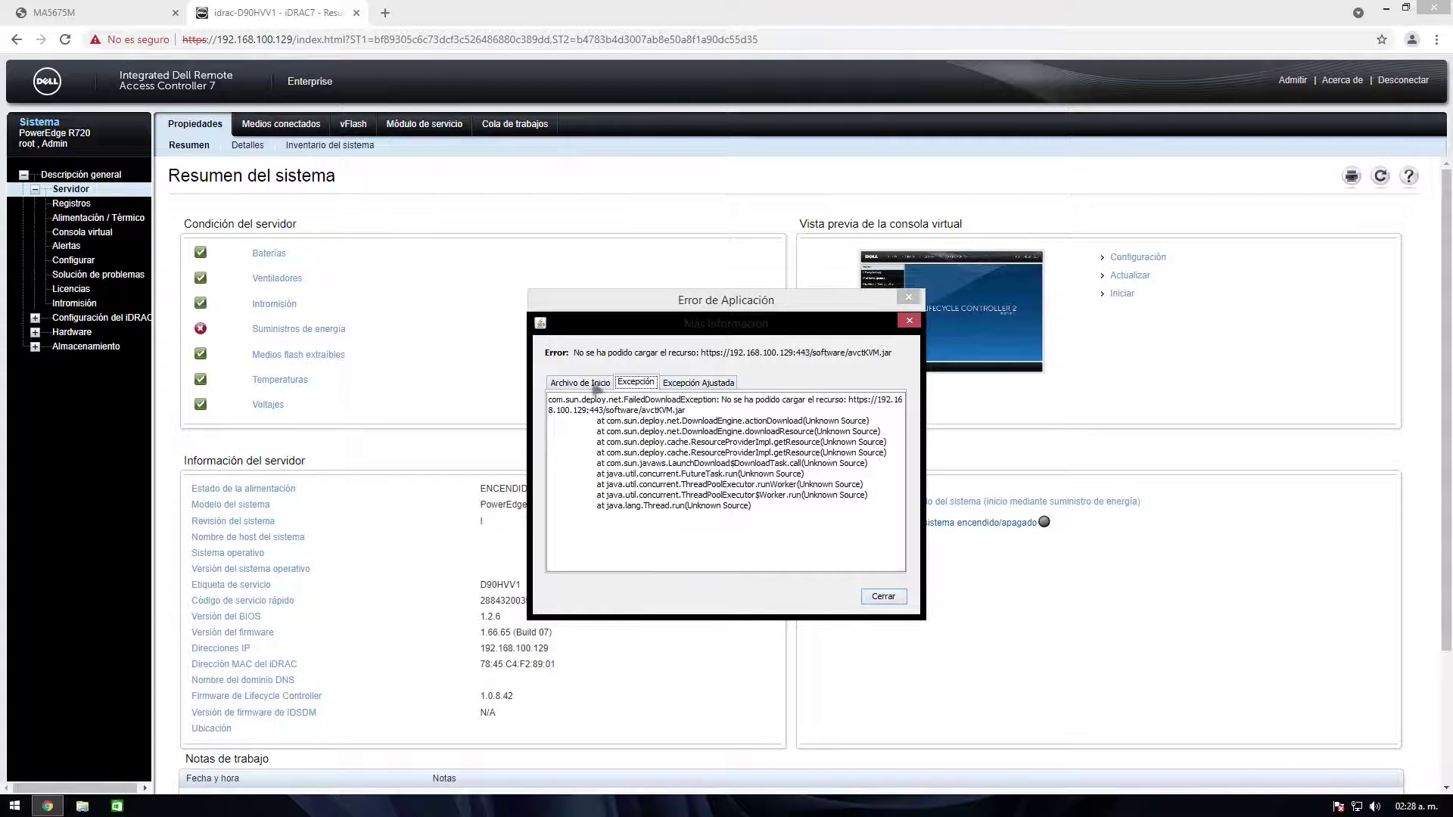
click(586, 384)
click(883, 597)
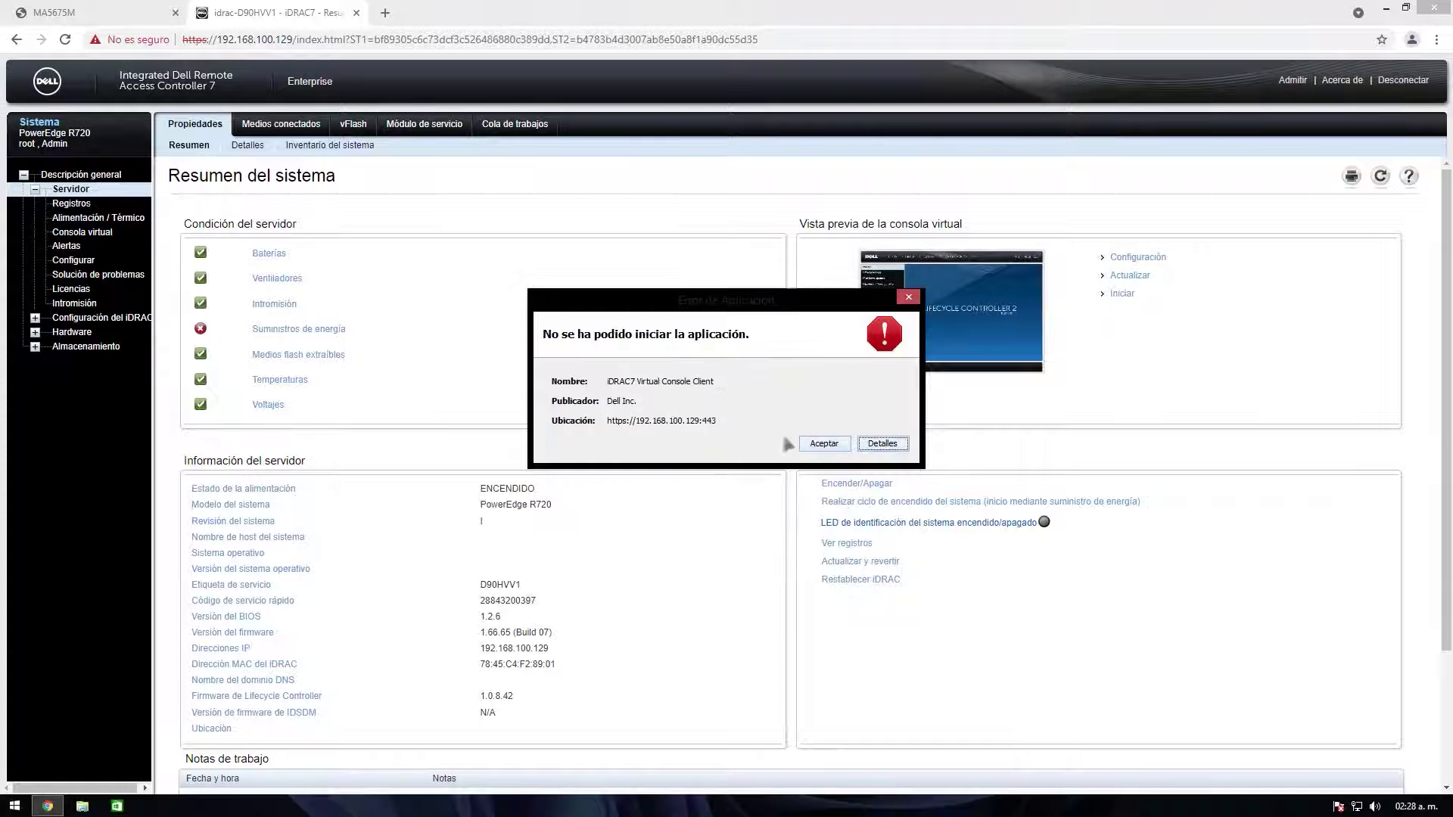
click(825, 444)
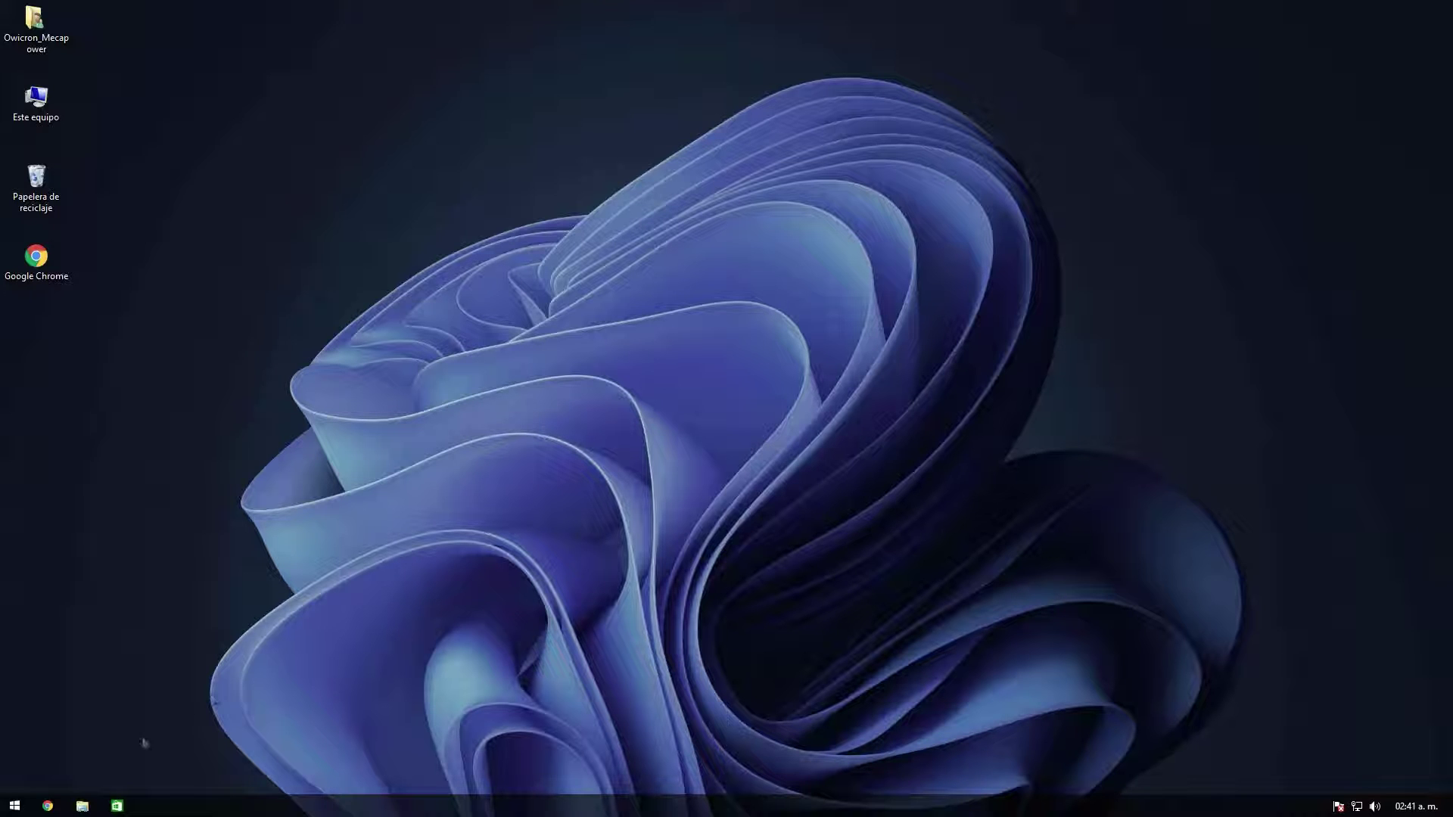
Step: Launch Internet Explorer by searching 'inte' from Start
click(27, 808)
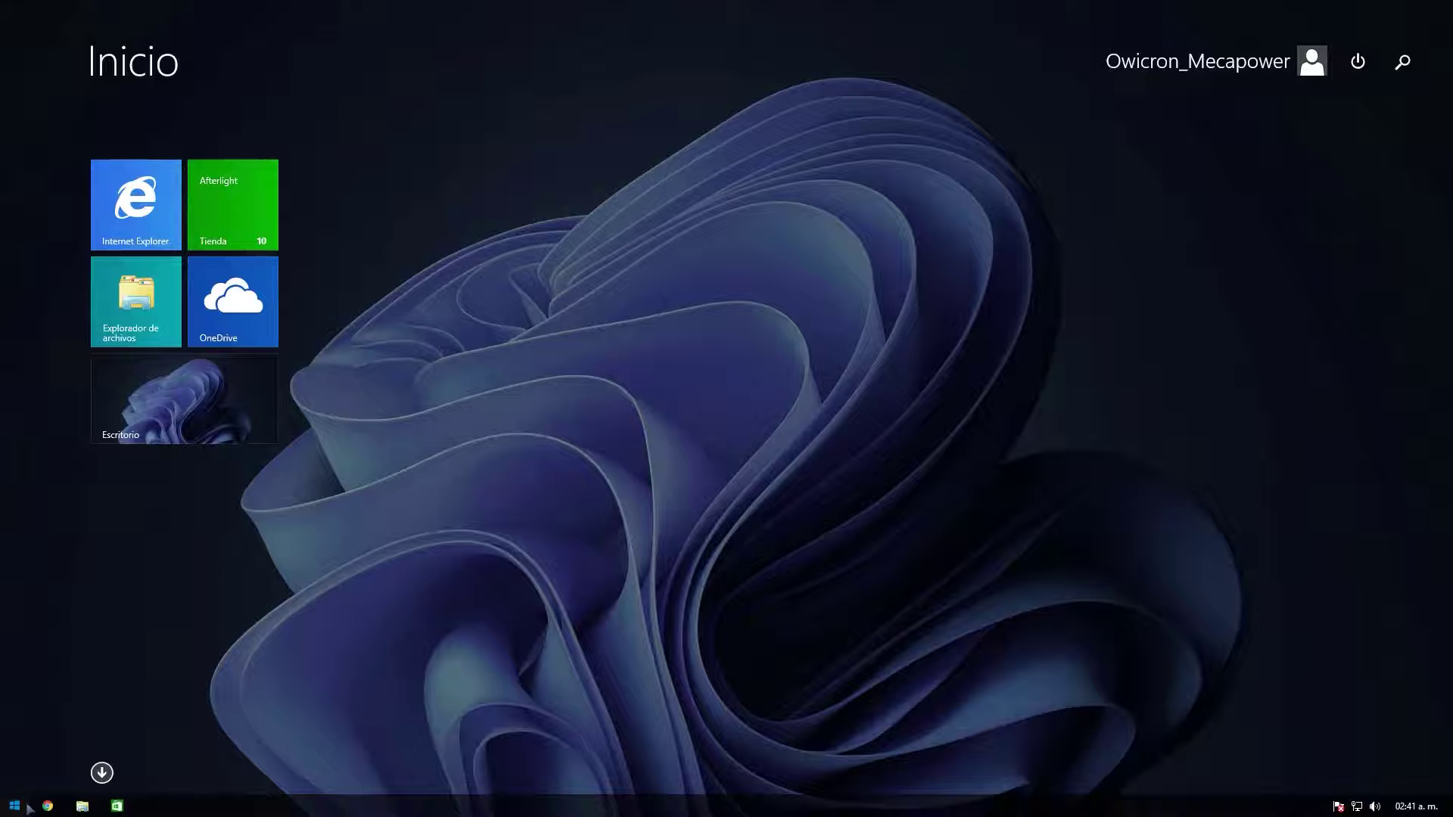
text(internet Explorer)
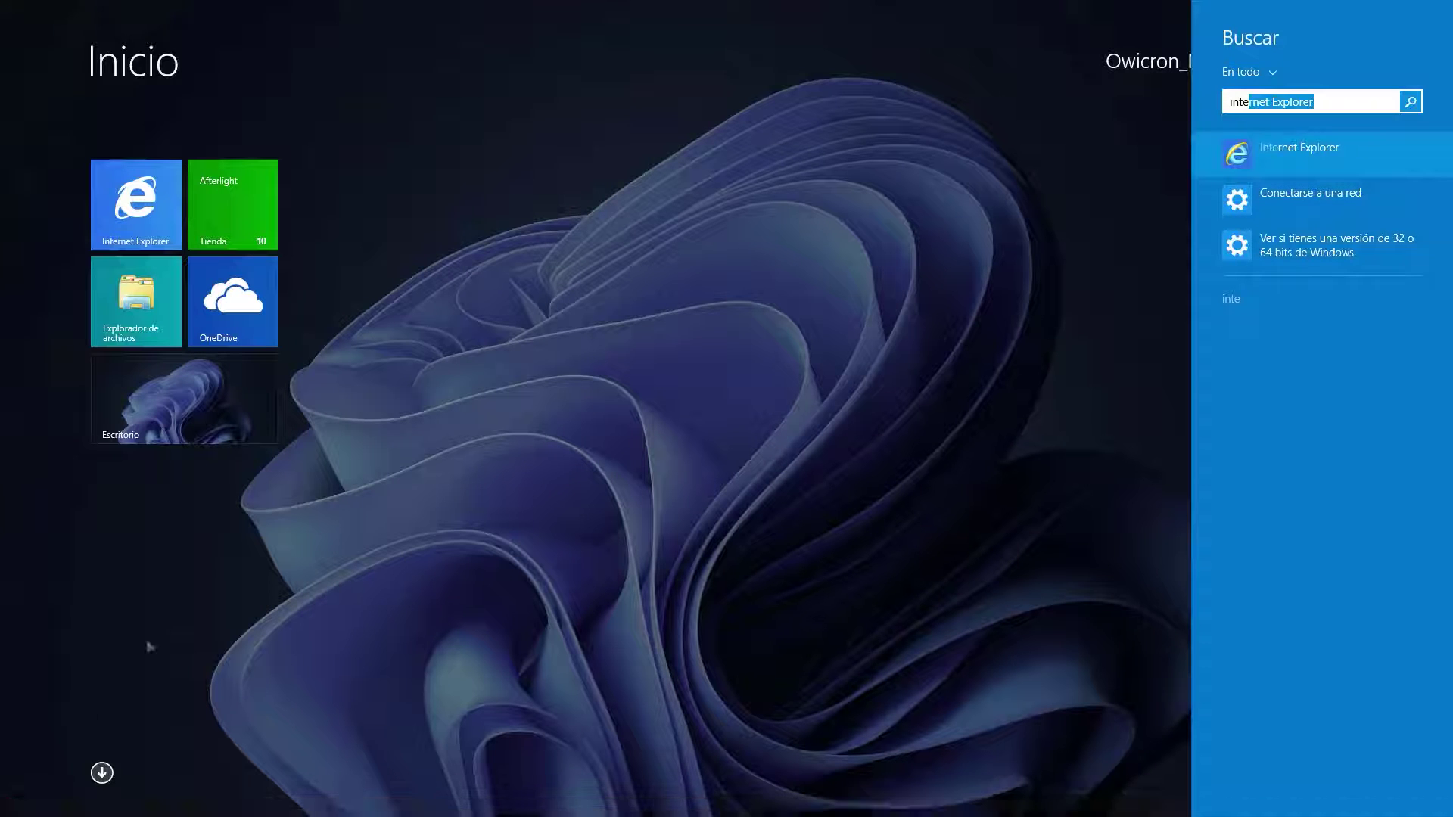
click(1226, 155)
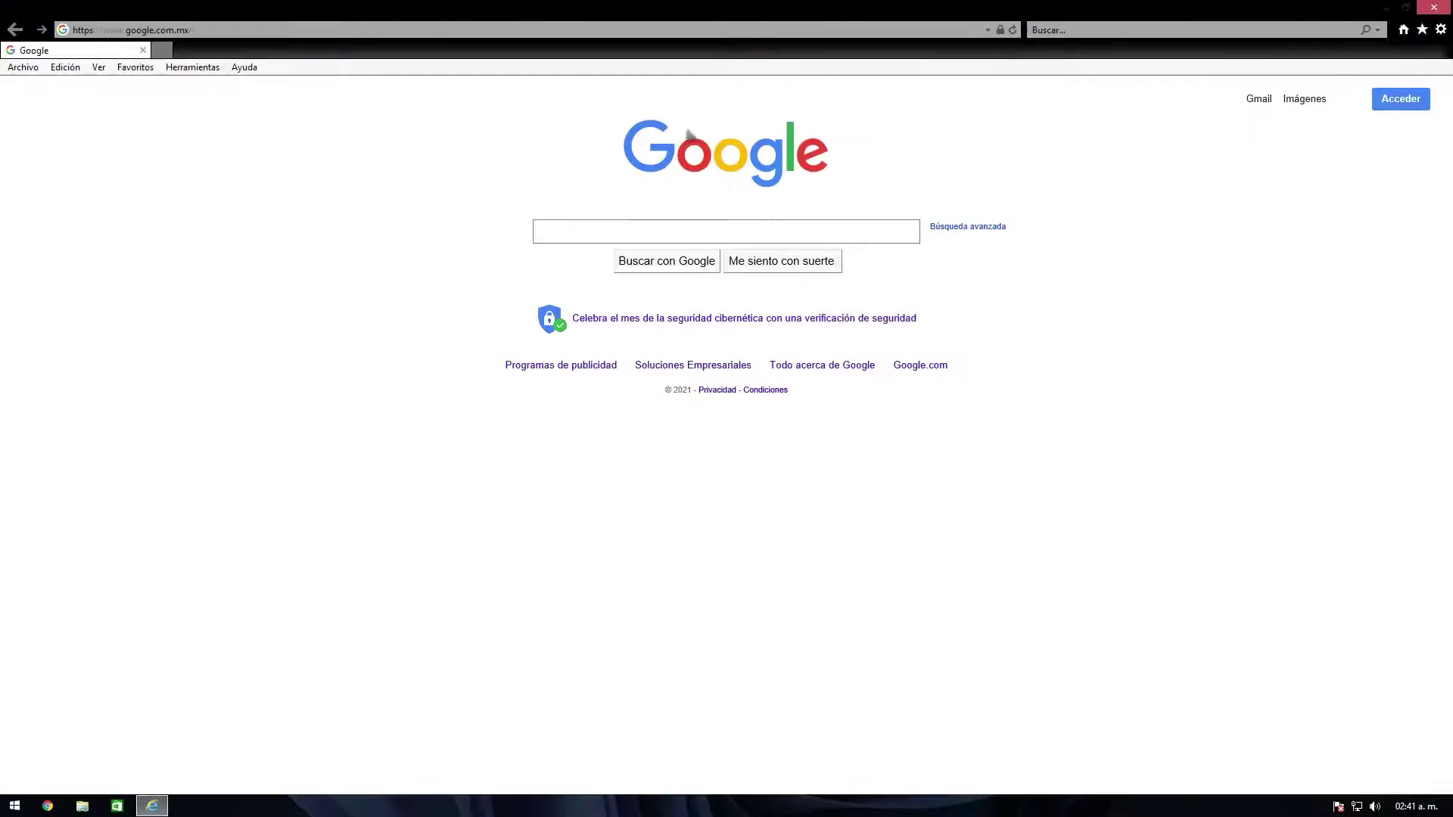
Step: Go to 192.168.100.129 and accept the certificate security alert
click(416, 32)
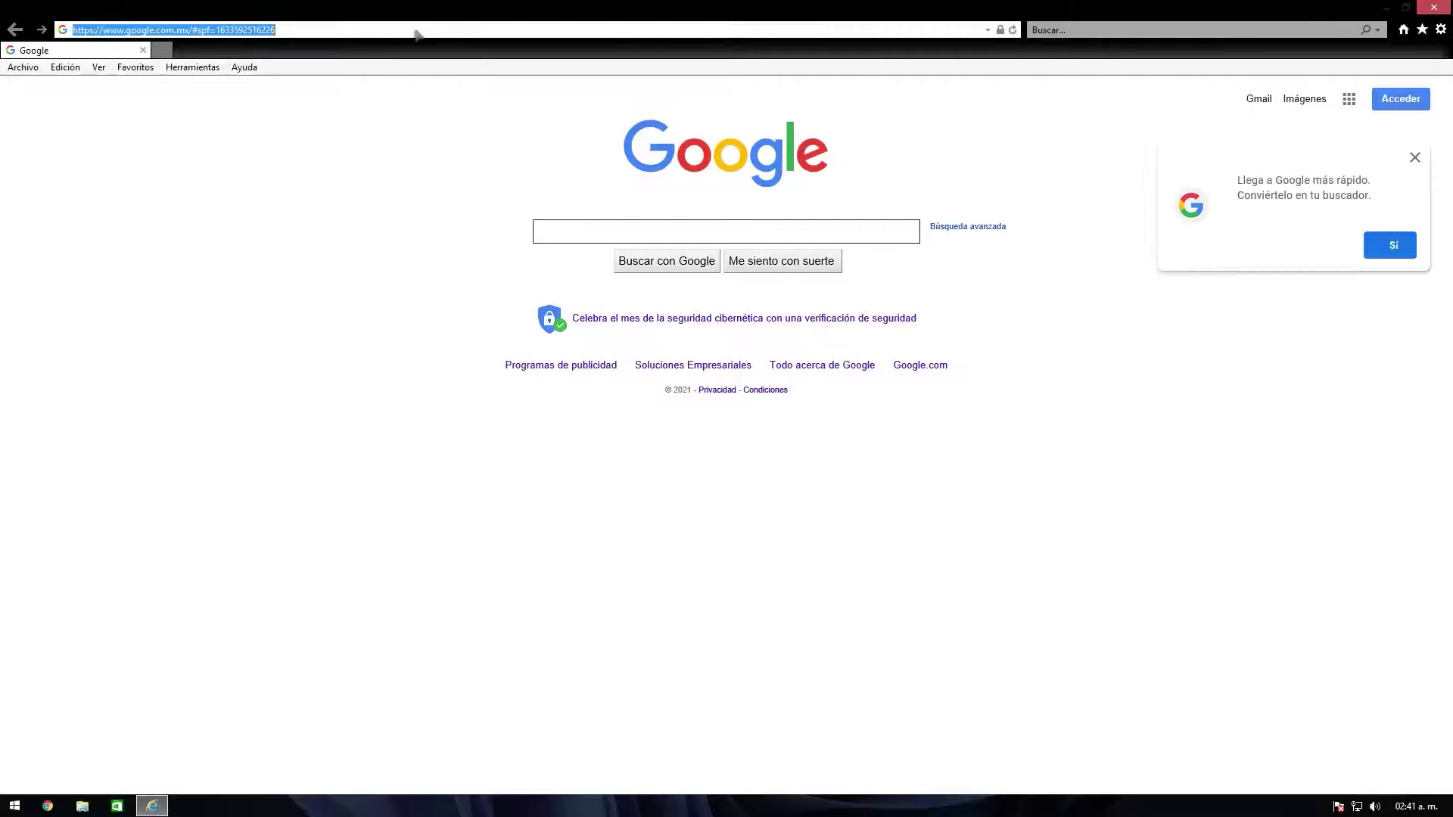
text(192.168.100.129/)
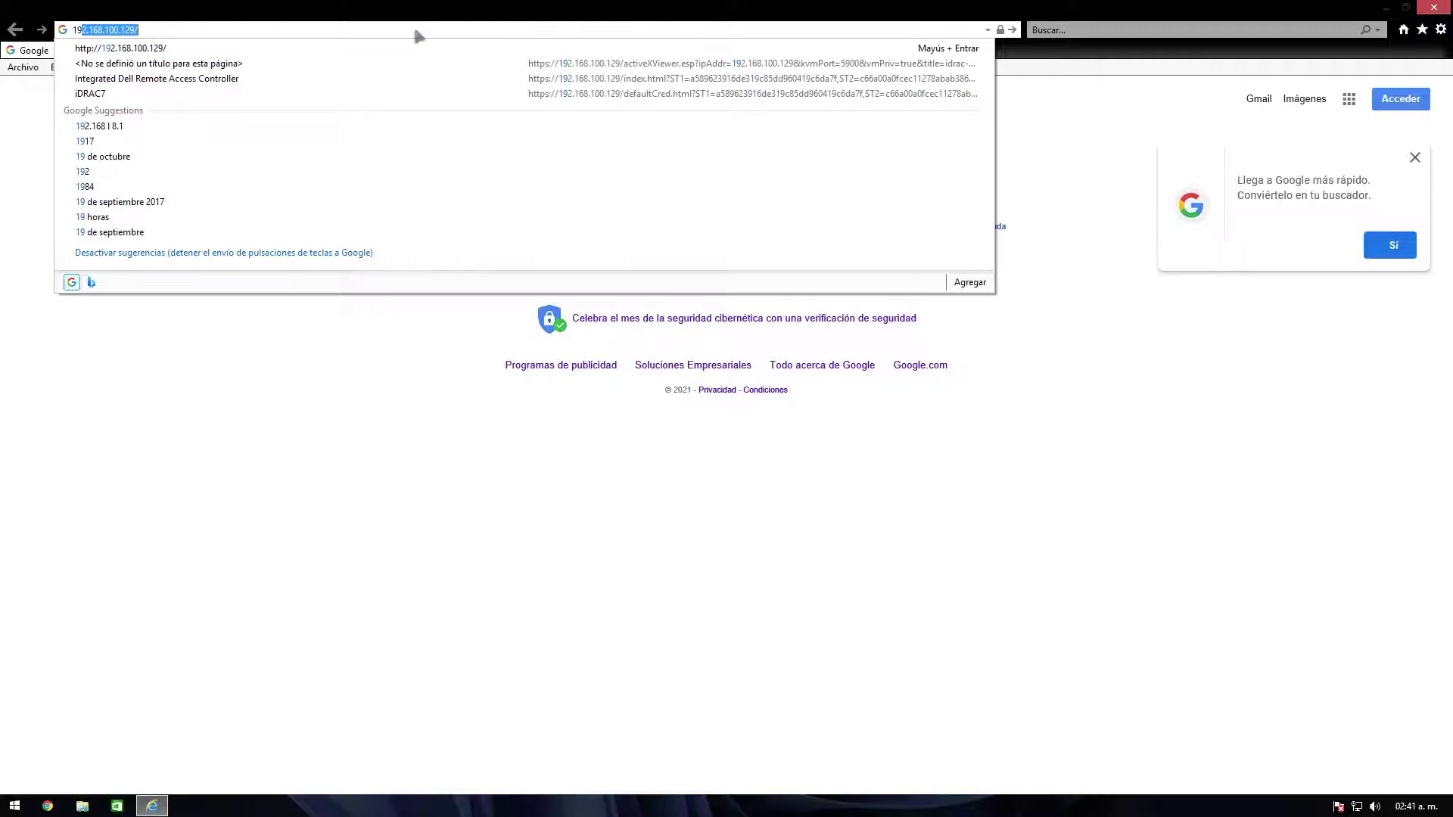
key(Return)
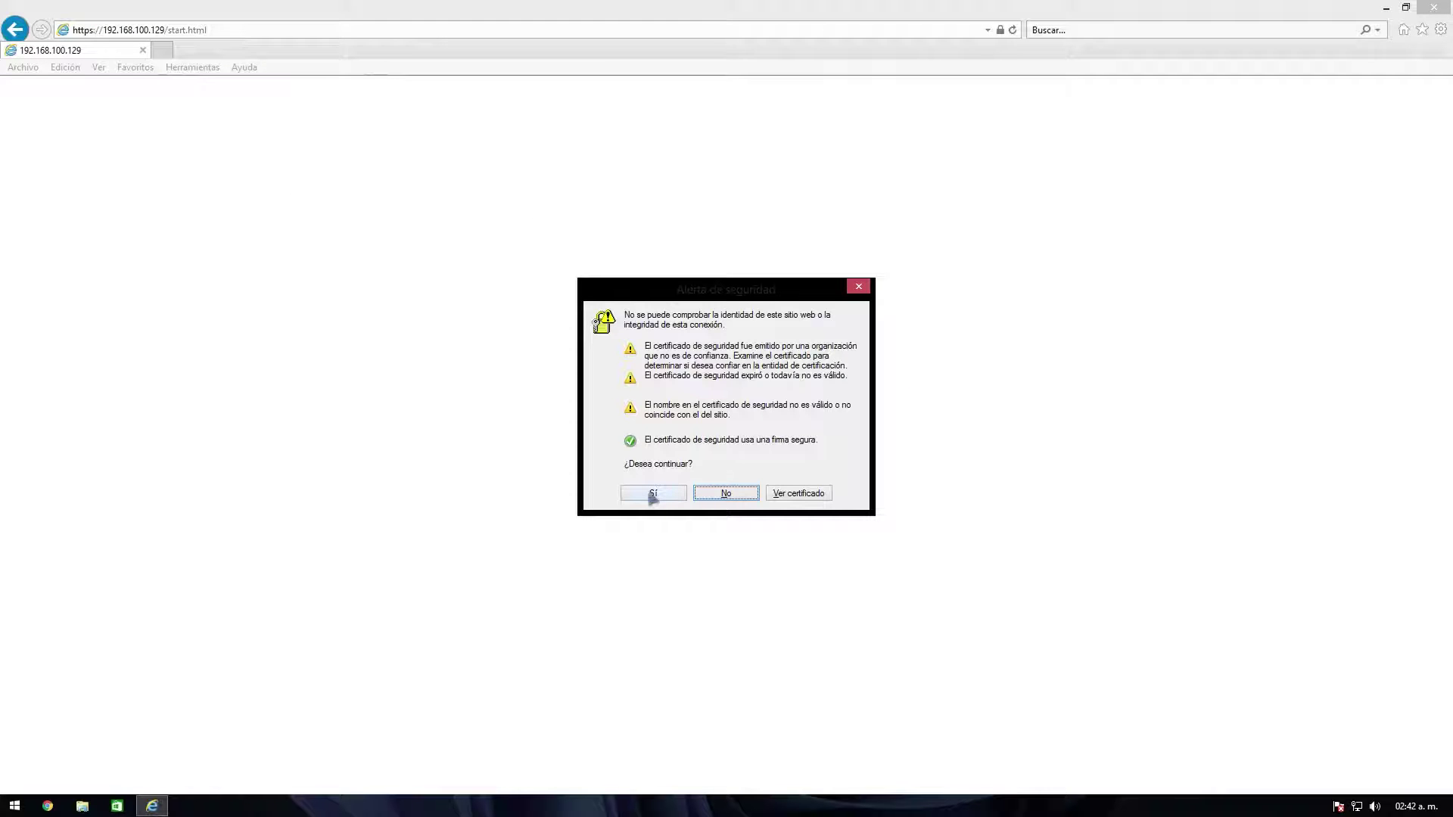
click(653, 494)
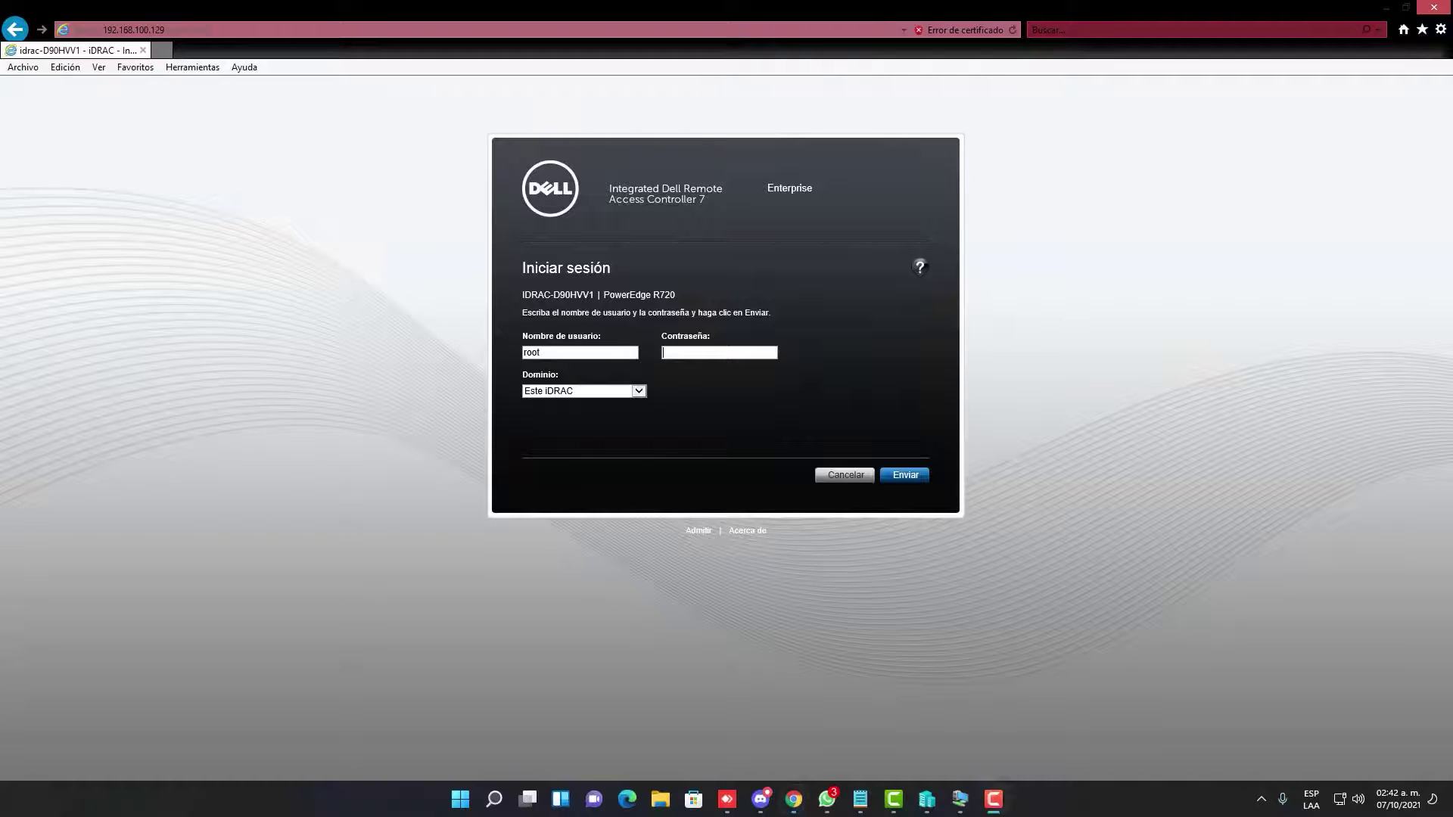
Step: Log in with the root password and continue past the default password warning
text(calvin)
click(906, 474)
click(914, 530)
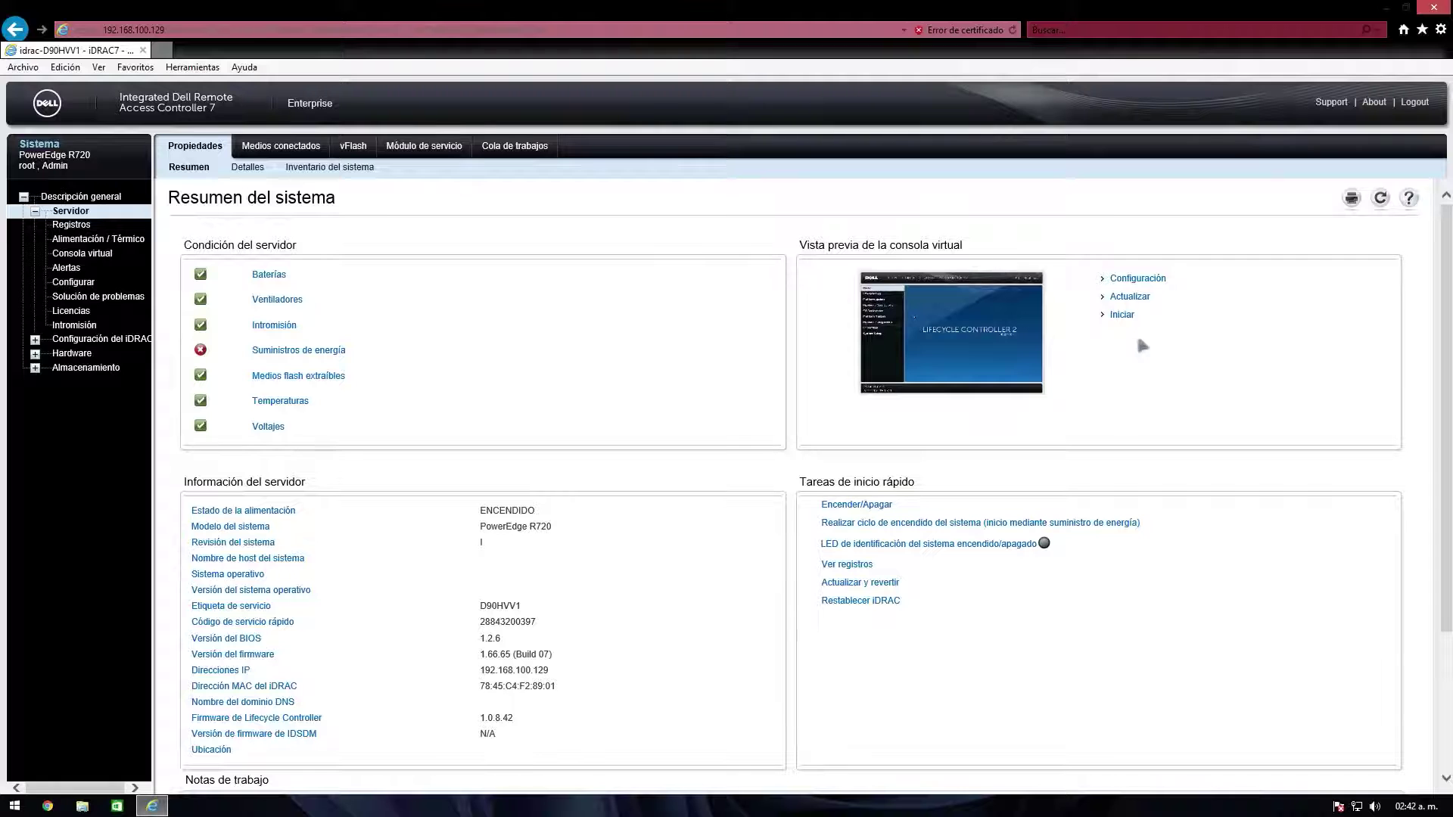
Step: Launch the virtual console viewer, centre its window, and install the requested Dell add-on
click(1124, 316)
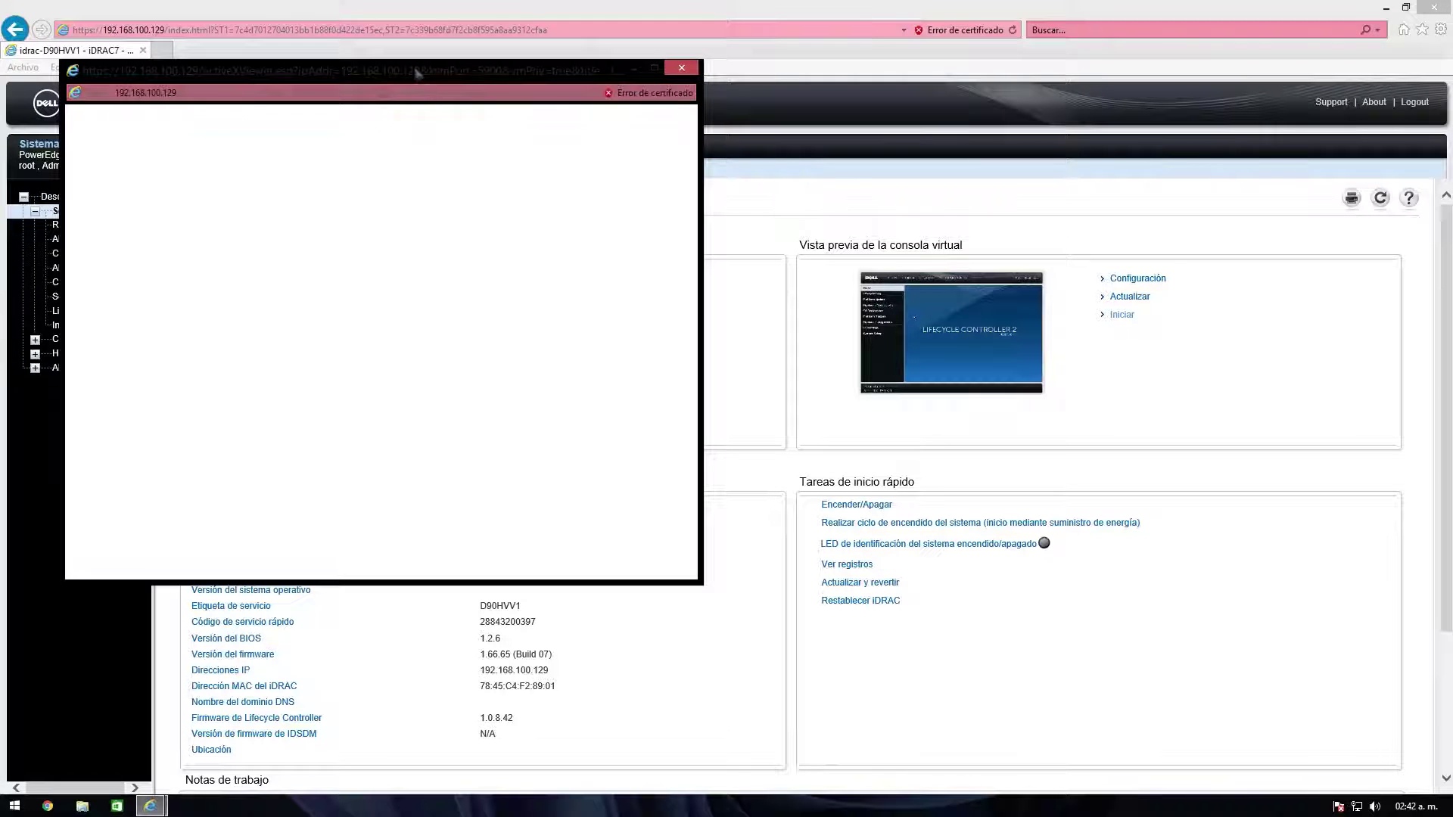
drag(415, 72, 730, 97)
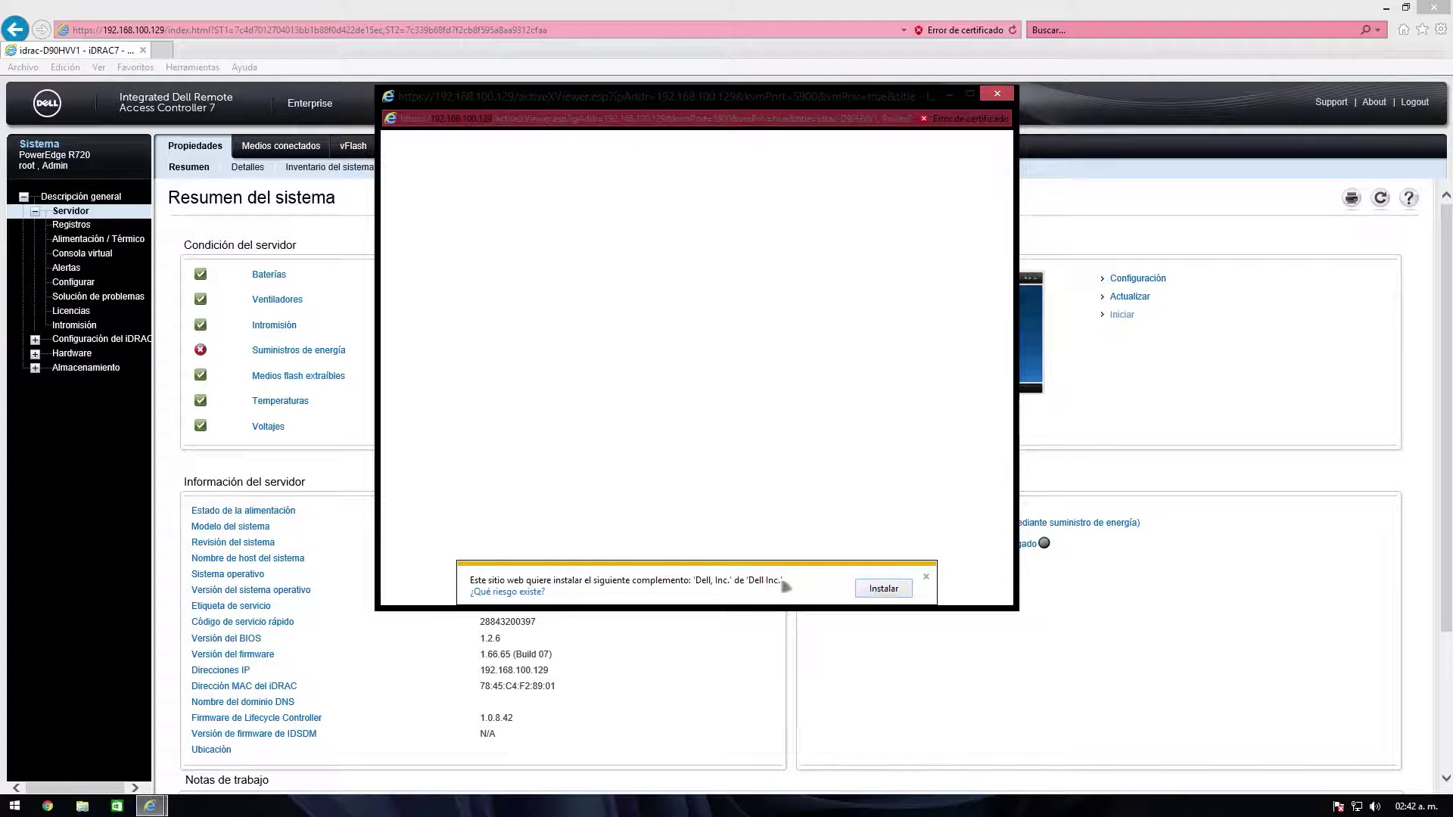
click(884, 588)
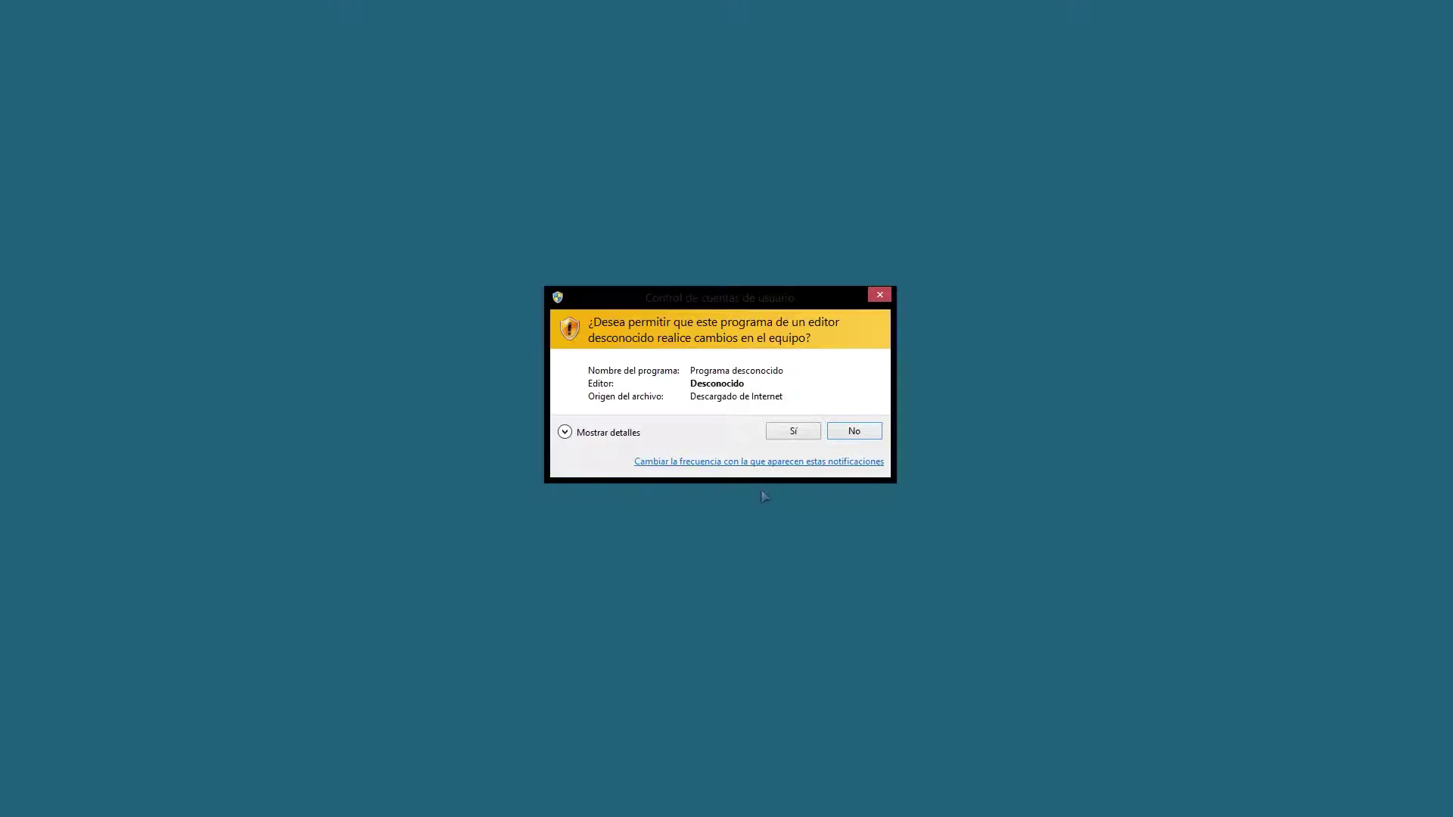
Step: Allow the add-on in the UAC prompt and run the console despite the untrusted certificate
click(788, 435)
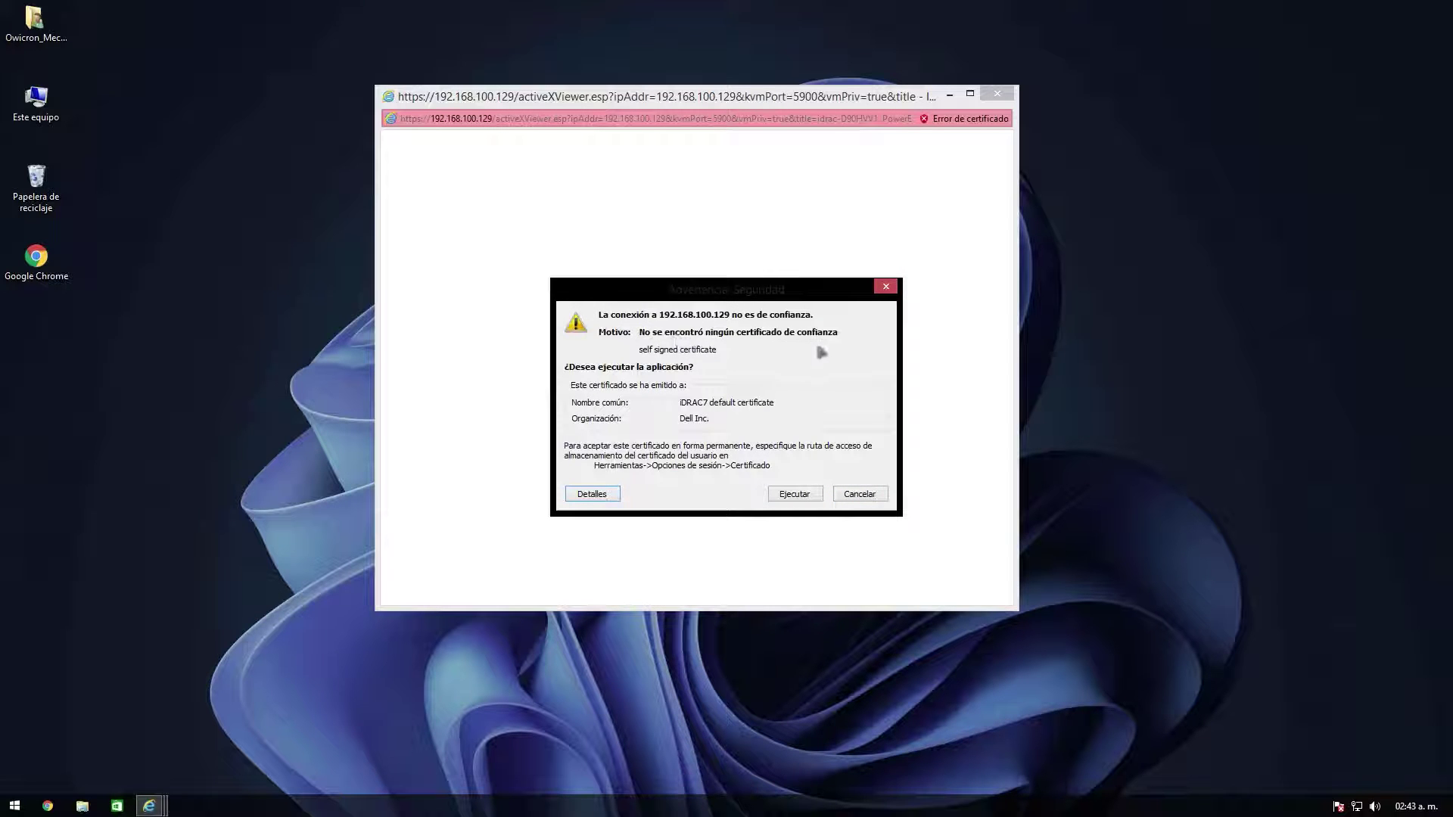
click(799, 500)
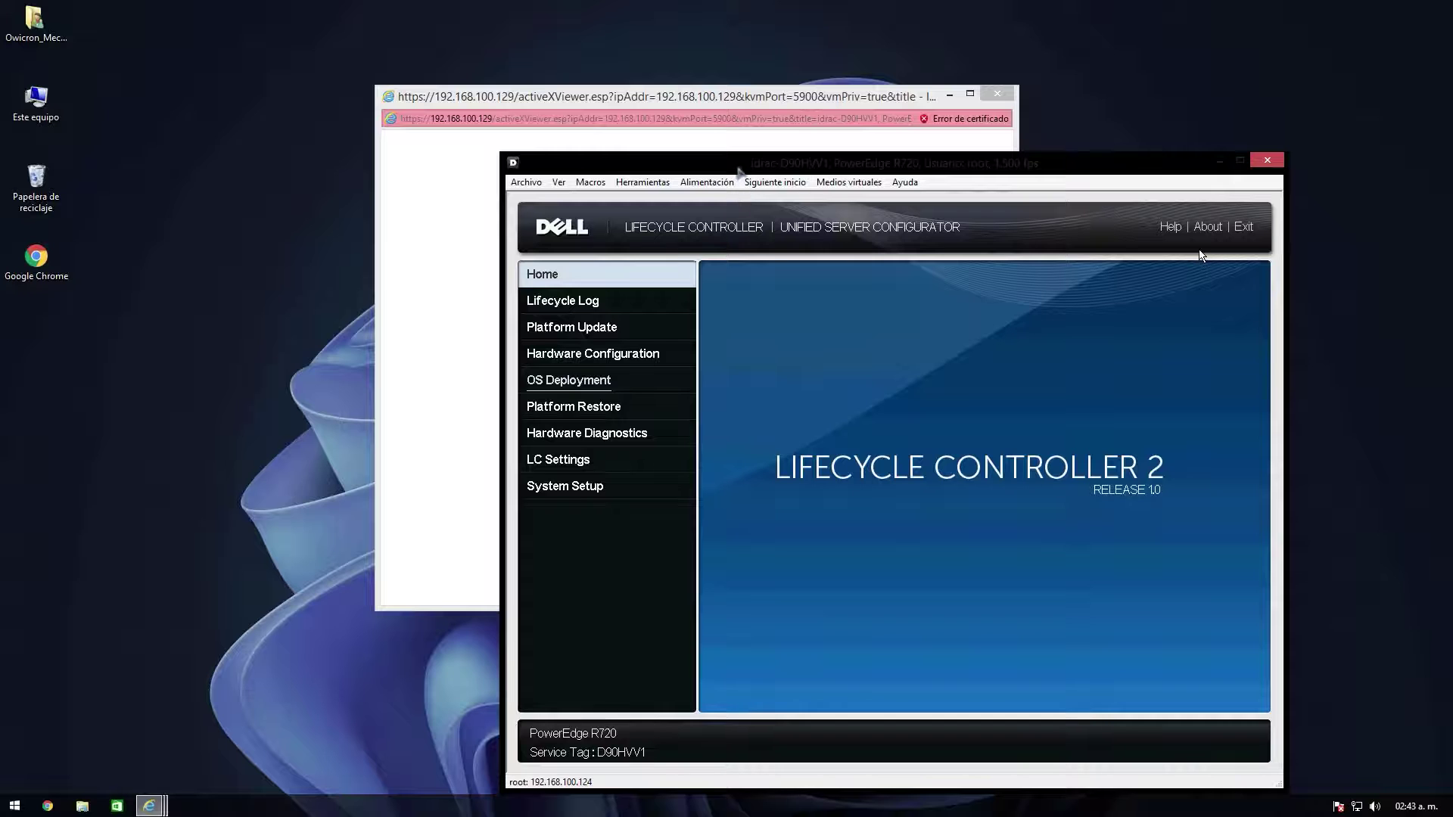
Step: Move the console left, minimize the browser, and look through the Macros keystroke list
drag(738, 170, 356, 171)
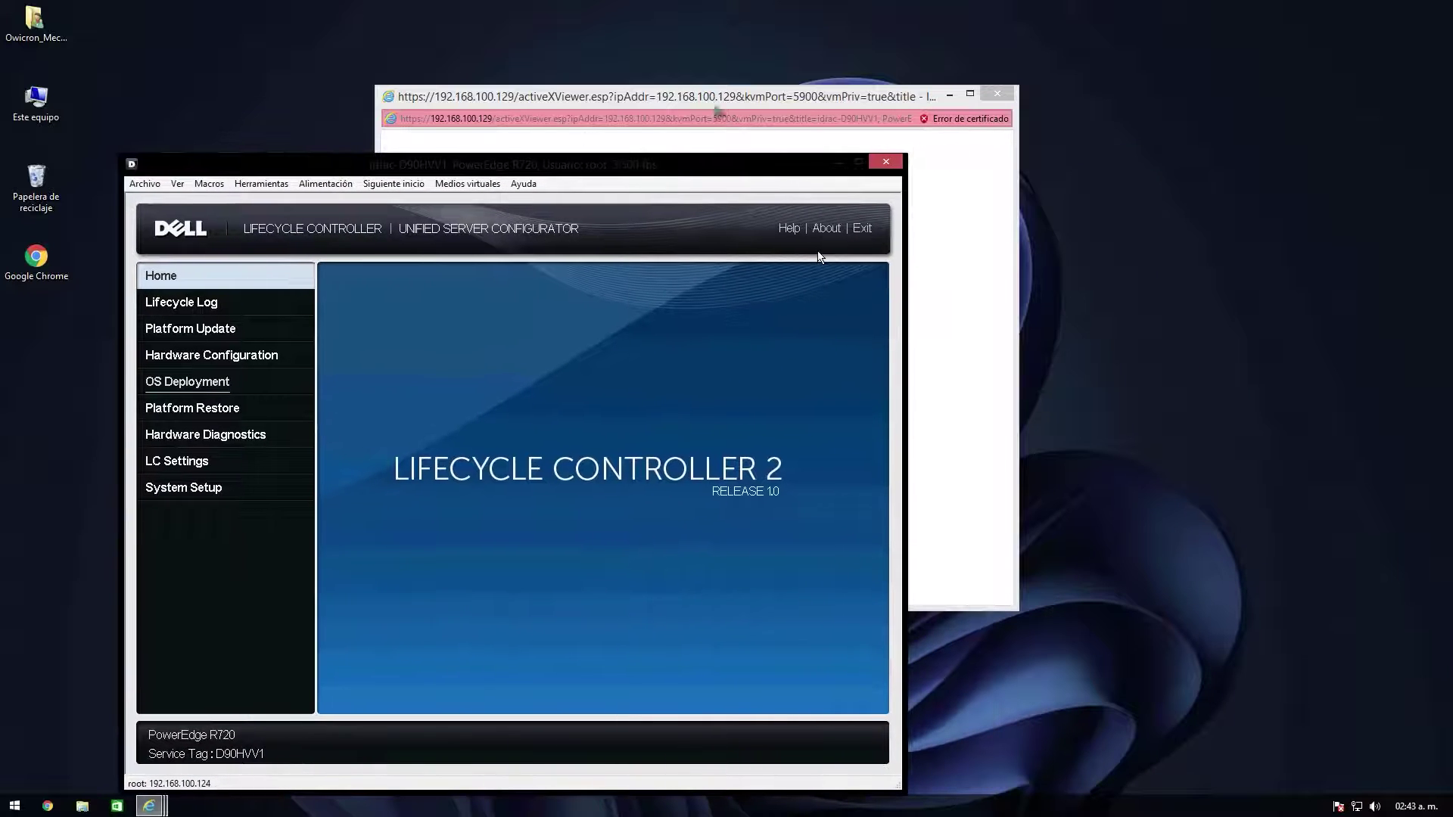
click(949, 94)
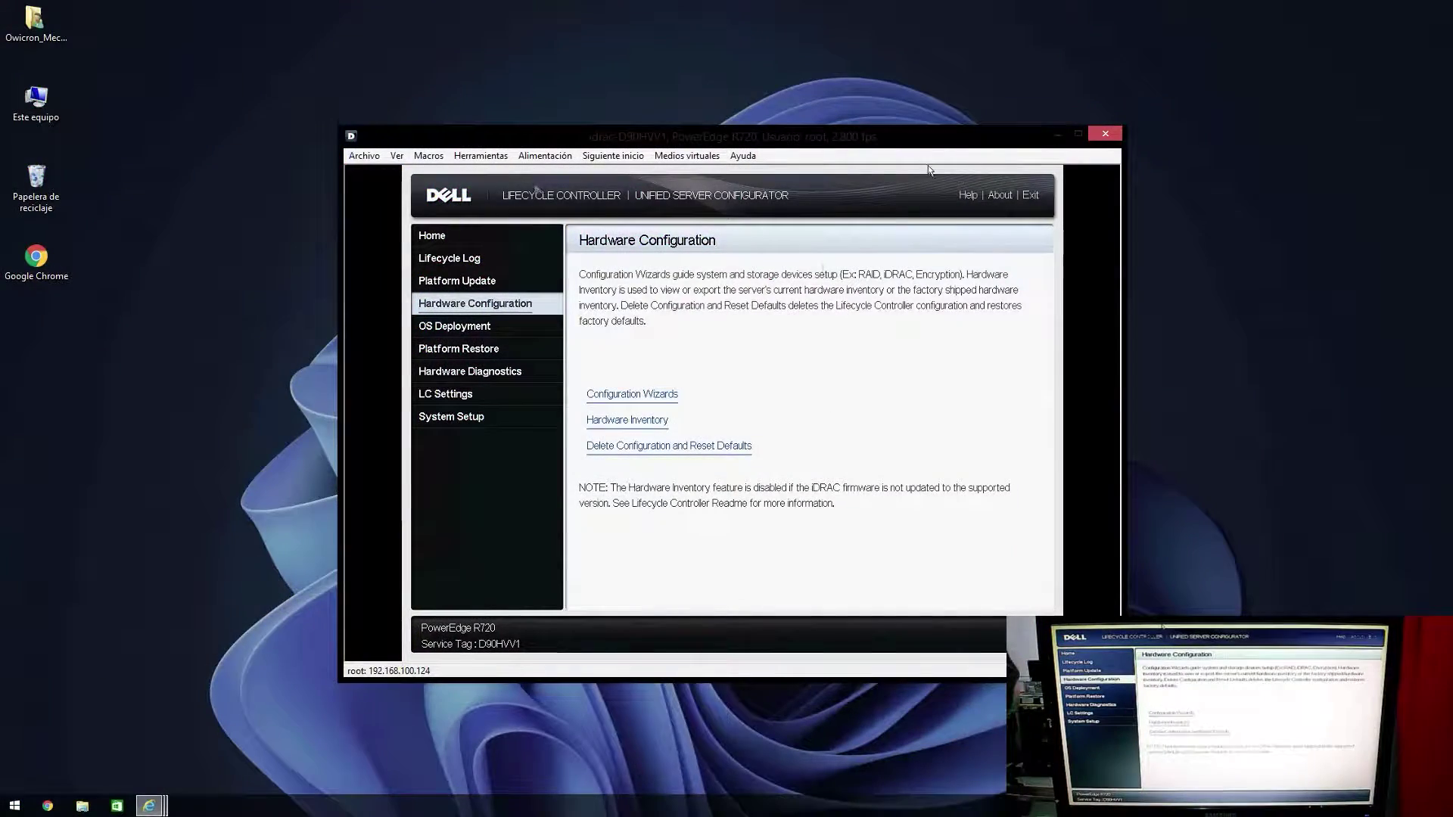
click(484, 156)
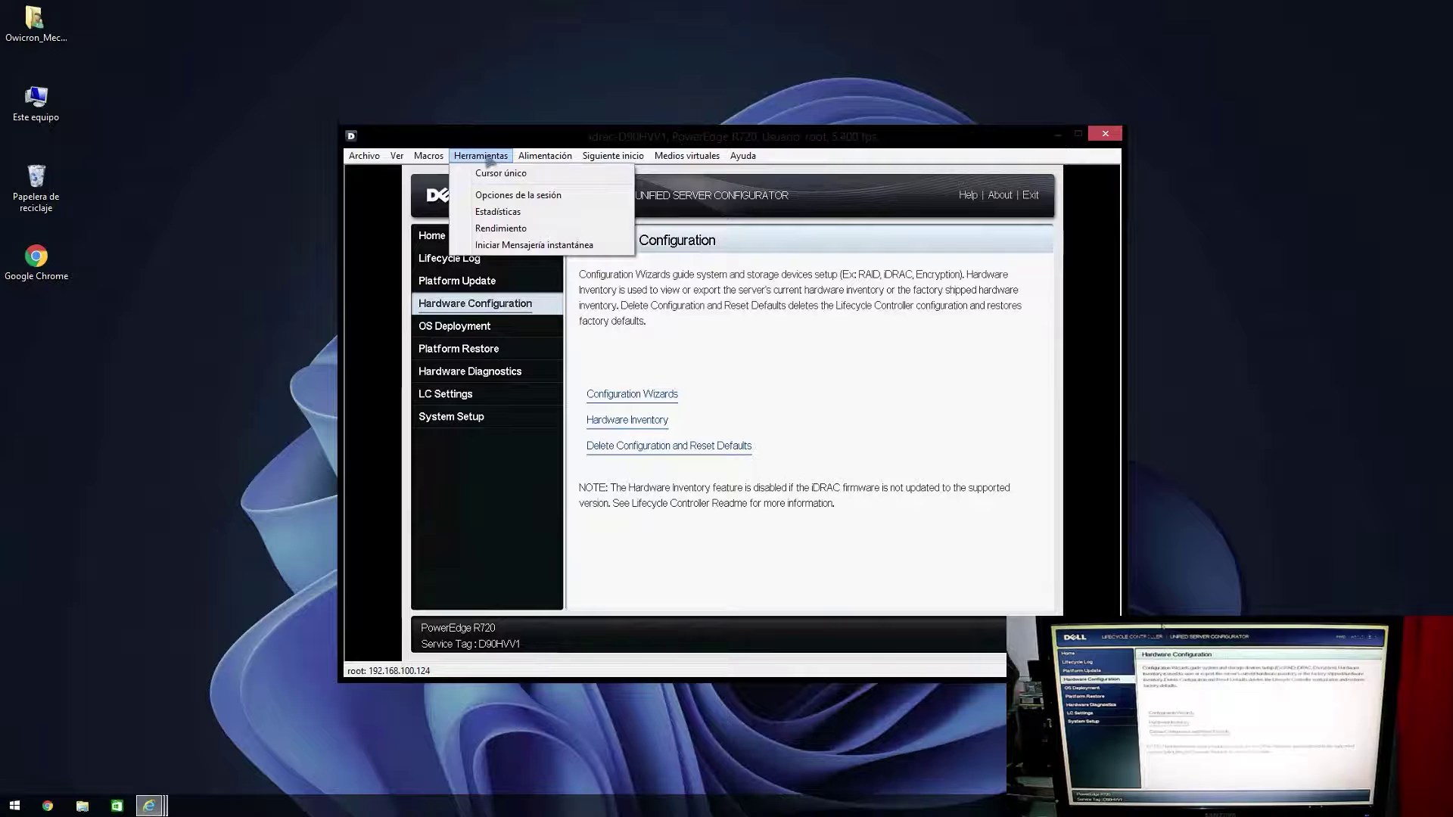
click(484, 155)
click(428, 156)
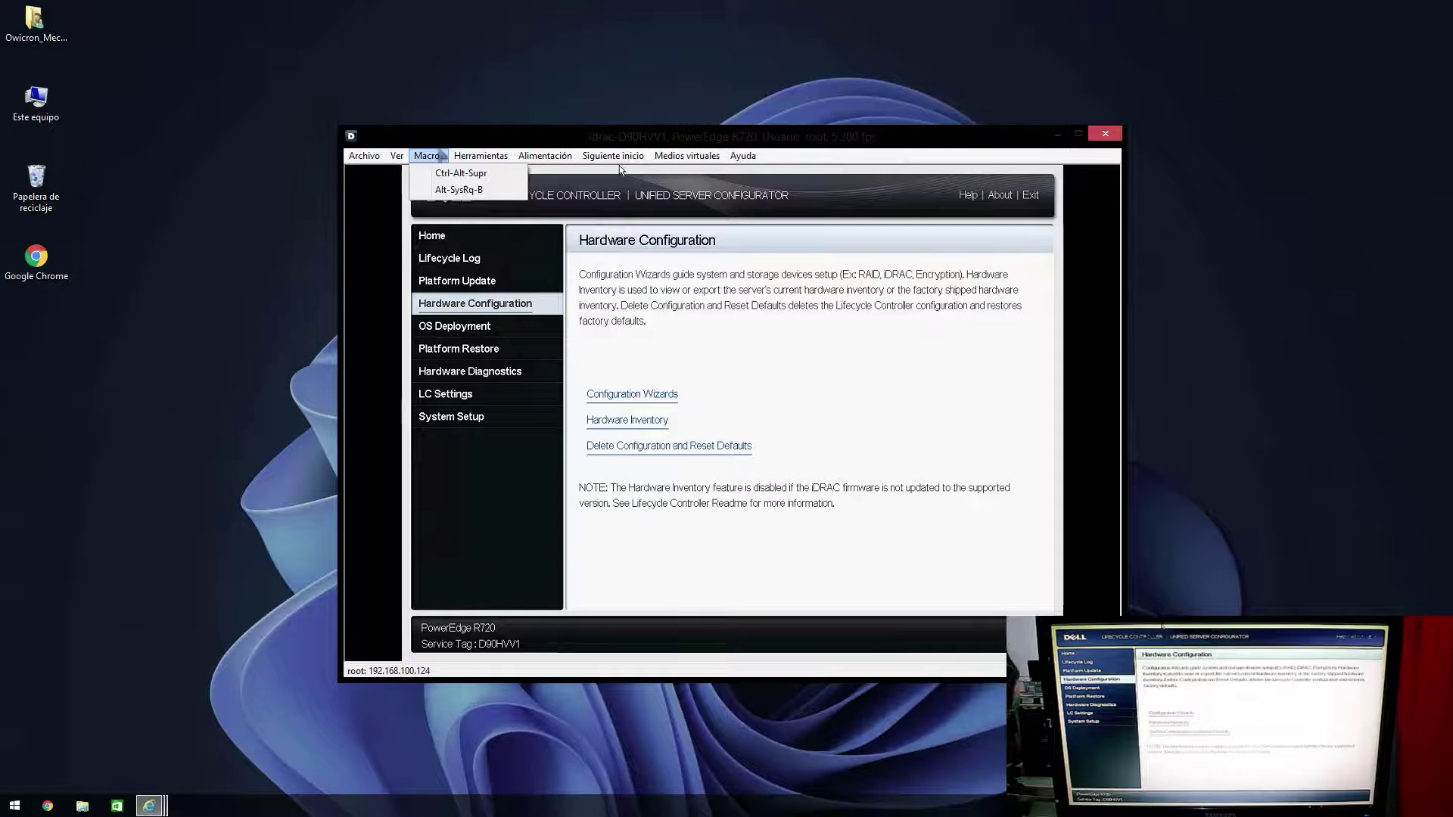
Step: Check the Alimentación power options without choosing one, then choose Exit in Lifecycle Controller
click(545, 156)
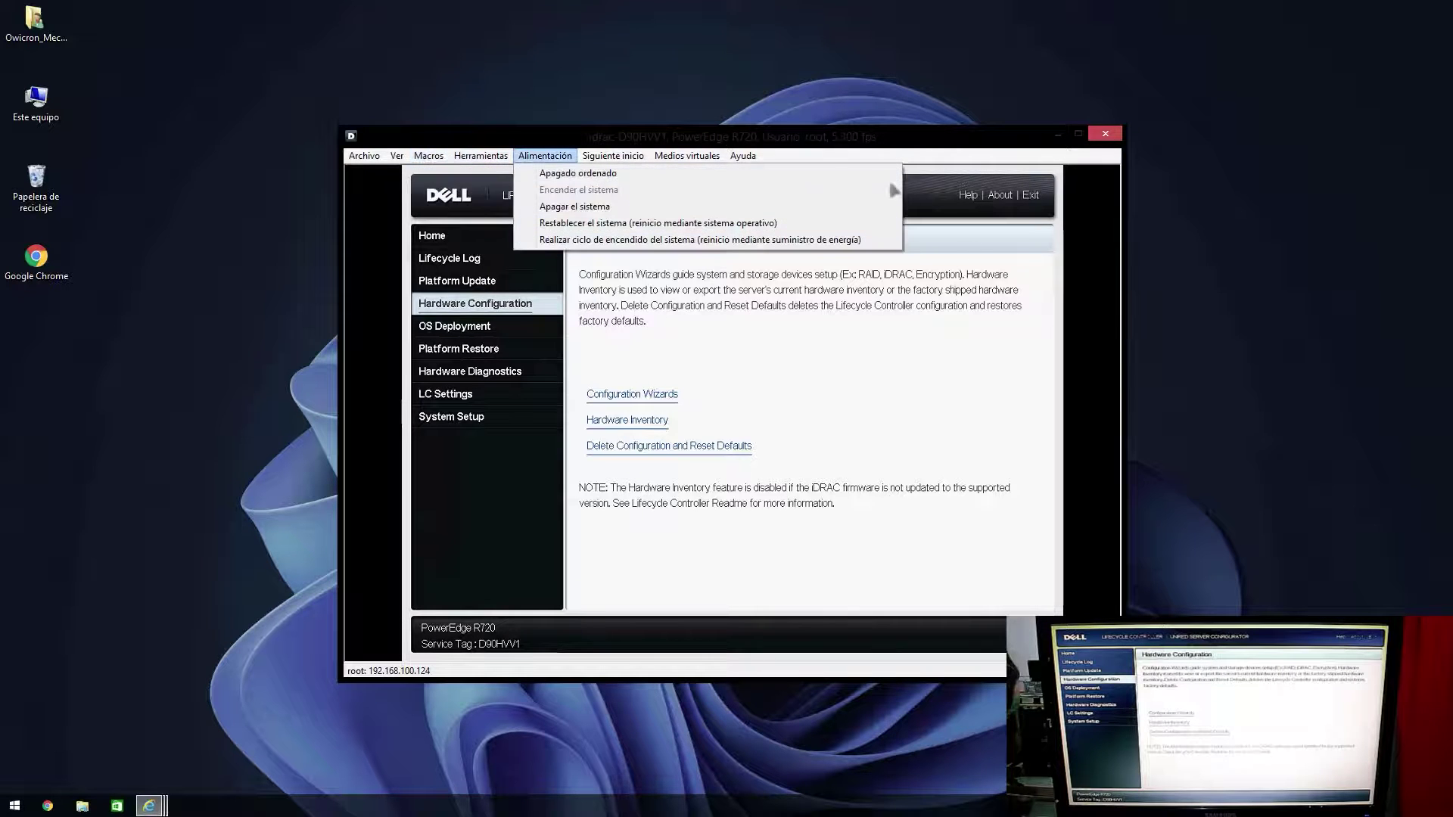
click(935, 179)
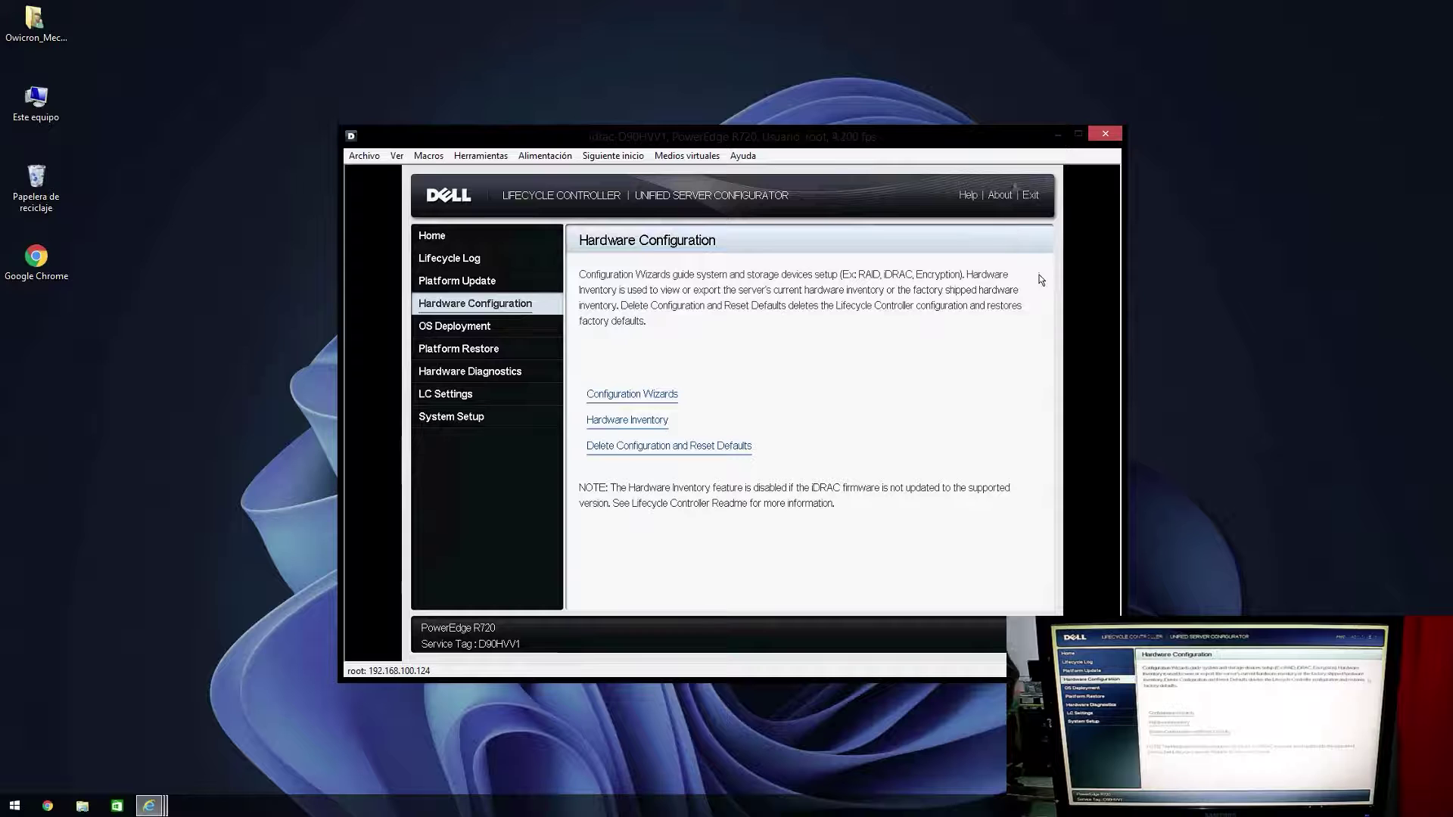
click(1031, 195)
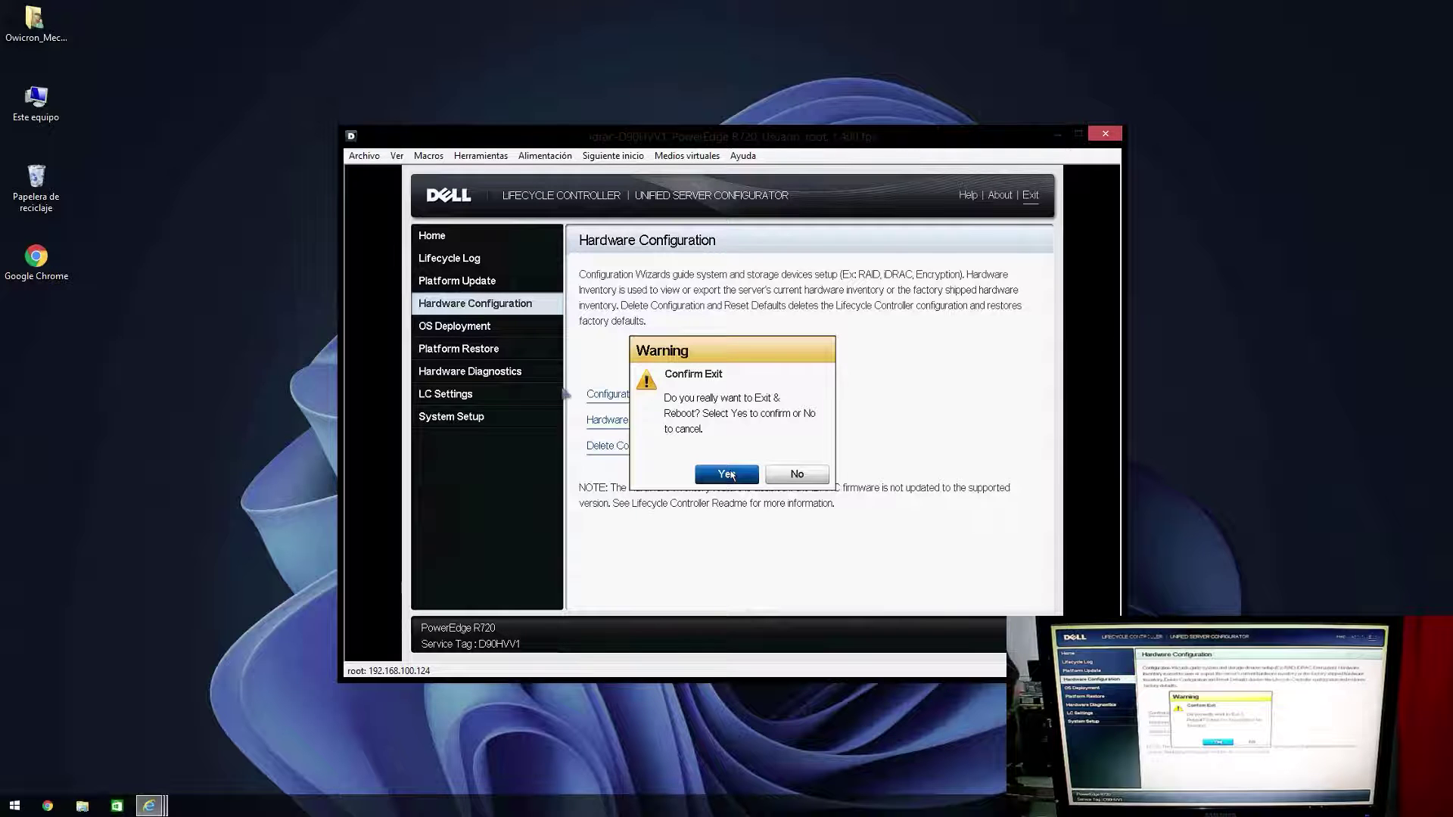
Step: Confirm the exit and reboot, then press C at the foreign configuration prompt to enter the PERC utility
click(731, 475)
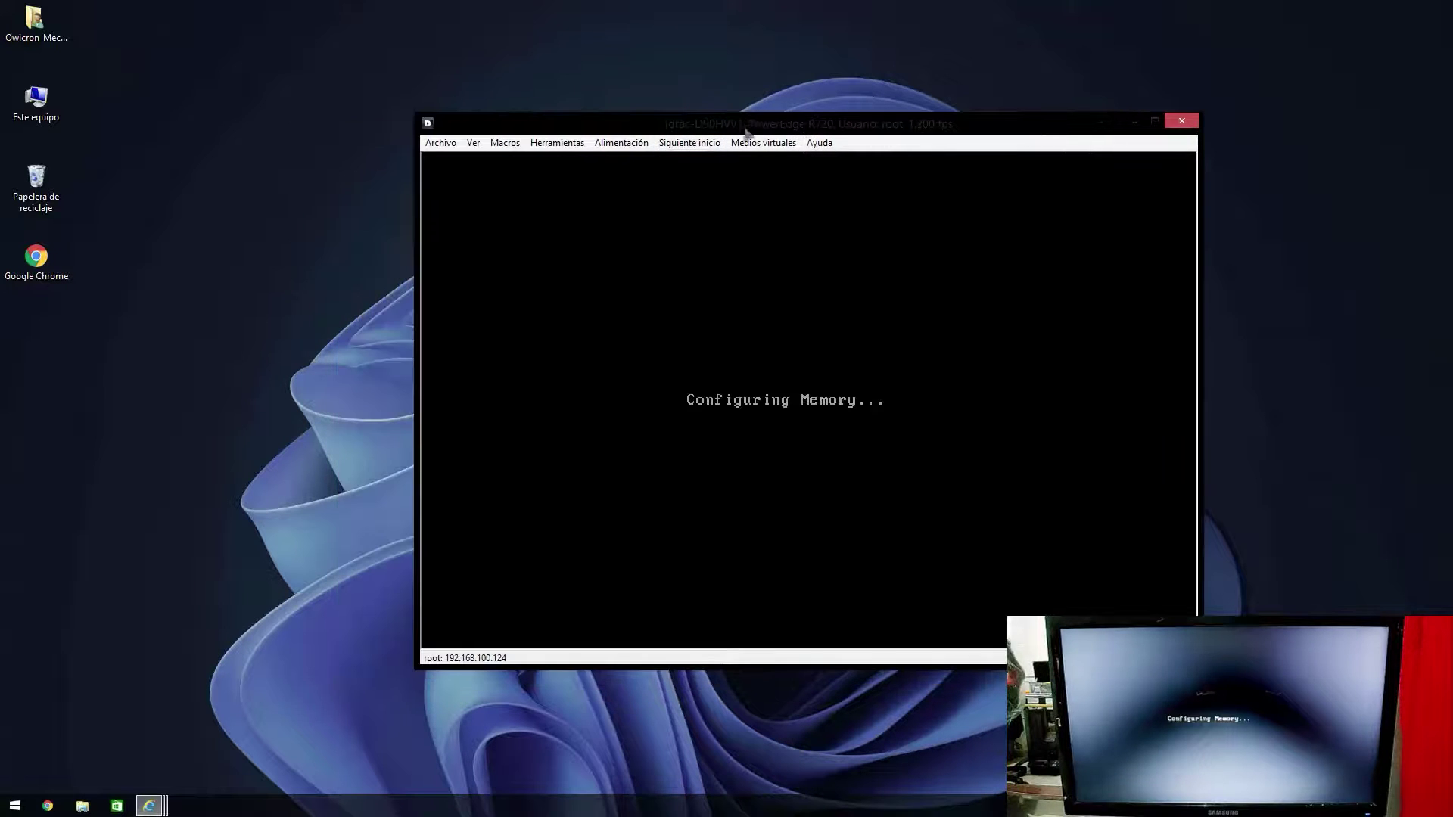
drag(741, 121, 339, 17)
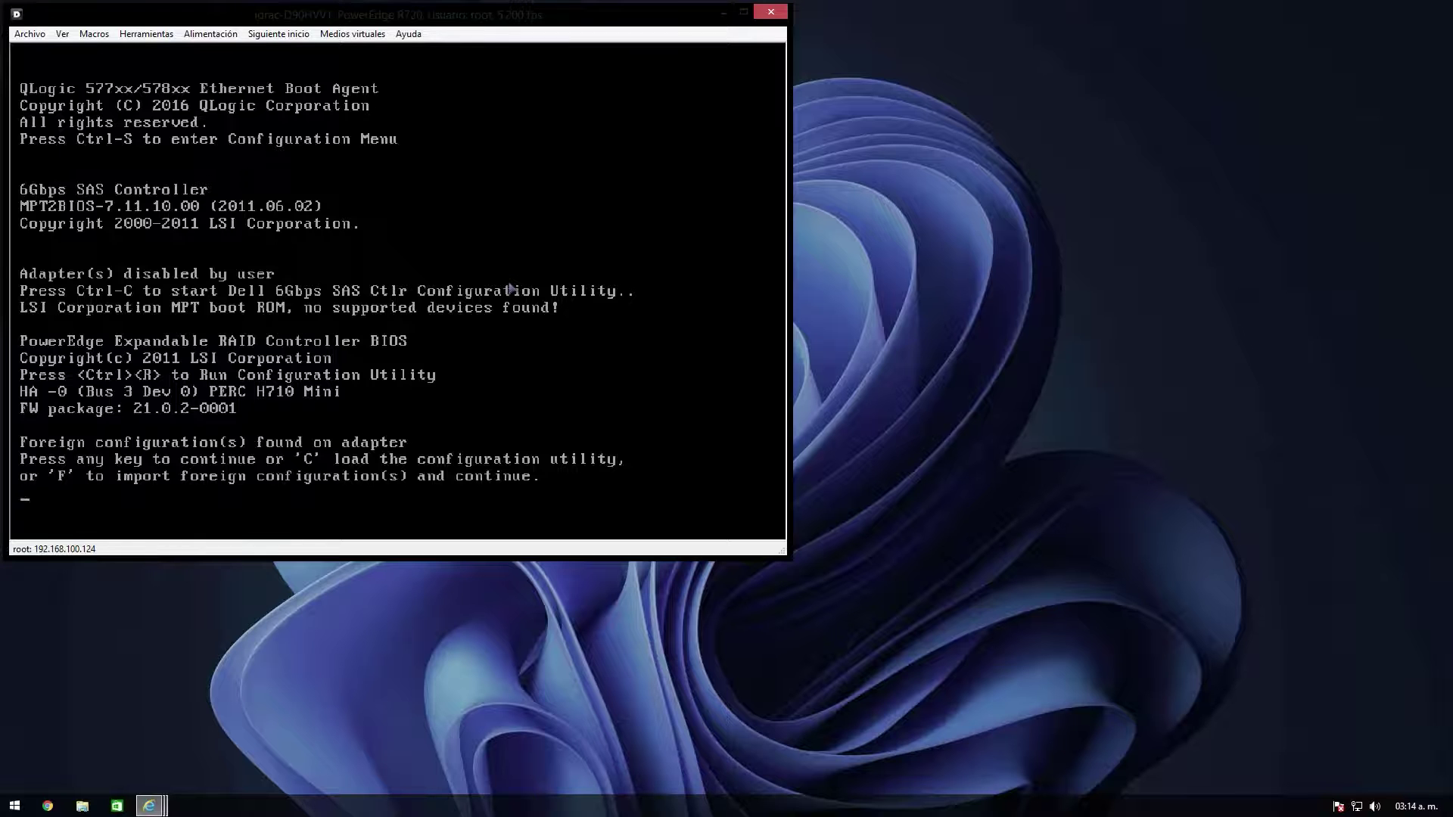
key(c)
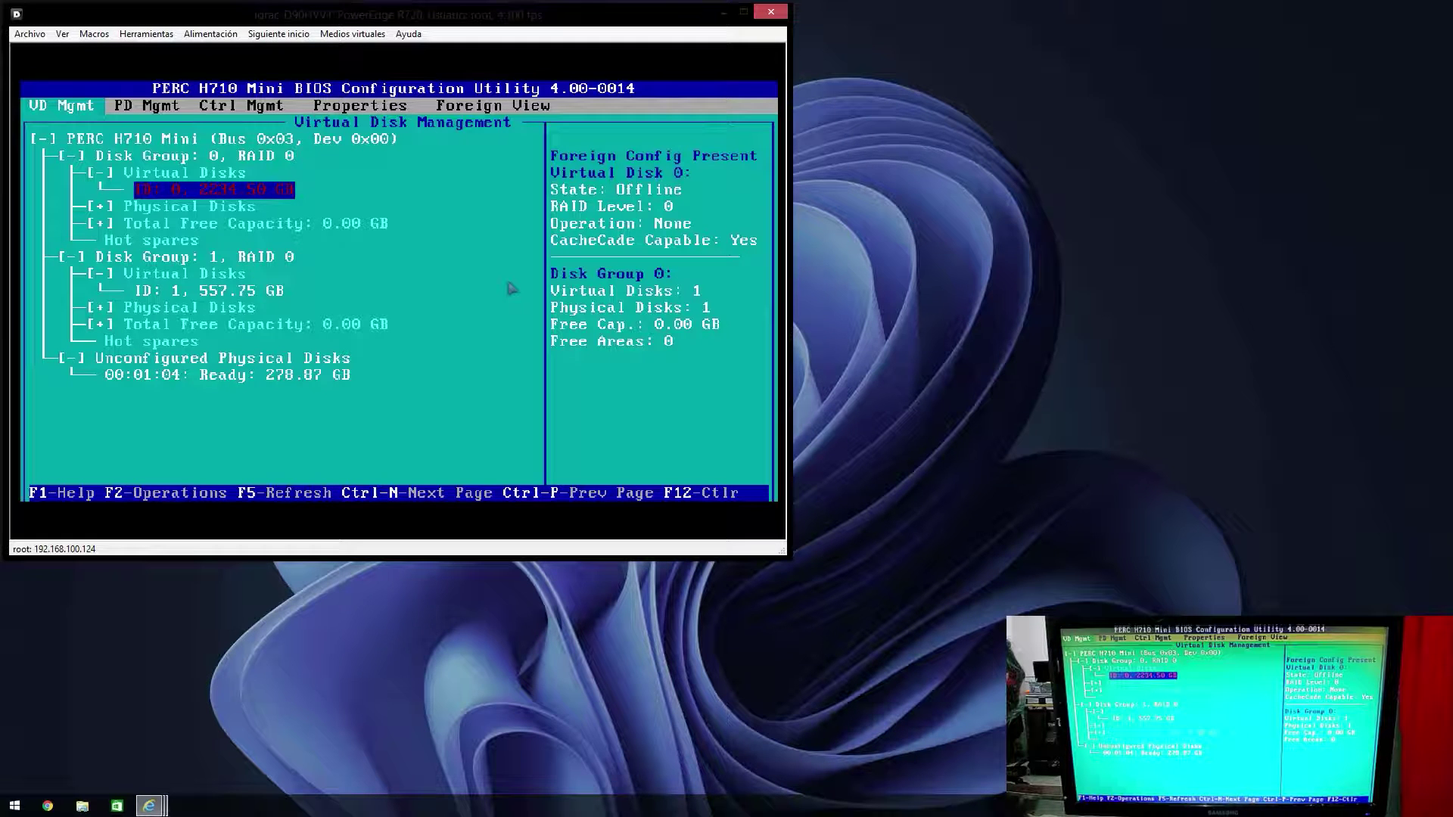
Step: Inspect Disk Group 0 (2234.50 GB virtual disk) and Disk Group 1 (557.75 GB) in the disk tree
key(Up)
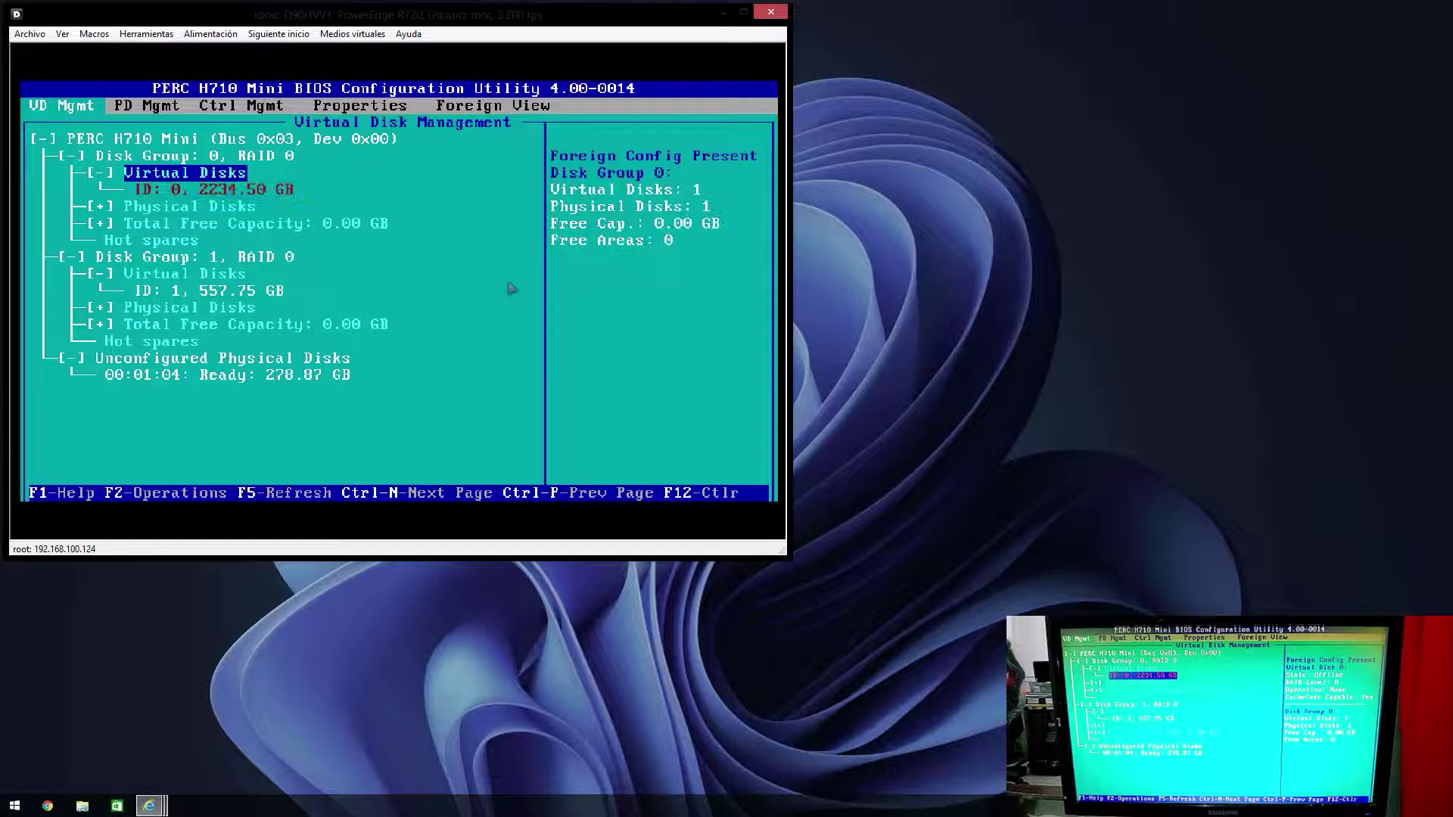
key(Down)
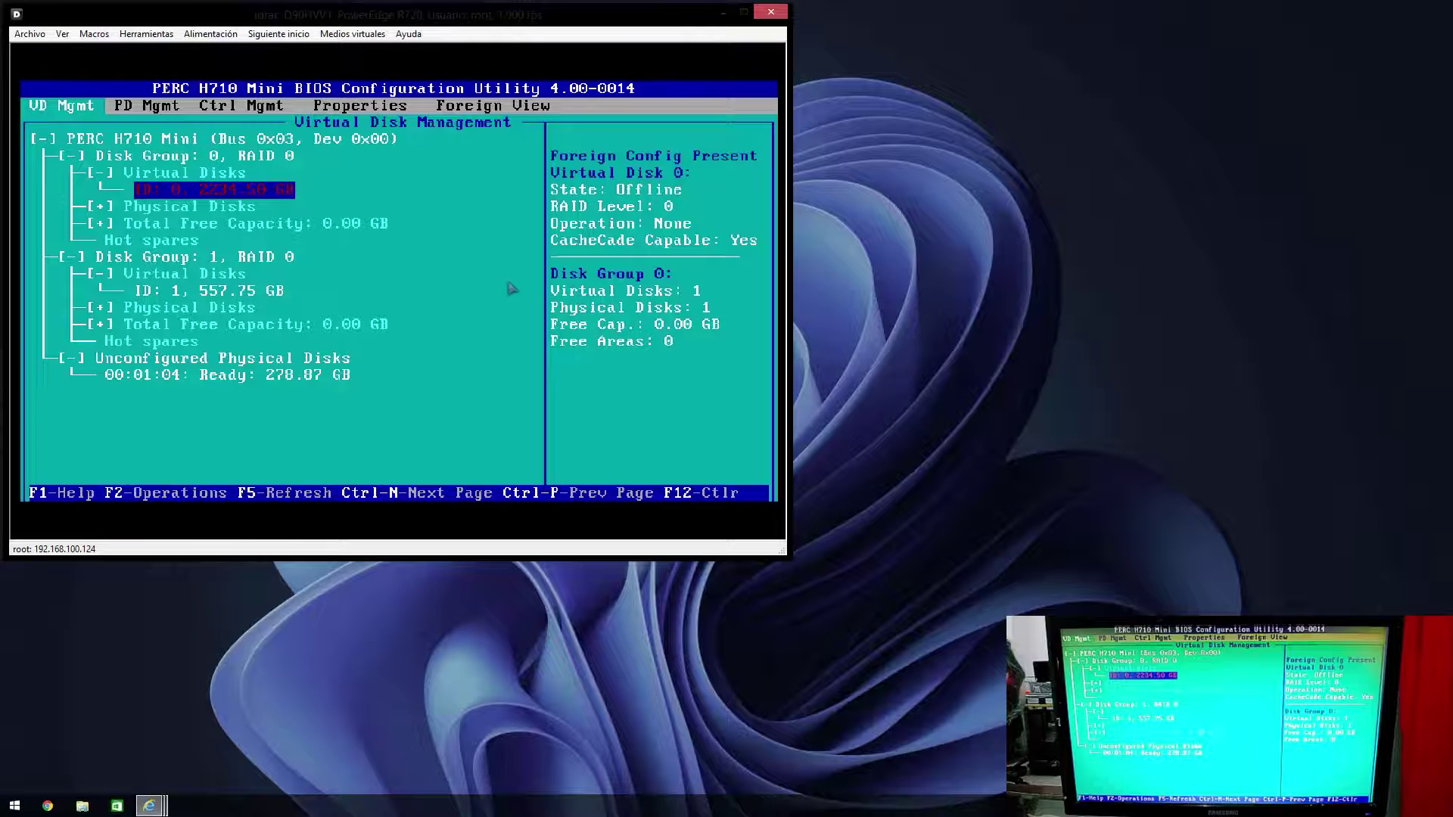
key(Up)
key(Up)
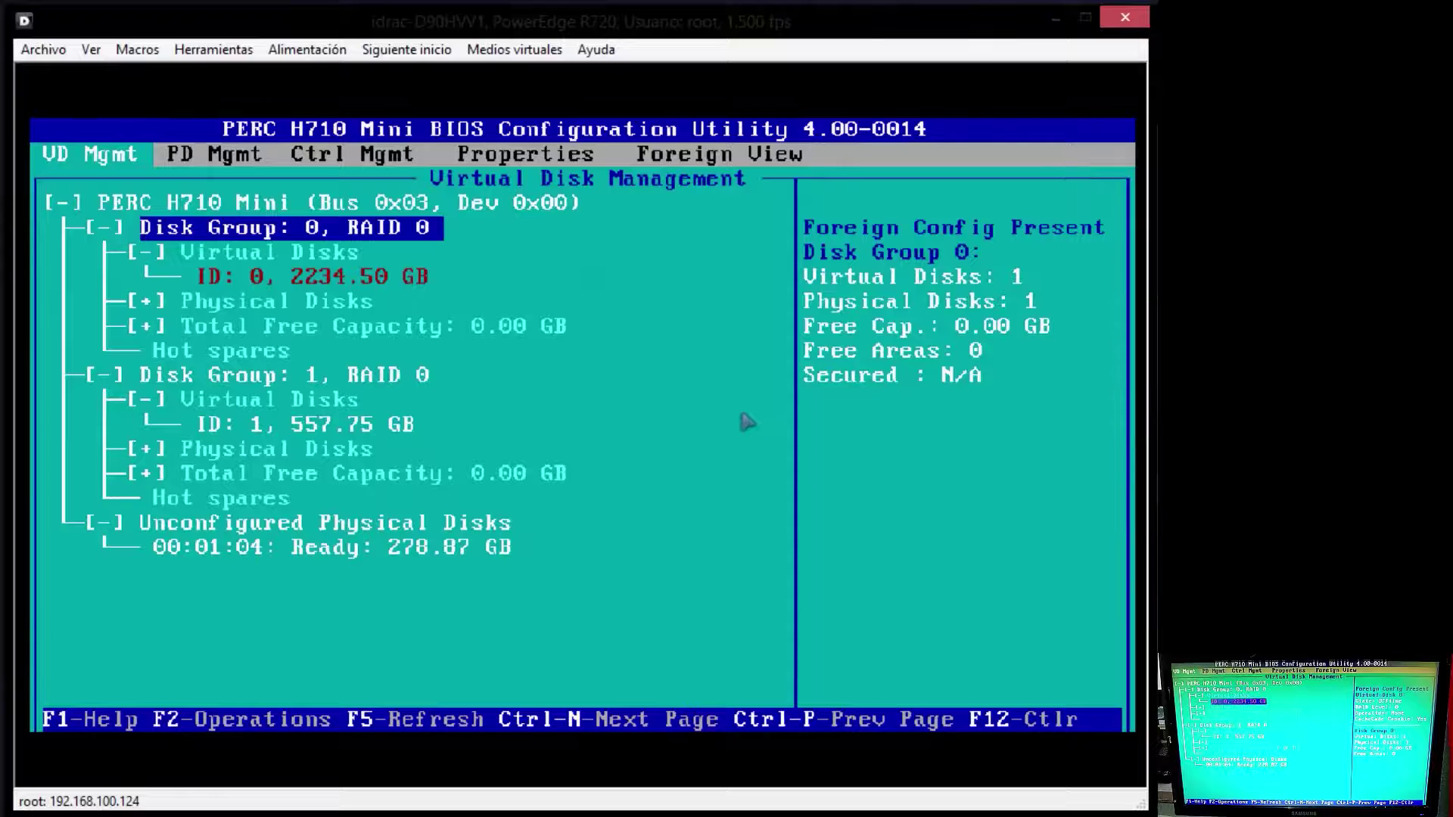
key(Down)
key(Down)
key(Down)
key(Down)
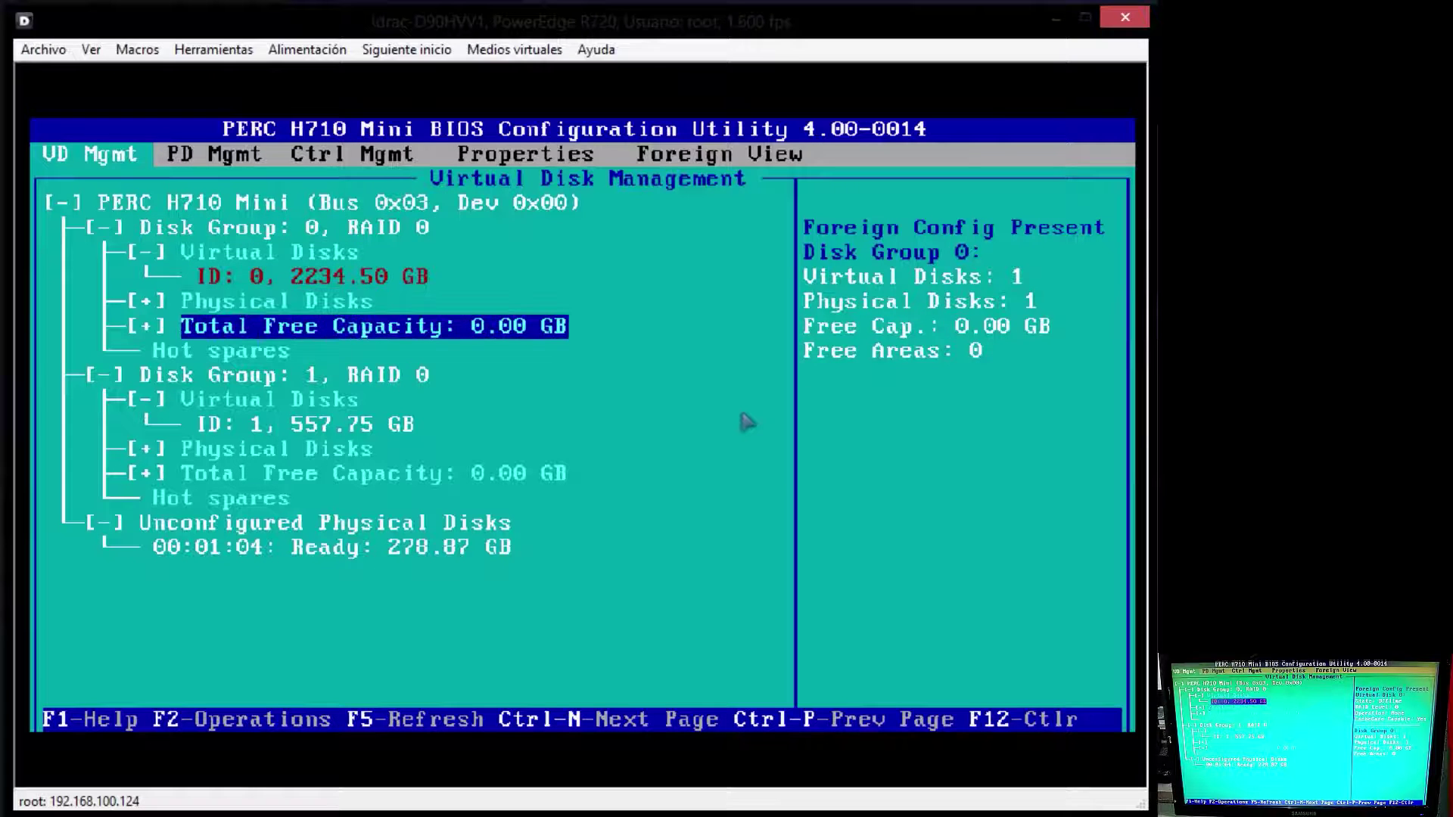
key(Up)
key(Up)
key(Up)
key(Up)
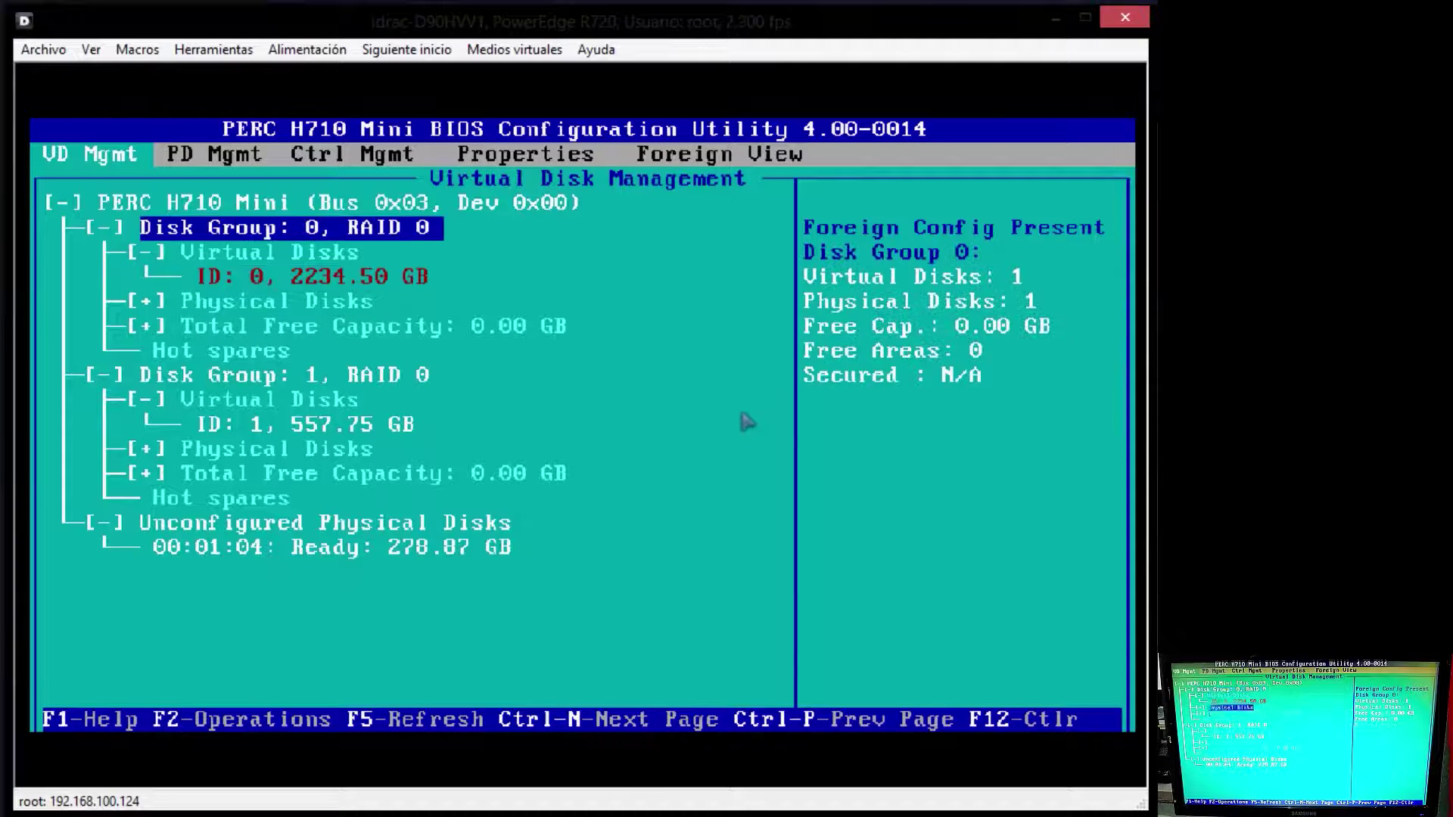
key(Down)
key(Down)
key(Down)
key(Down)
key(Down)
key(Down)
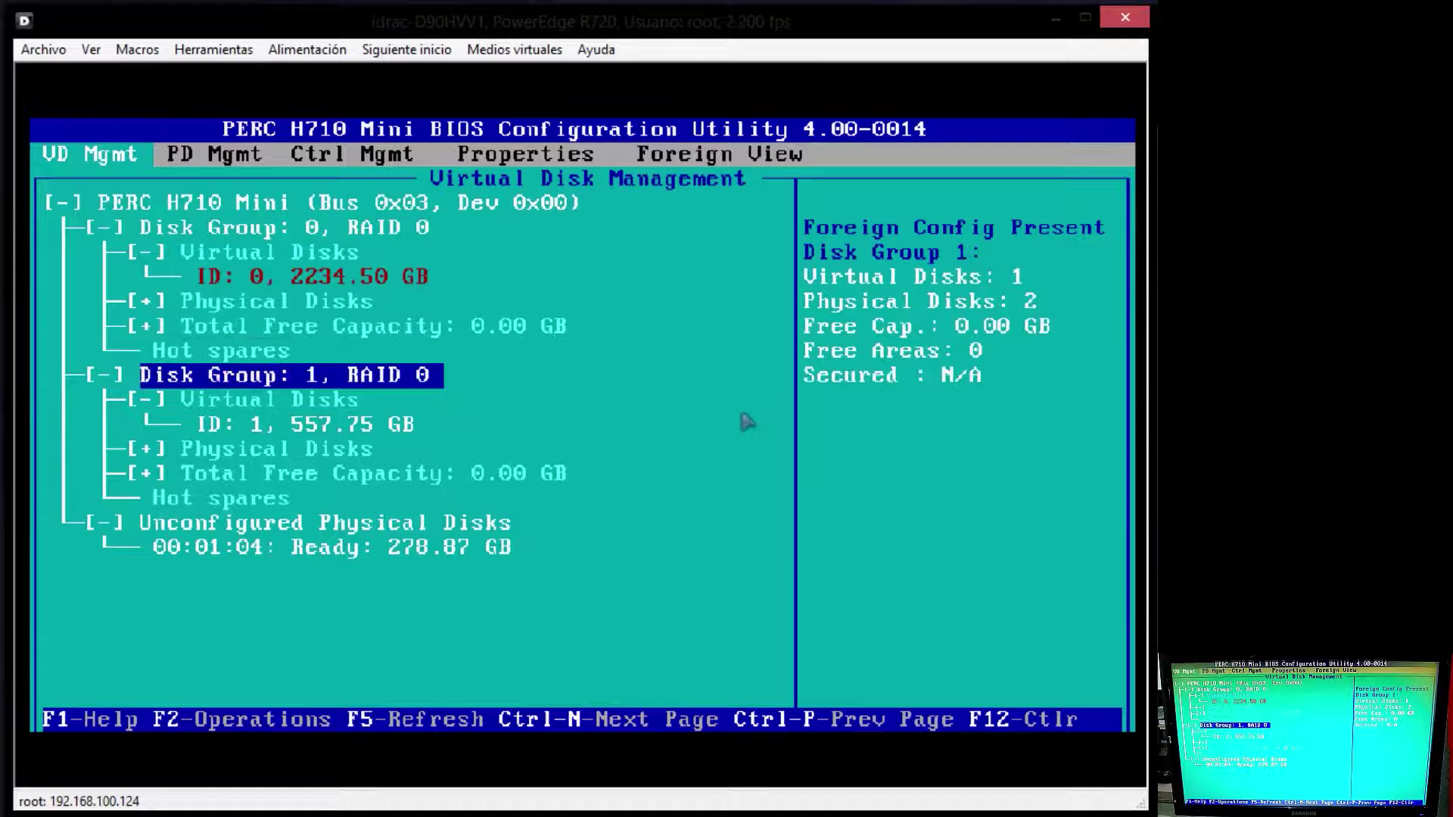
key(Down)
key(Down)
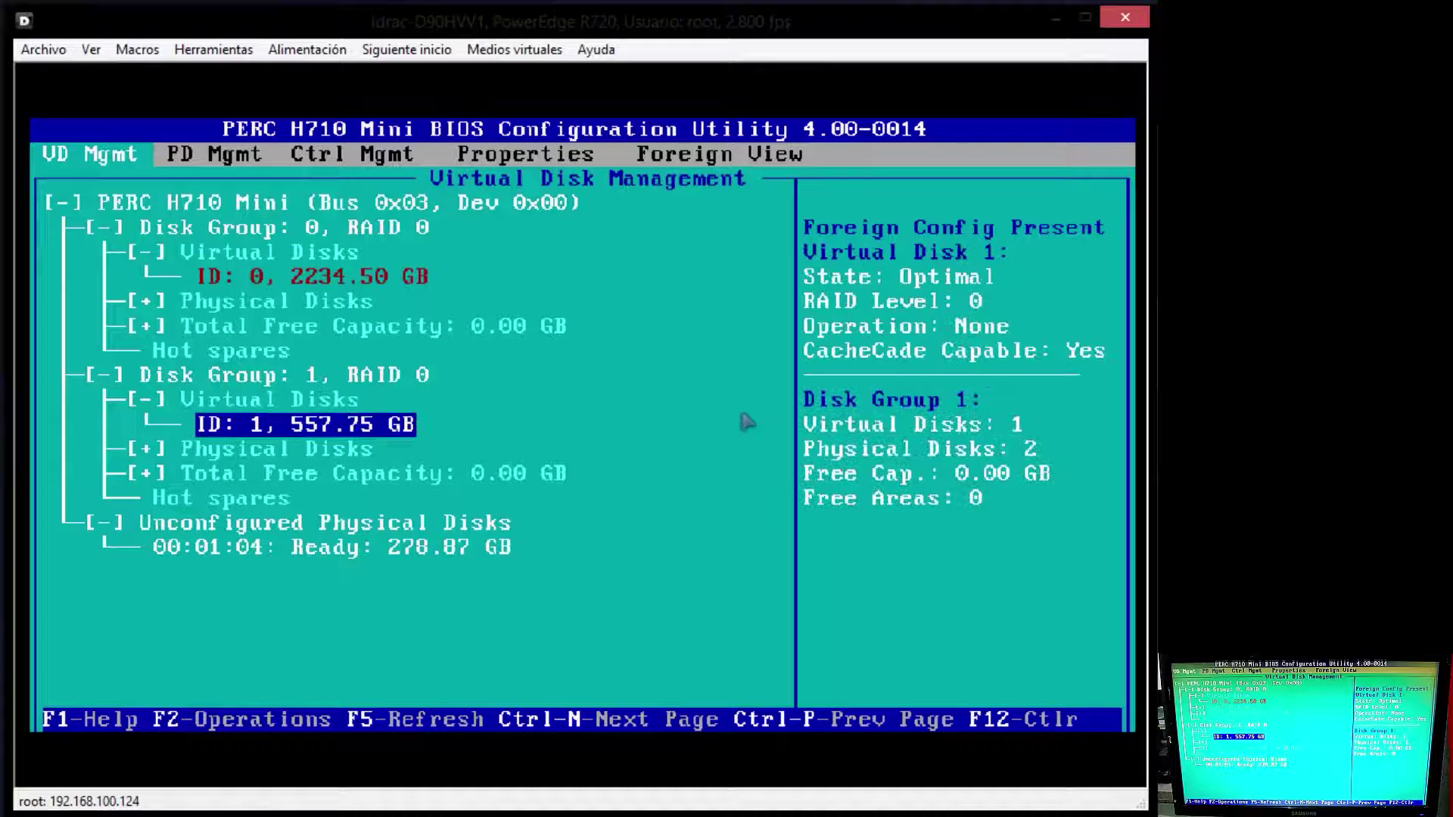
key(Up)
key(Up)
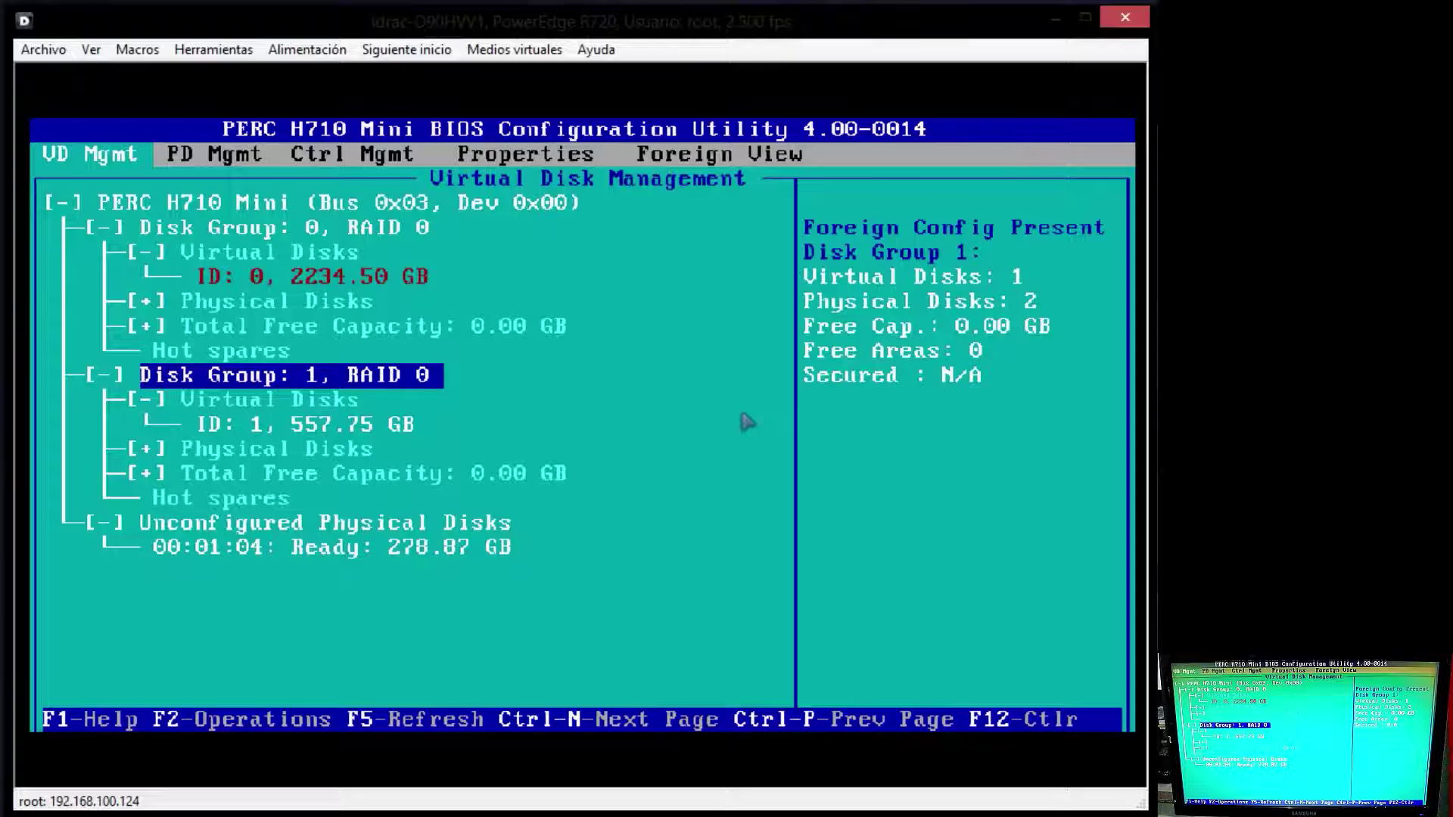
key(Up)
key(Up)
key(Up)
key(Up)
key(Up)
key(Up)
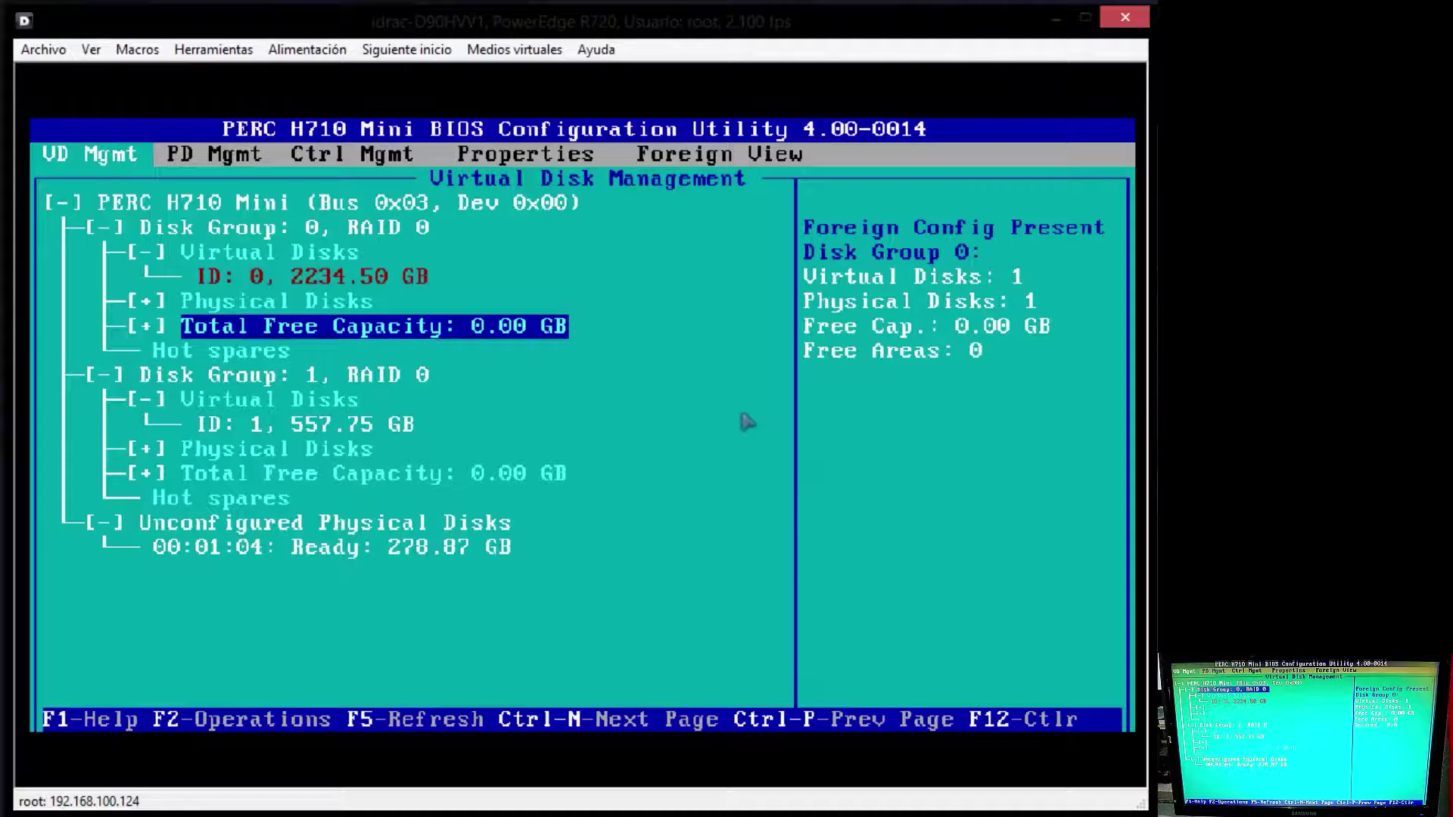
key(Down)
key(Down)
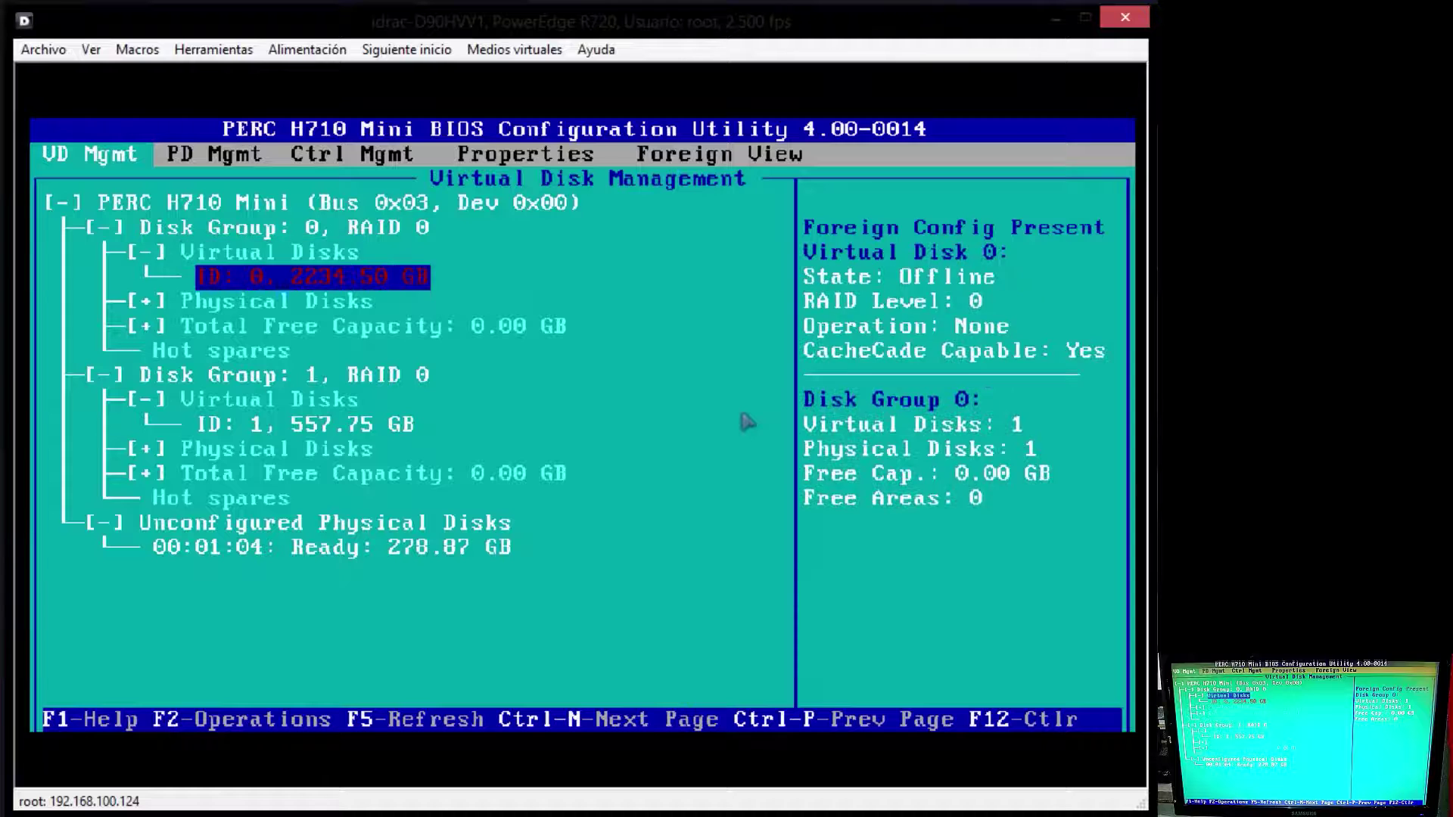
key(Up)
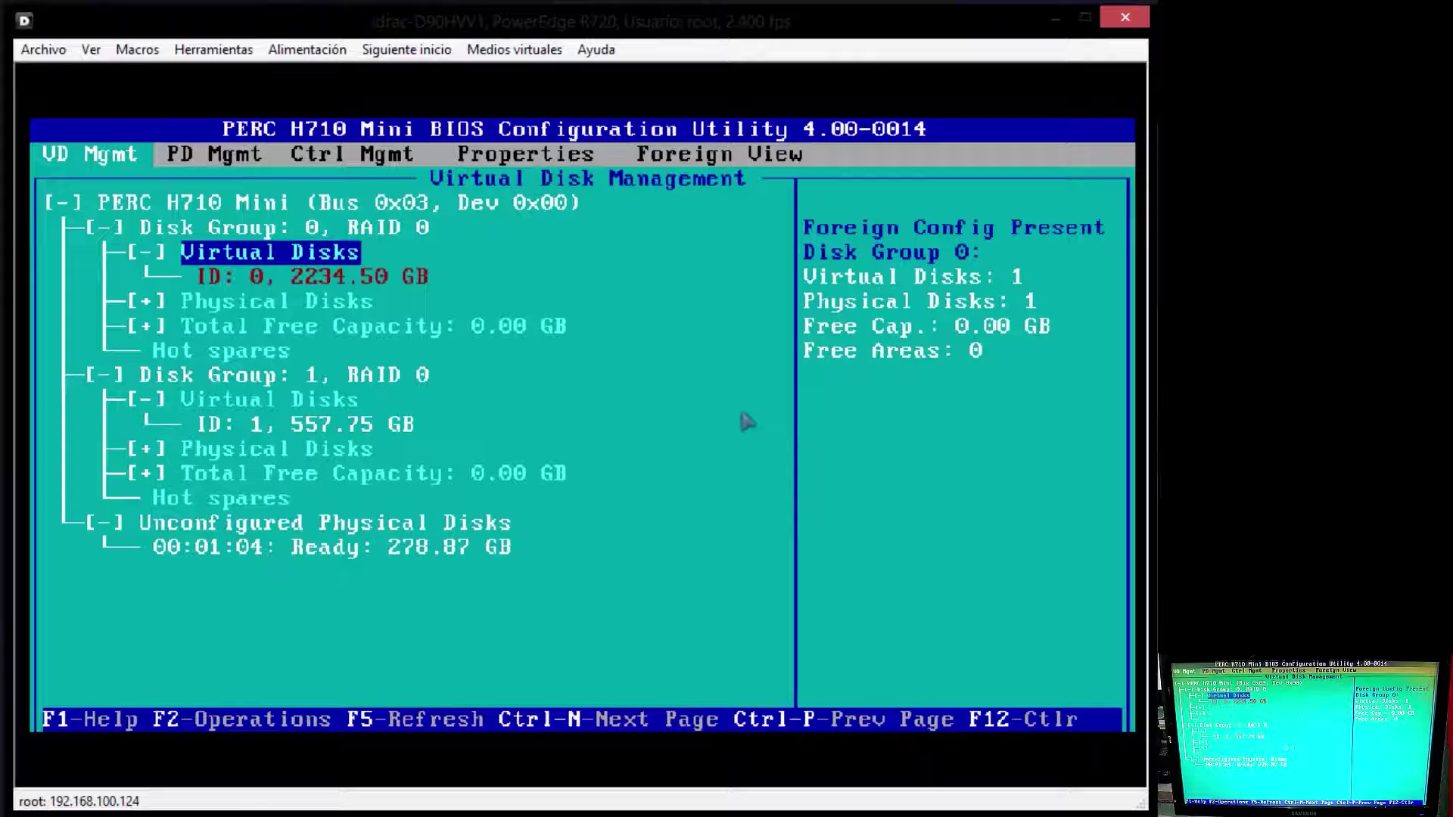
key(Down)
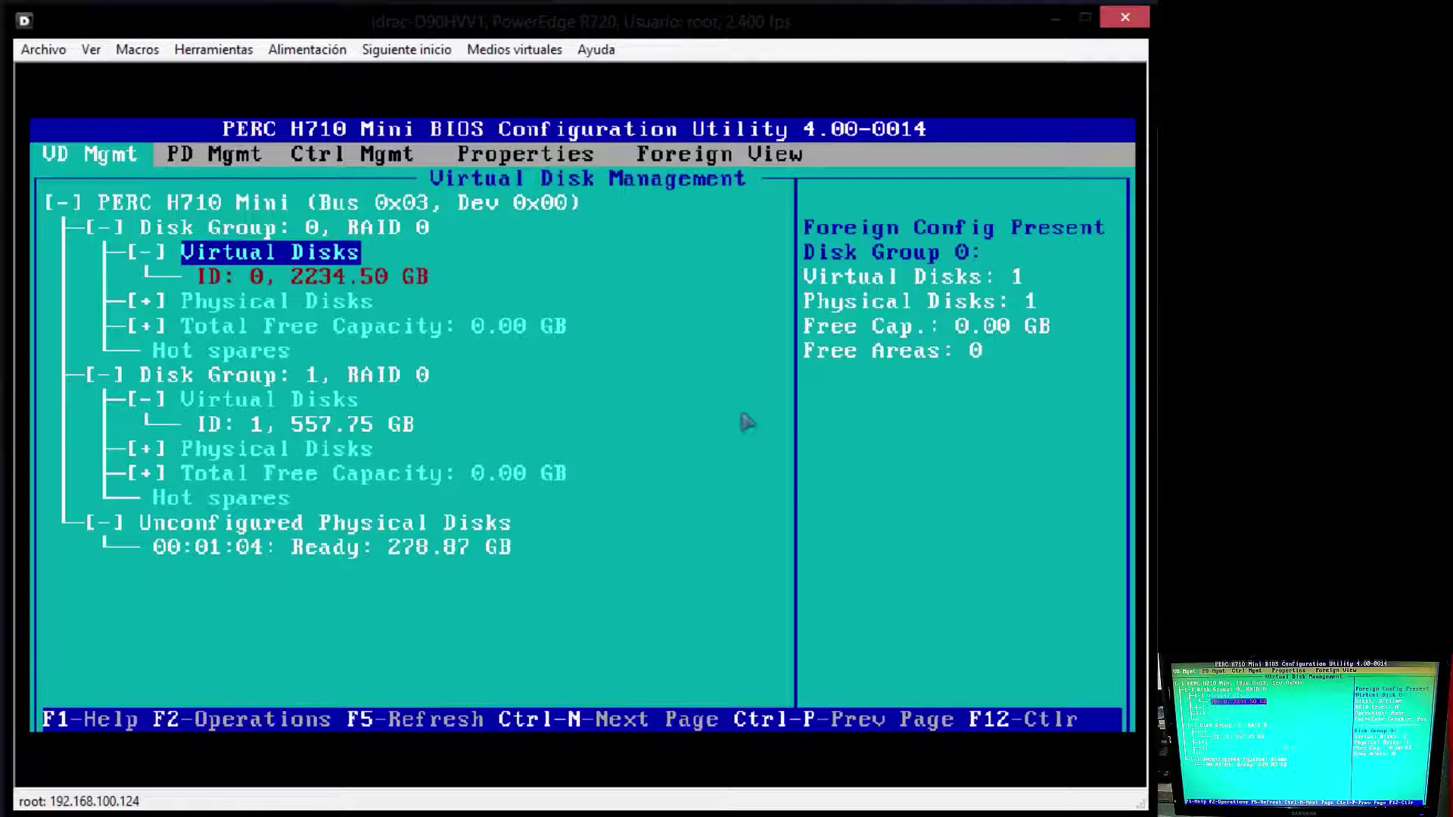
Step: Cancel the operations menu for virtual disk 0, then open F2 operations for Disk Group 1
key(F2)
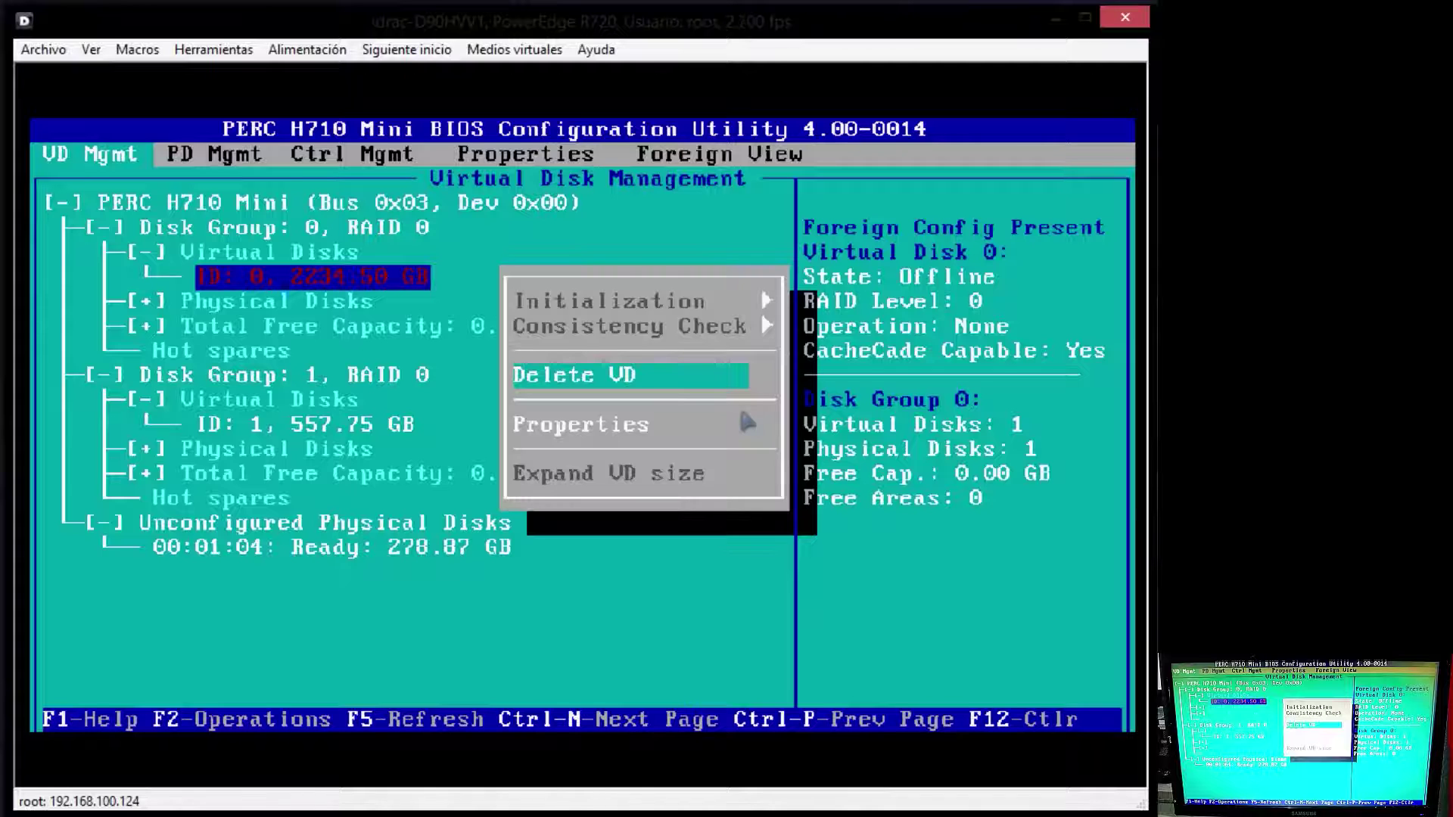
key(Escape)
key(Down)
key(Down)
key(Down)
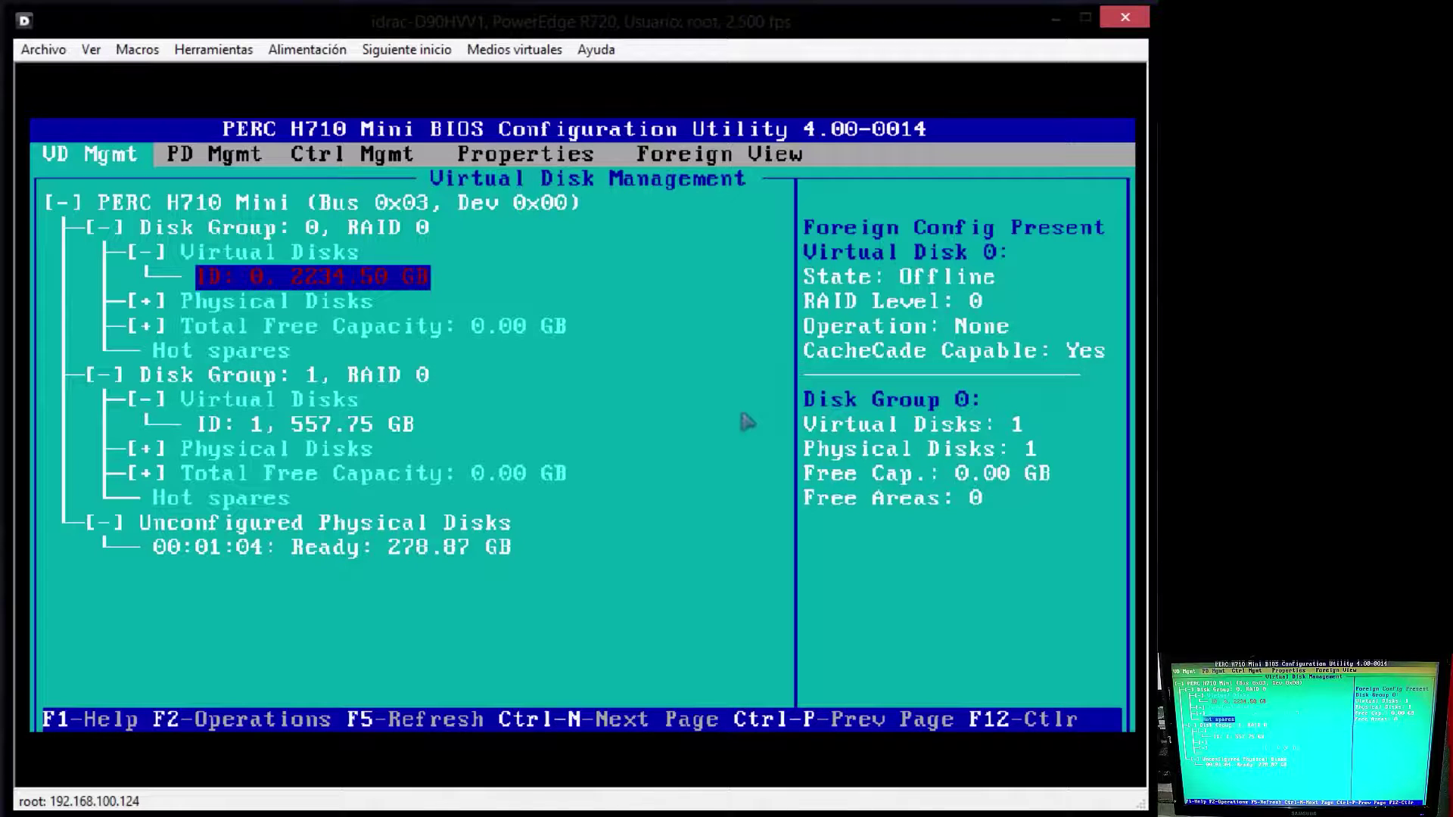
key(Down)
key(Down)
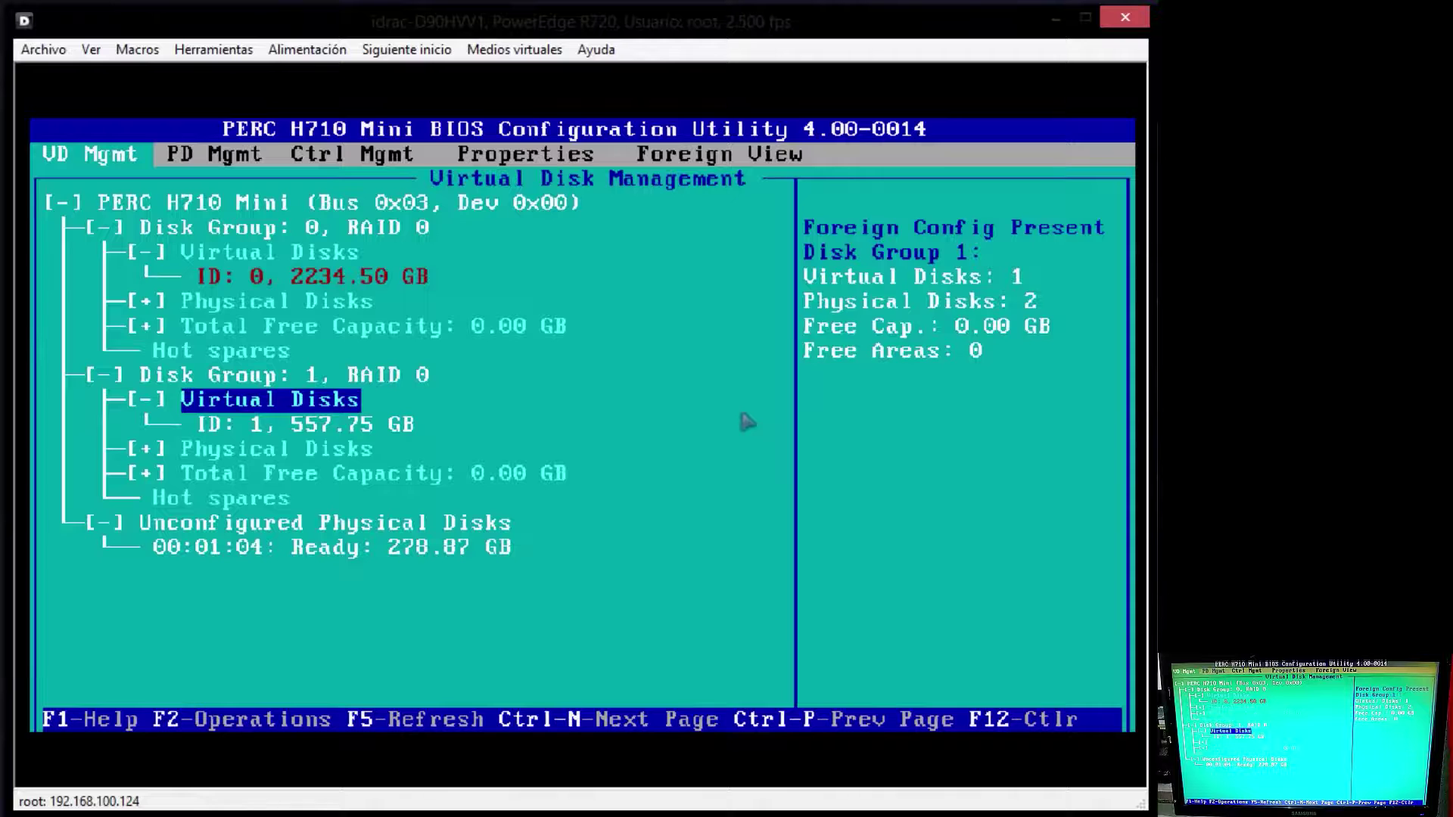
key(Down)
key(Up)
key(Up)
key(Up)
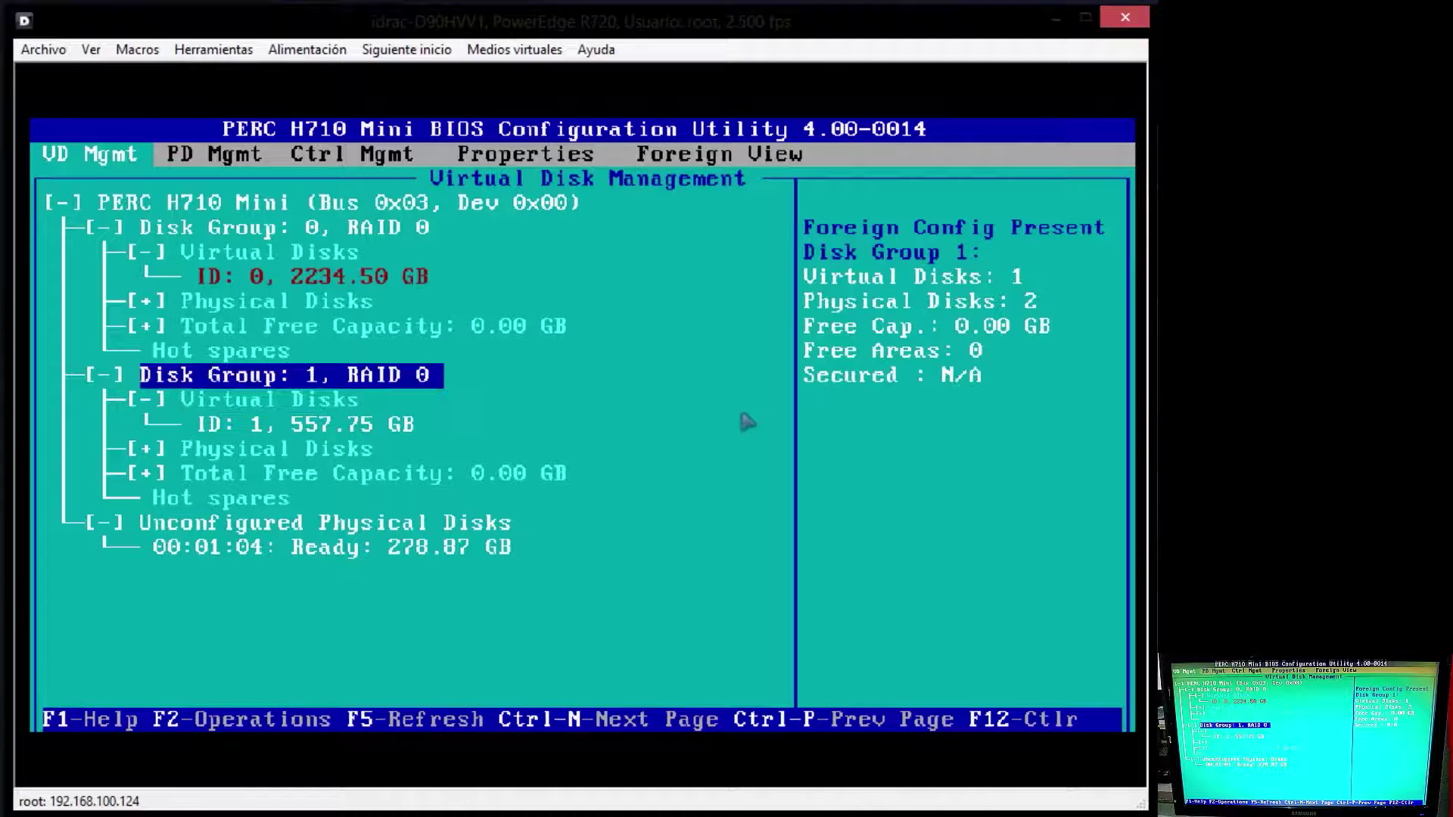
key(F2)
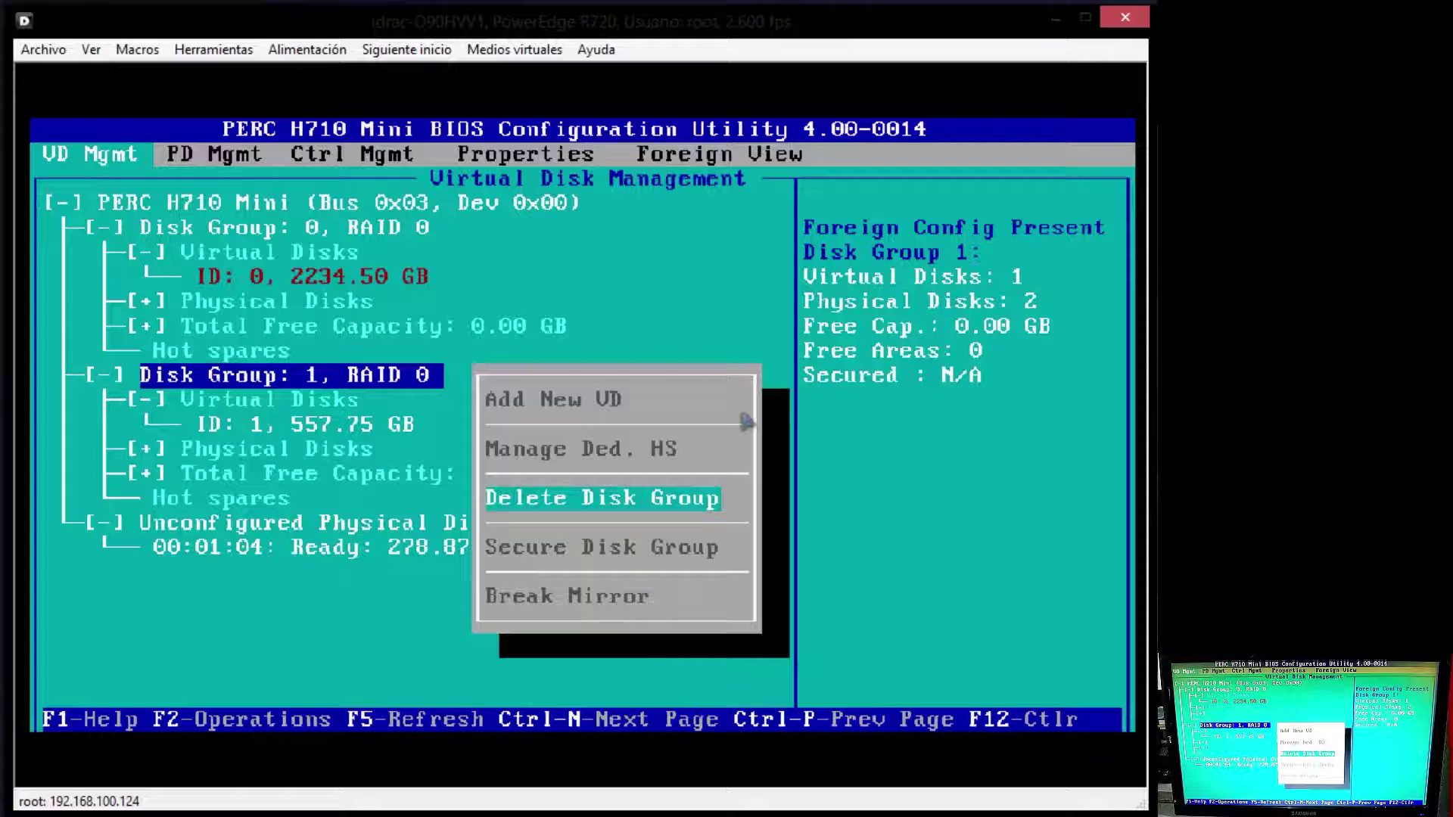
Step: Delete Disk Group 1, confirming YES on the warning
key(Return)
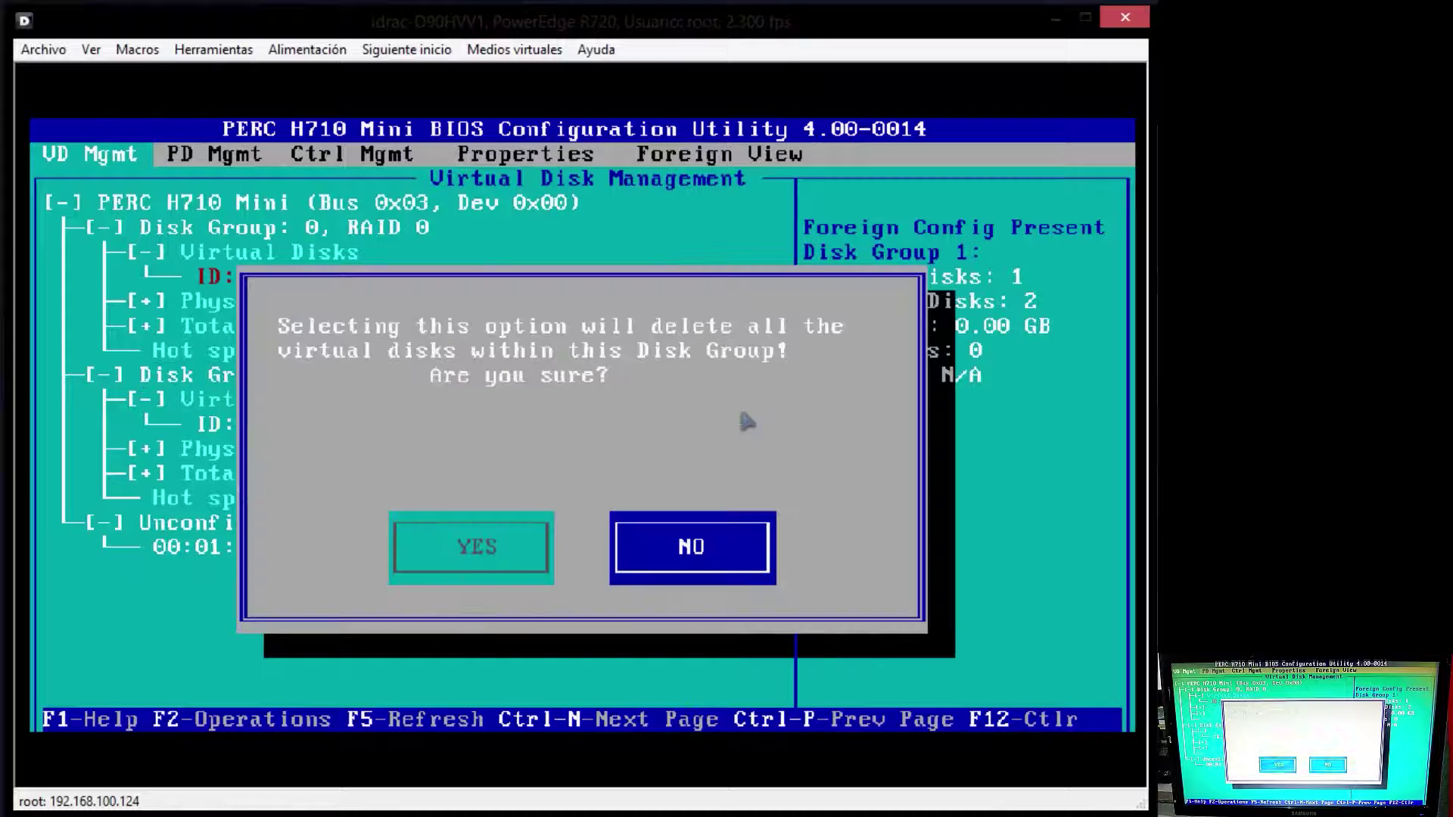
key(Left)
key(Return)
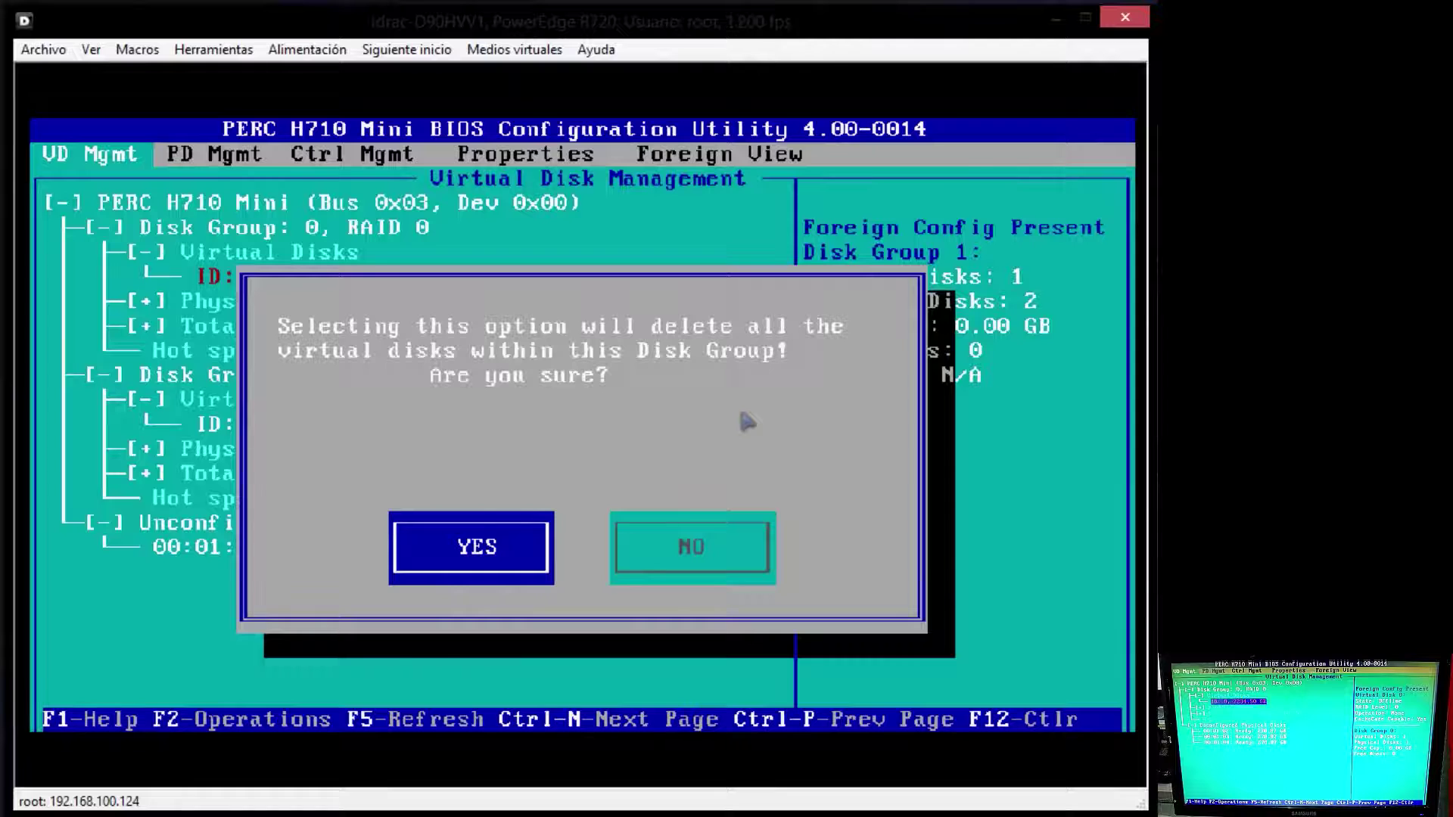
Step: Delete Disk Group 0 the same way, leaving the four physical disks unconfigured
key(Up)
key(Up)
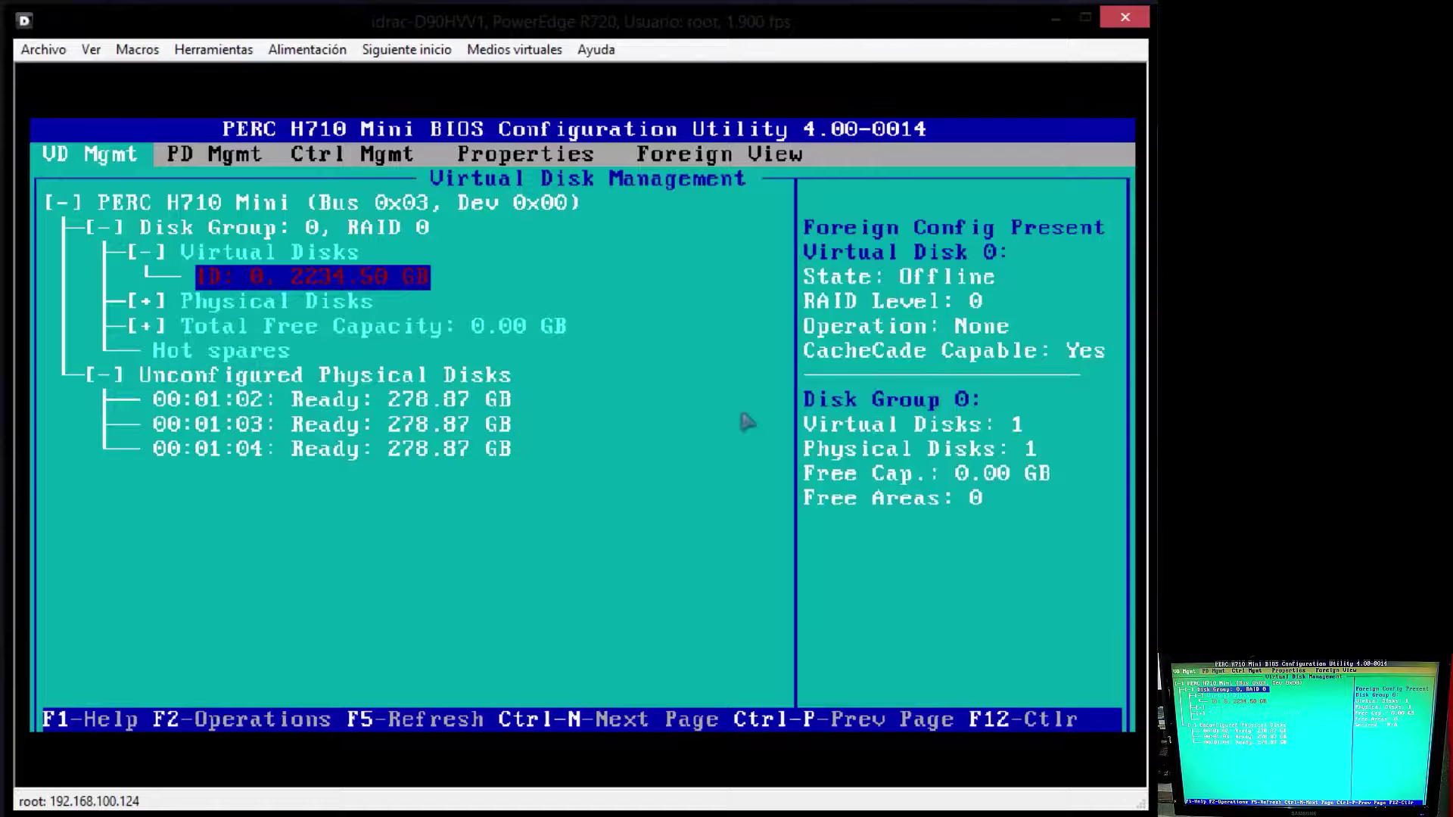
key(F2)
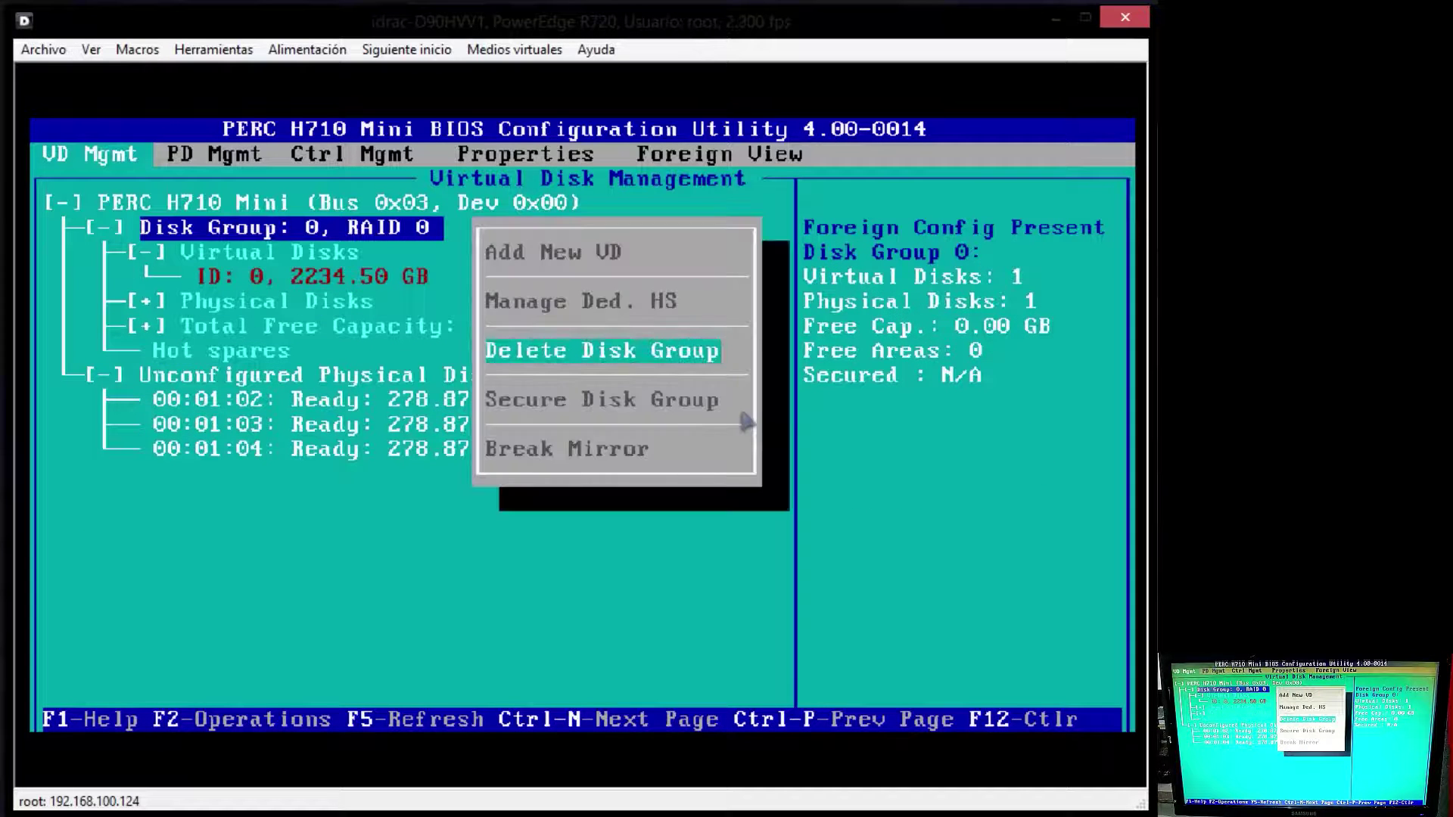
key(Return)
key(Left)
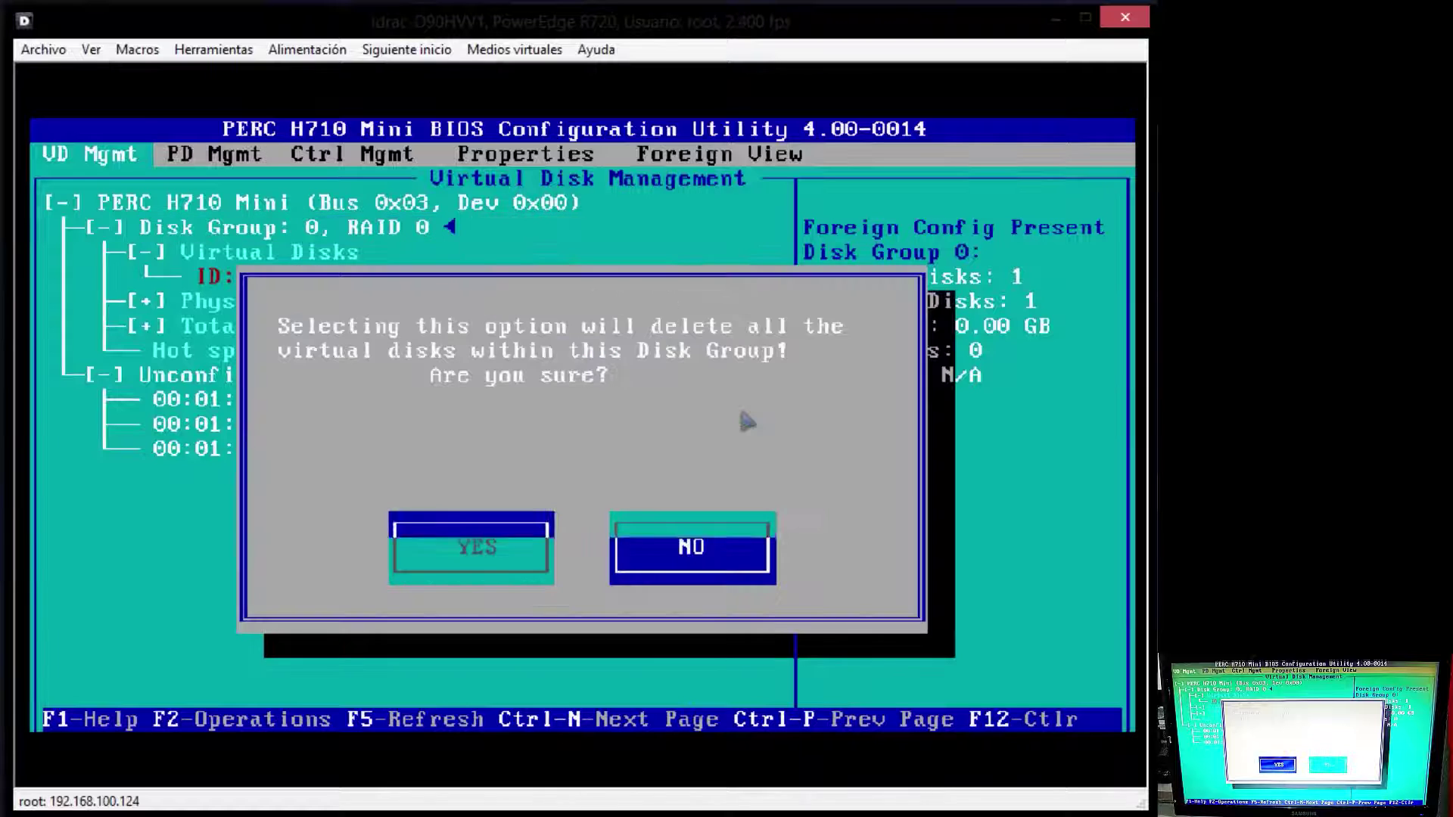
key(Return)
key(Up)
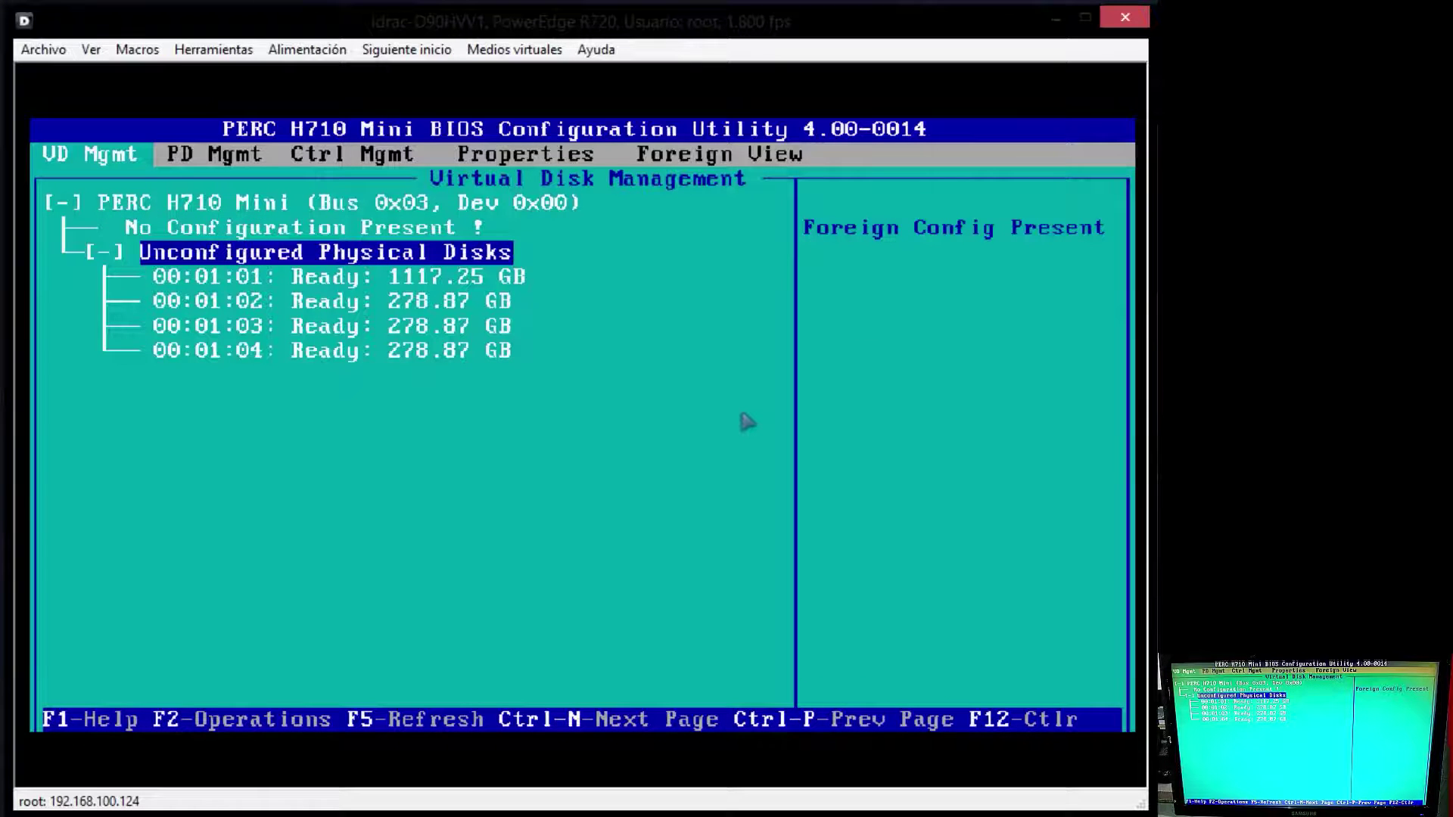
Step: Review the physical disk details, then select the No Configuration Present entry
key(Down)
key(Down)
key(Down)
key(Down)
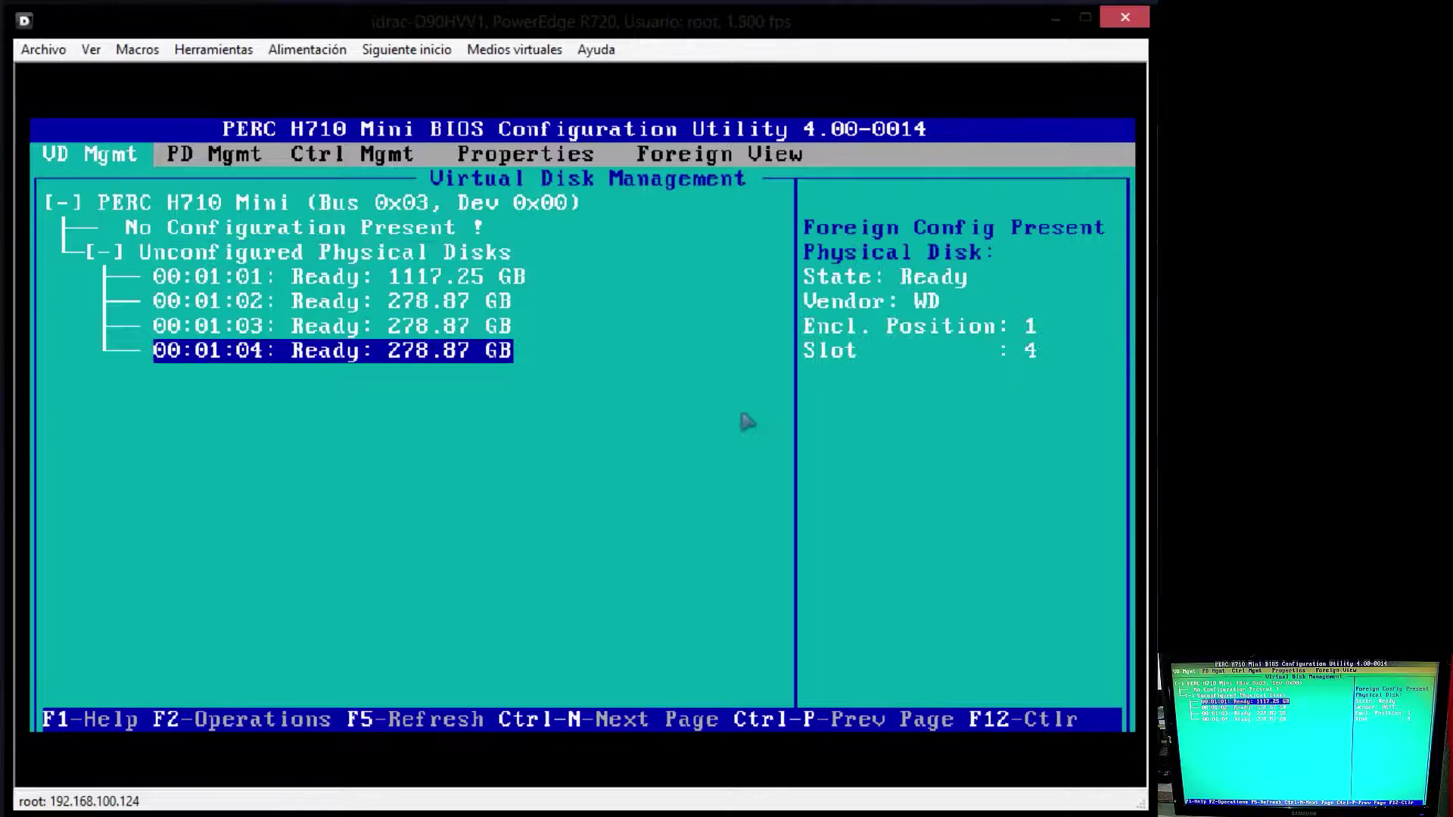
key(Up)
key(Up)
key(Up)
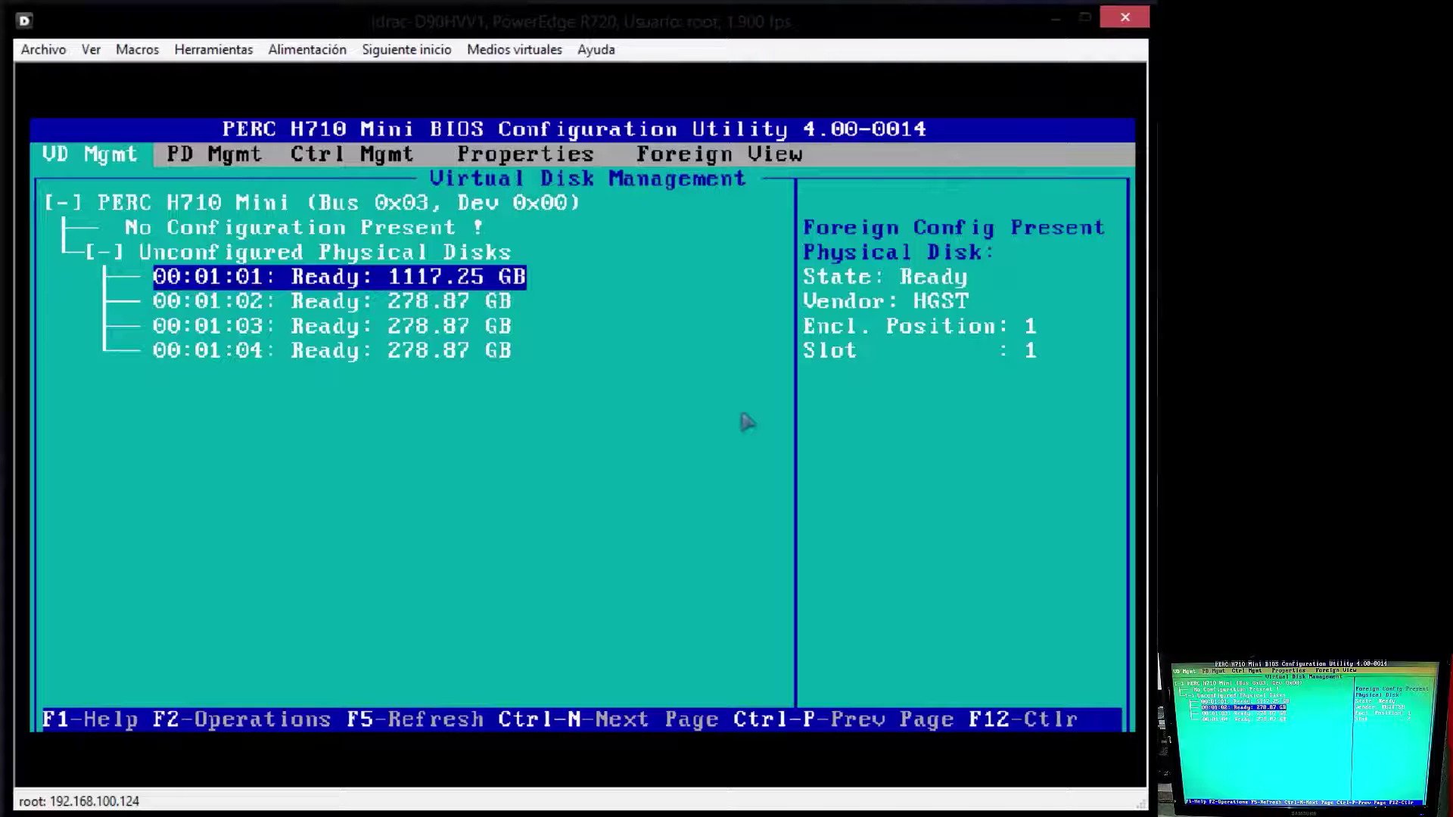
key(Down)
key(Down)
key(Down)
key(Up)
key(Up)
key(Up)
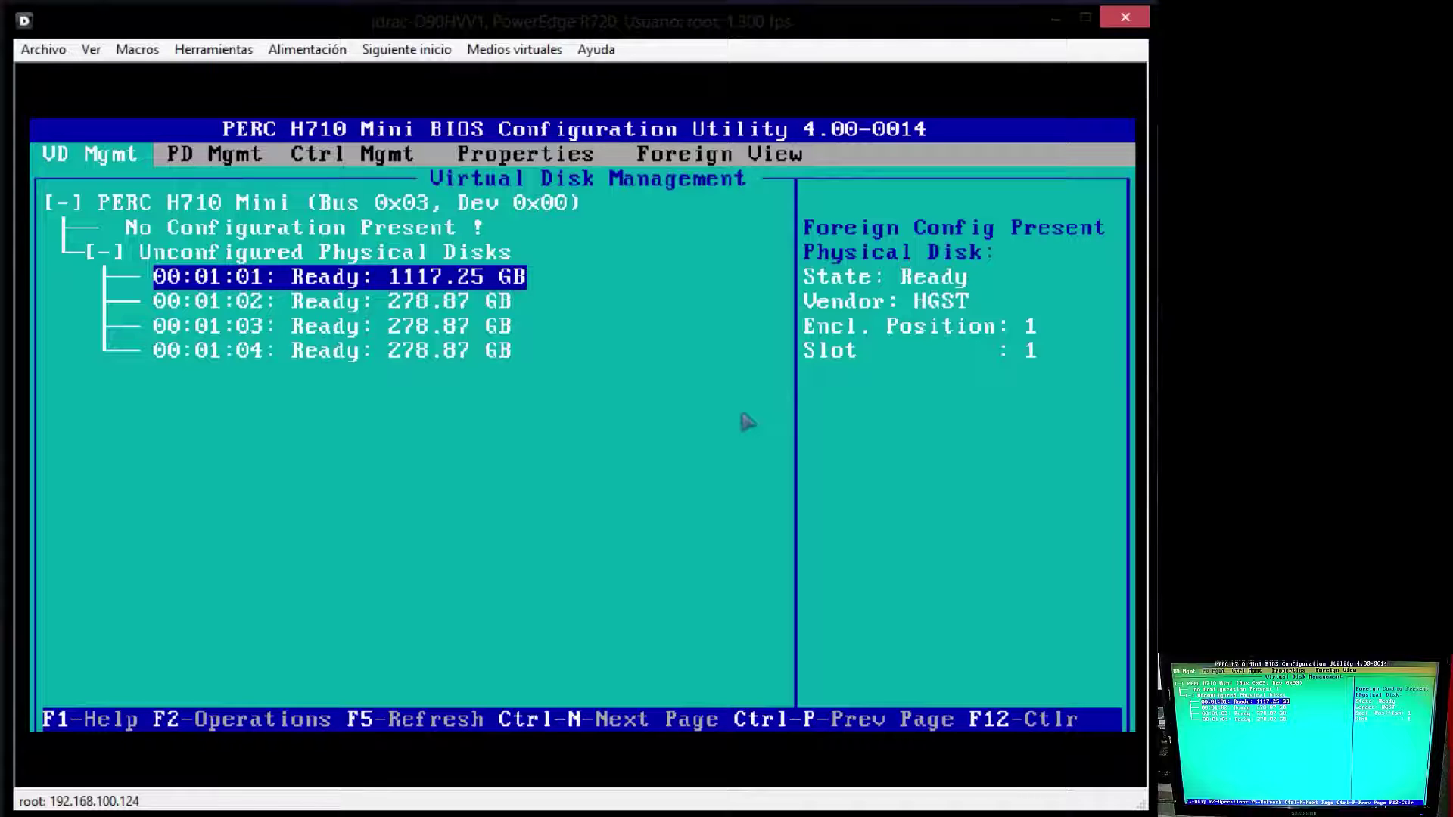
key(Down)
key(Up)
key(Up)
key(Up)
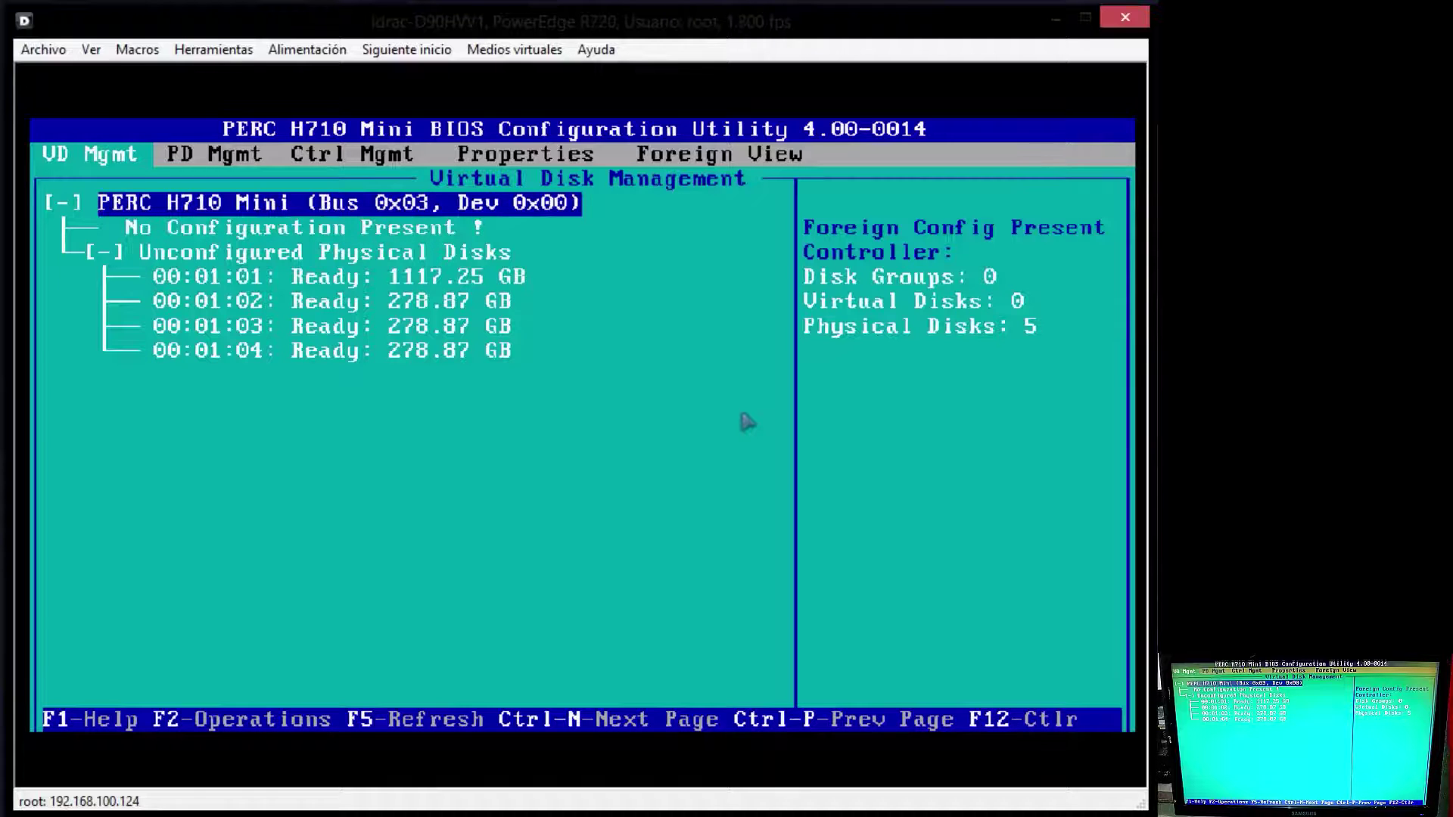
key(Down)
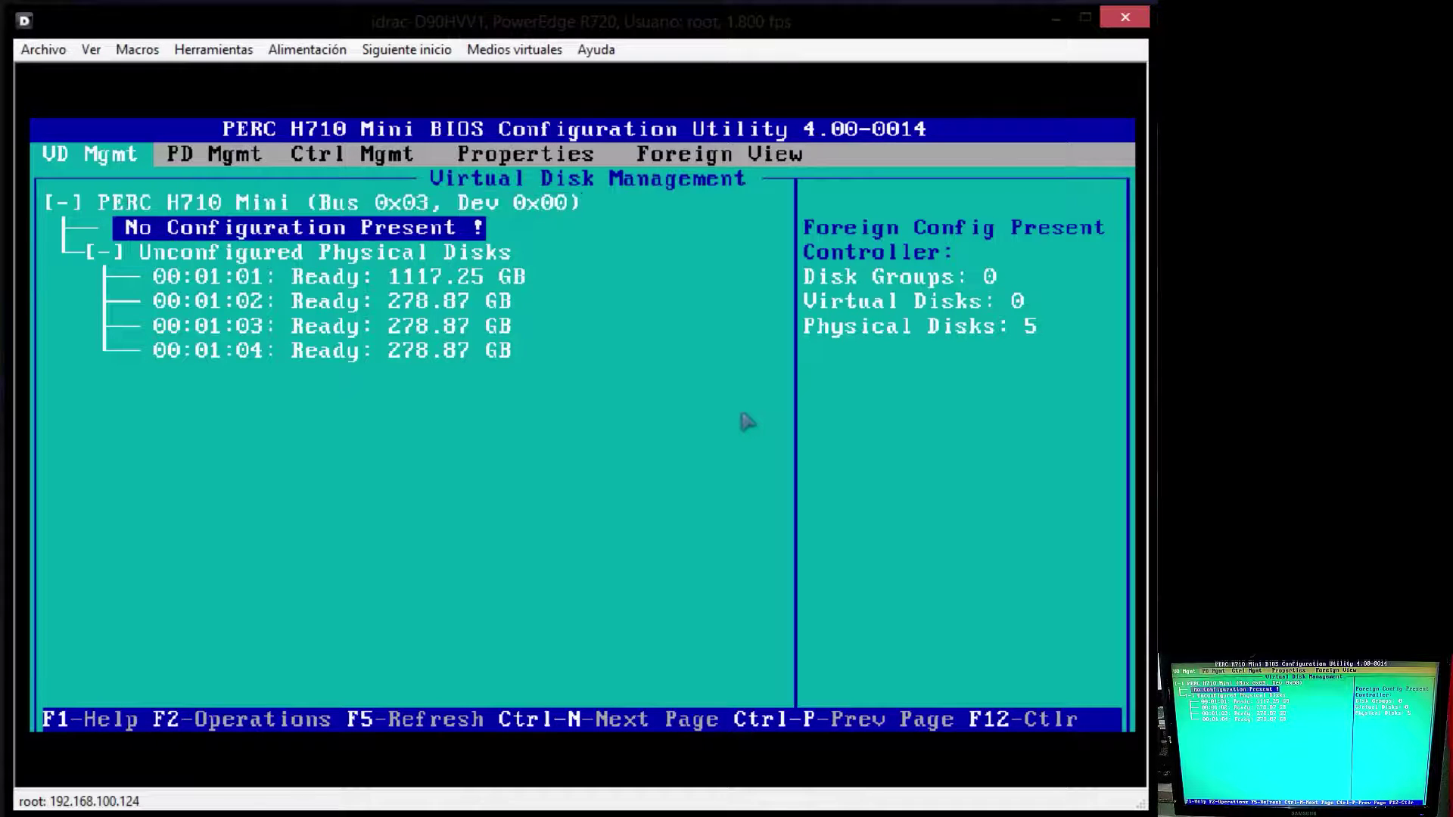
Step: Start a new virtual disk, add disk 00:01:01 and keep RAID-0 as the level
key(F2)
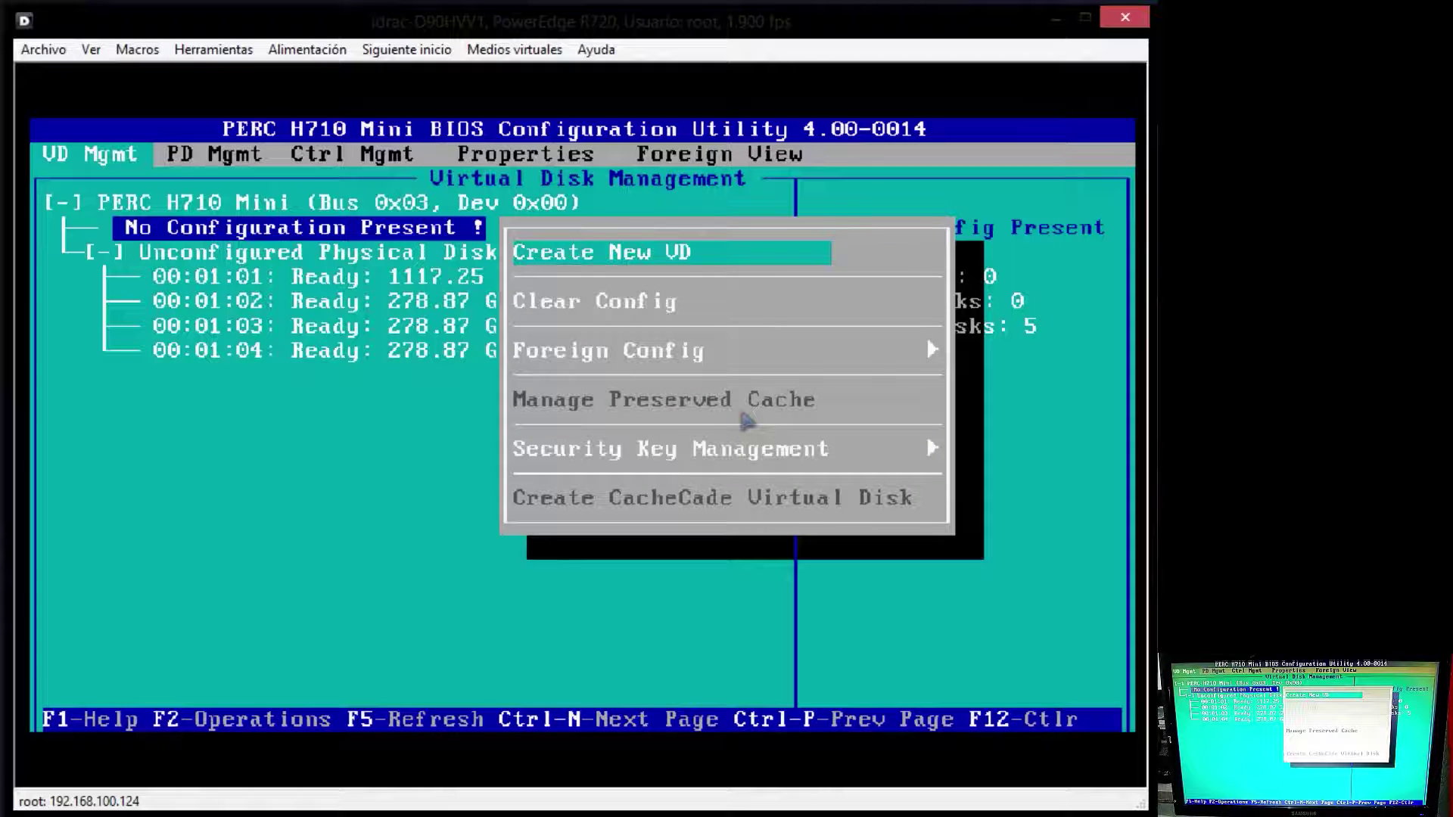
key(Return)
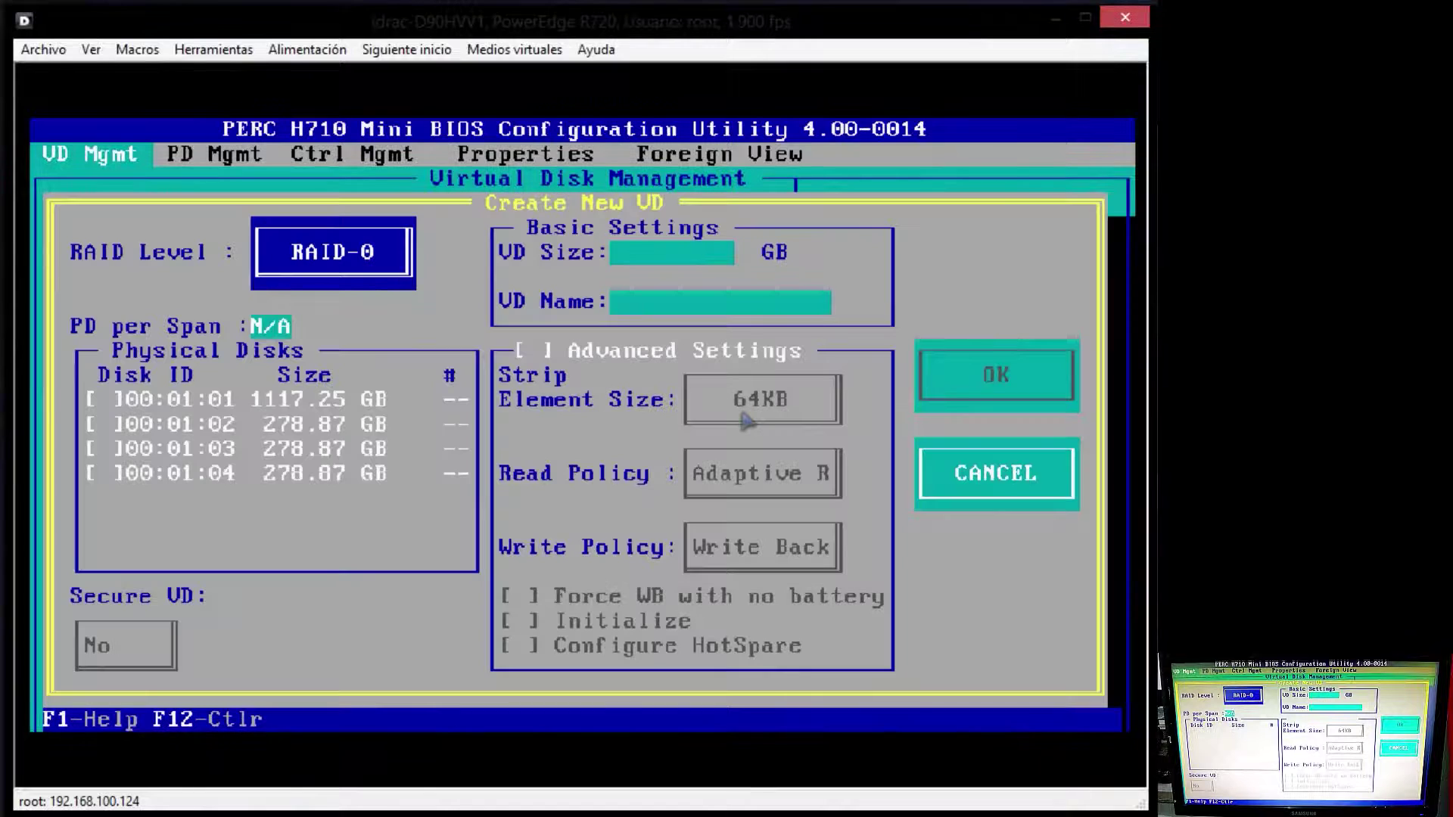
key(Tab)
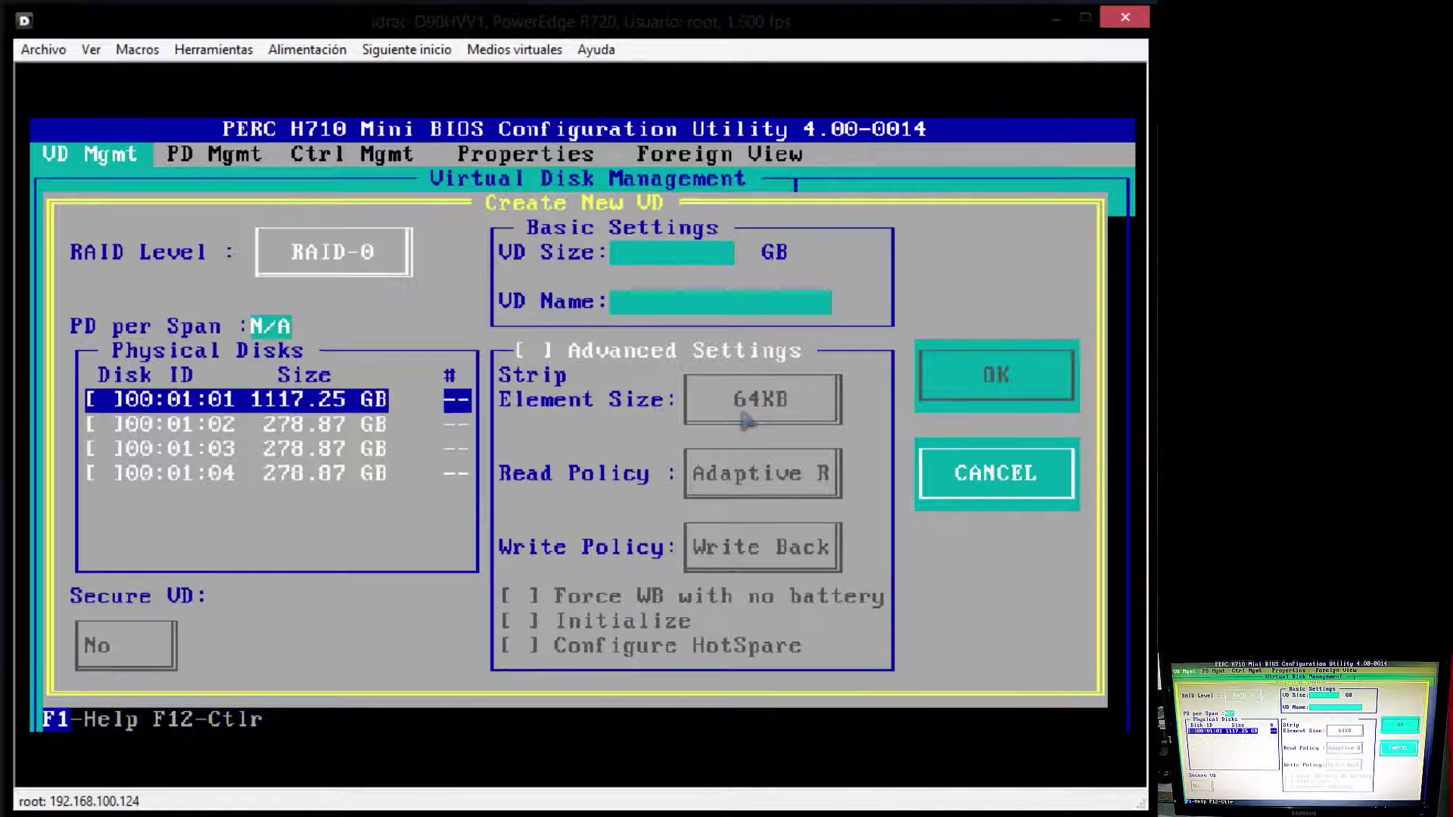
key(Down)
key(Up)
key(space)
key(Down)
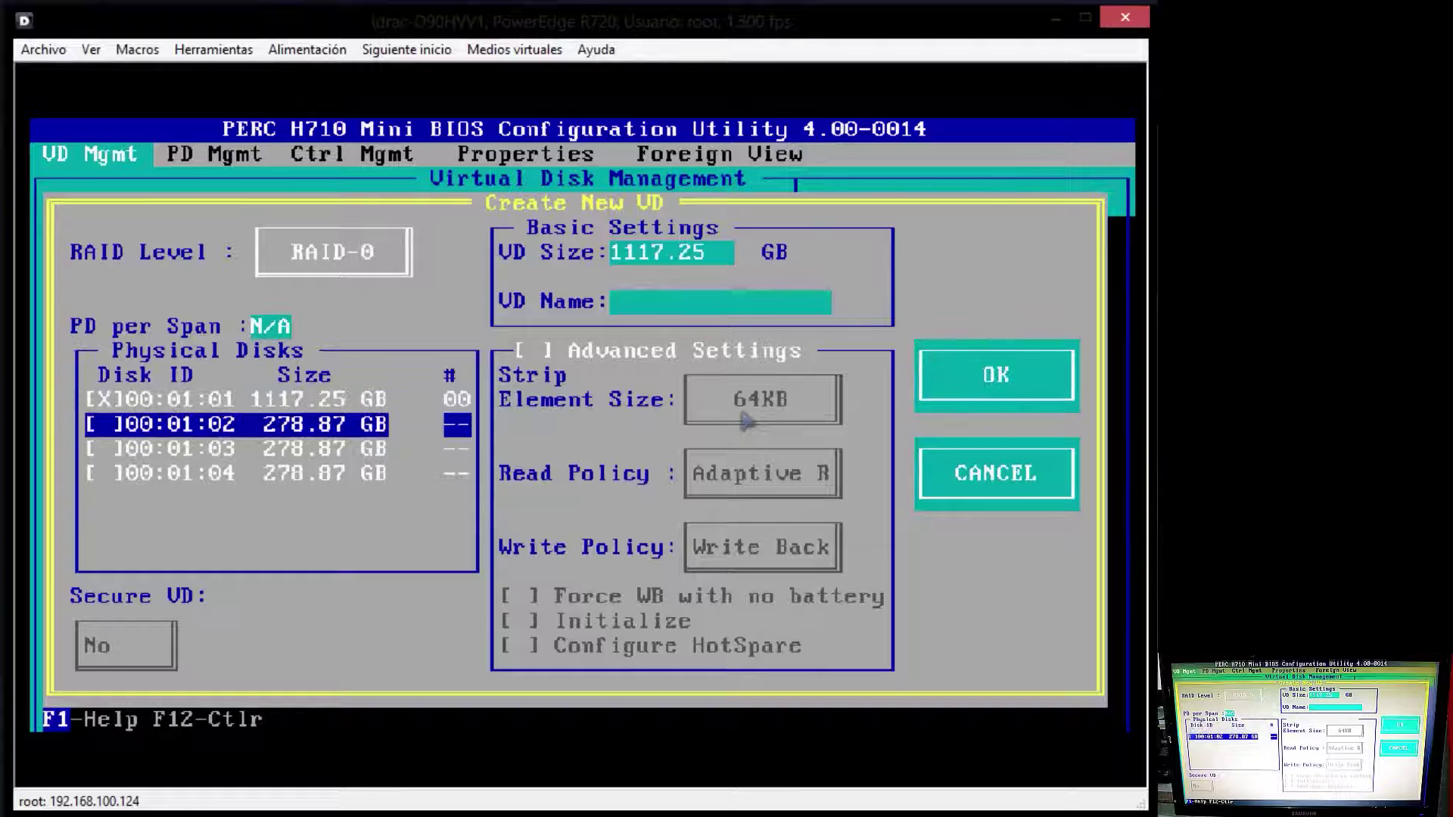
key(shift+Tab)
key(shift+Tab)
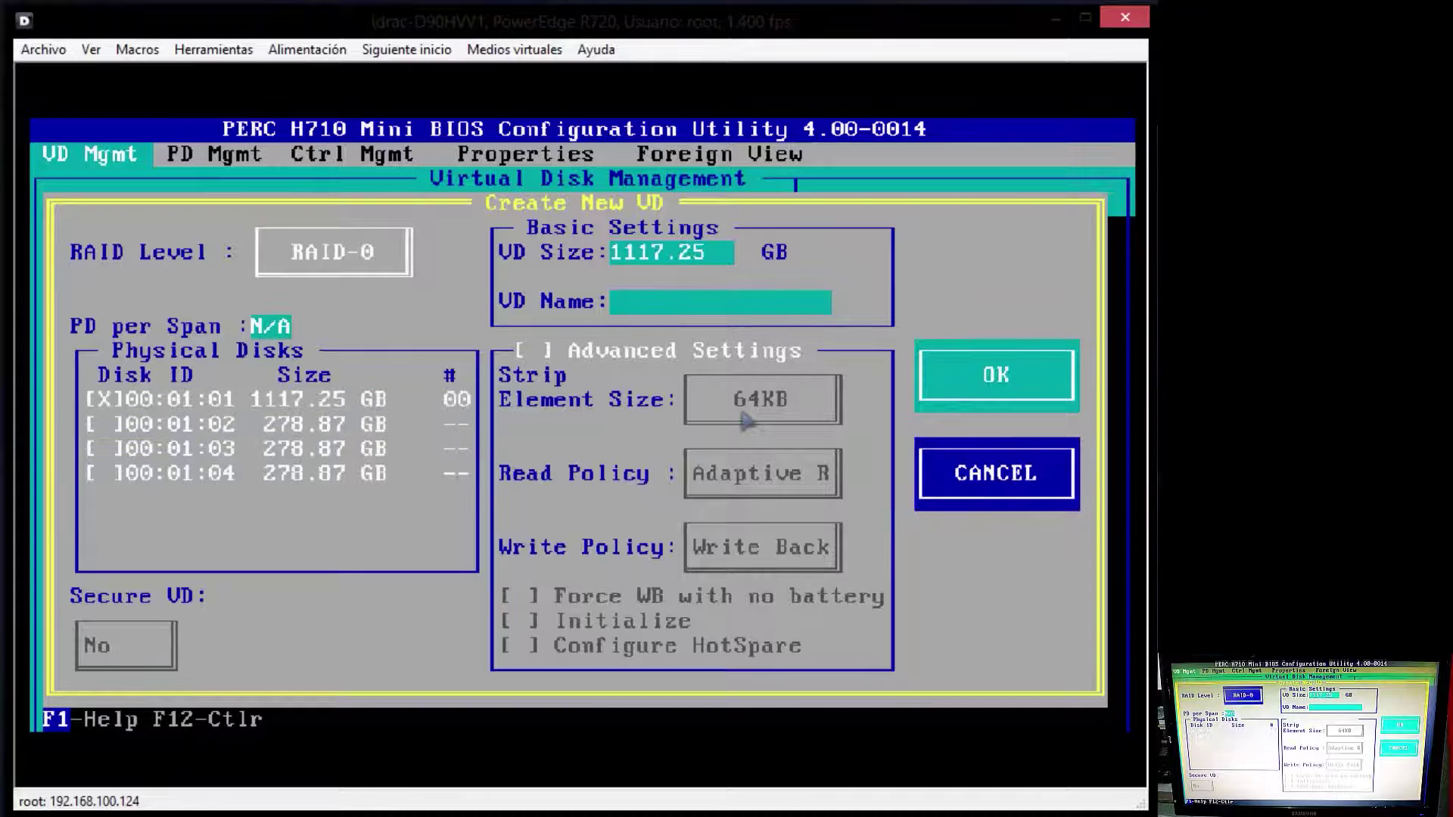
key(Tab)
key(Return)
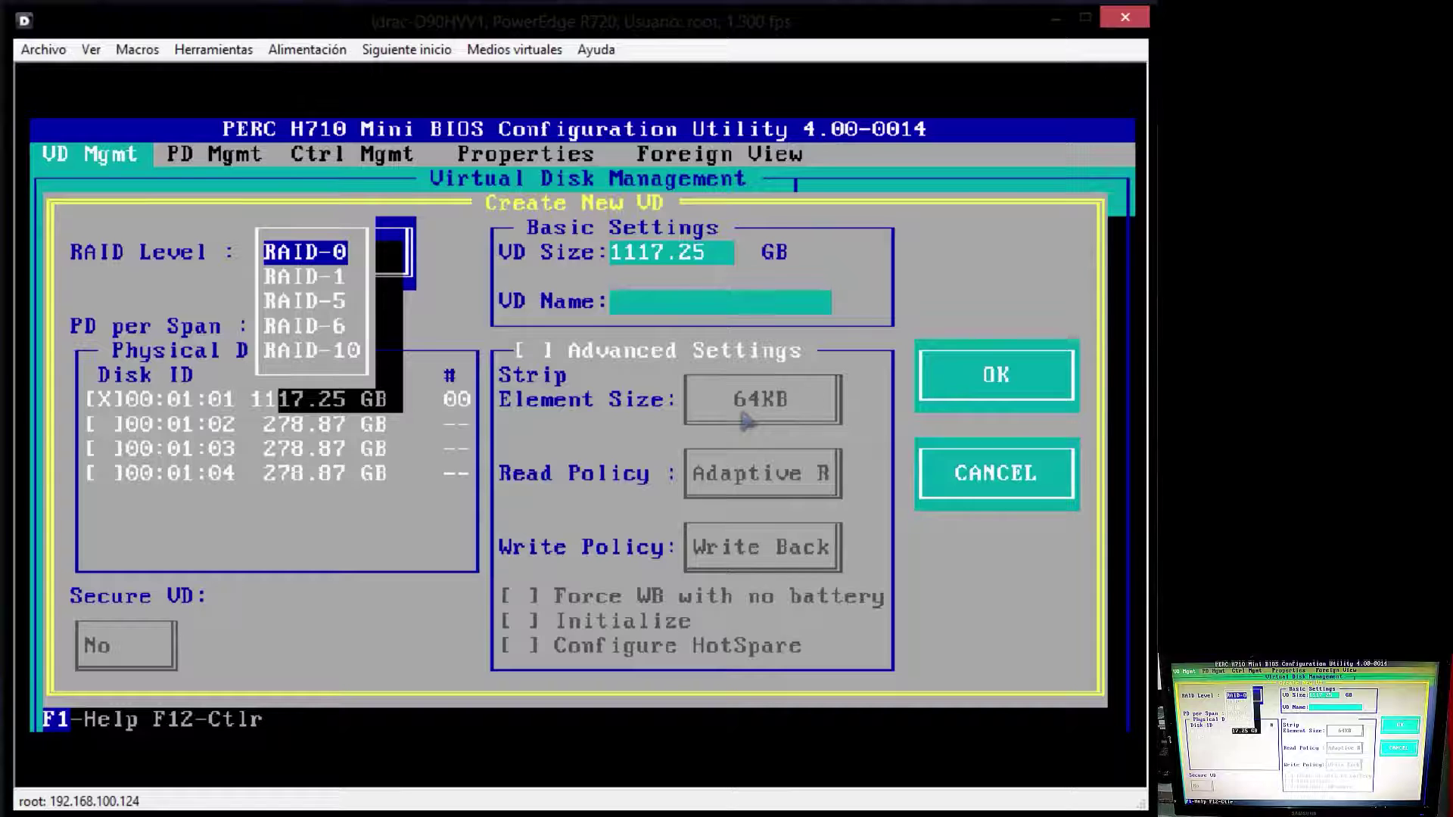
key(Return)
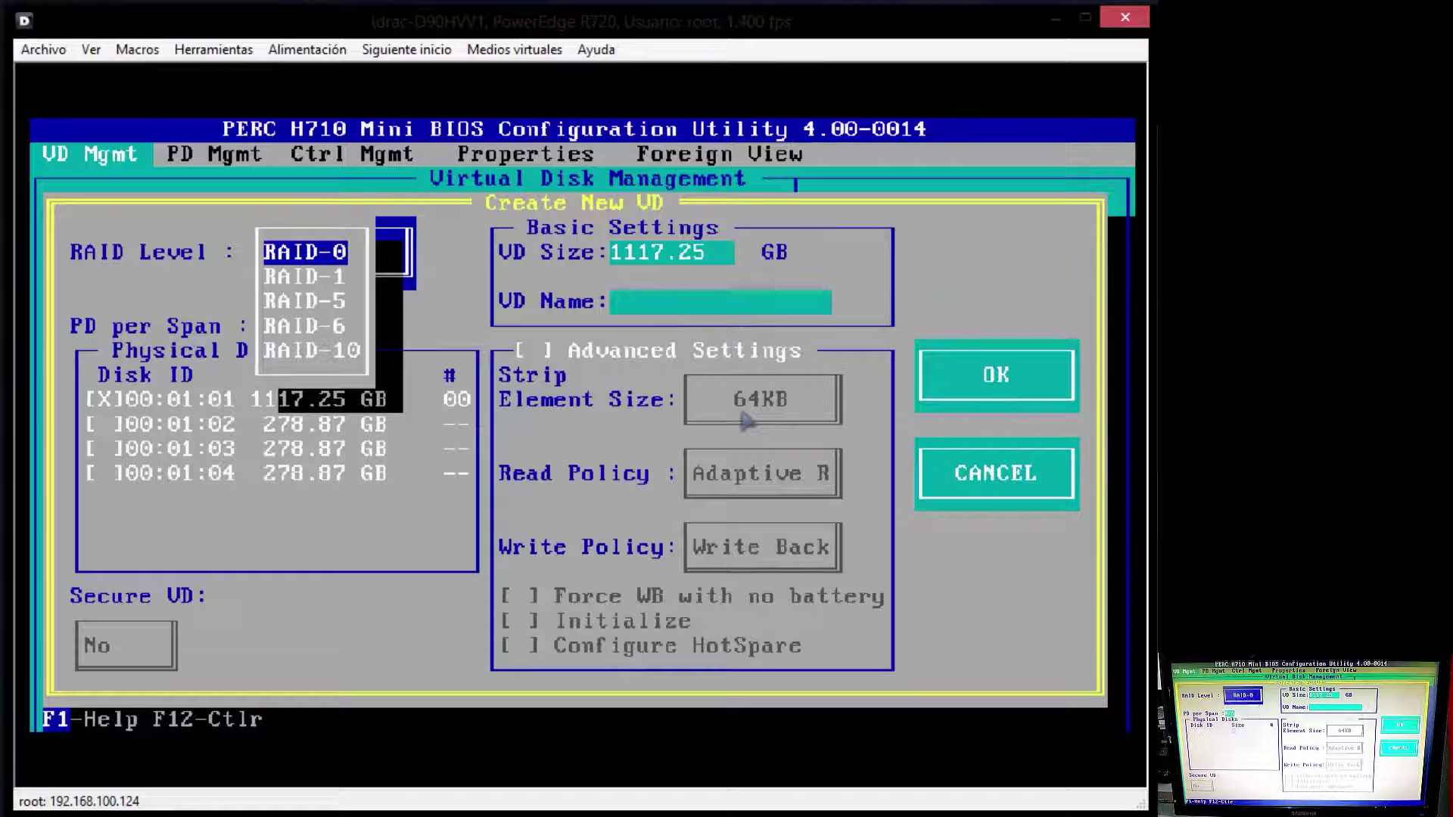
Step: Toggle disk 00:01:01 off and back on in the physical disks list
key(Tab)
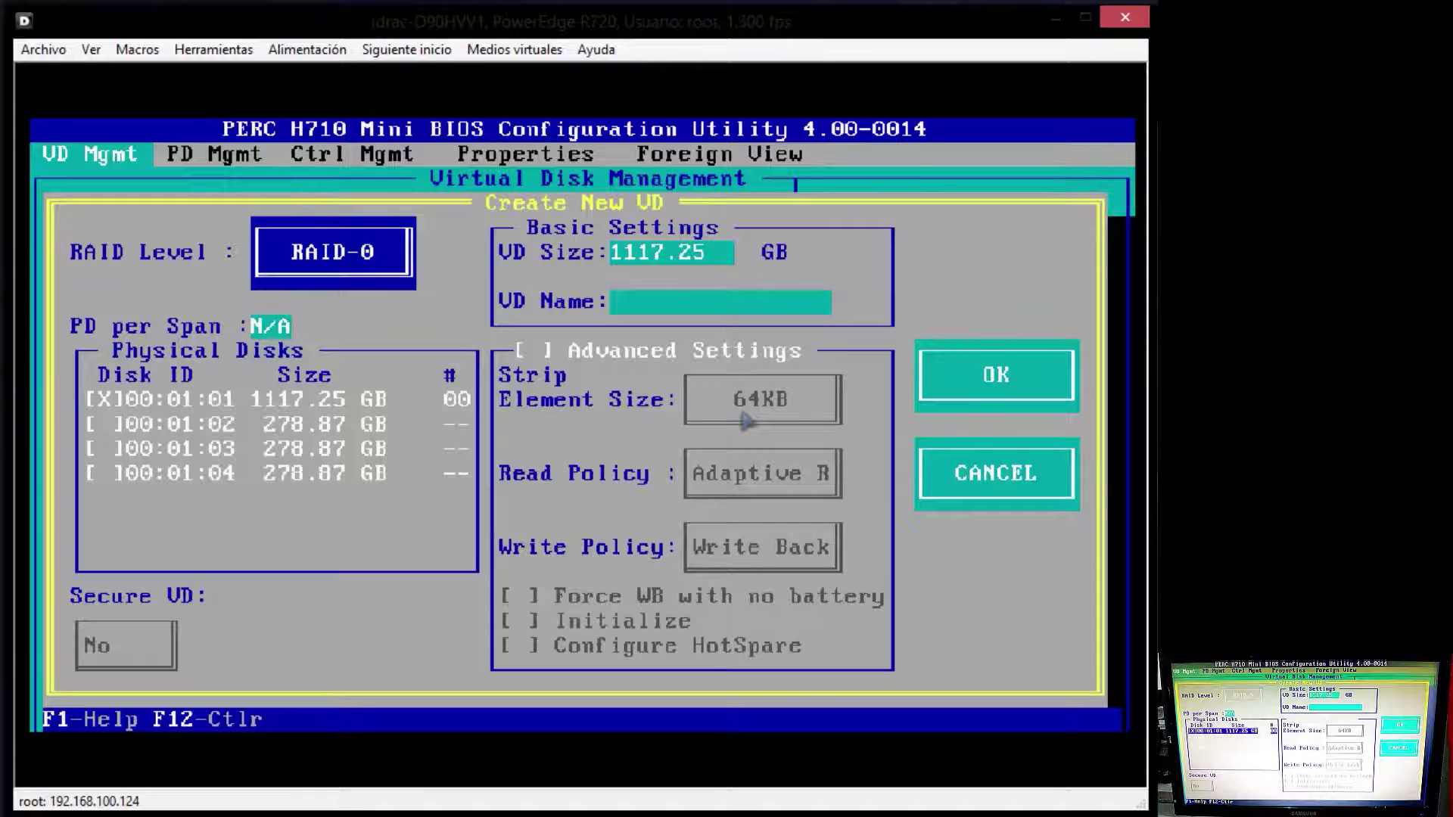
key(Down)
key(Up)
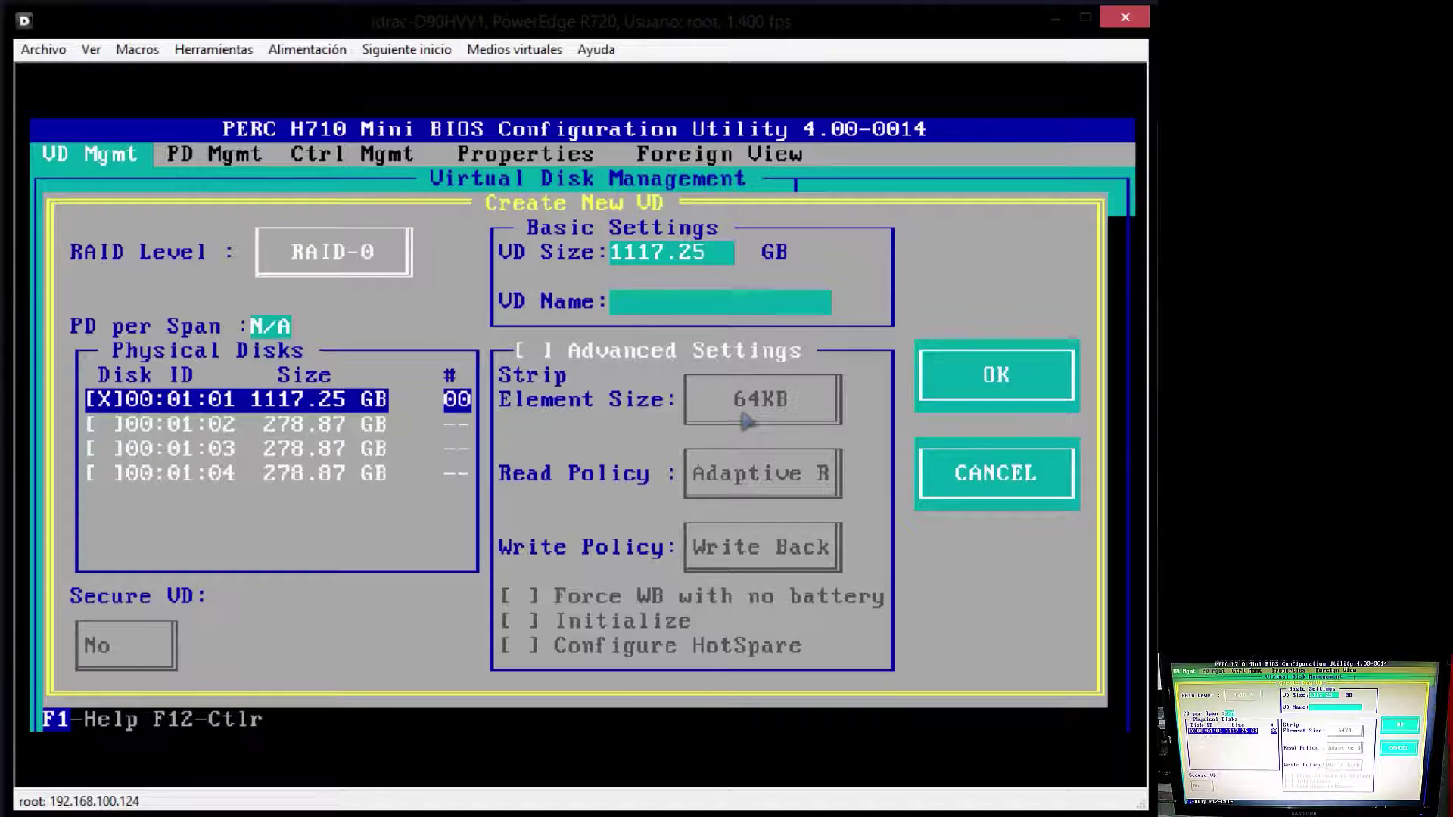
key(space)
key(space)
key(Down)
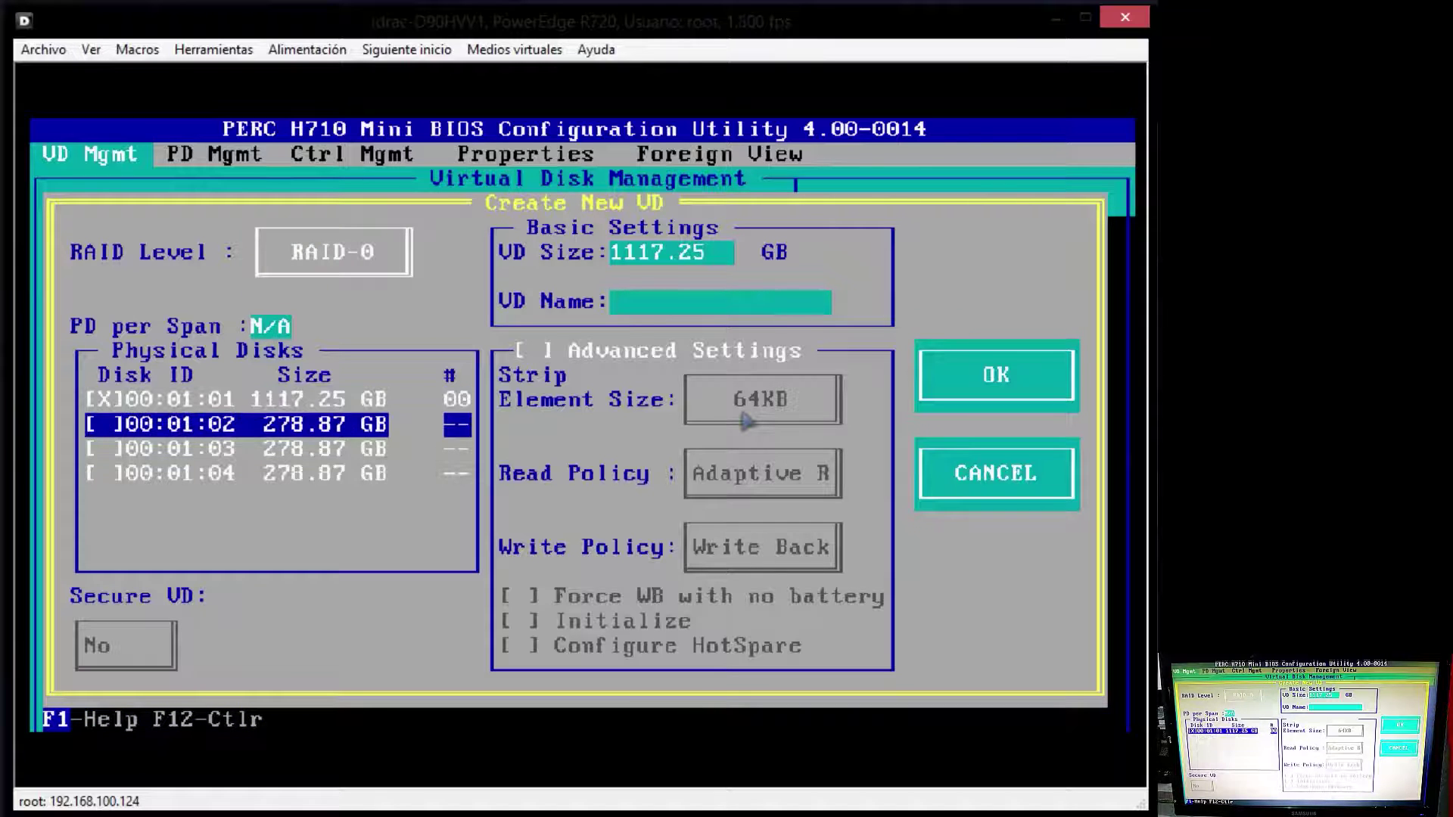
key(Up)
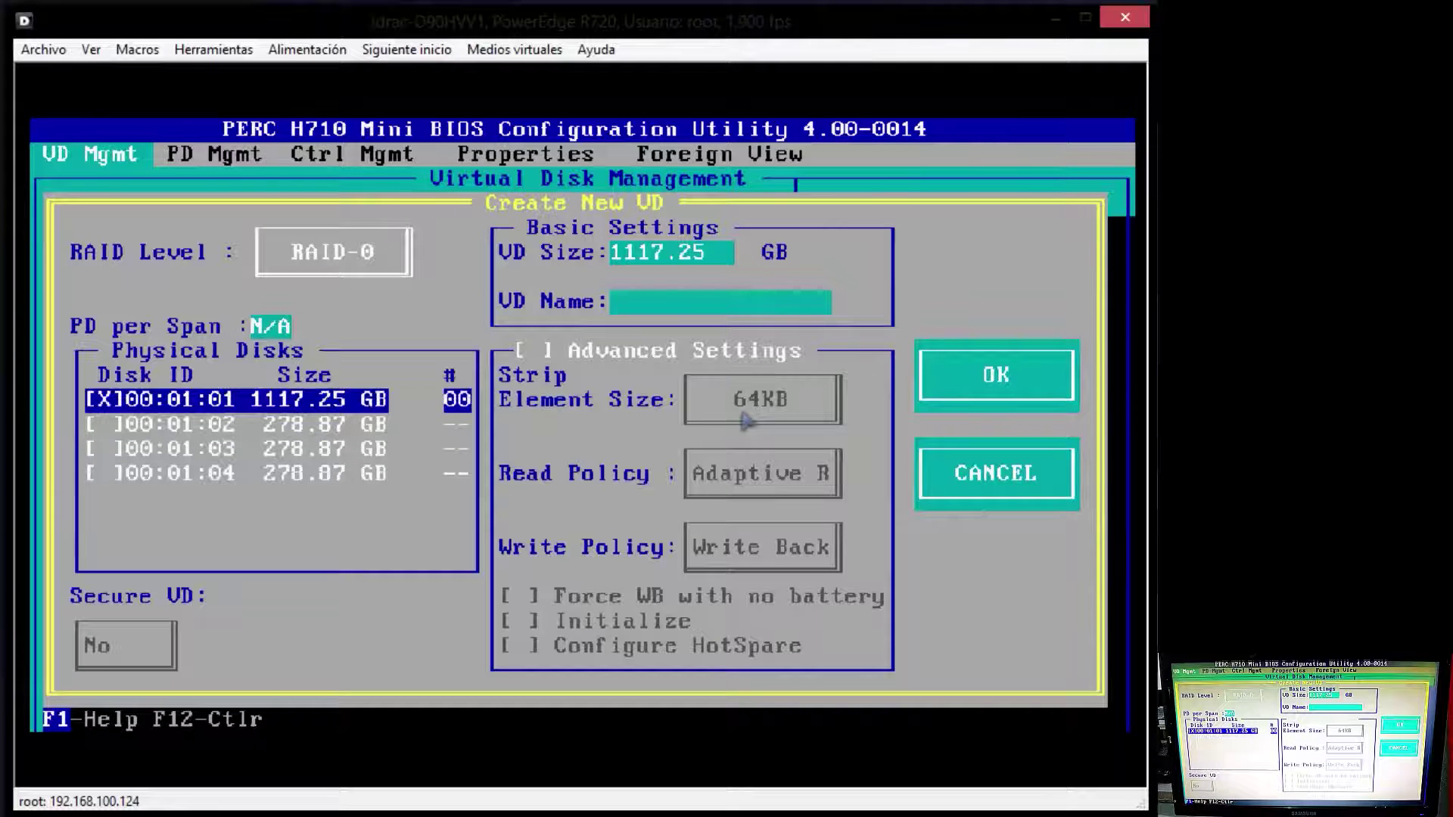
Step: Name the 1117.25 GB virtual disk 'Owicron' and move focus to OK
key(Tab)
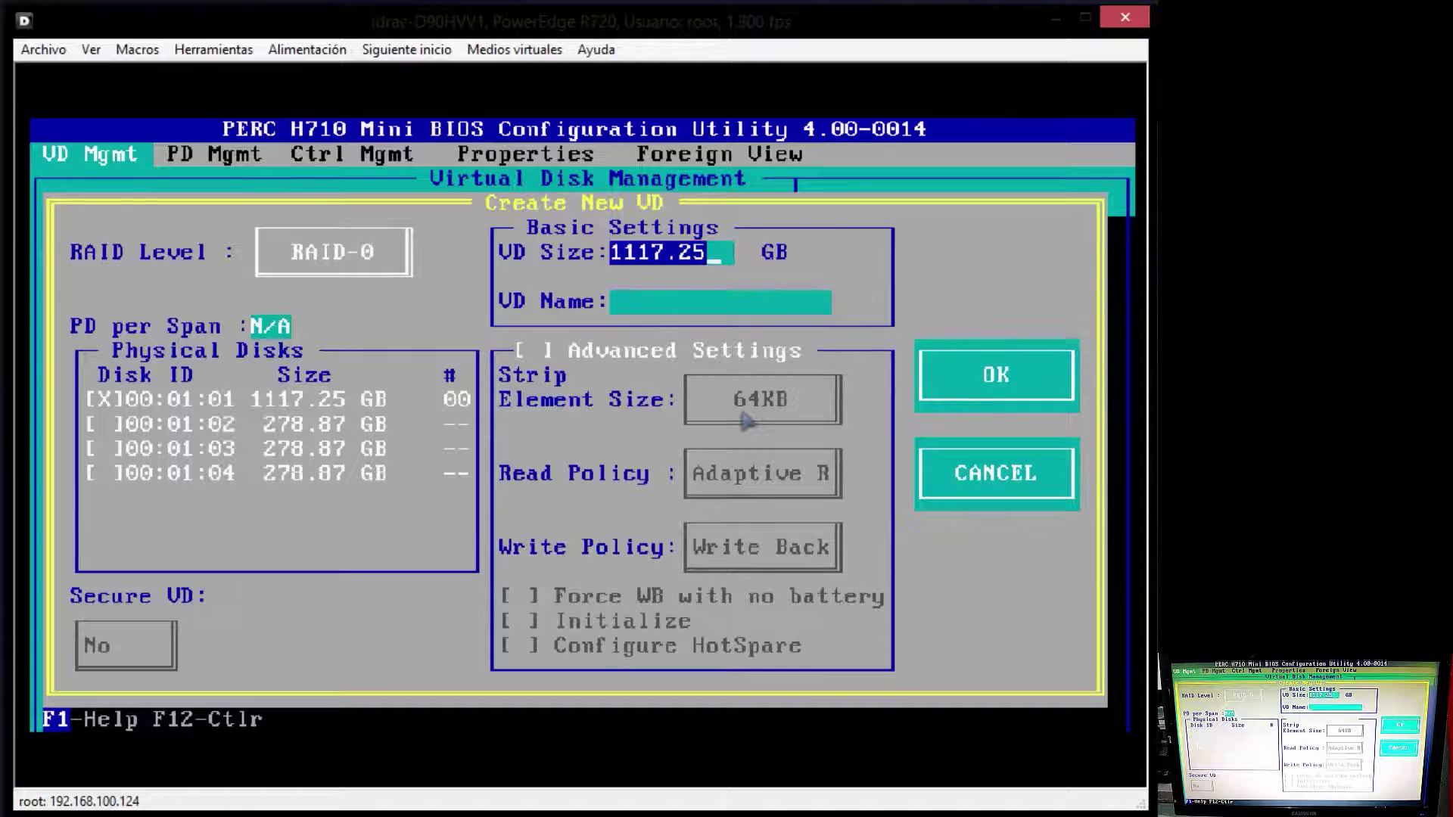
key(Tab)
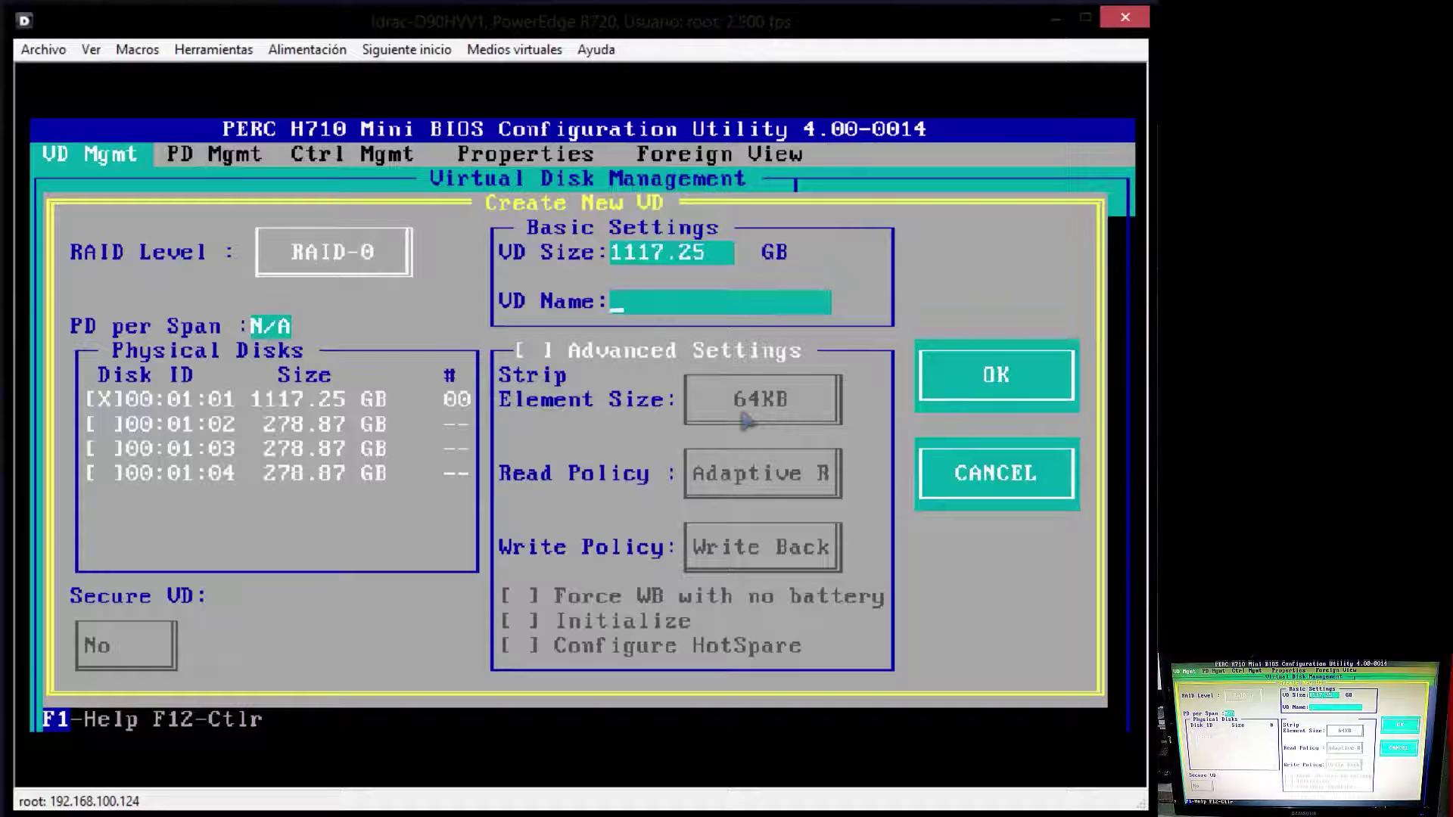
text(oQWI)
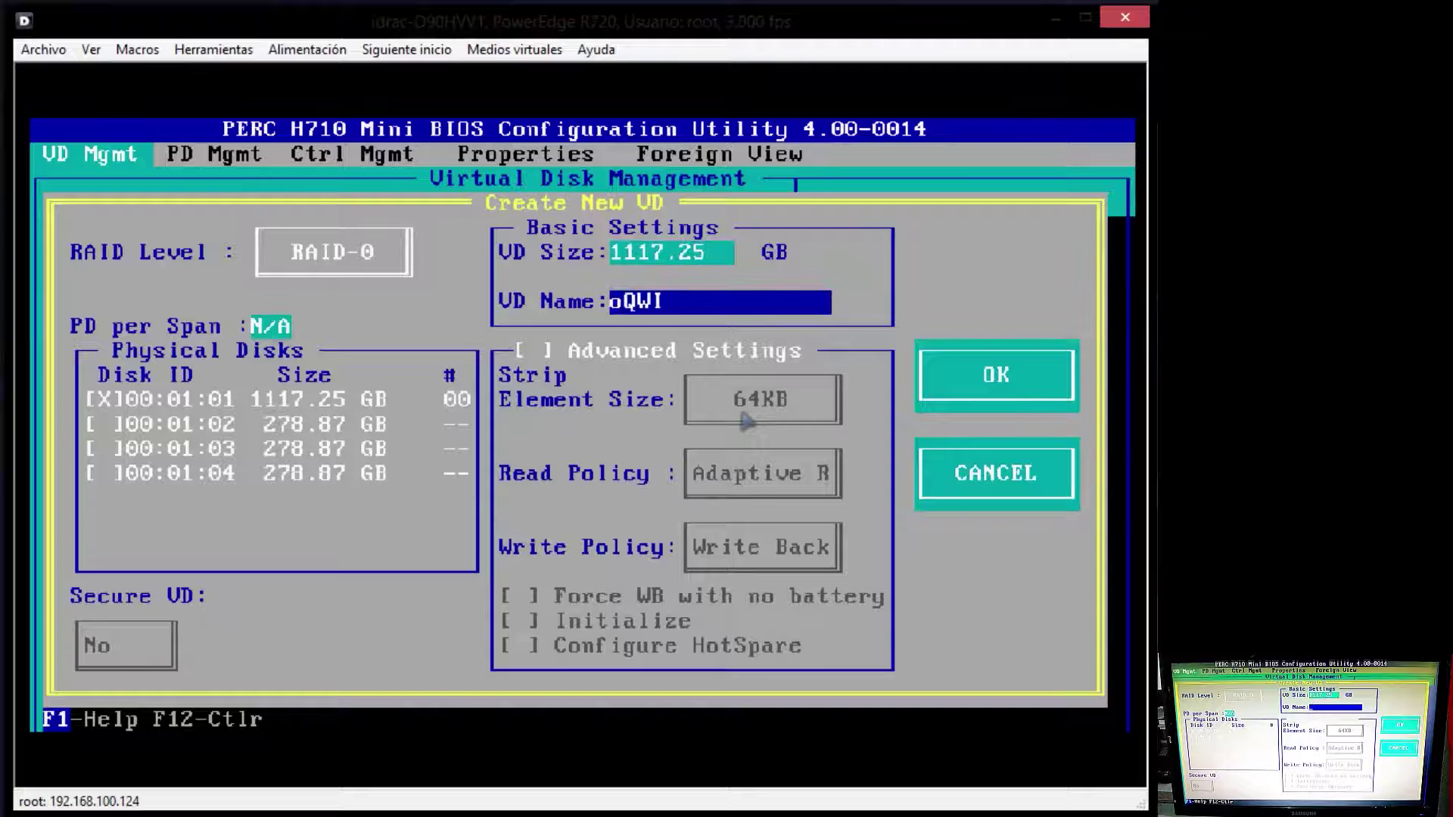
key(BackSpace)
key(BackSpace)
key(BackSpace)
key(BackSpace)
text(Oqw)
key(BackSpace)
key(BackSpace)
key(BackSpace)
text(Owq)
key(BackSpace)
text(icron)
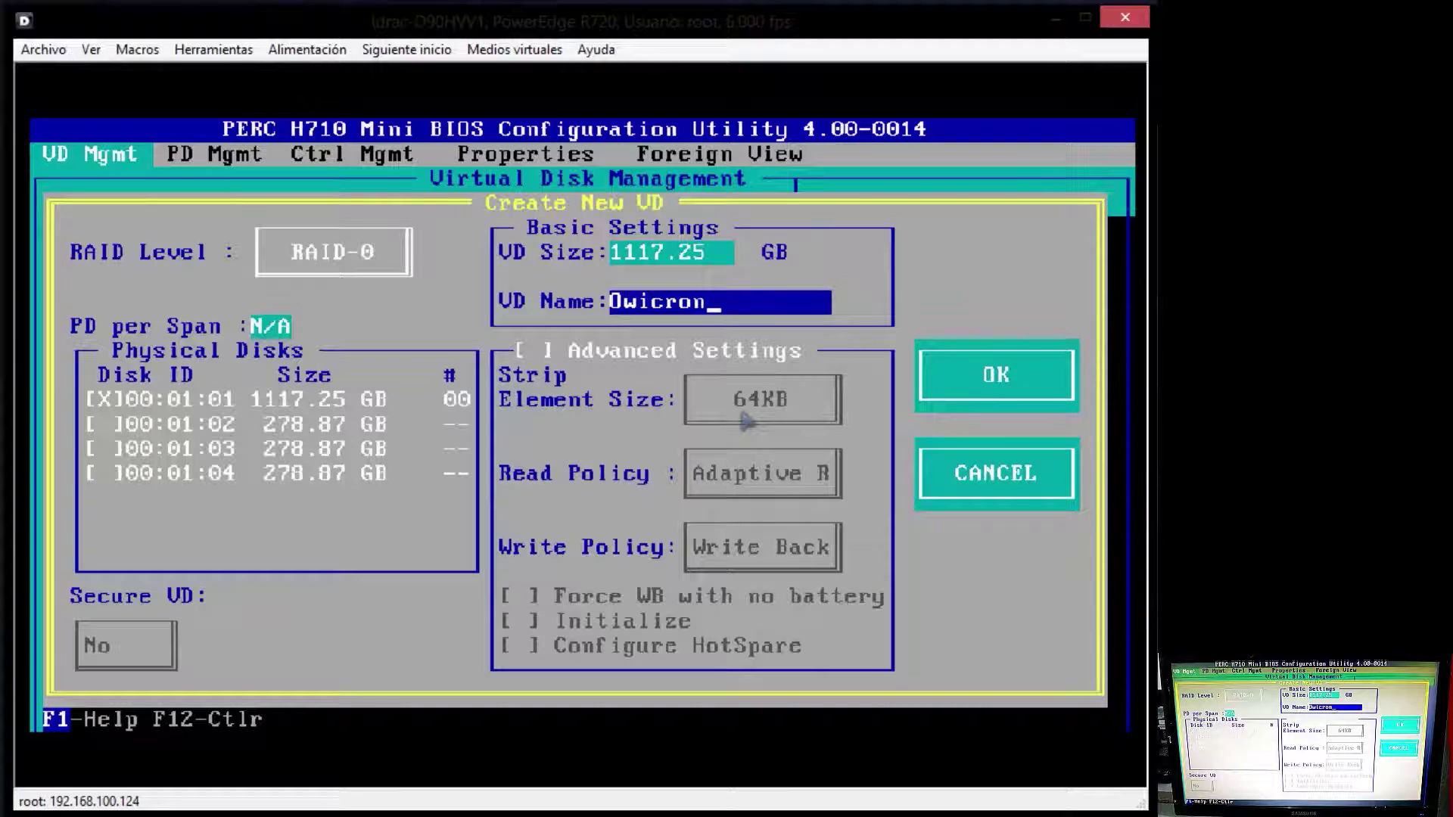
key(Tab)
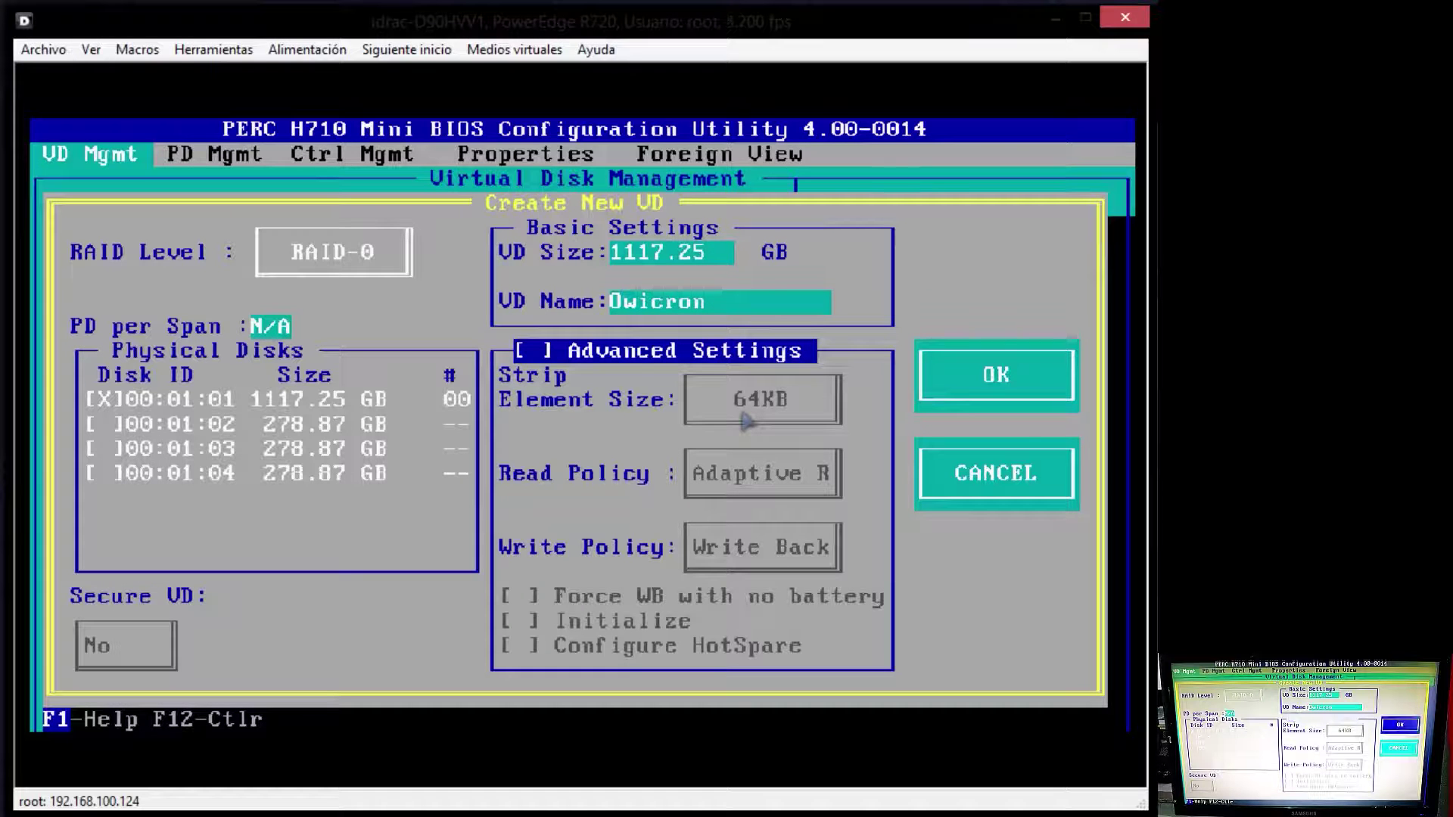
key(Tab)
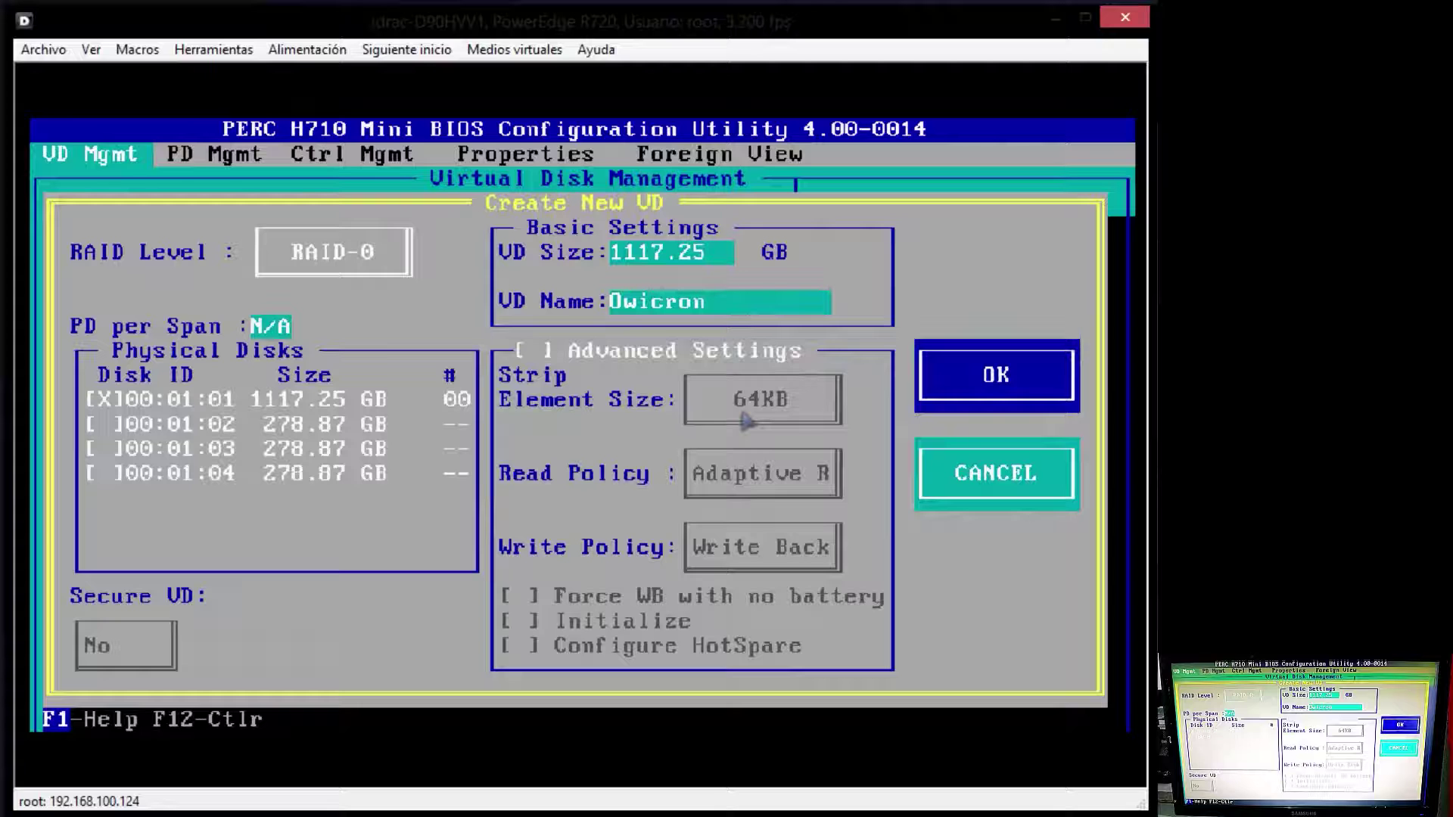
Step: Create the Owicron virtual disk, acknowledge the initialization notice, and reselect it
key(Return)
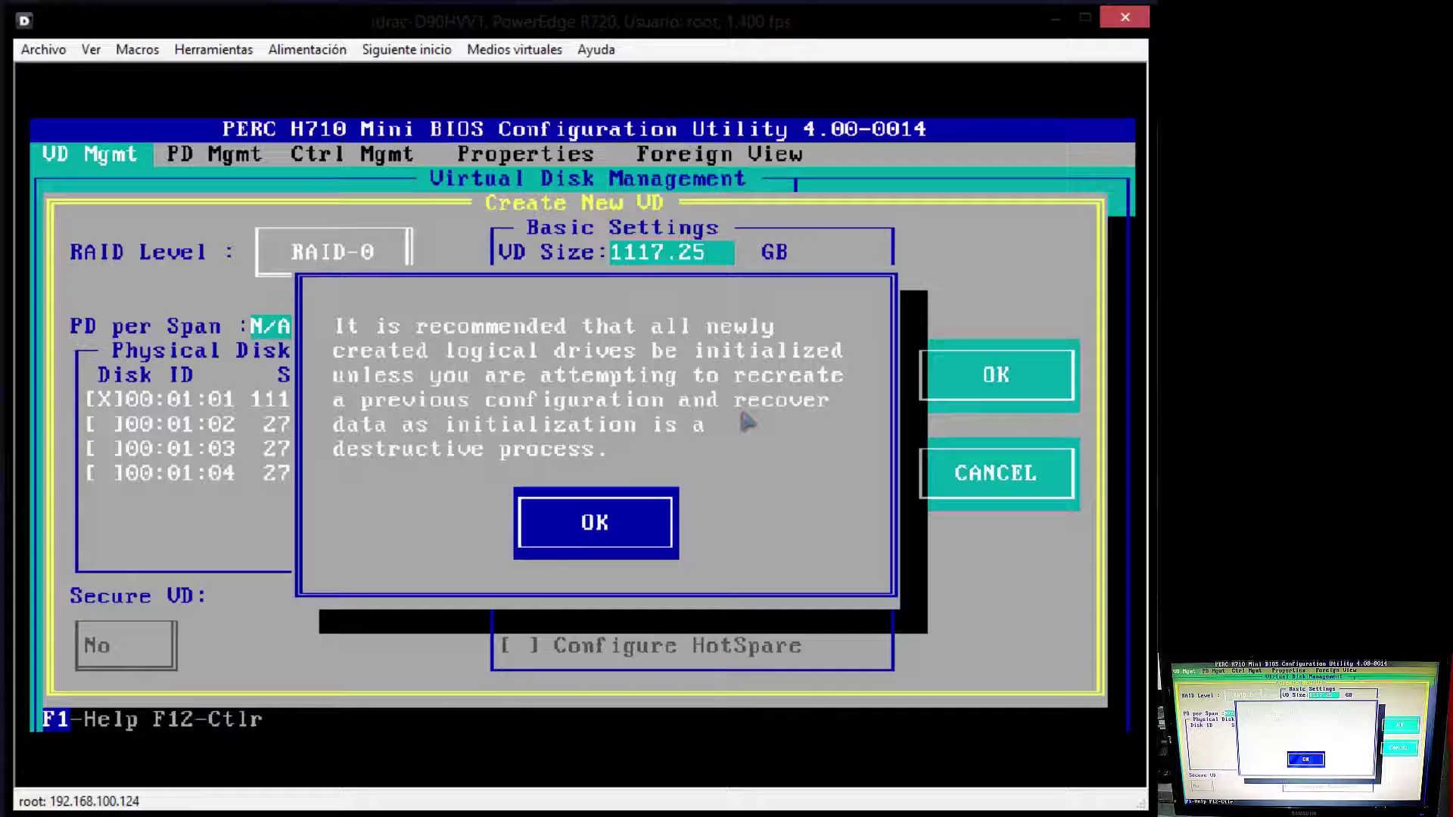
key(Return)
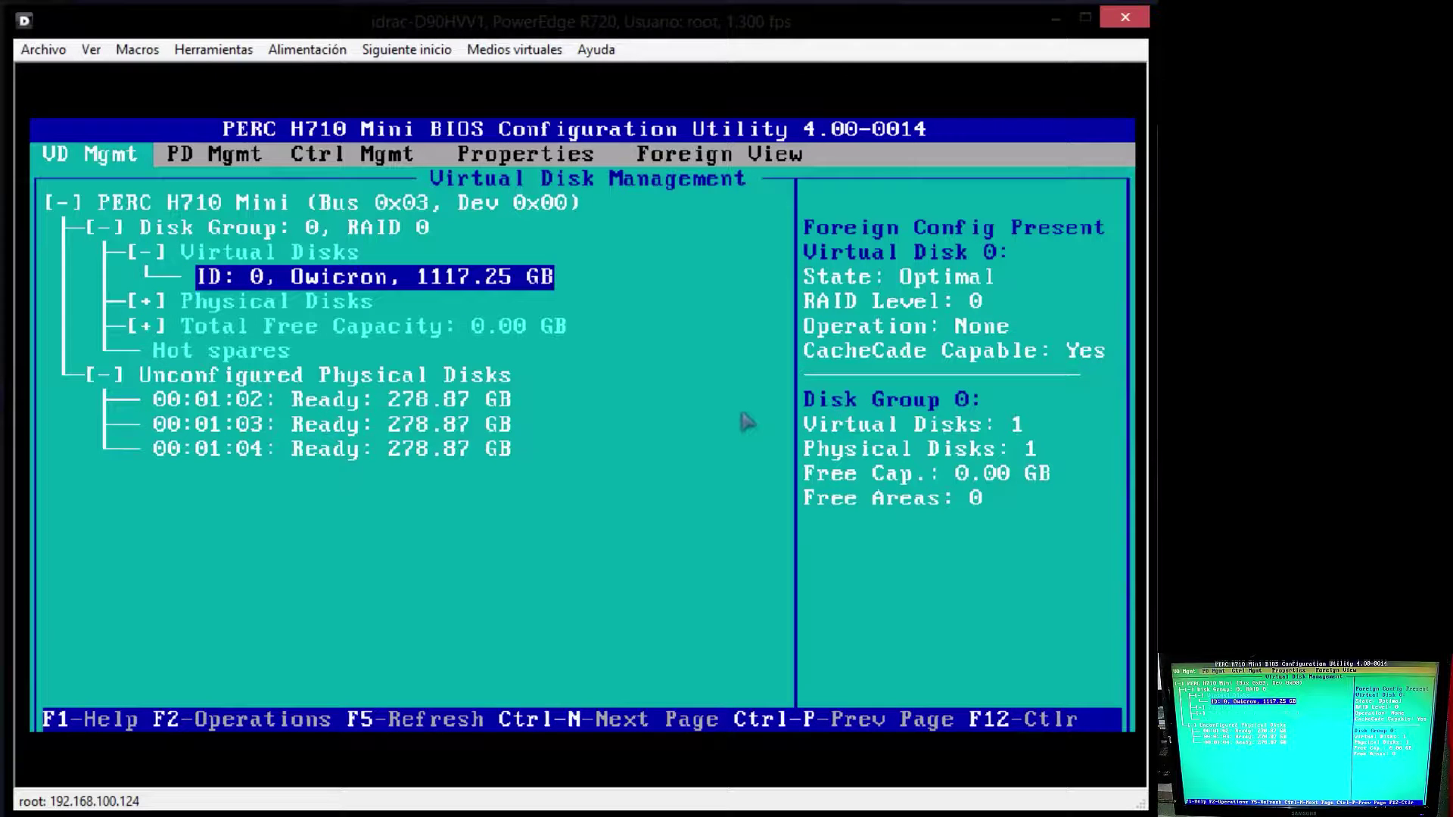
key(Up)
key(Down)
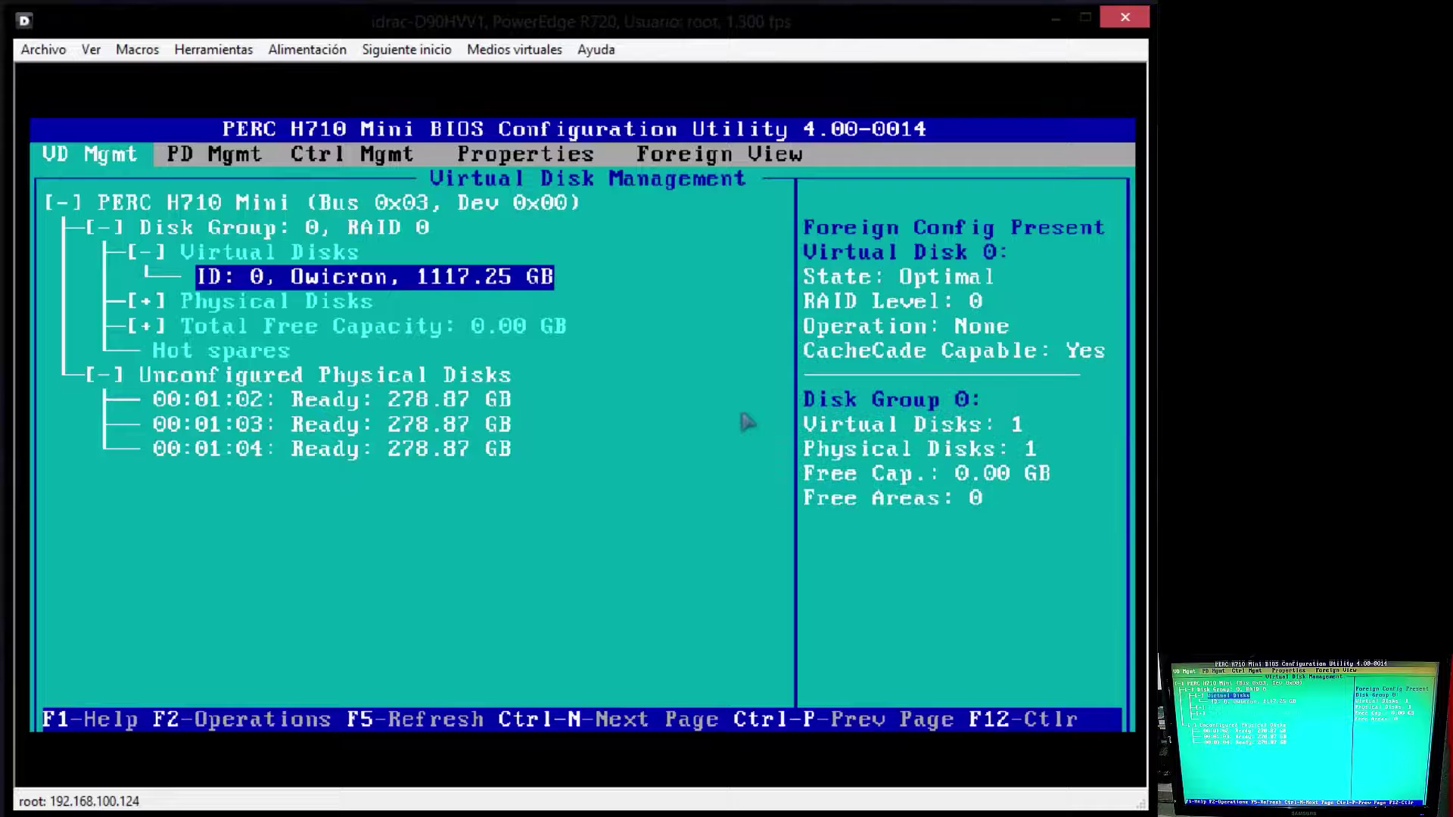
key(Up)
key(Down)
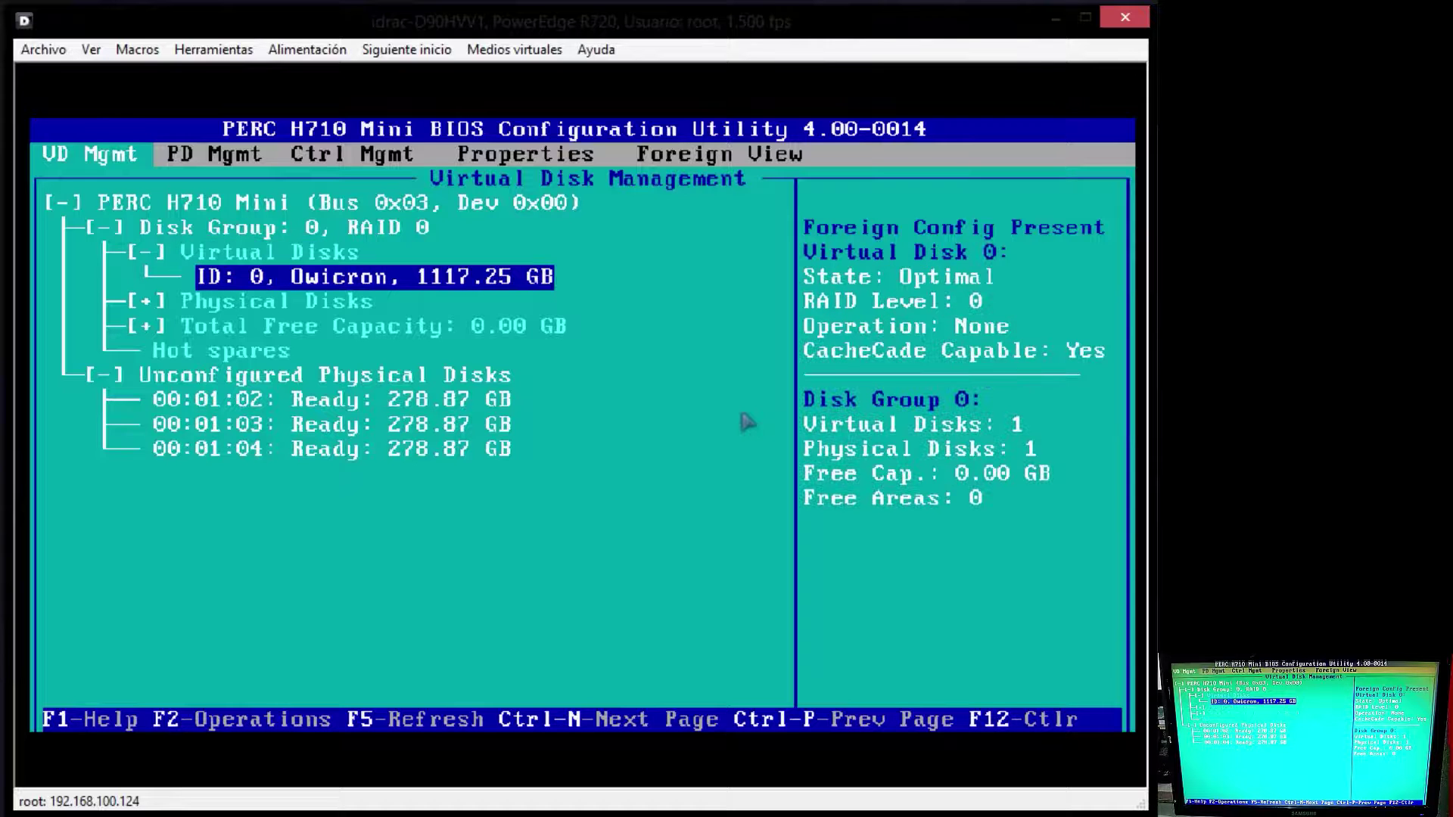
Step: Fast-initialize virtual disk 0, confirming the data warning and completion message
key(F2)
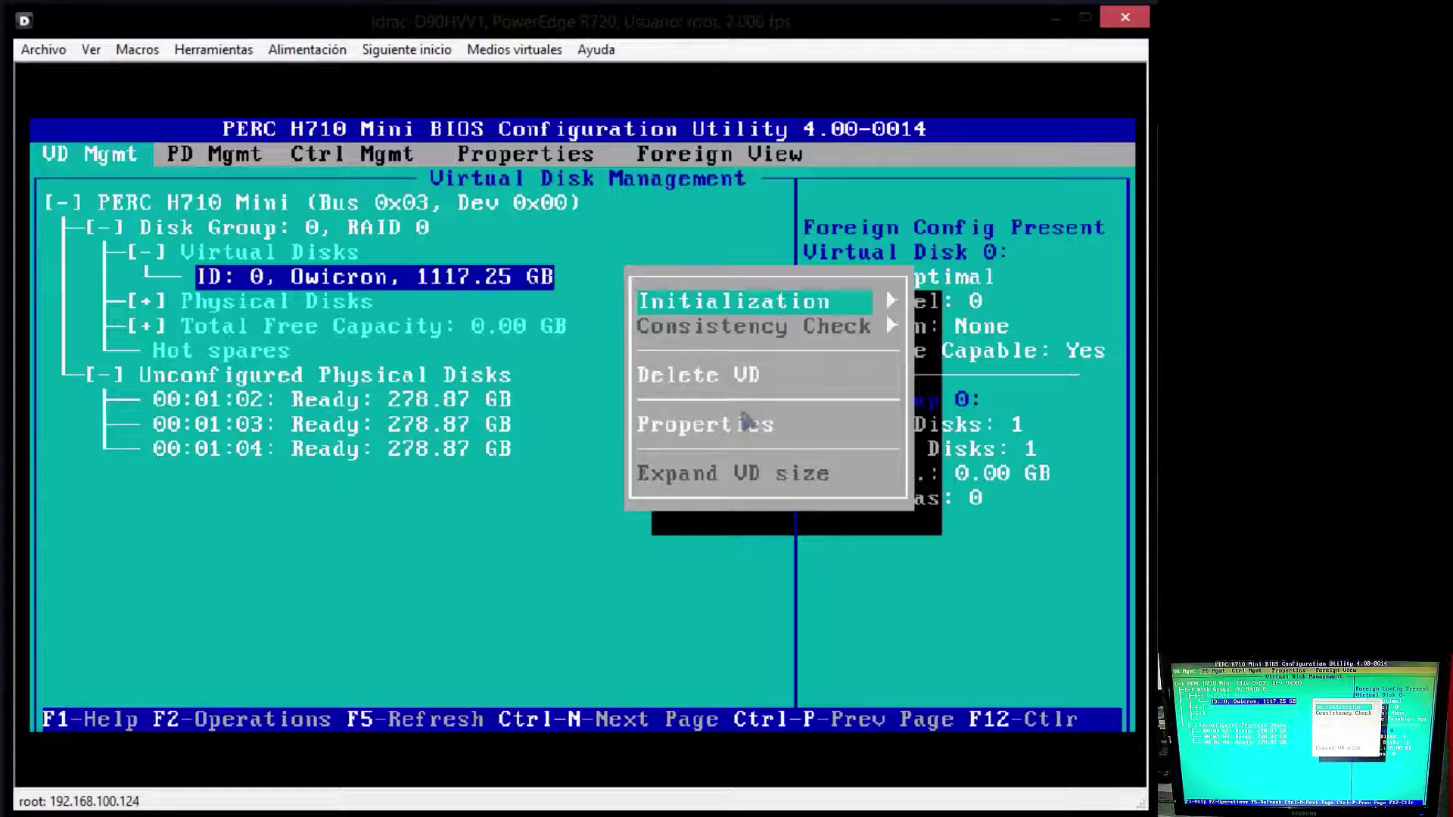
key(Right)
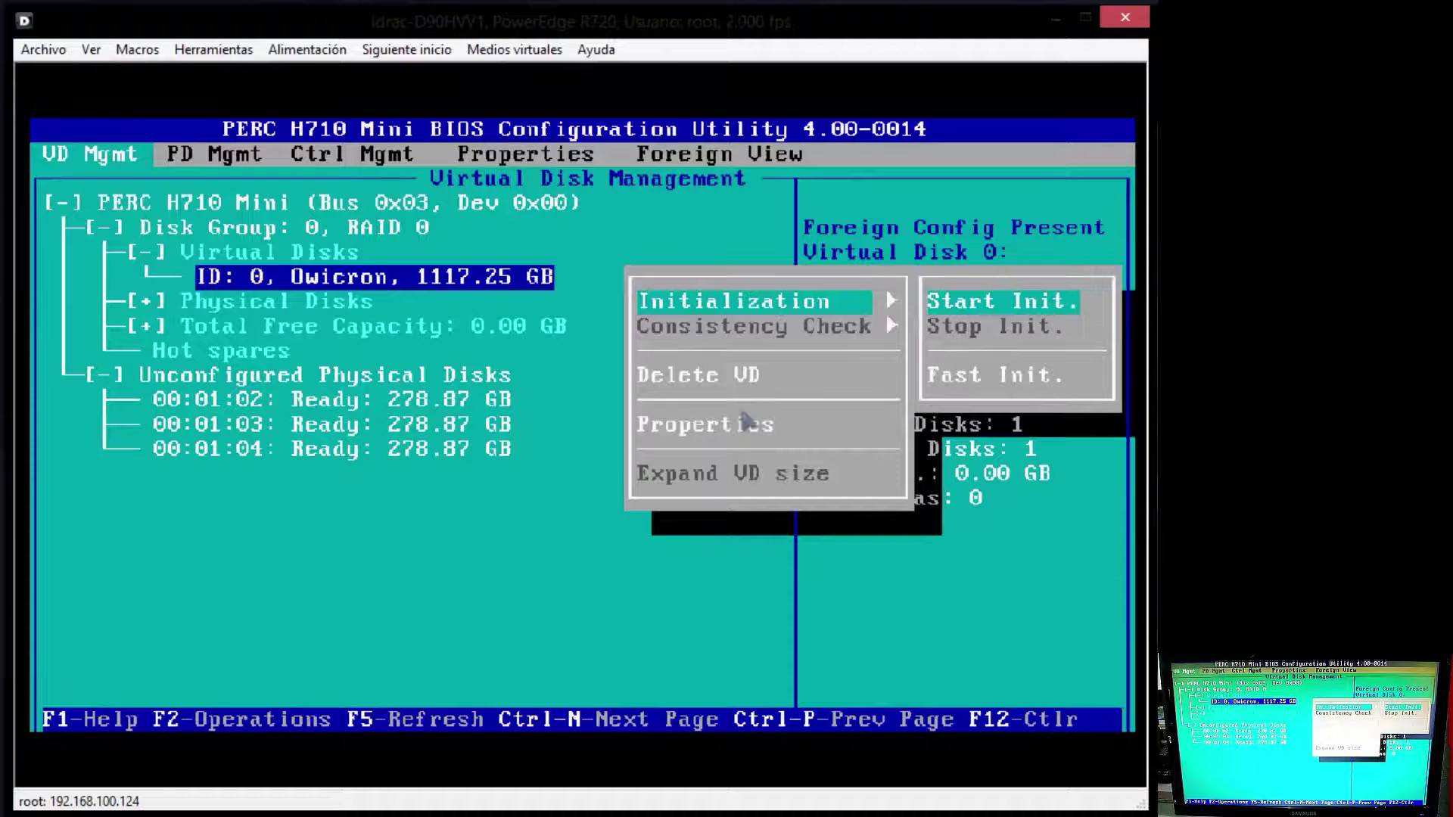
key(Escape)
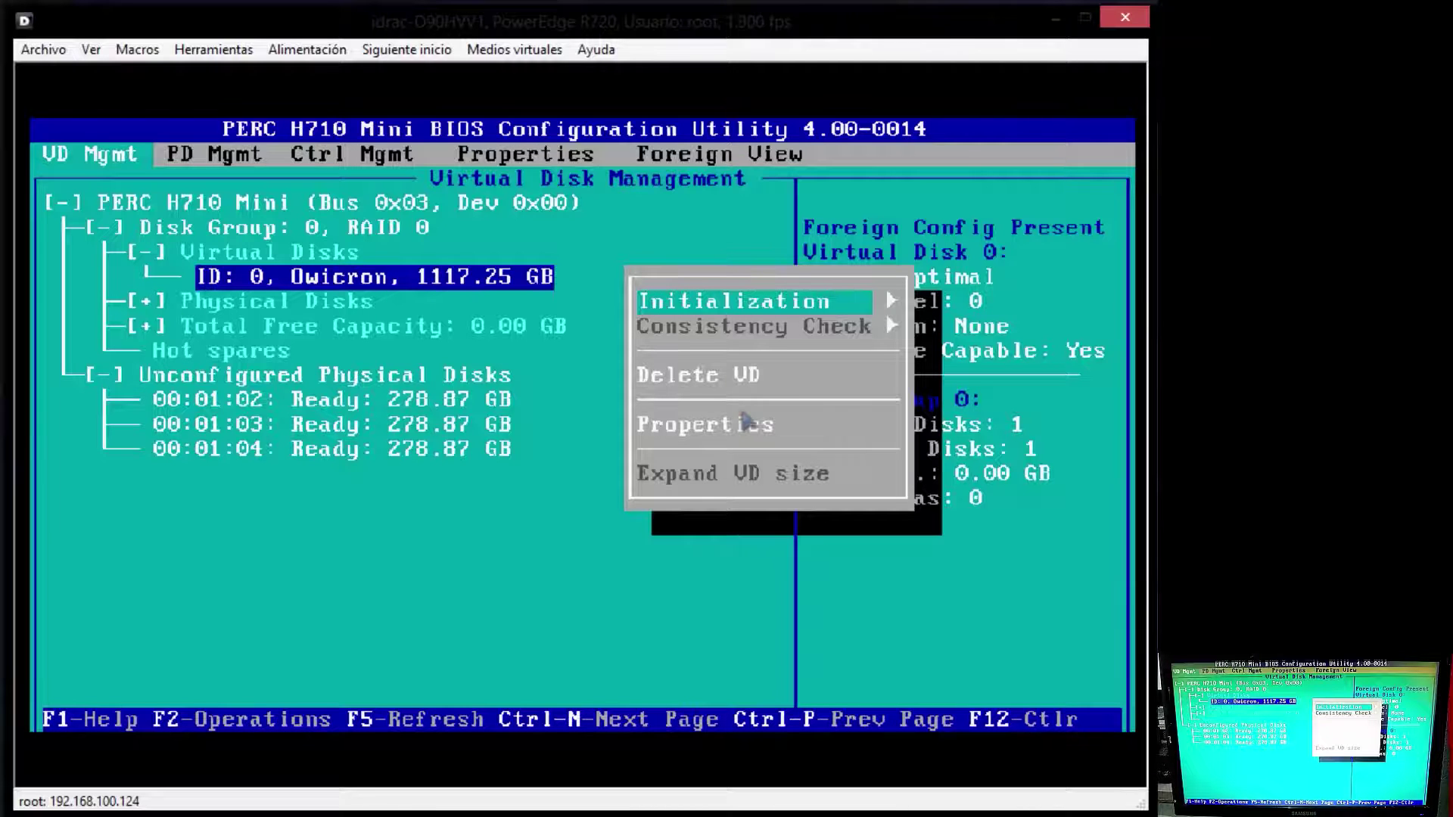
key(Right)
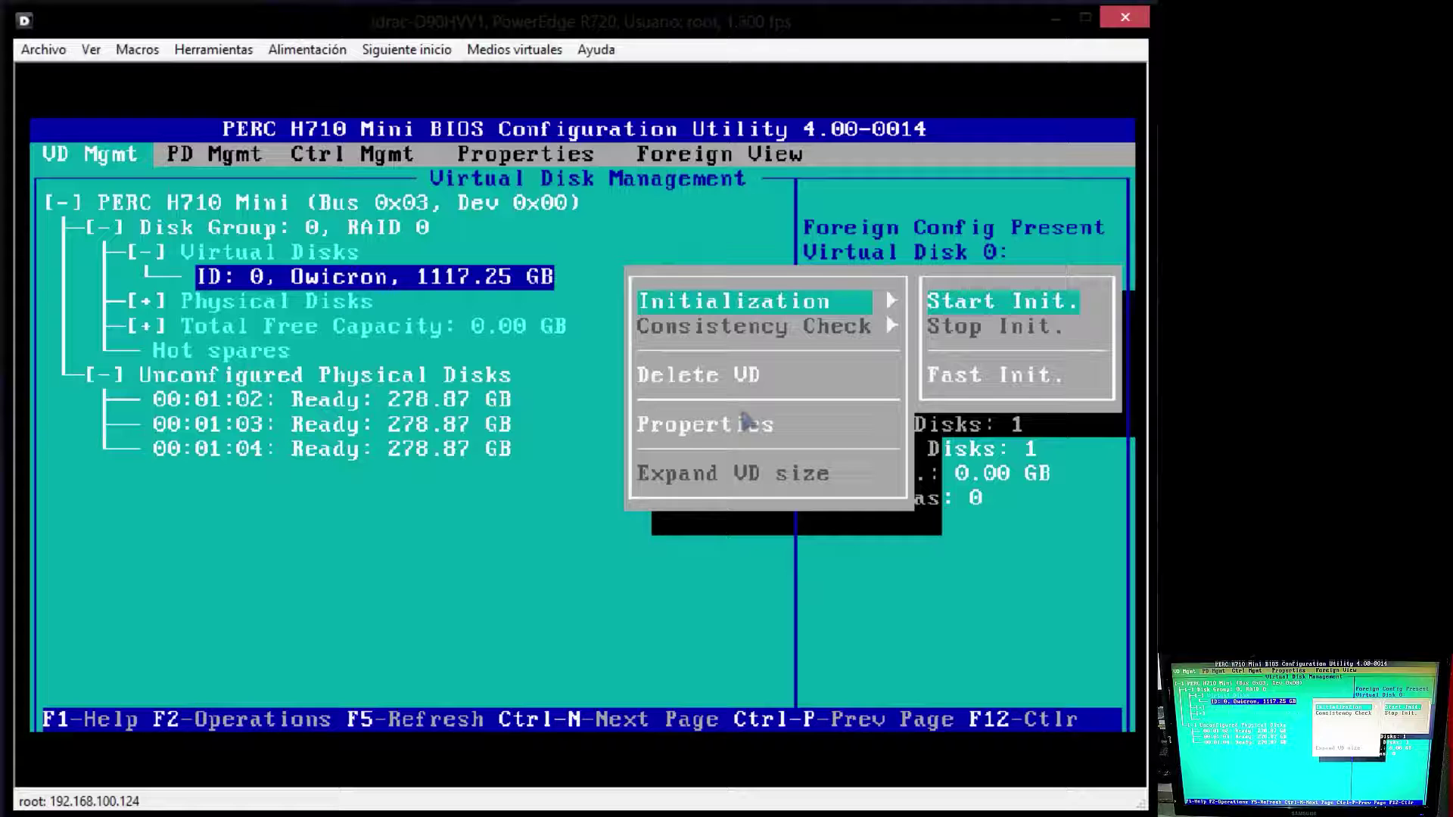
key(Down)
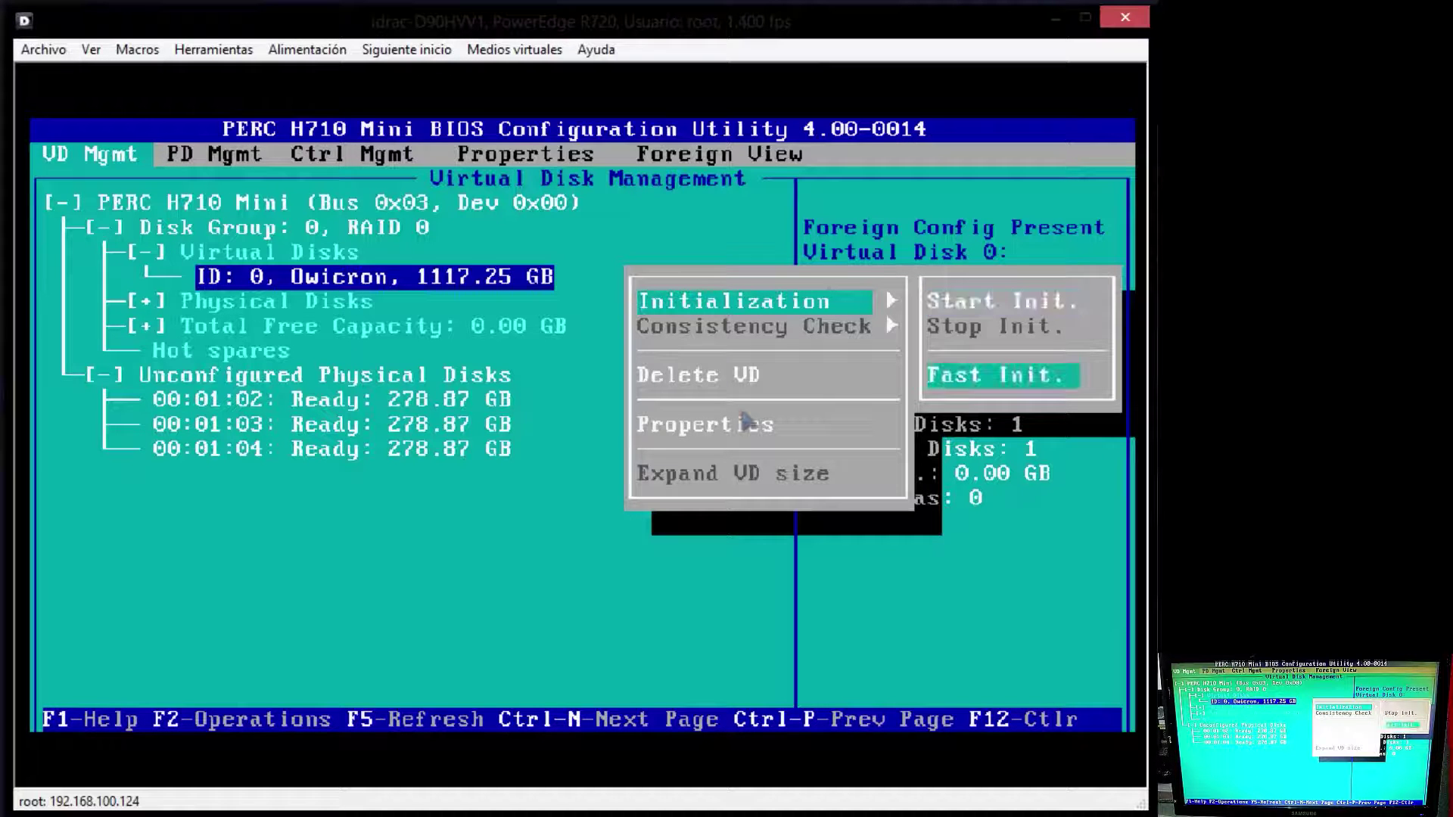
key(Up)
key(Down)
key(Up)
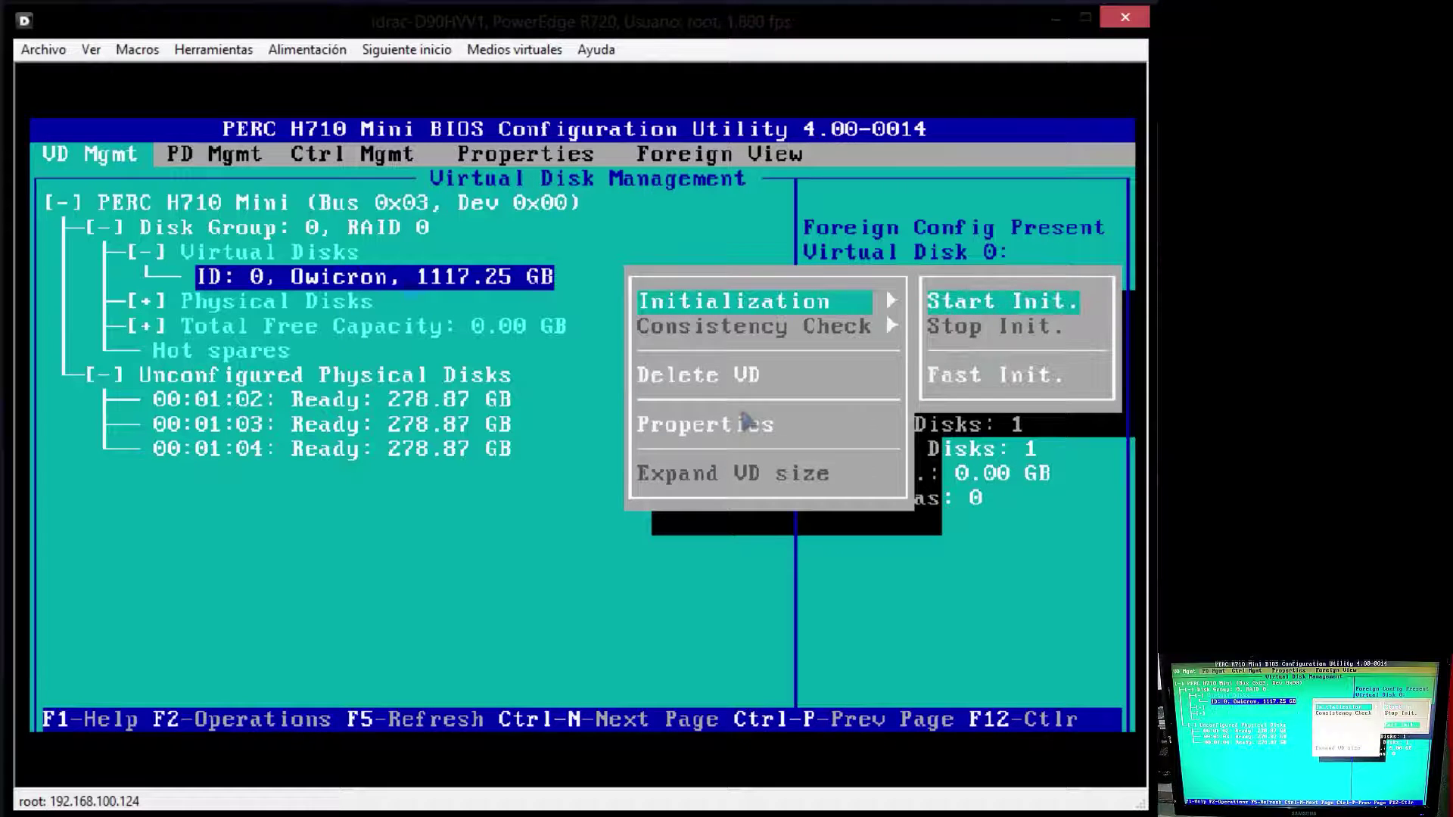
key(Down)
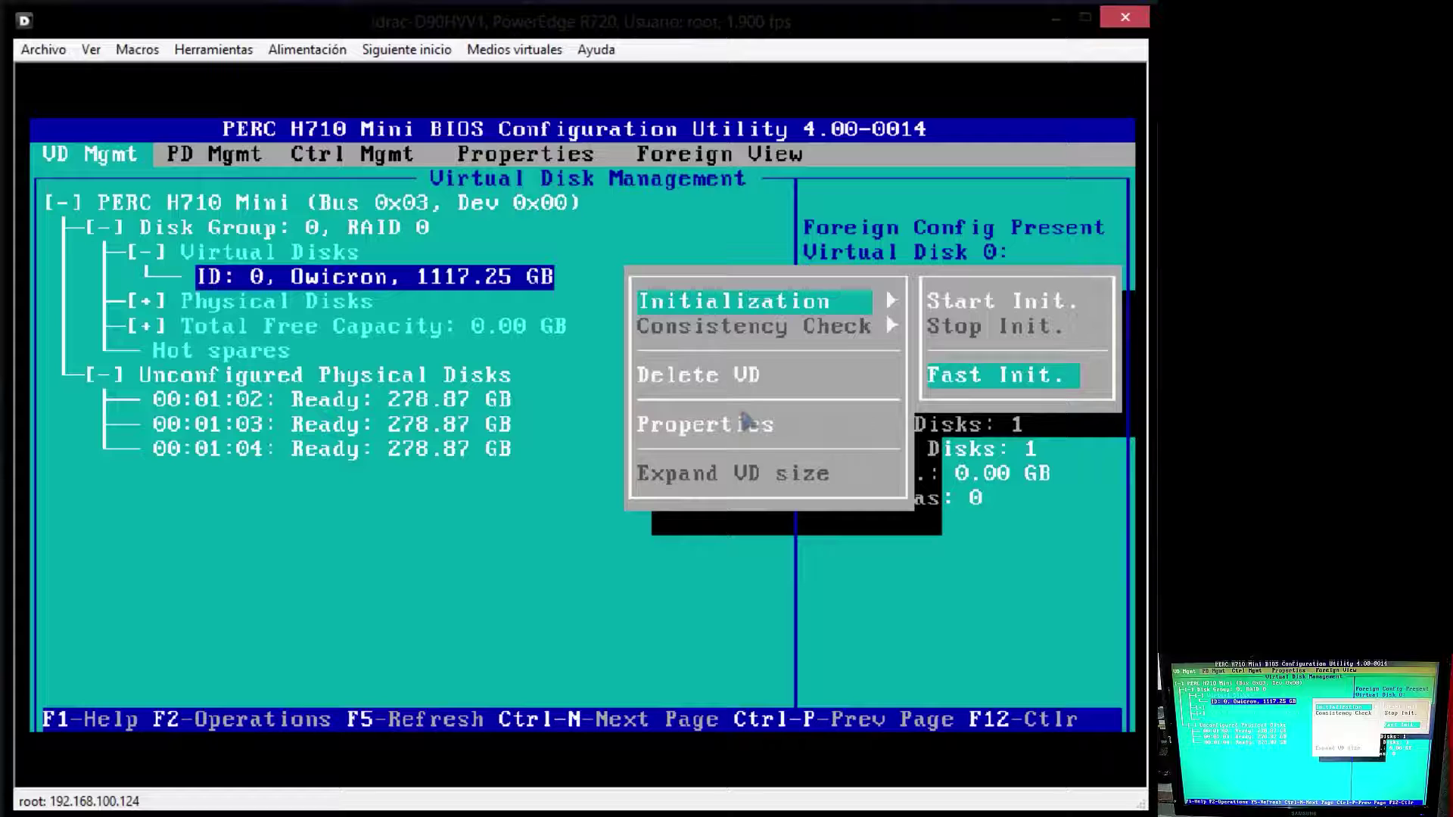
key(Return)
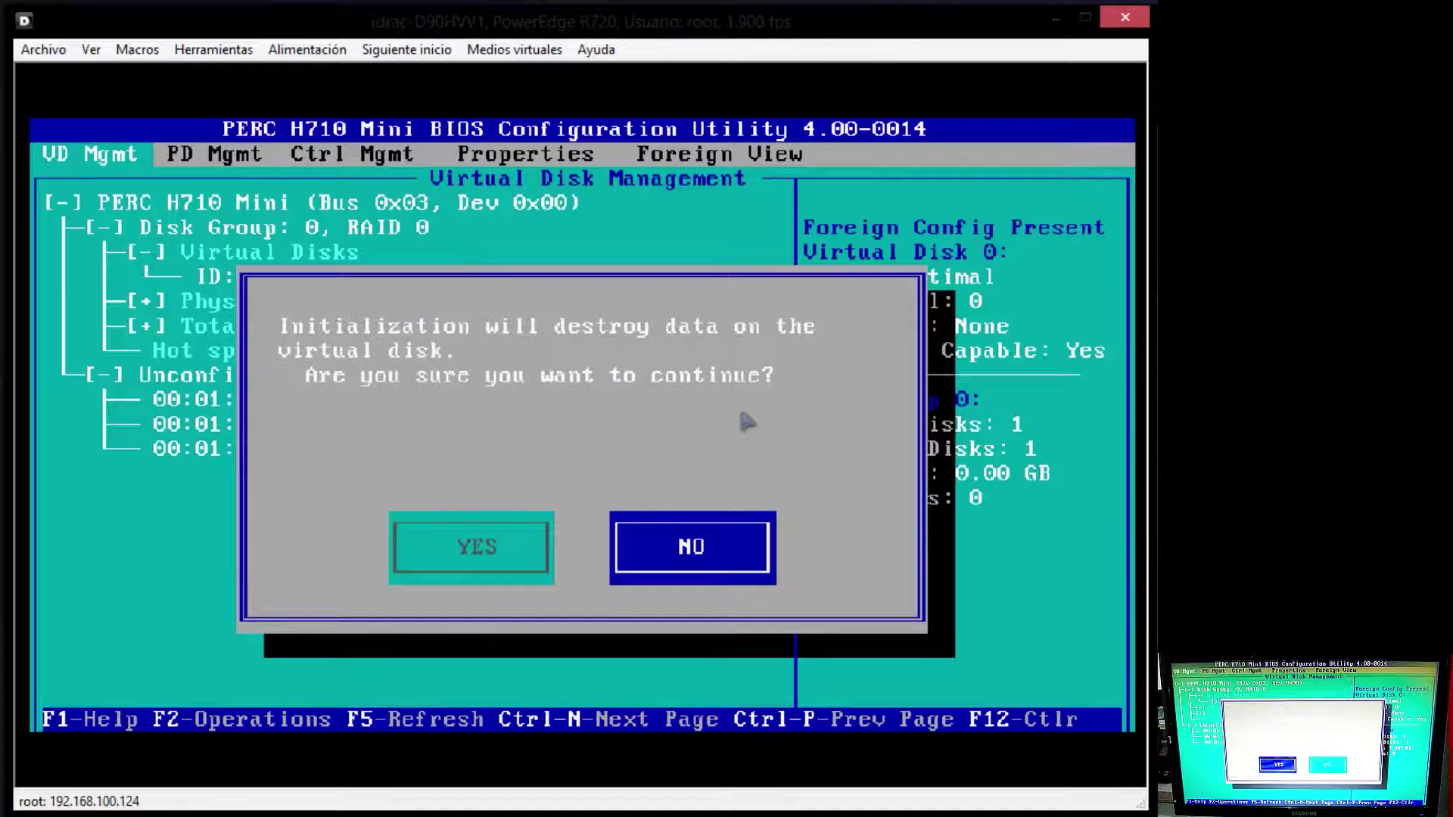
key(Left)
key(Return)
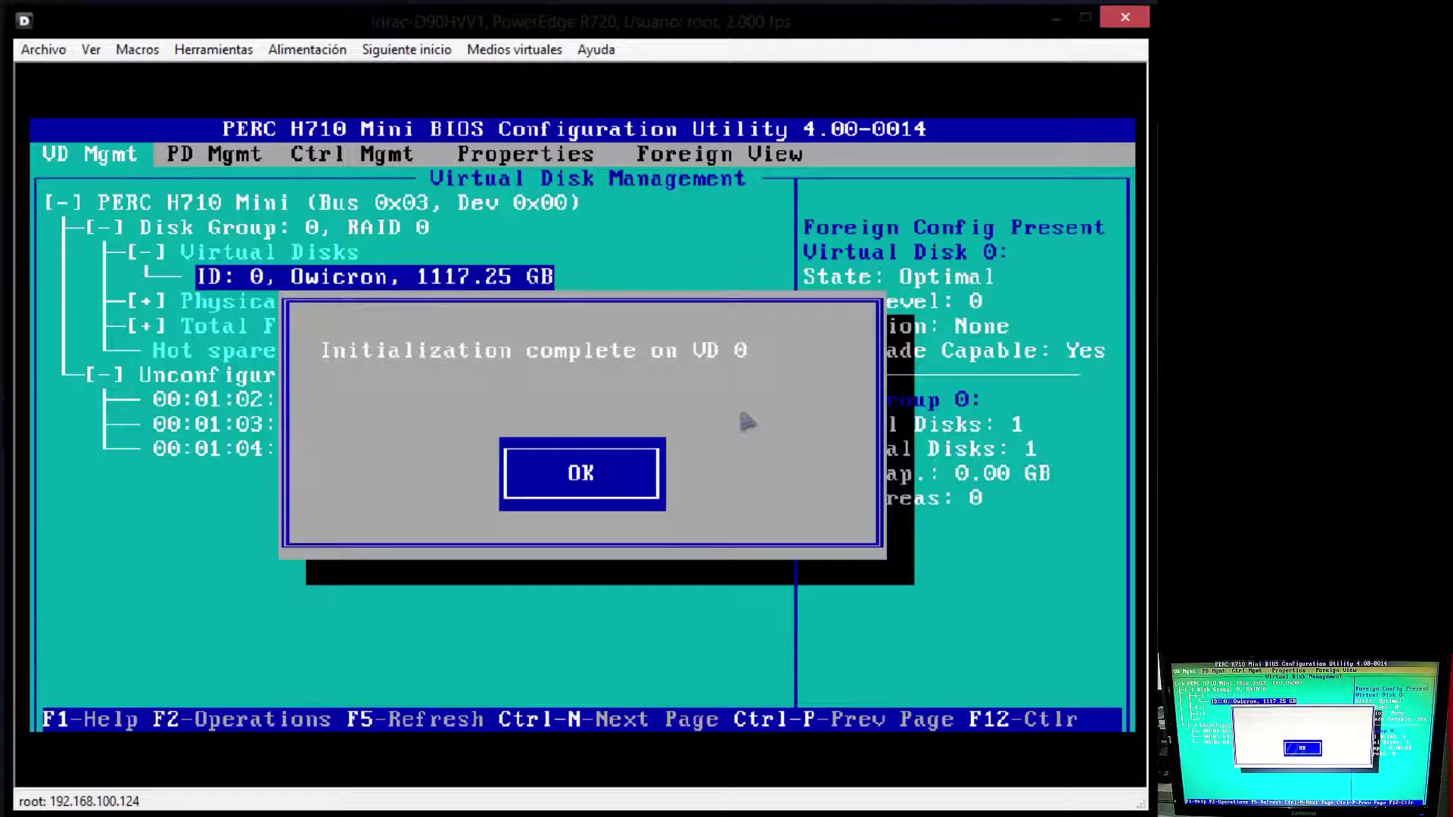
key(Return)
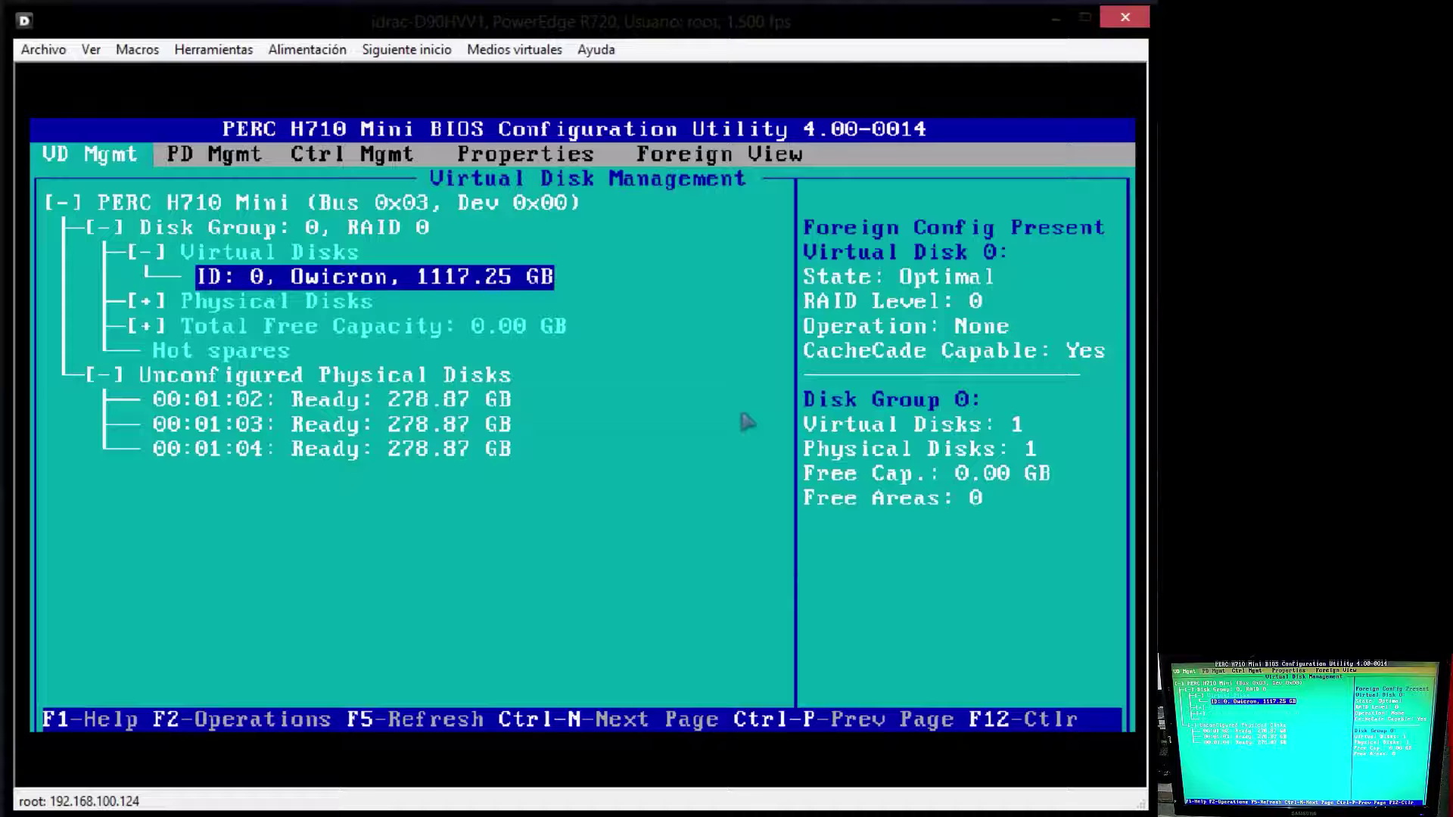
Step: Exit the PERC utility, send Ctrl-Alt-Del via Macros, and press F11 for Boot Manager
key(Escape)
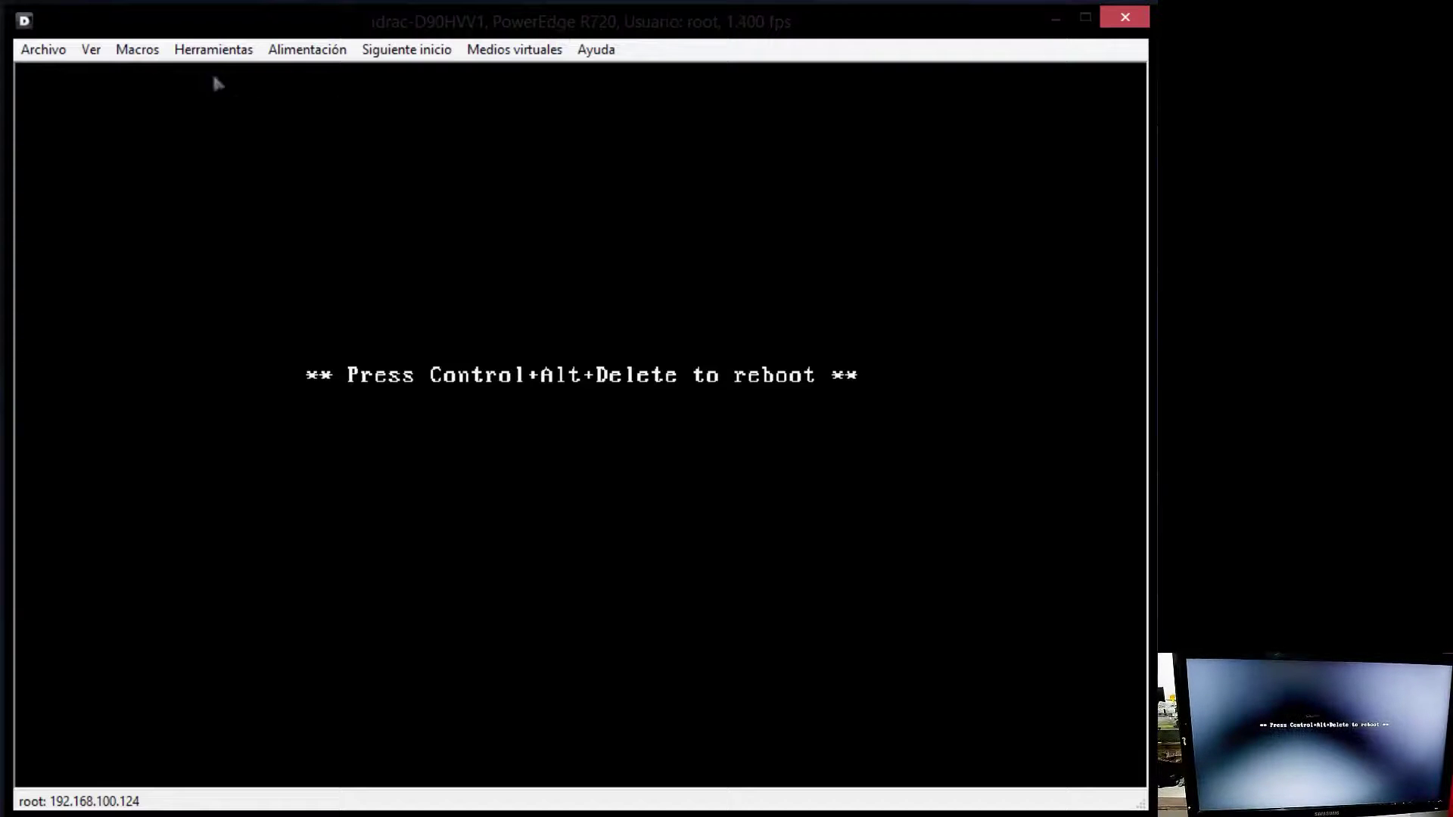
click(149, 53)
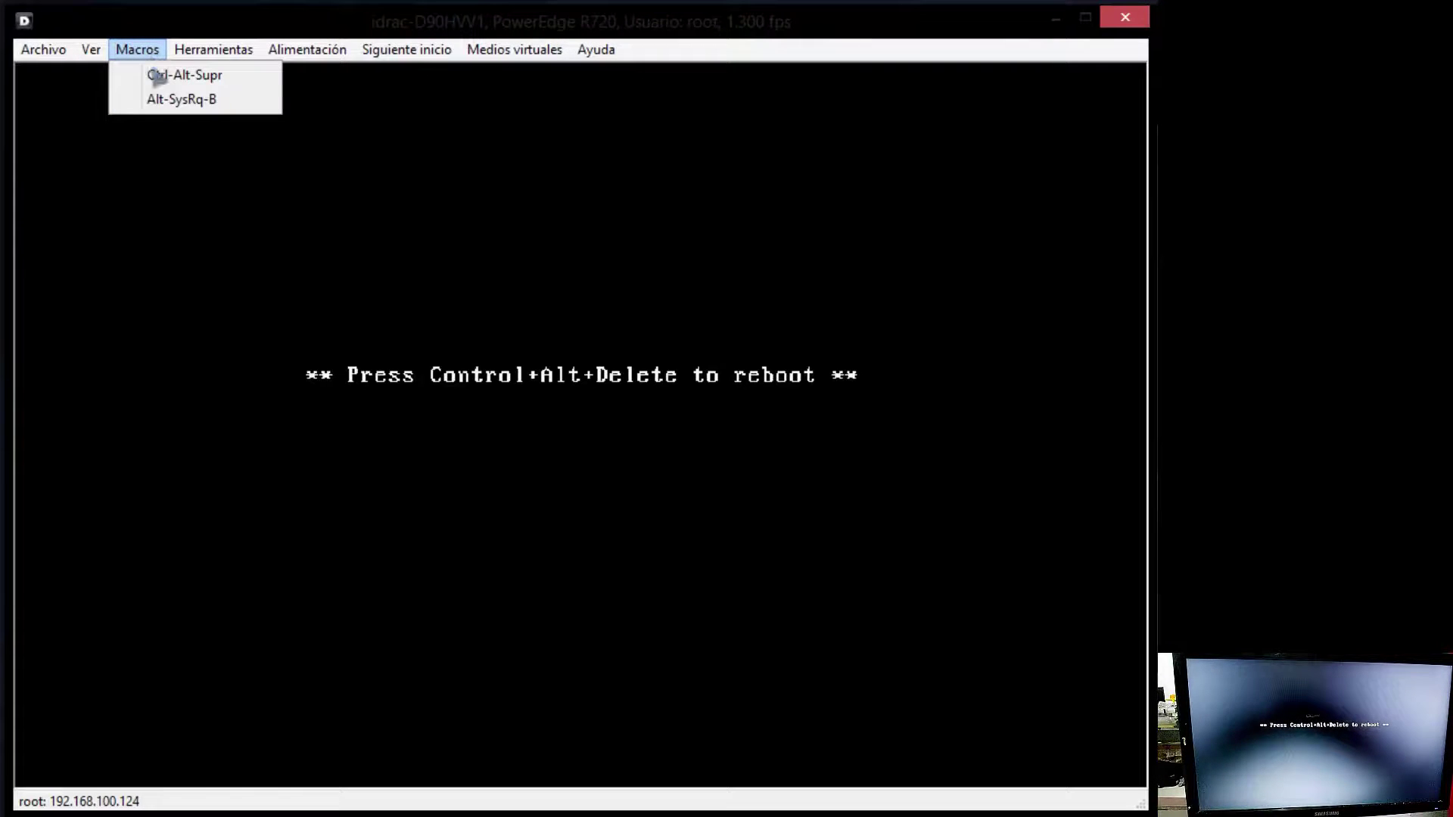
click(158, 75)
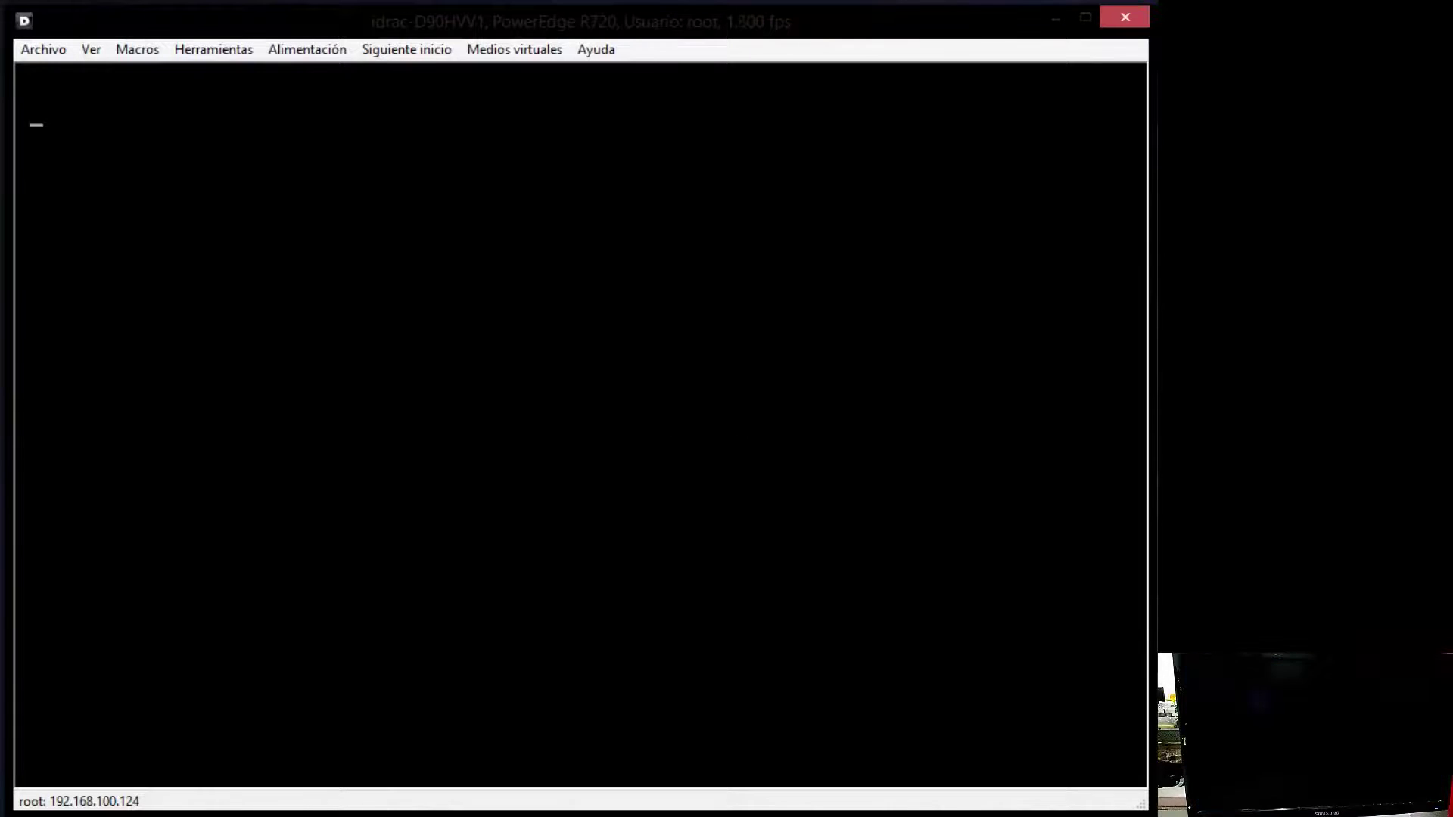
key(F11)
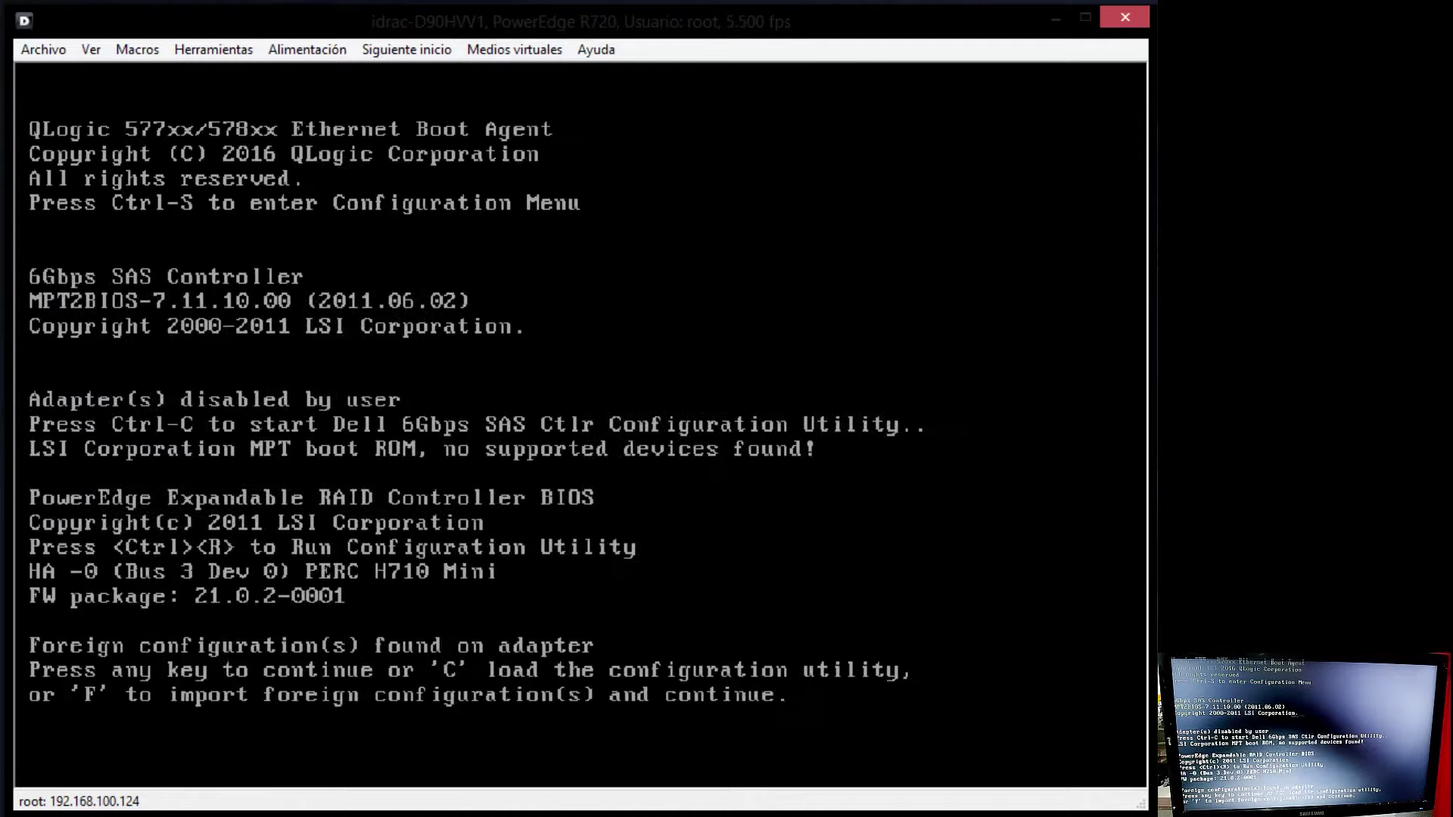
Step: Continue past the foreign configuration prompt and open the BIOS Boot Menu
key(Return)
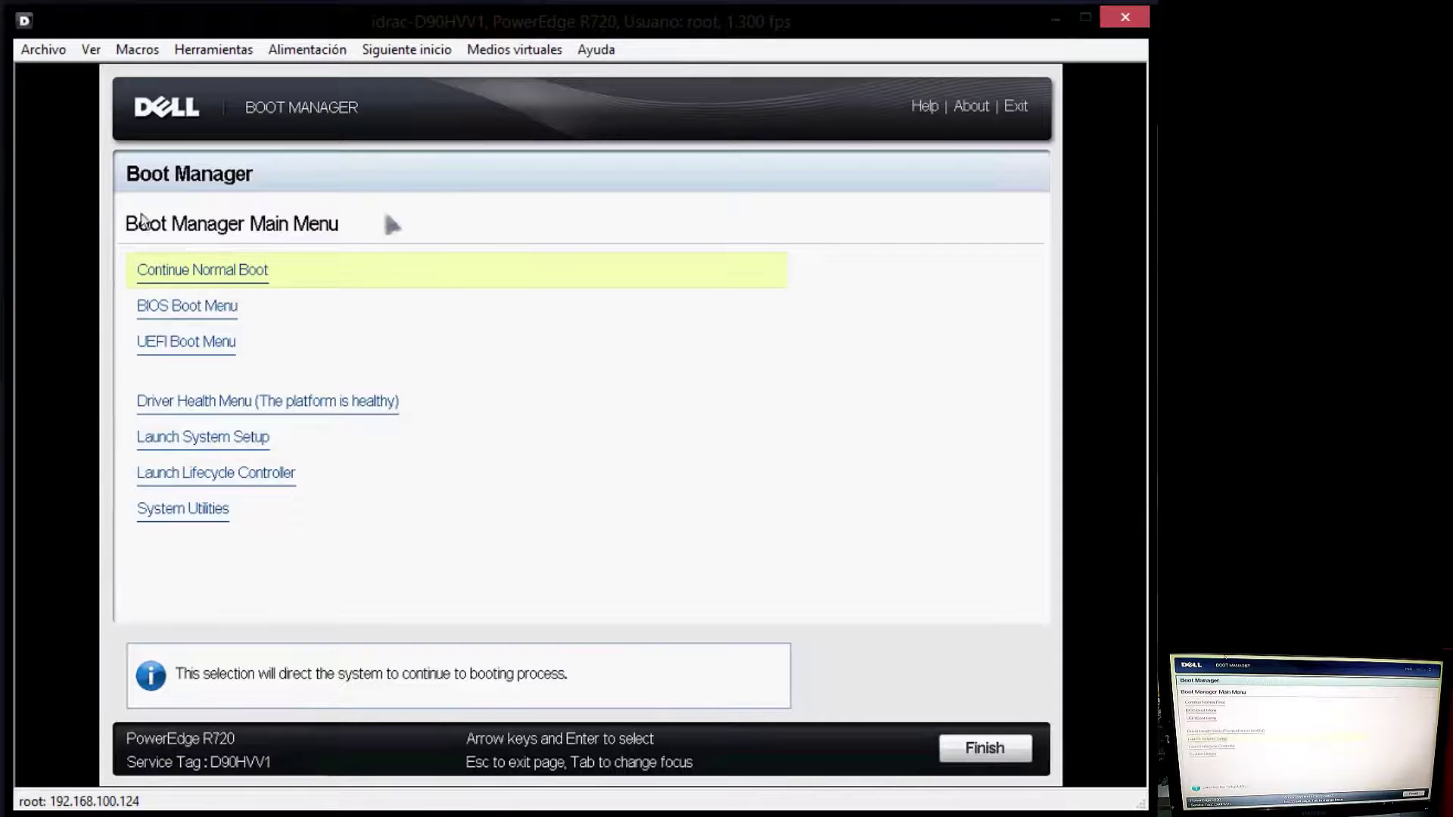
click(303, 345)
click(513, 322)
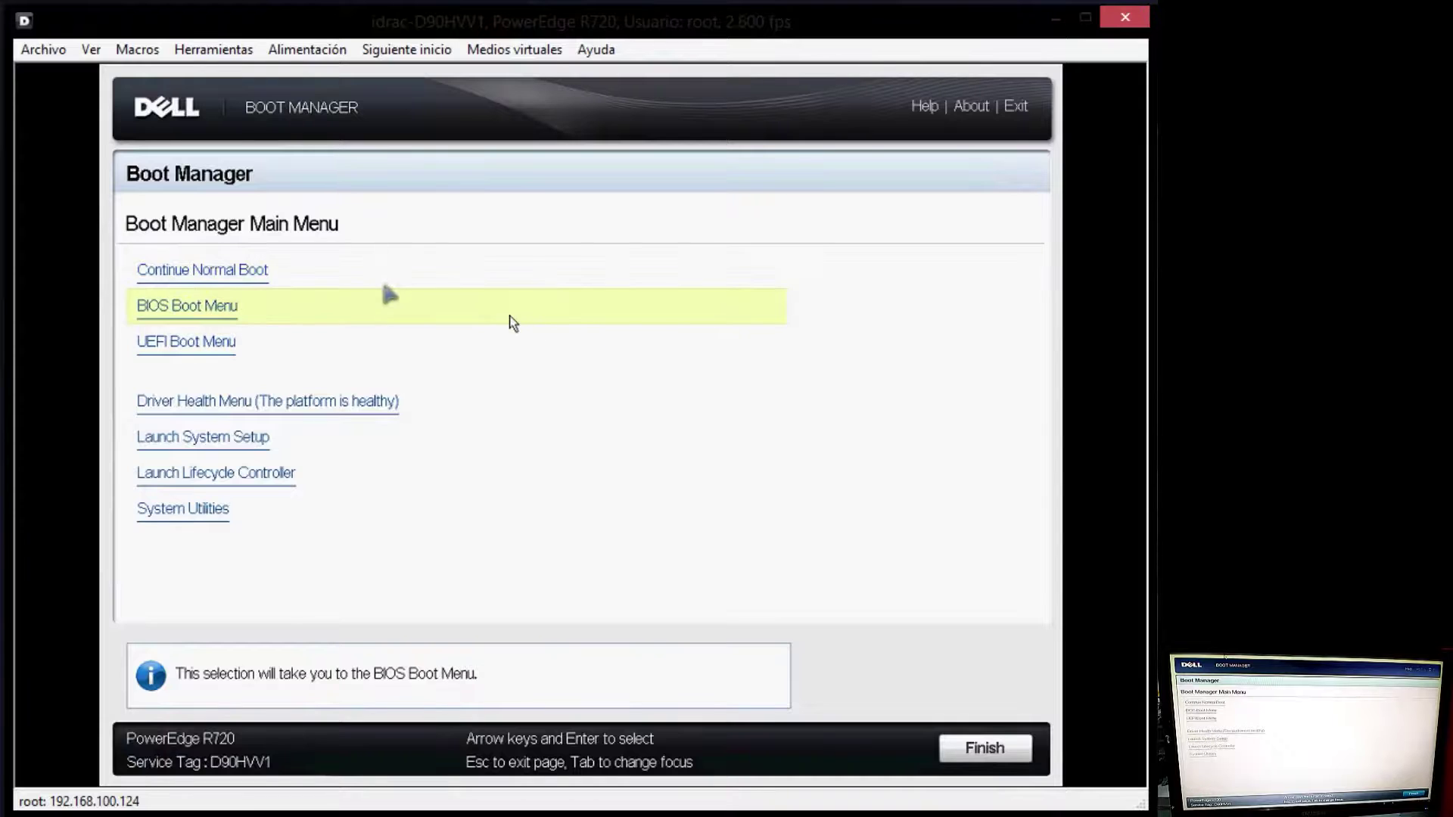
click(512, 333)
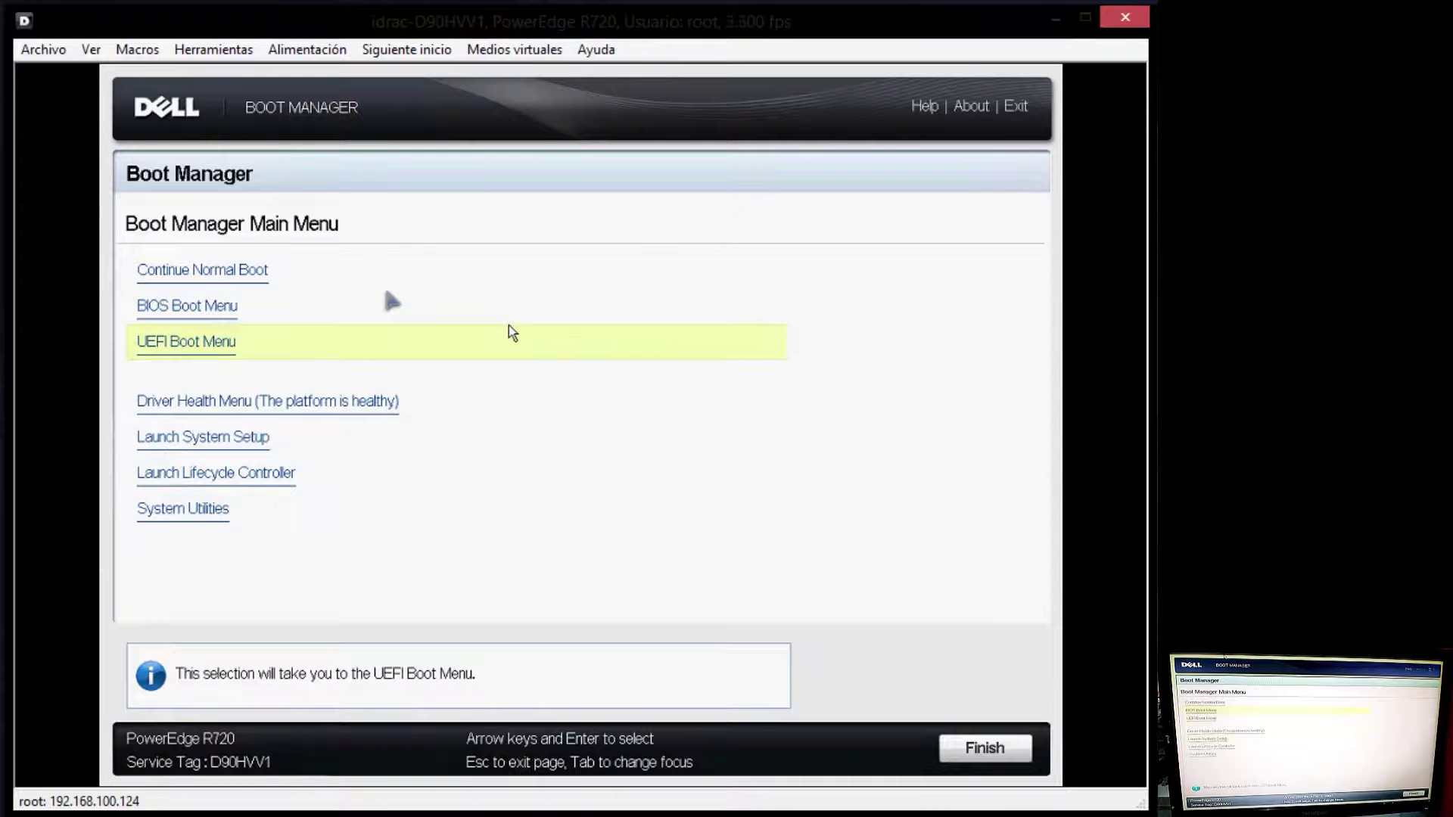
click(512, 324)
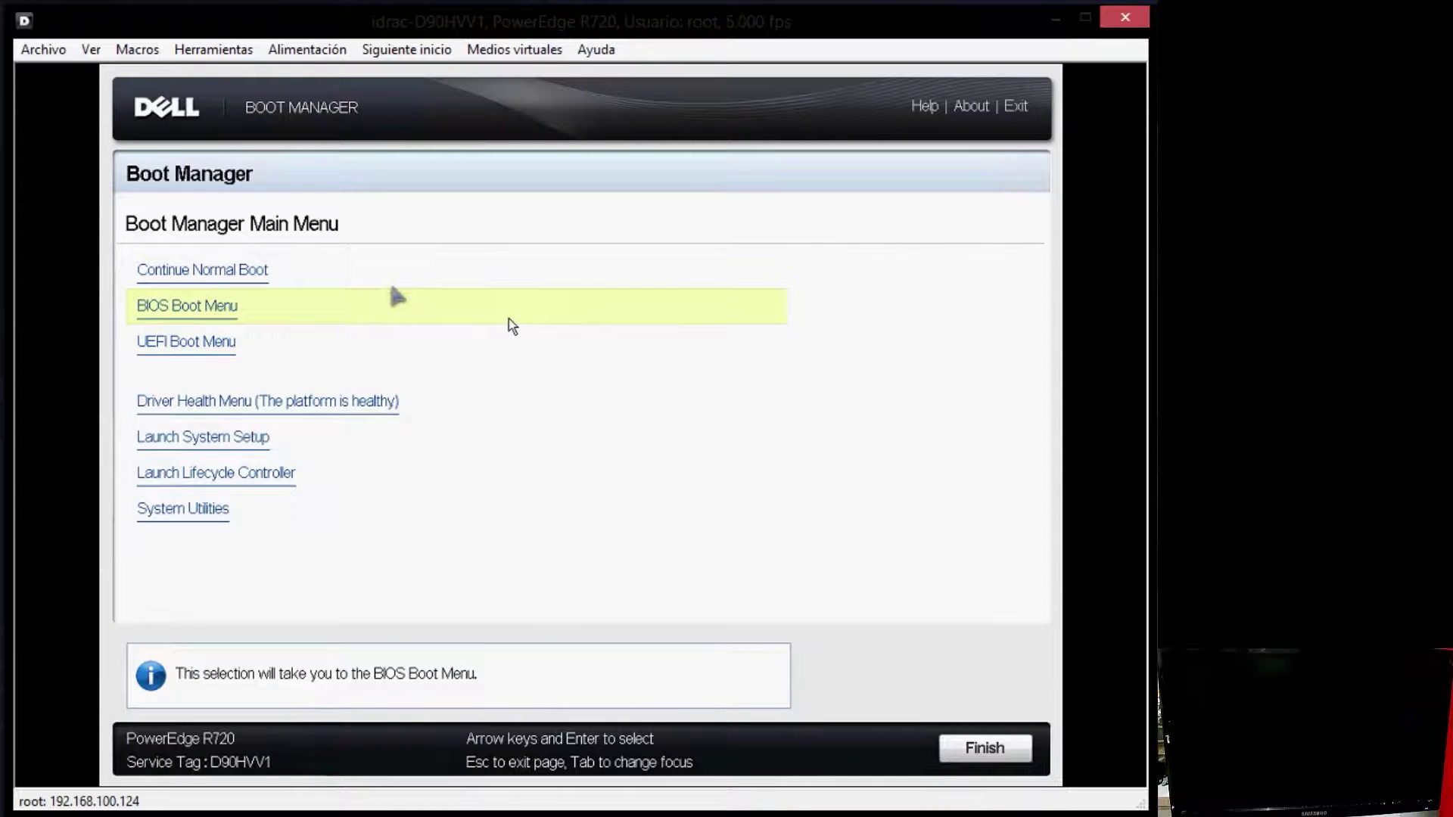
click(512, 326)
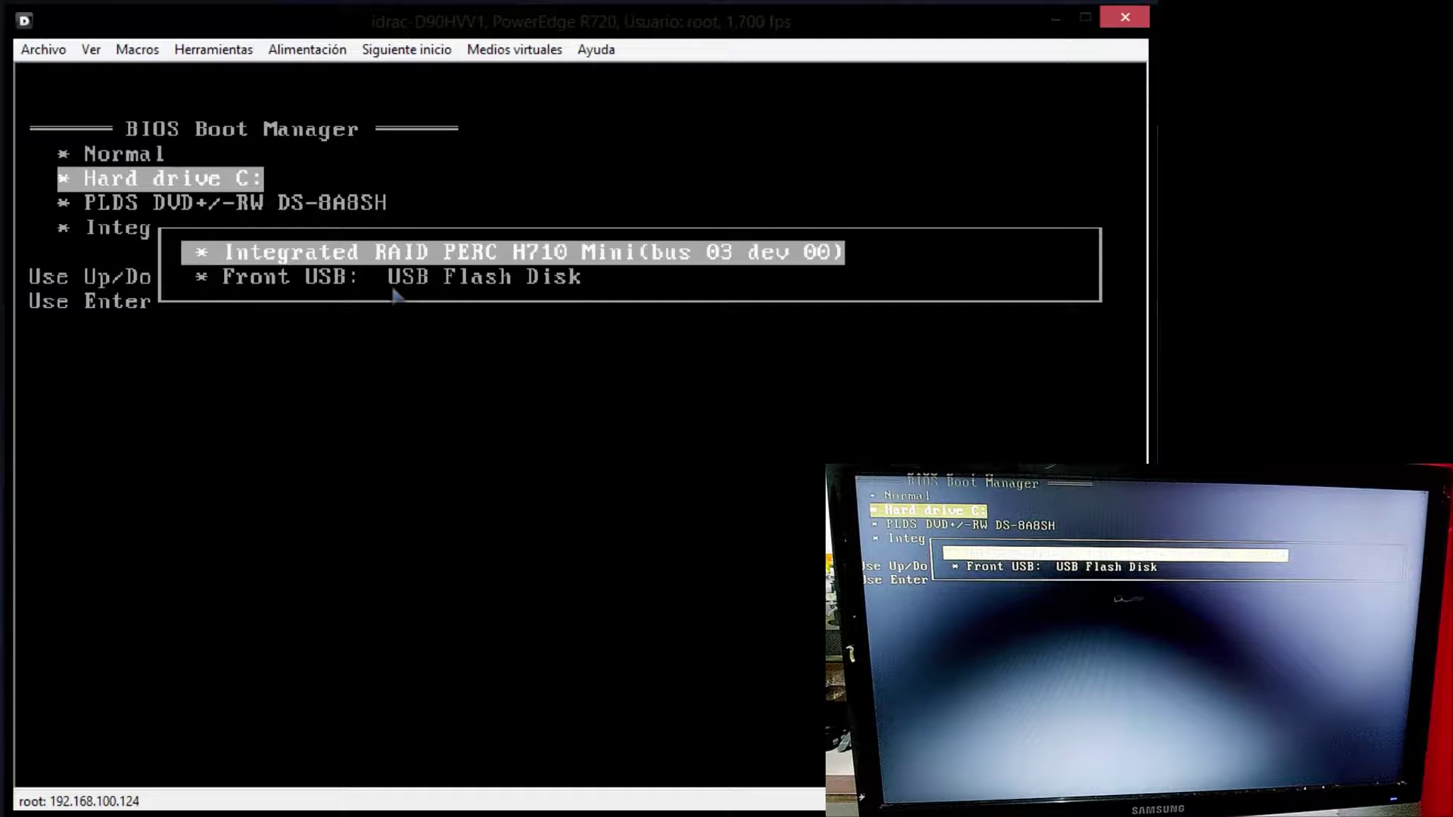
Step: Boot from the front USB flash disk and set the format to Español (México)
key(Down)
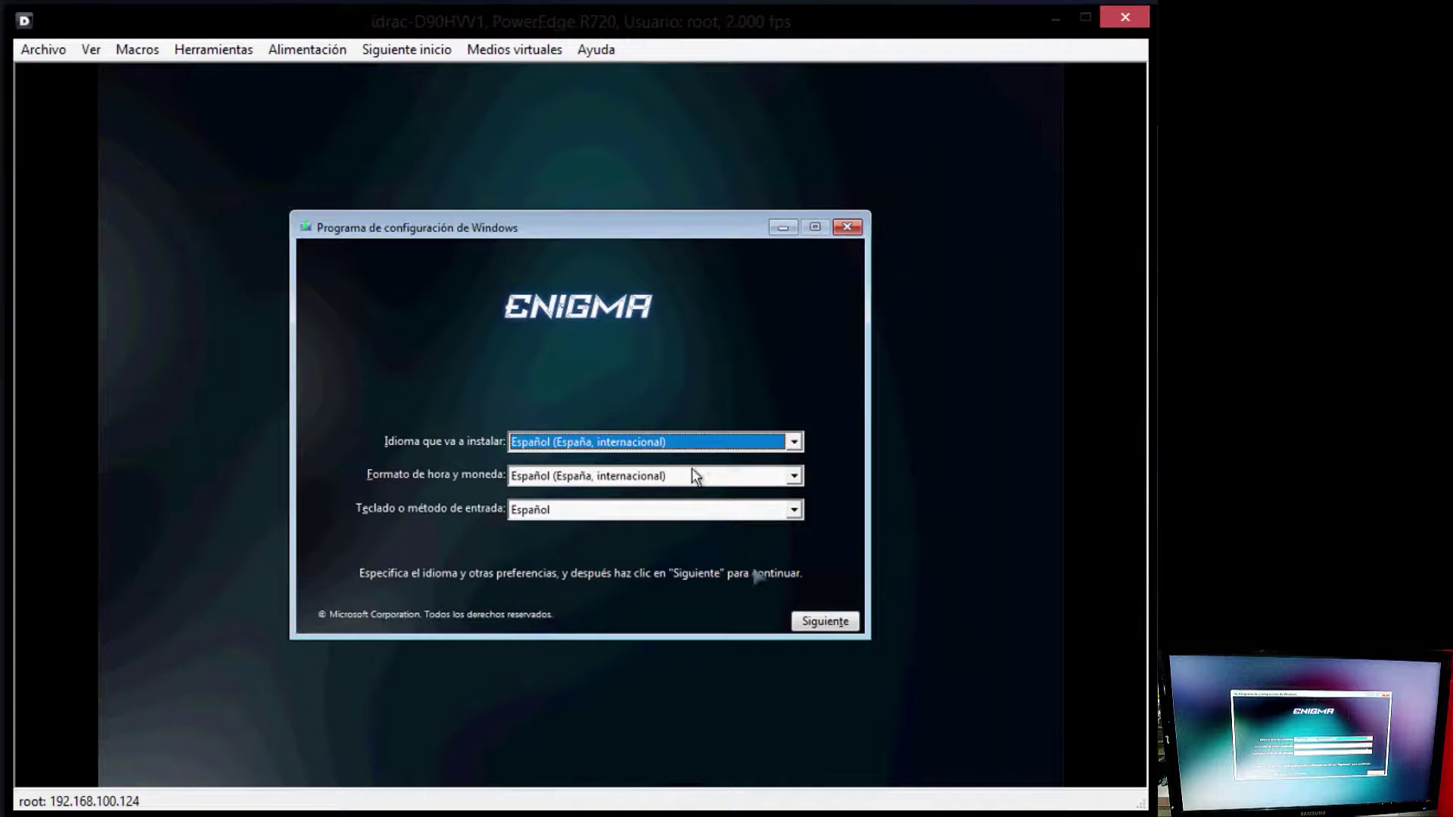
click(792, 483)
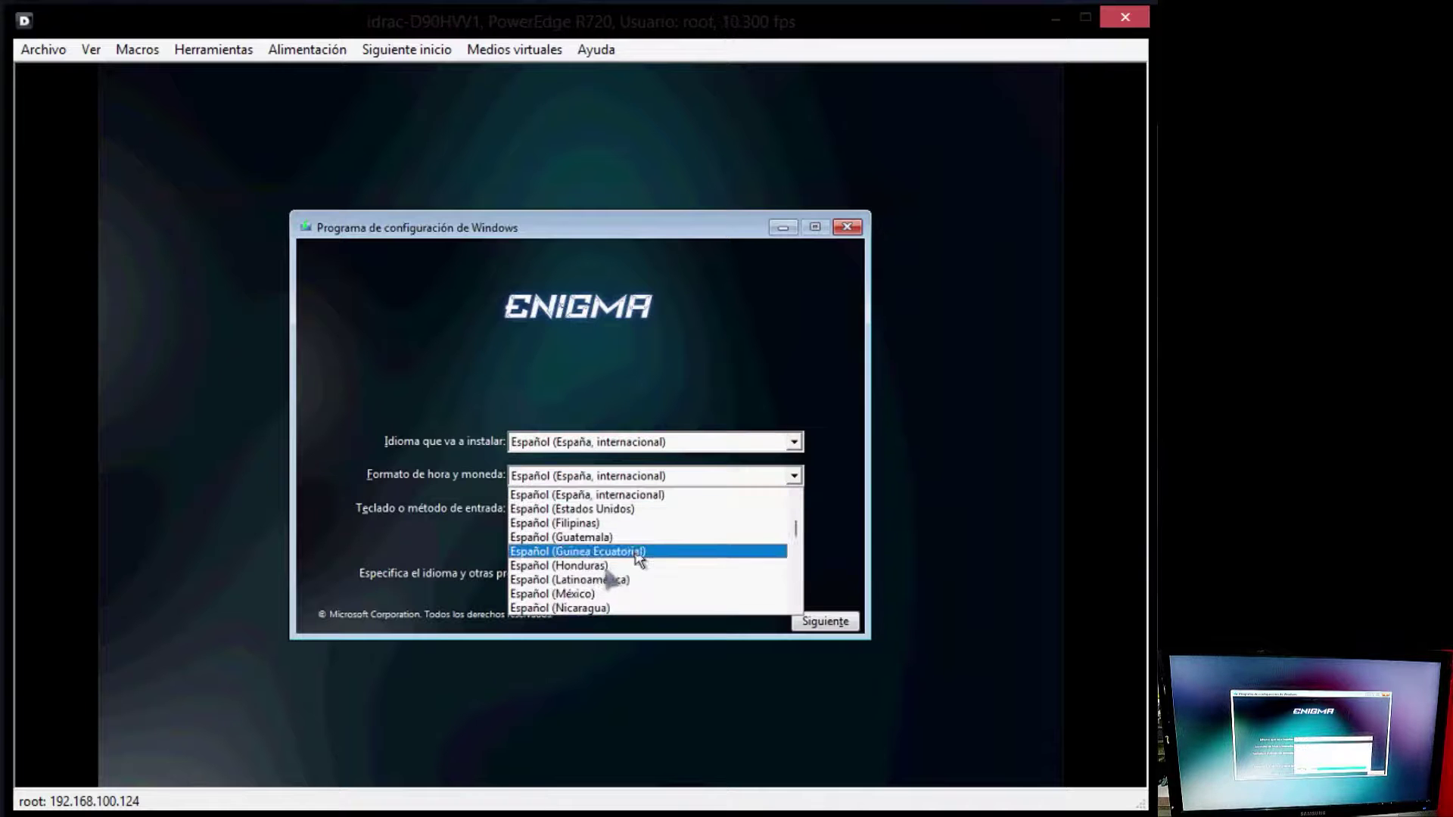
click(597, 582)
click(823, 620)
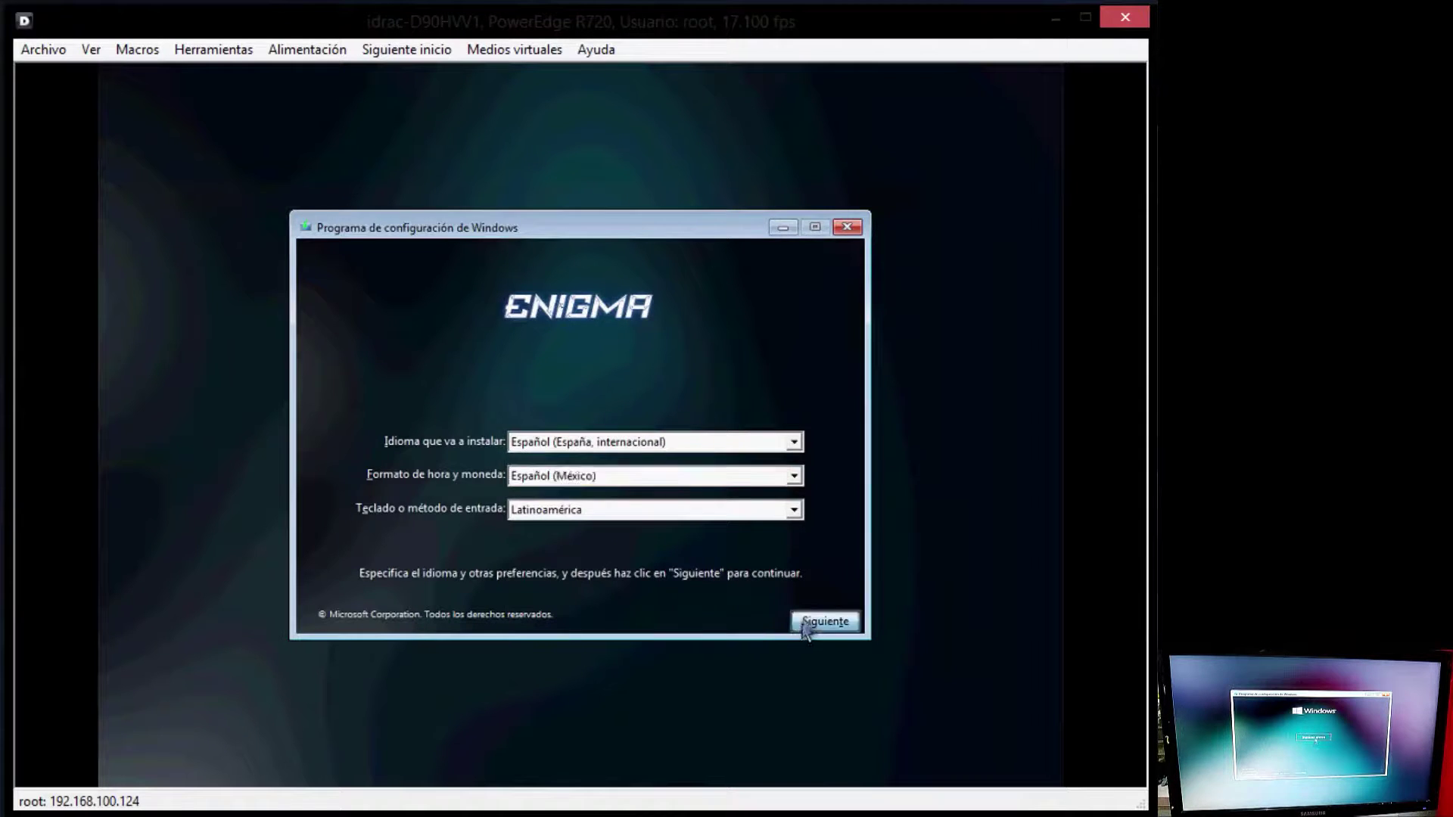
Step: Install Windows without a product key as a custom install on unallocated drive 0
click(585, 439)
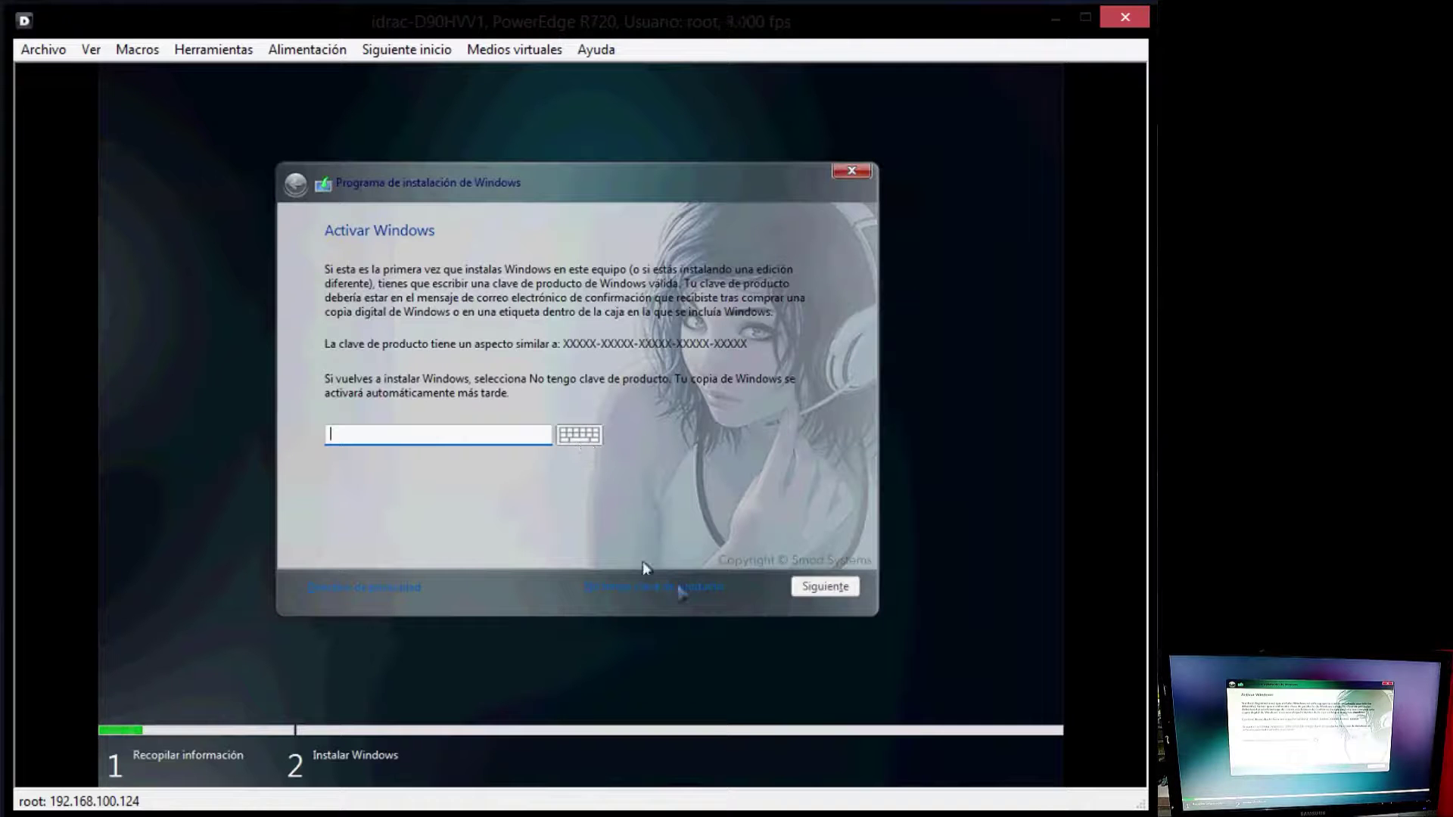
click(656, 590)
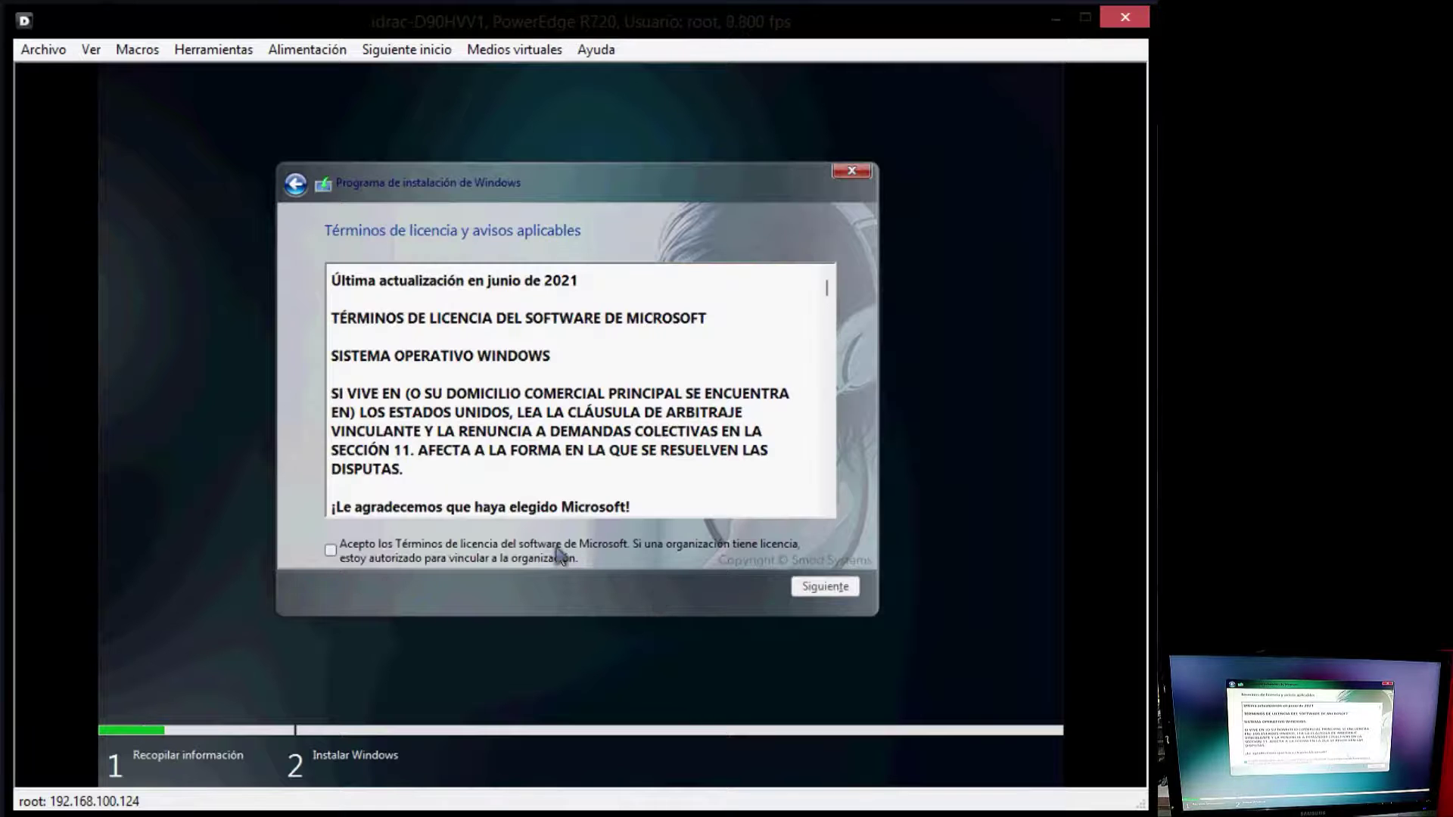
click(560, 556)
click(808, 587)
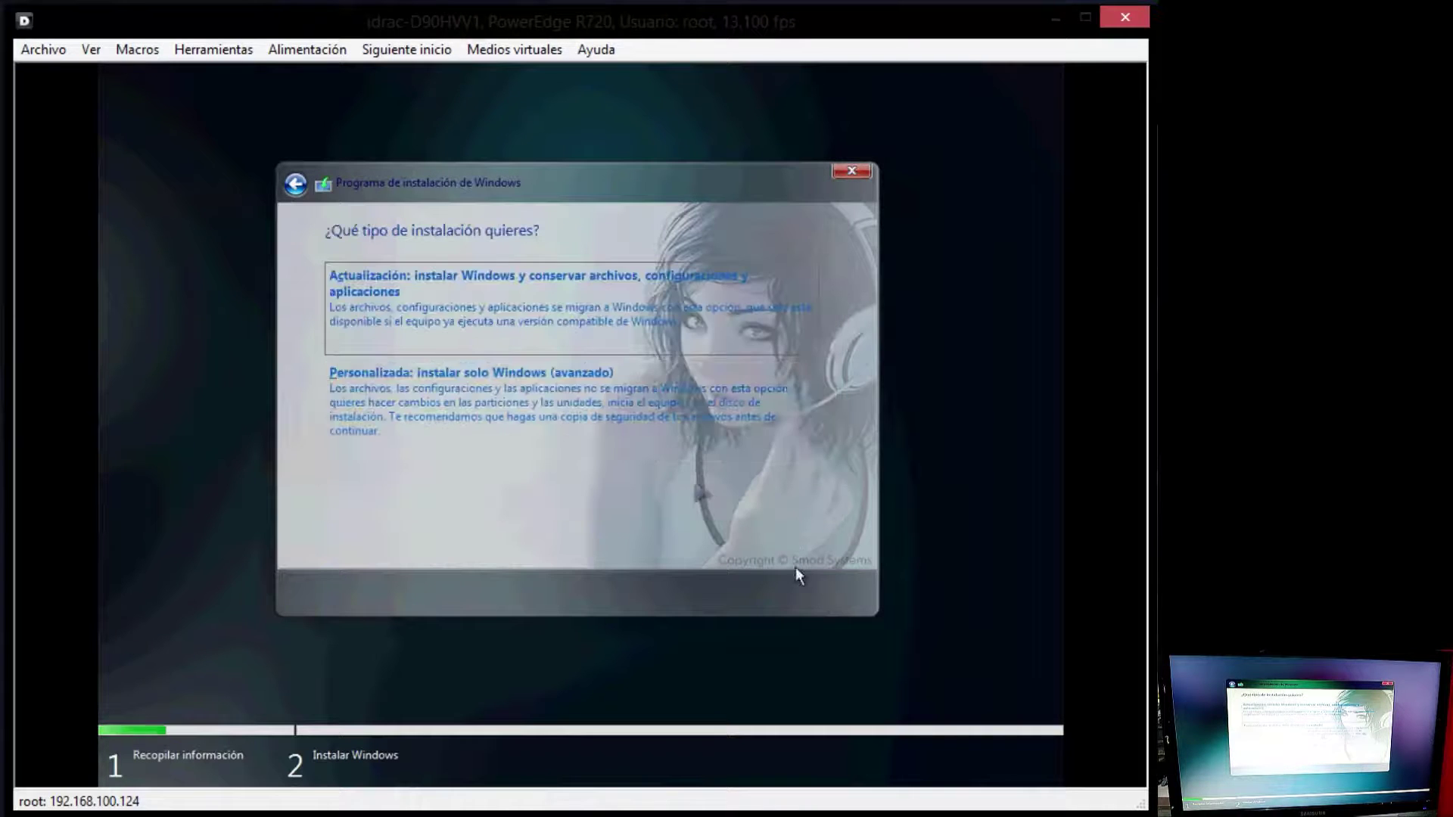
click(615, 432)
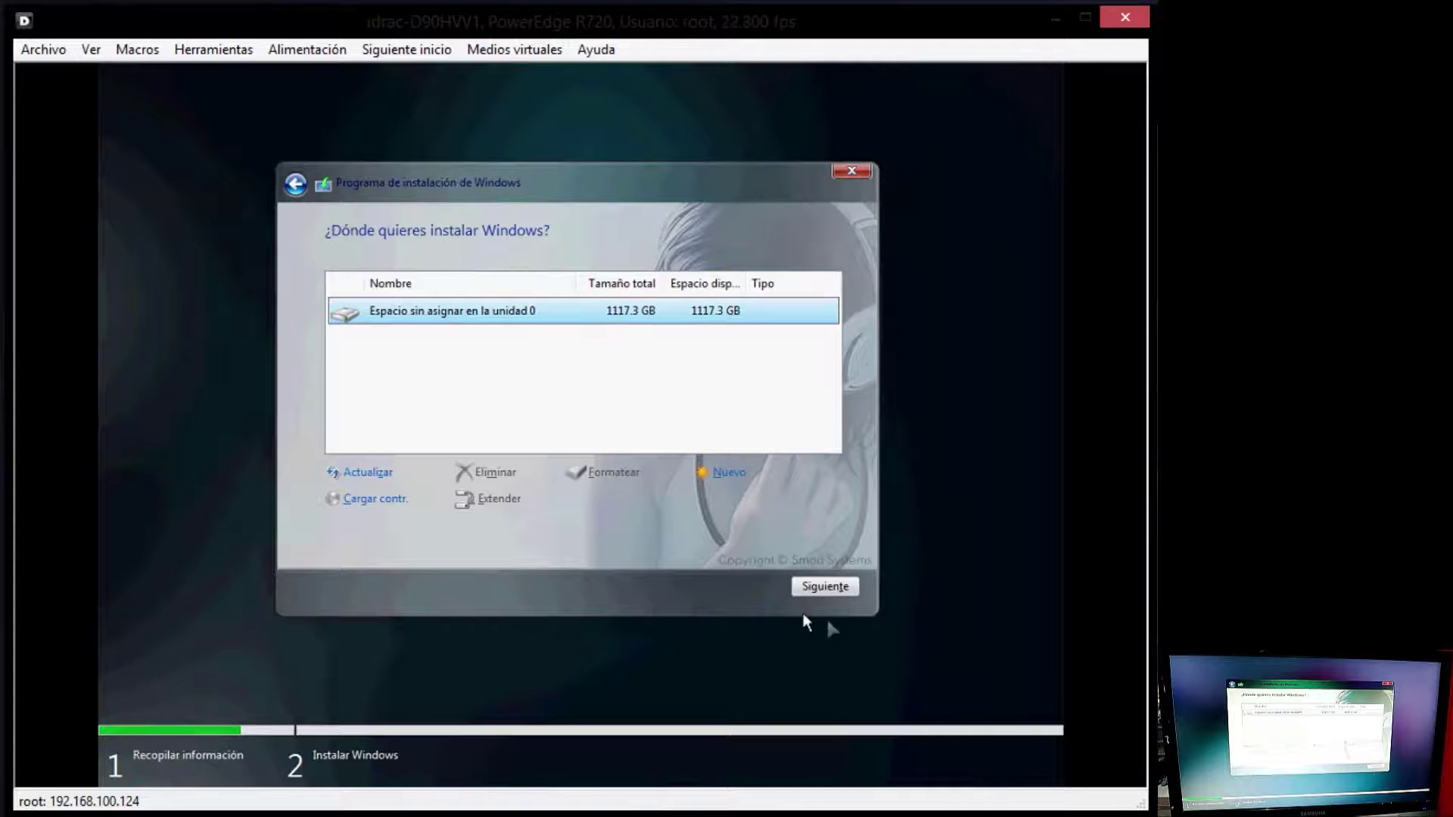
click(840, 589)
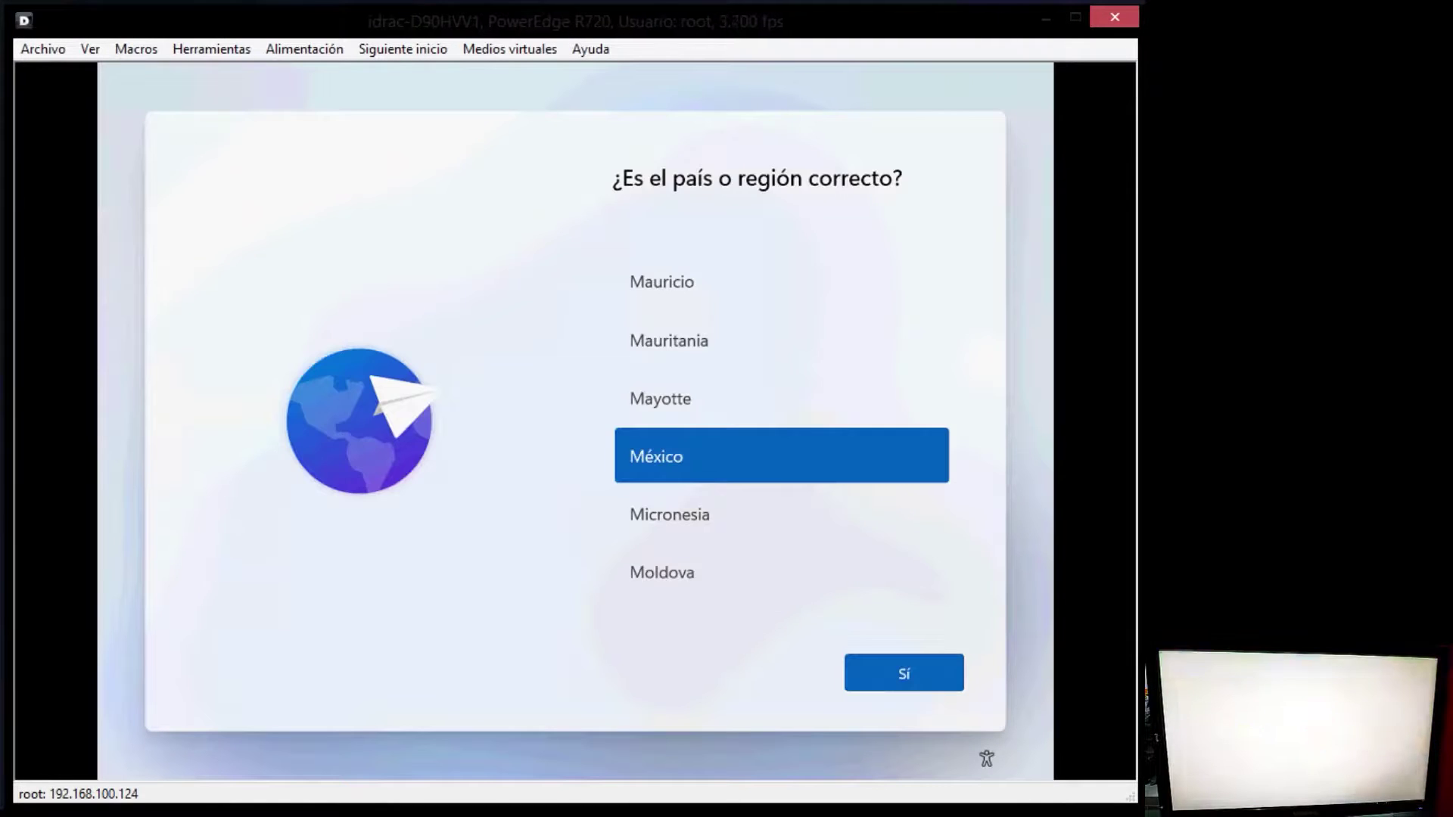
Step: Confirm the México region, enter the user's name, and accept default privacy settings
click(897, 671)
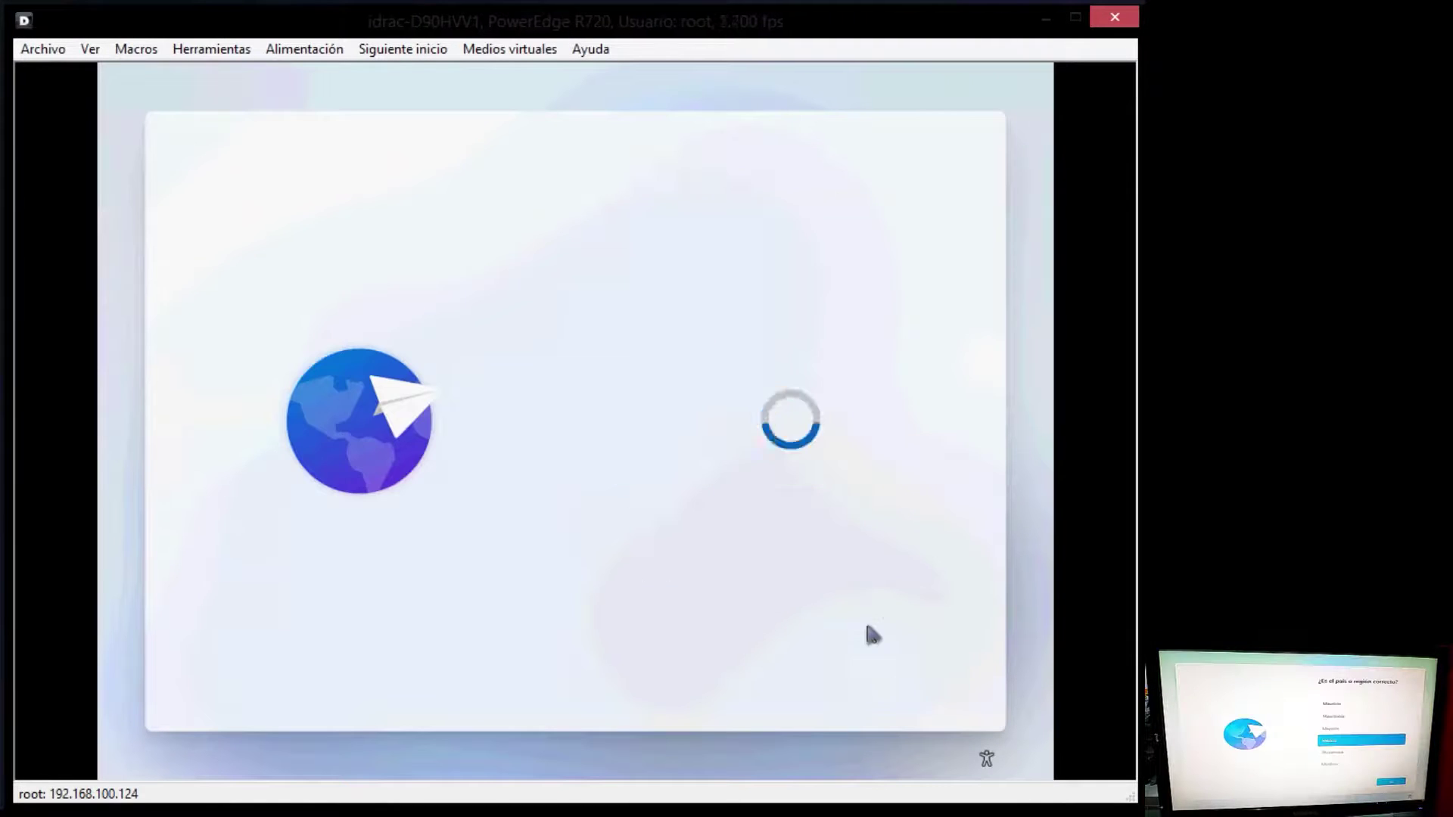
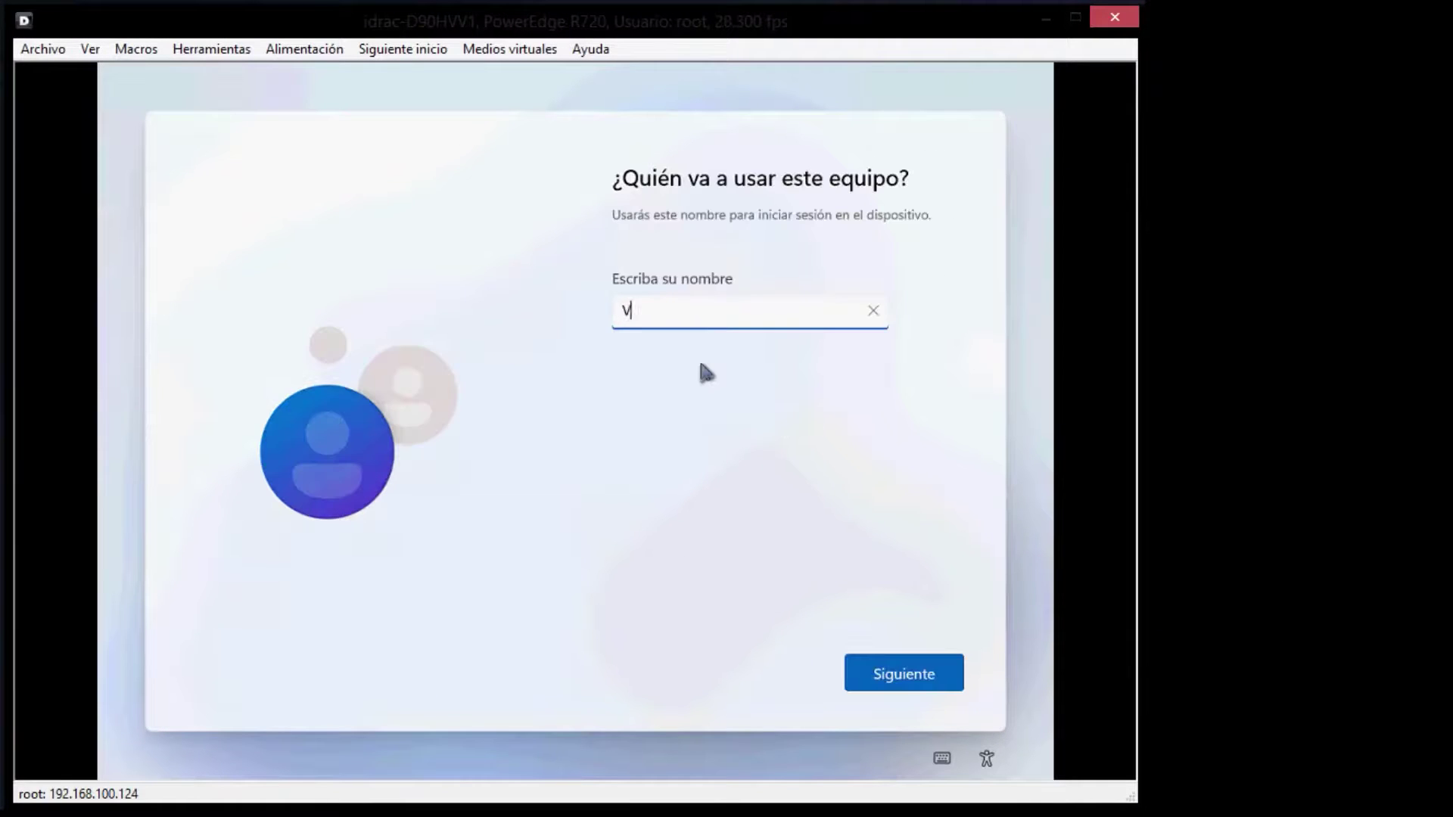
click(893, 673)
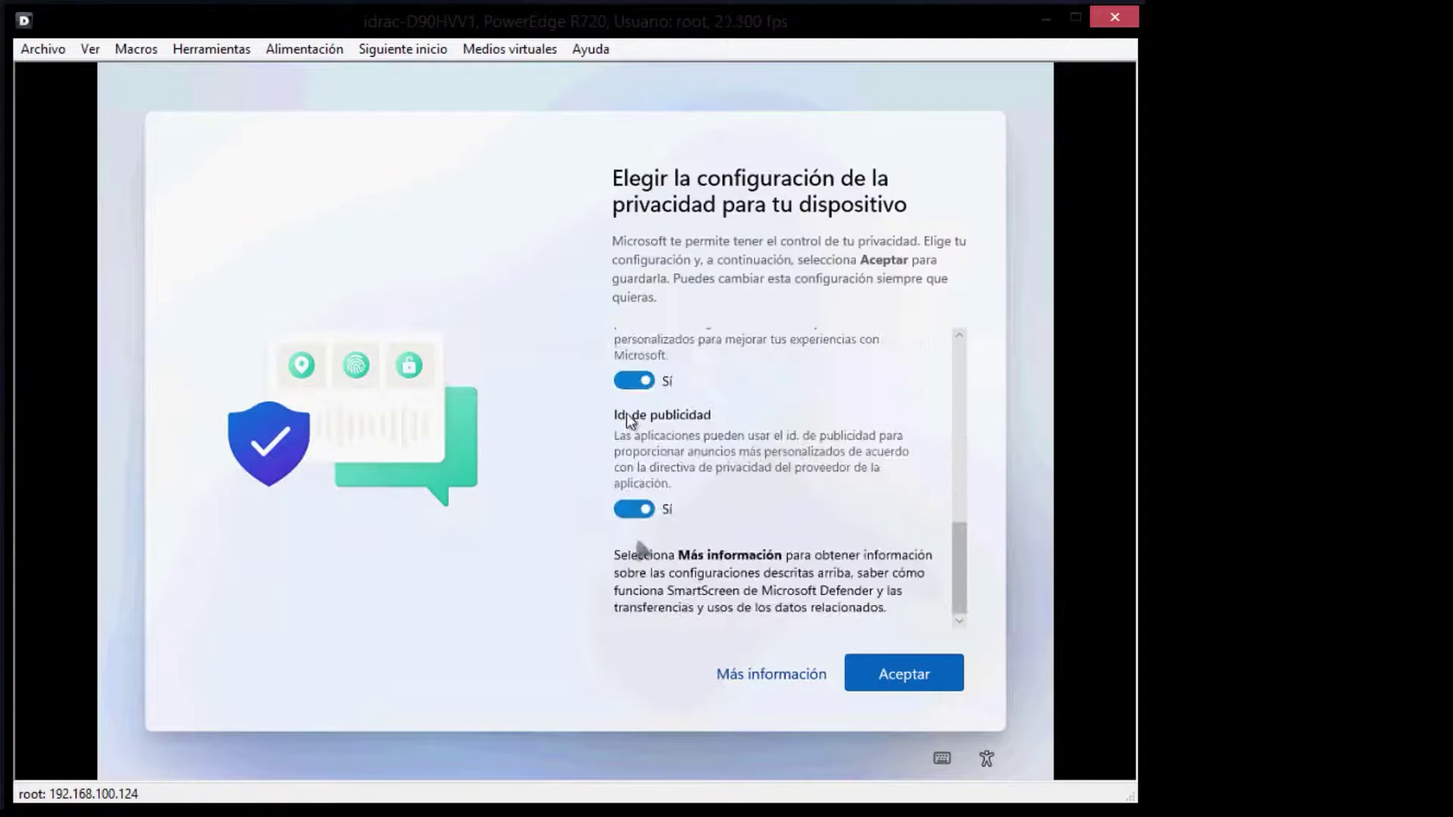
scroll(787, 485, down, 3)
click(880, 663)
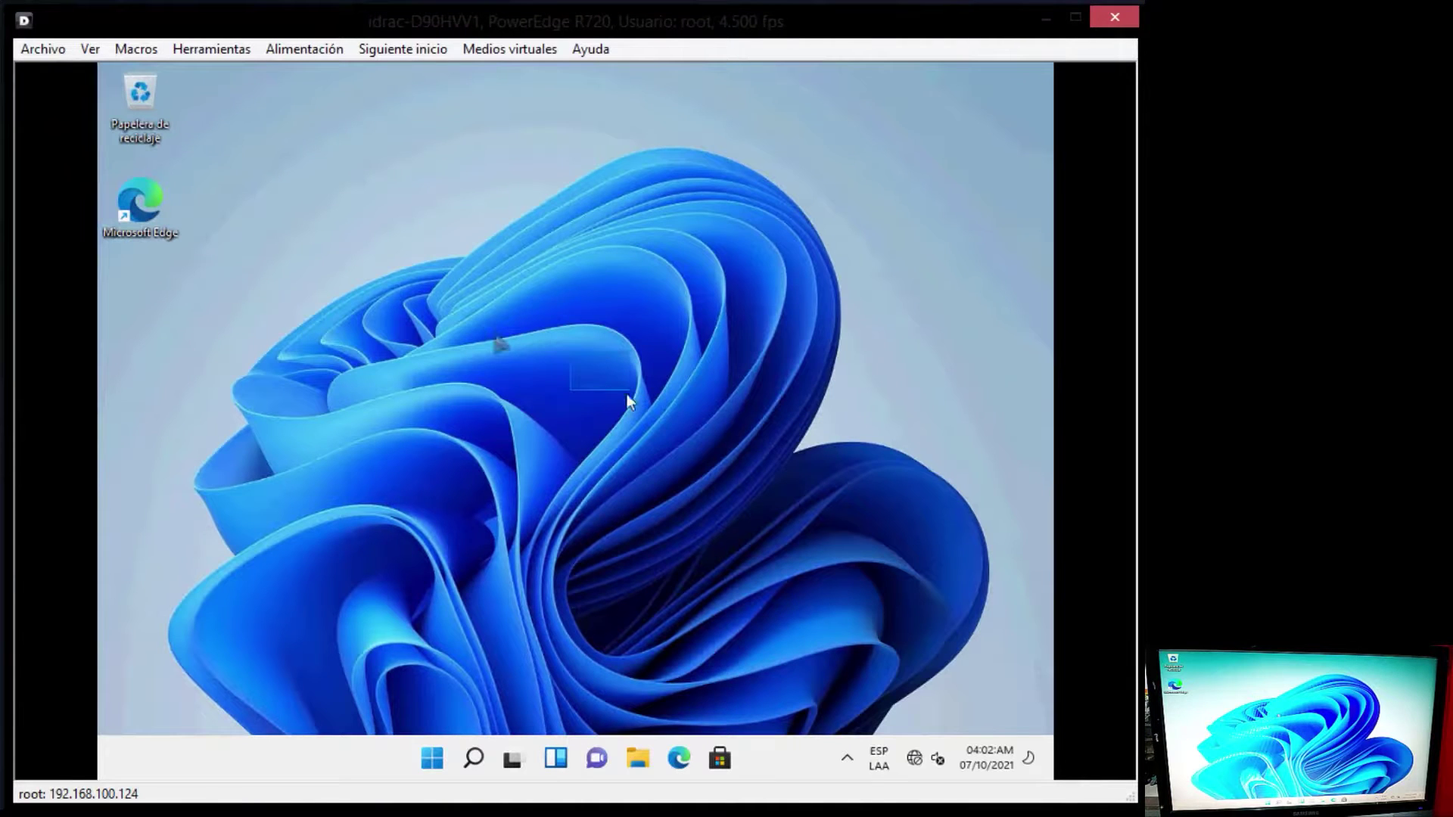
Step: Open Device Manager and expand Adaptadores de red to see the Broadcom and QLogic adapters
click(433, 764)
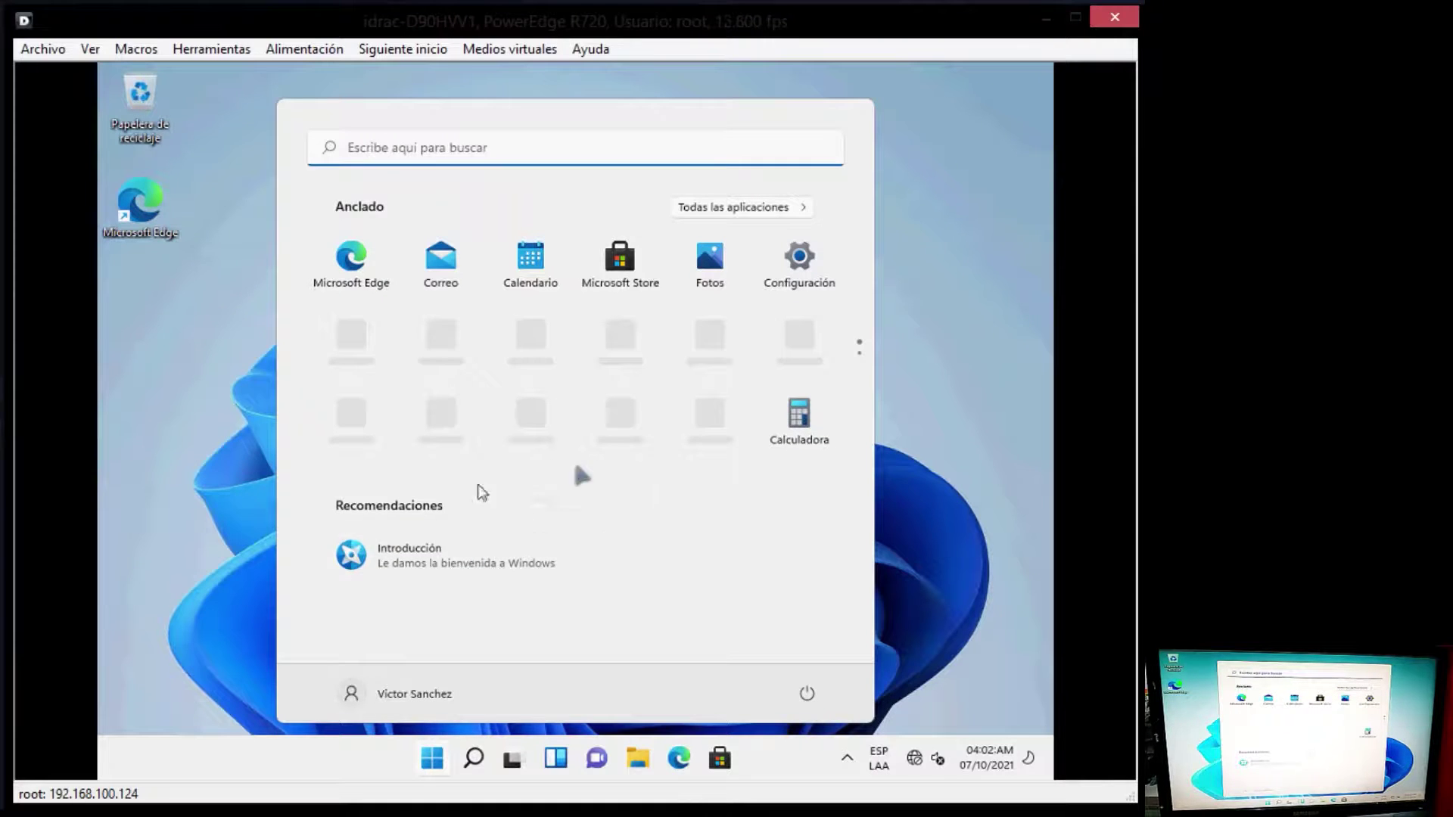
click(928, 509)
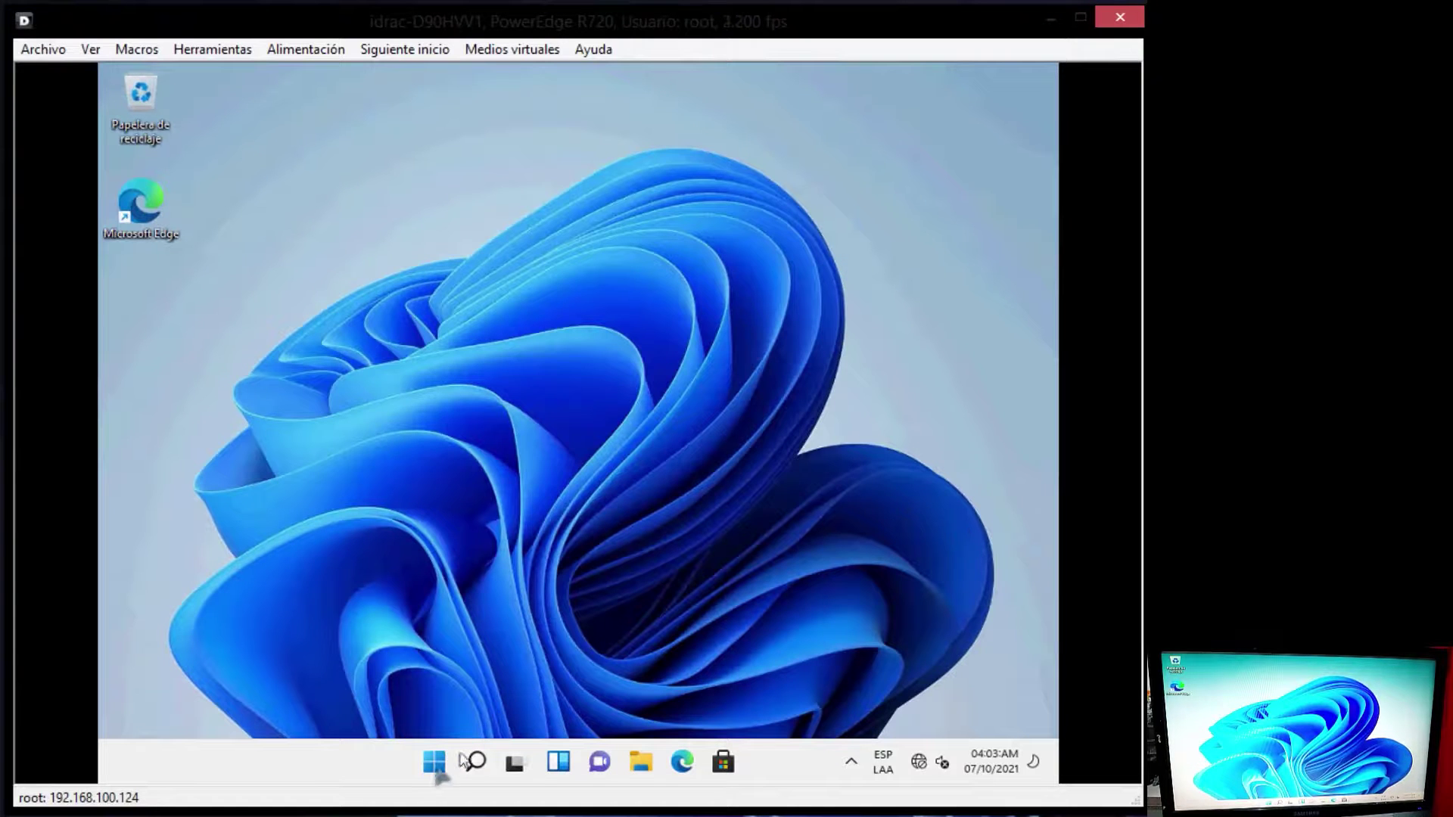
right_click(436, 766)
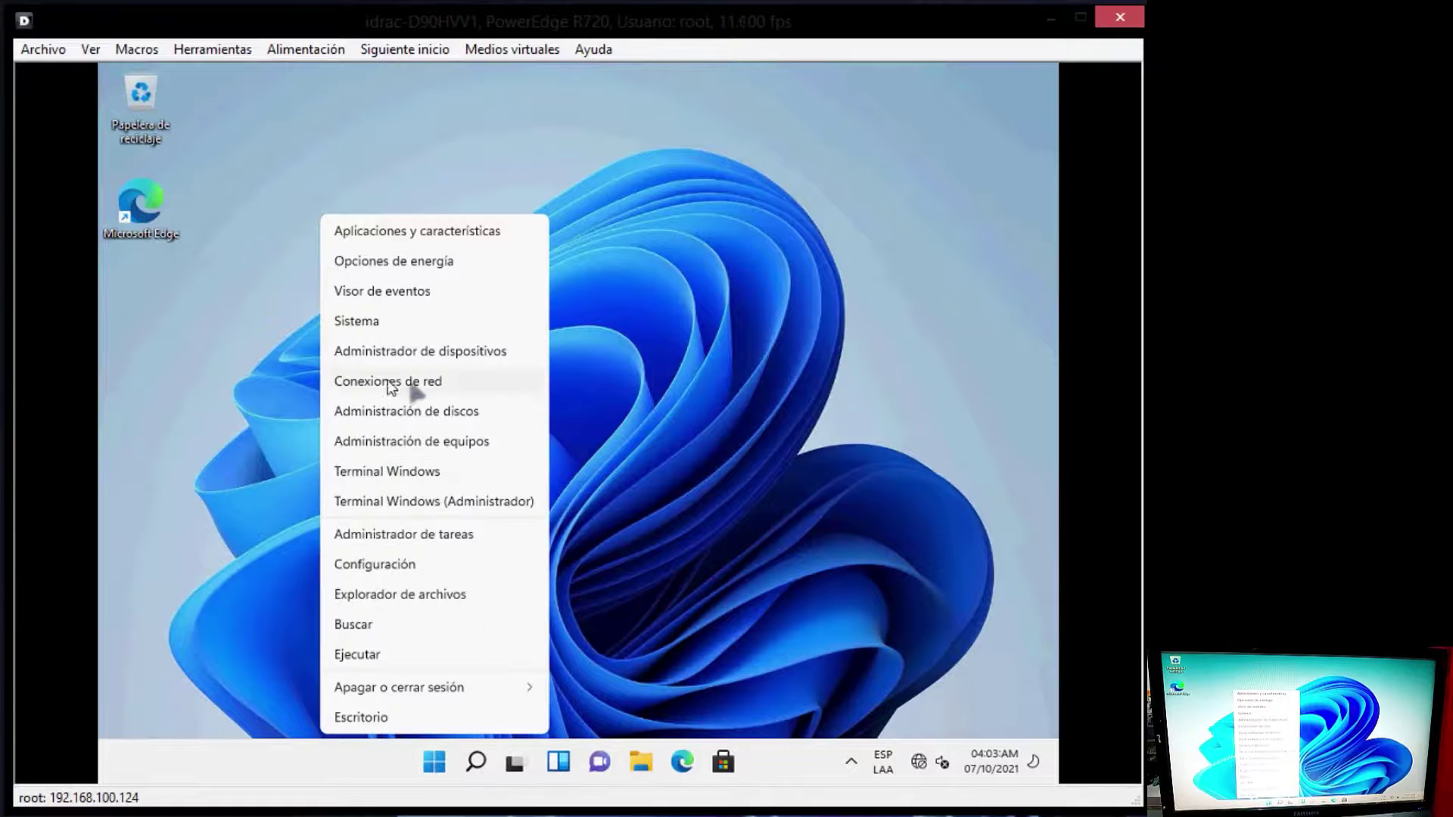
click(428, 352)
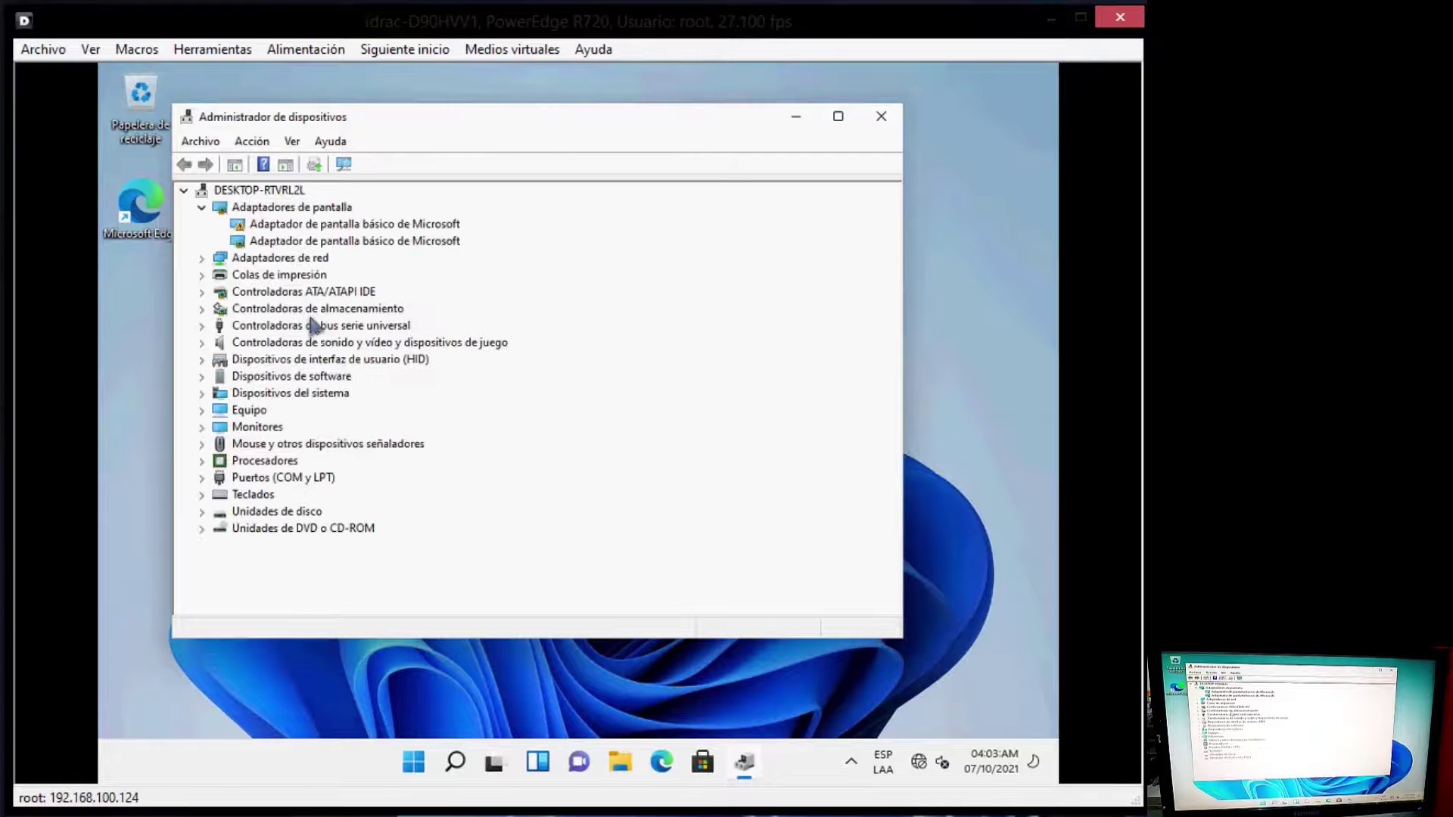
click(294, 227)
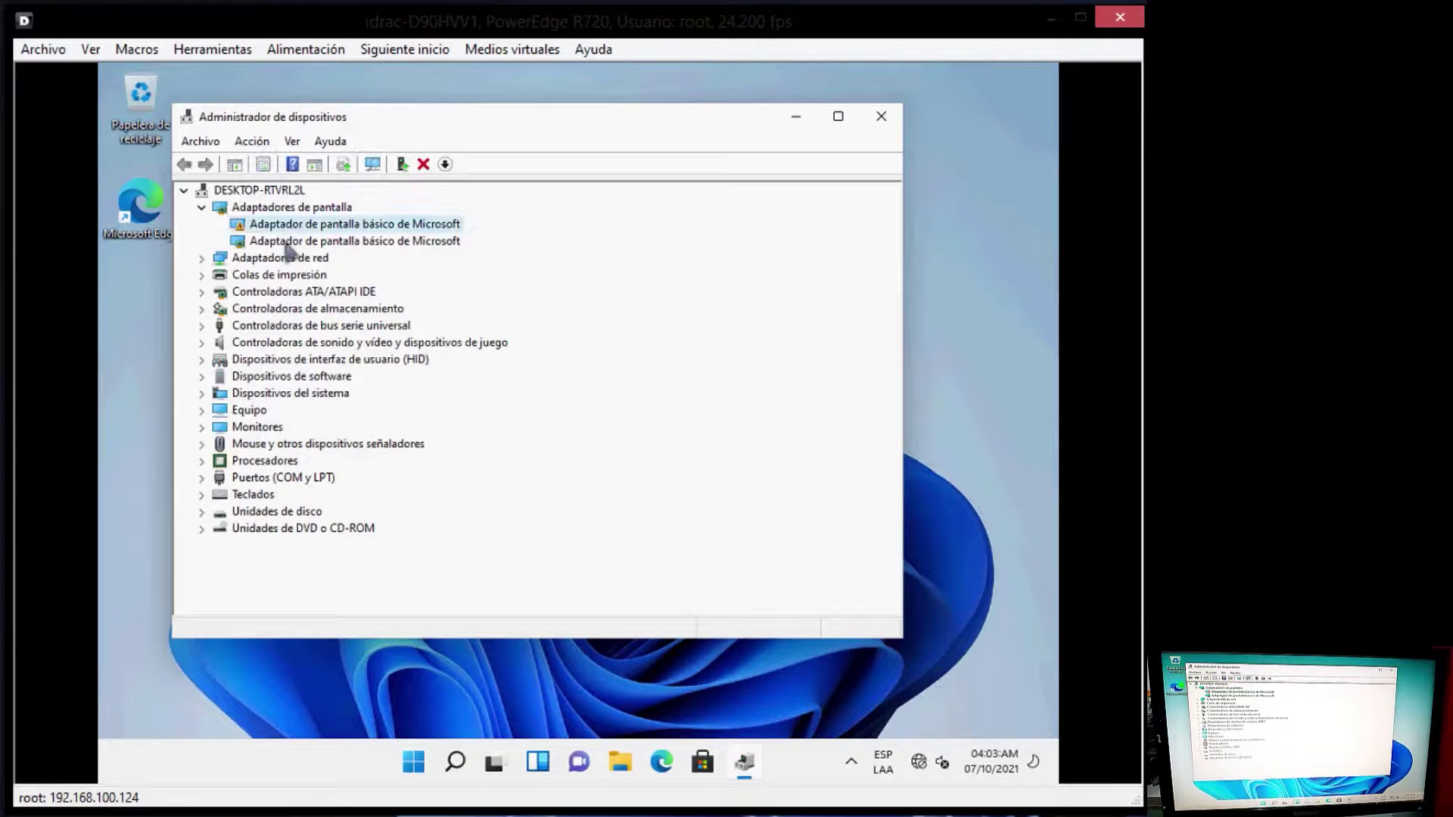
click(292, 241)
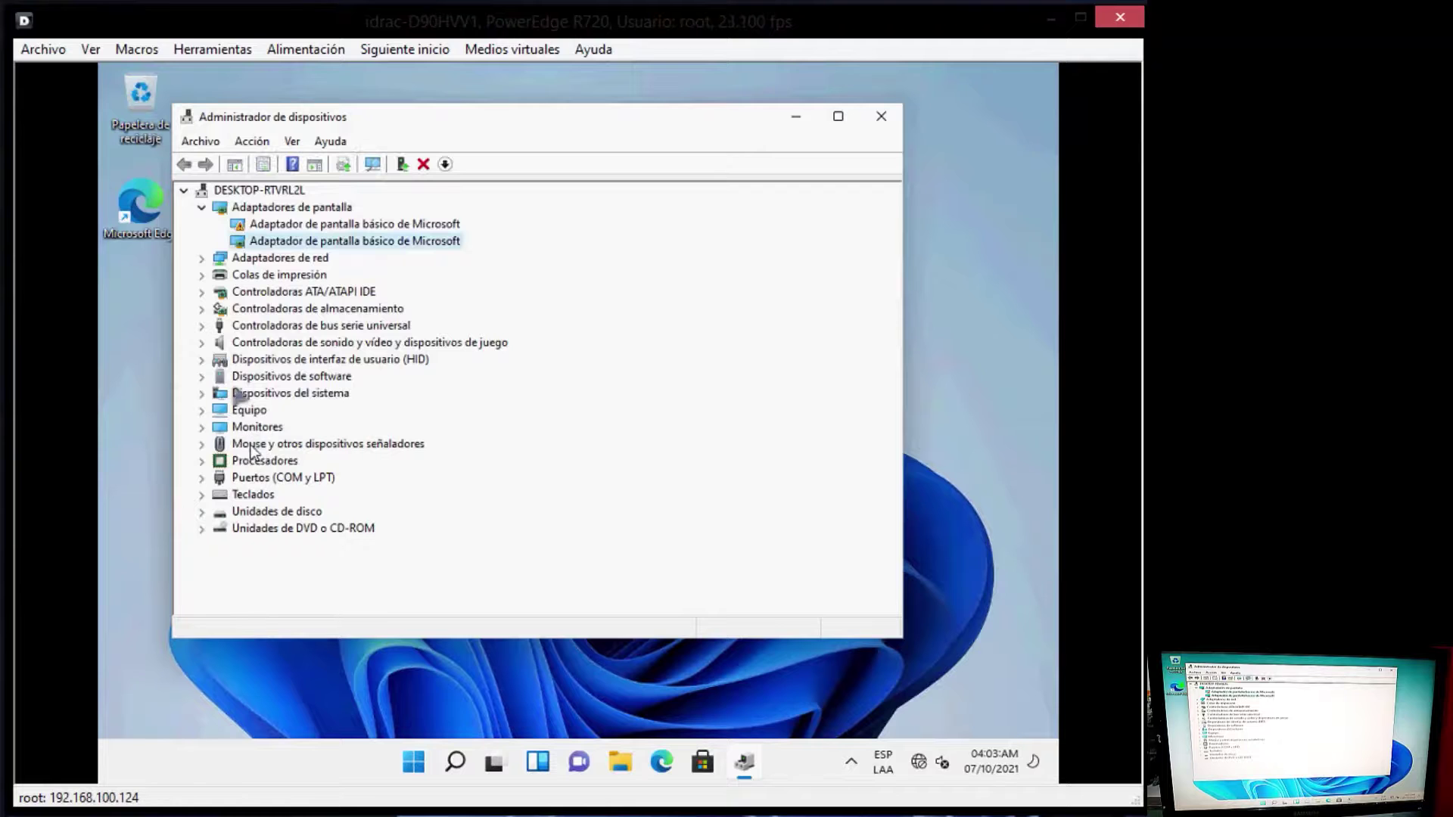
click(202, 258)
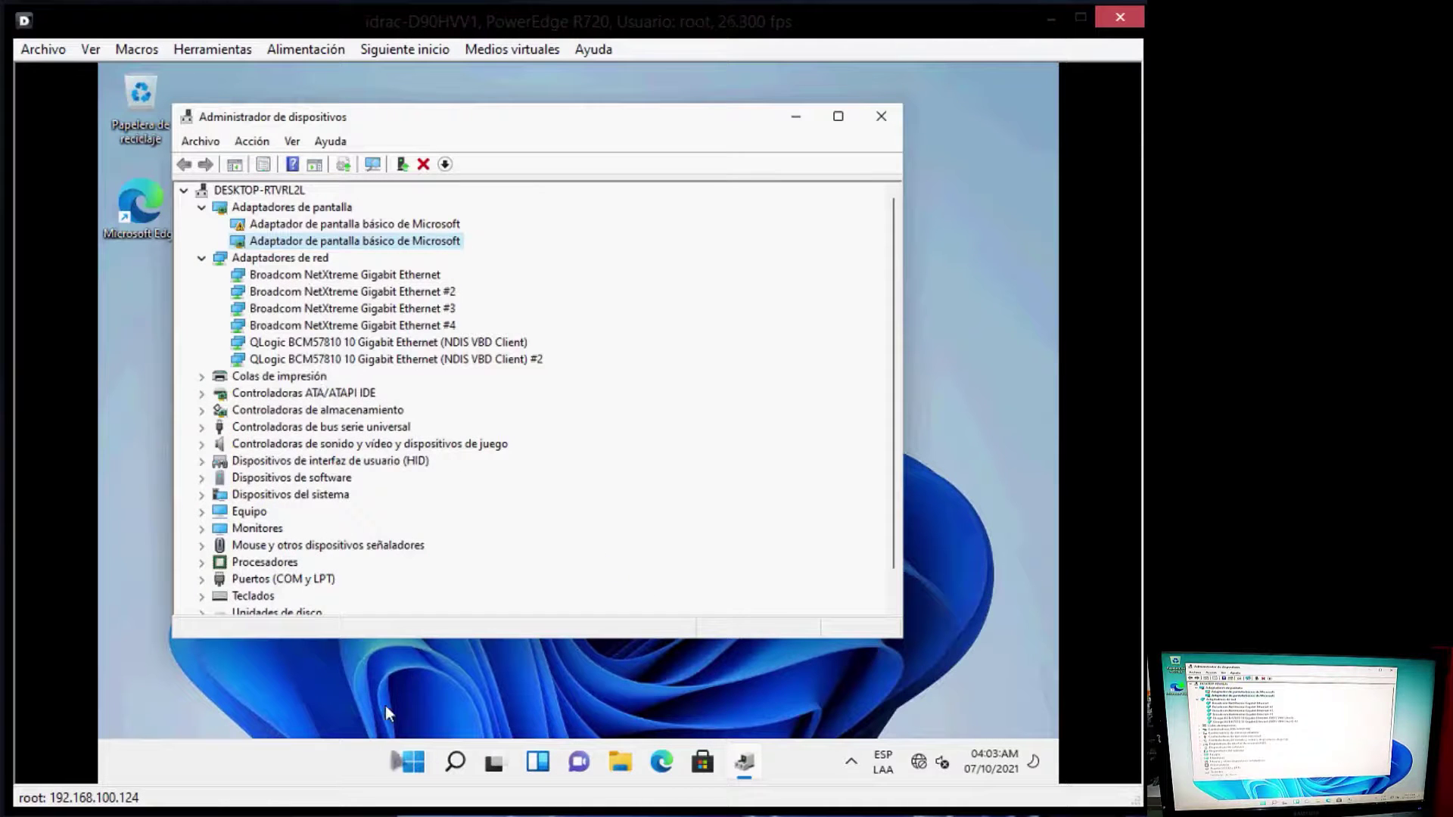
Step: Open the Sistema page in Settings from the Start button's quick-link menu
right_click(354, 760)
right_click(394, 761)
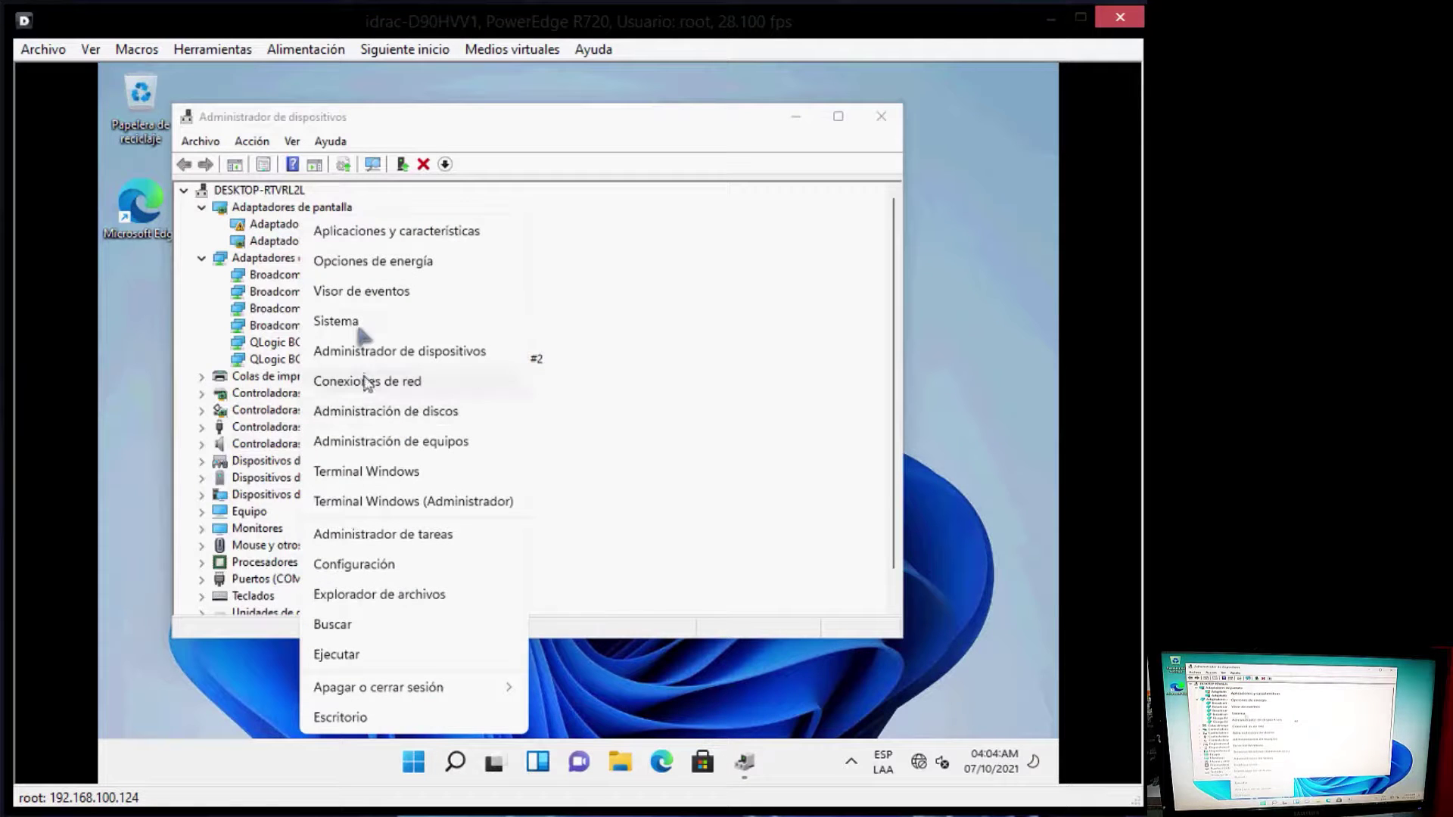
click(356, 322)
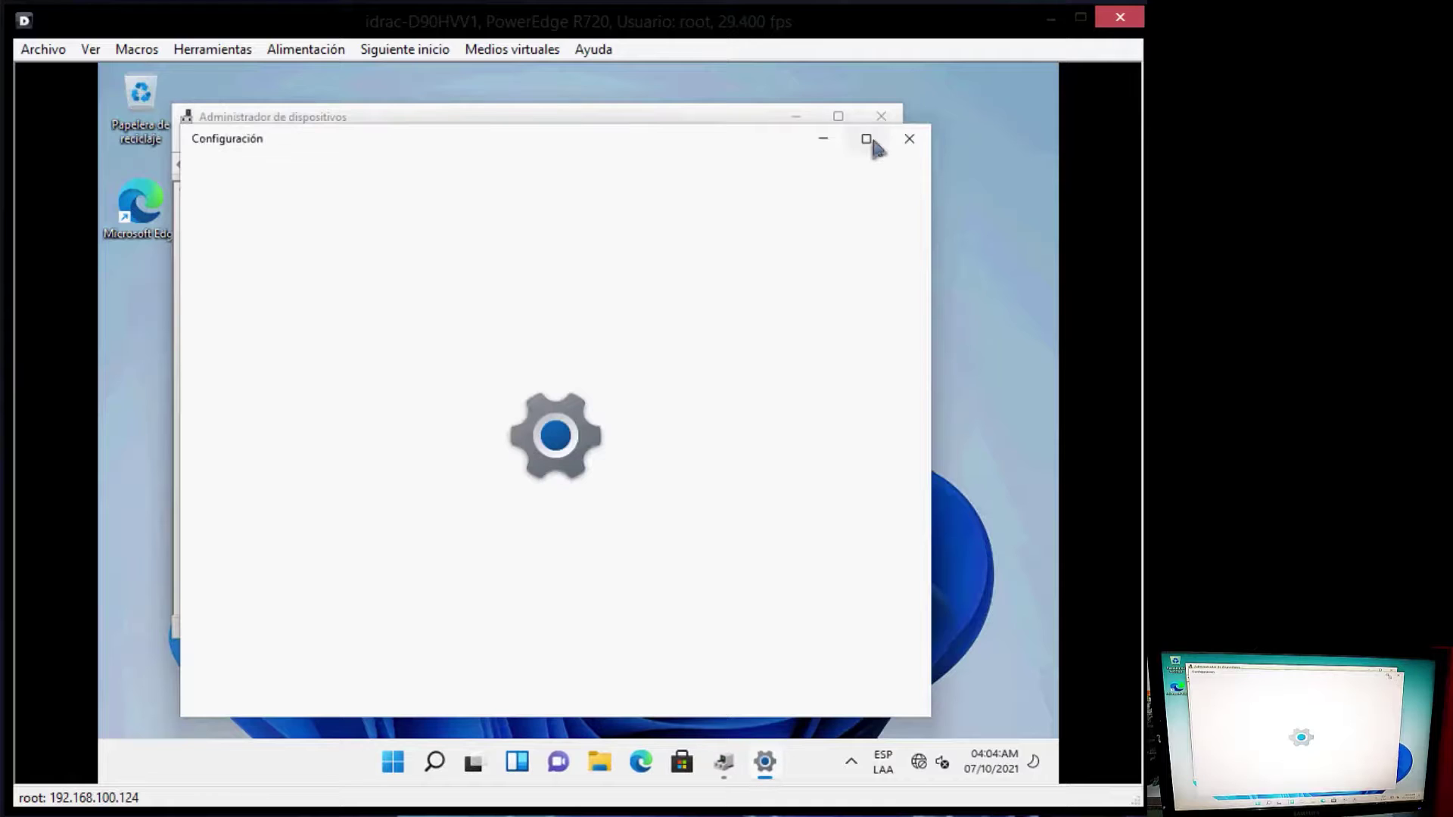
Step: Maximize Settings and scroll the About page's processor, RAM and edition details
click(867, 139)
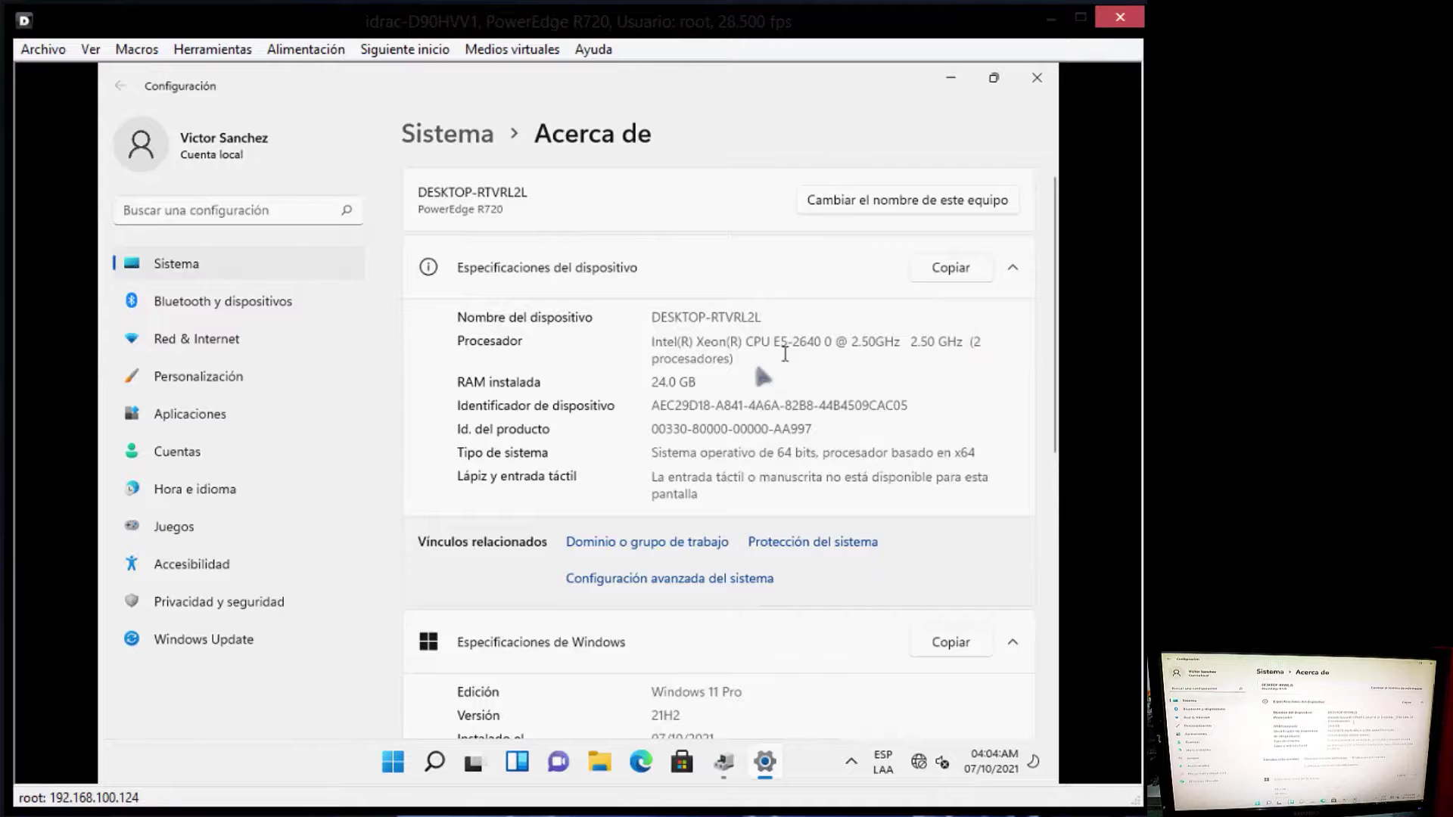
scroll(772, 647, down, 6)
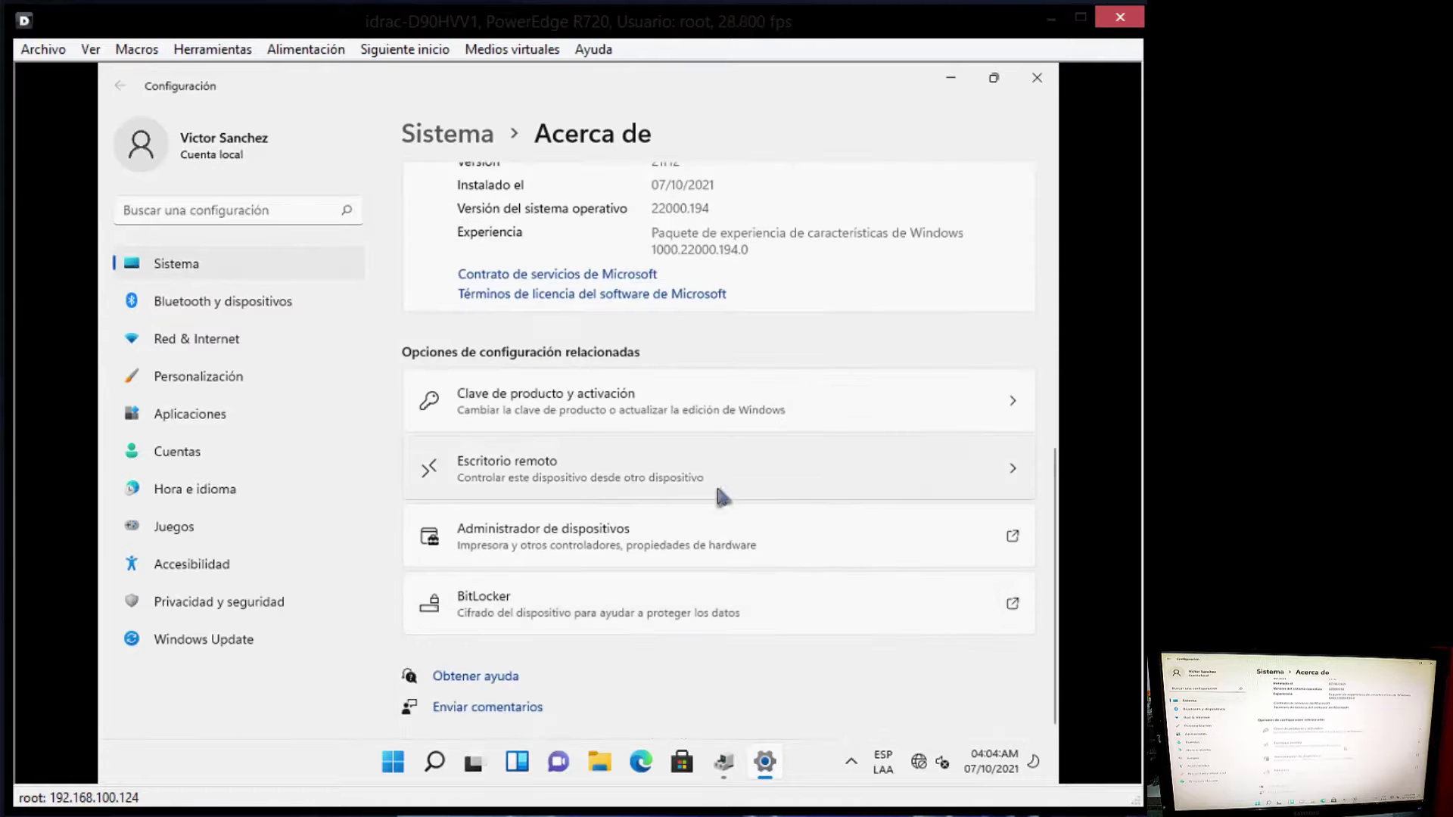
scroll(720, 496, up, 6)
Step: Bring Settings back from the taskbar and apply the dark theme under Personalización
click(955, 85)
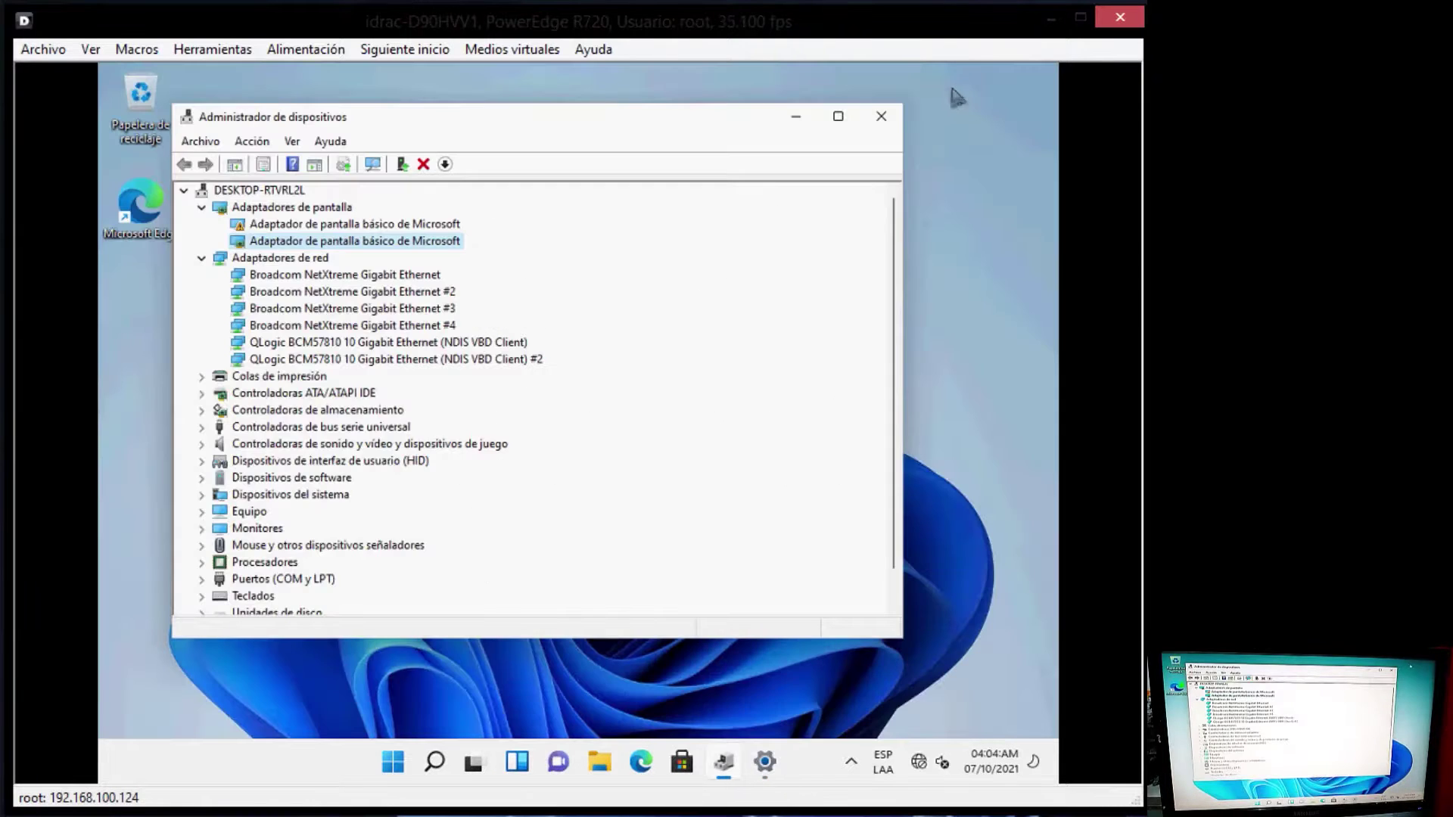
click(799, 121)
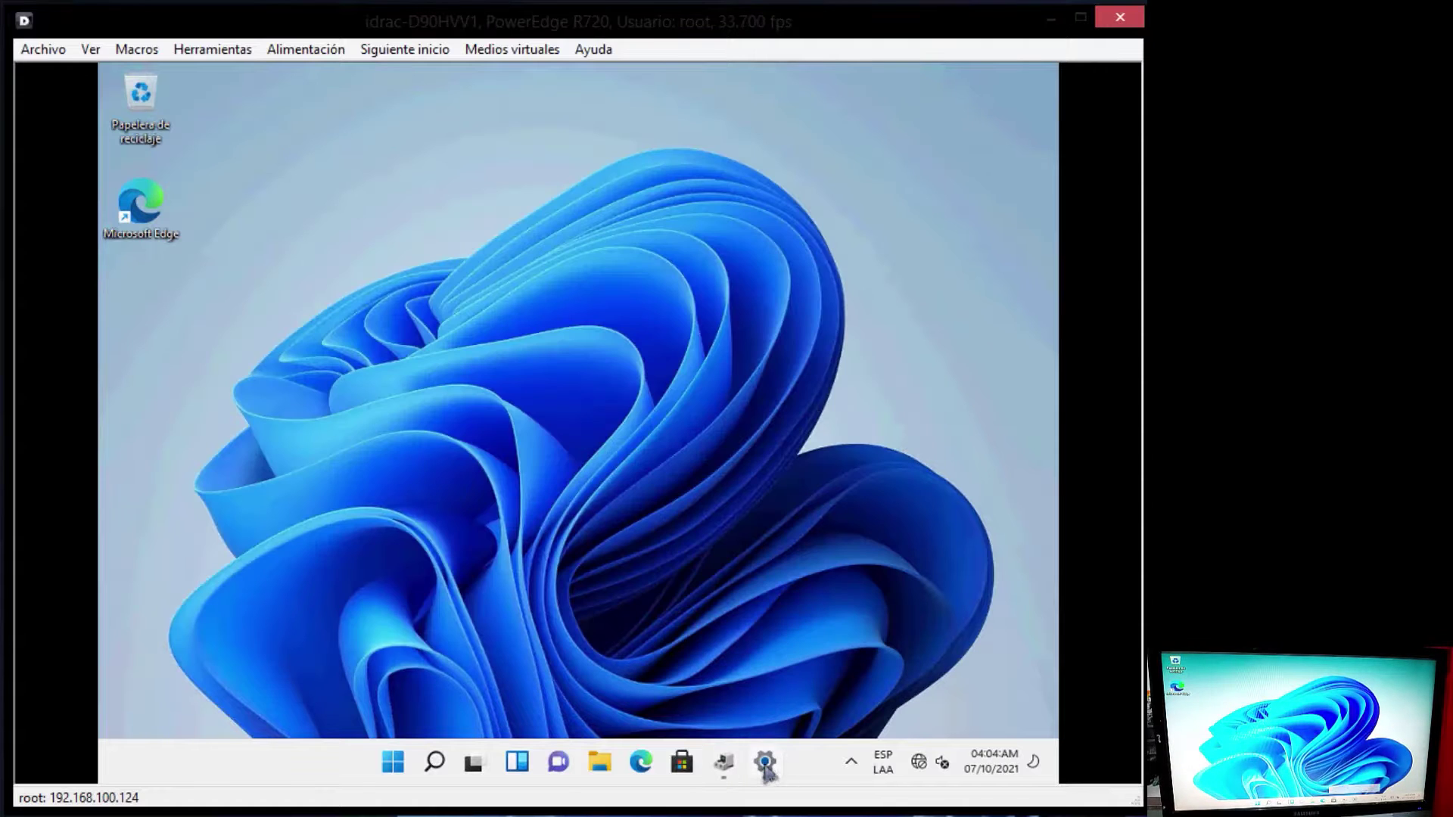
mouse_move(776, 753)
right_click(794, 700)
click(700, 640)
click(766, 759)
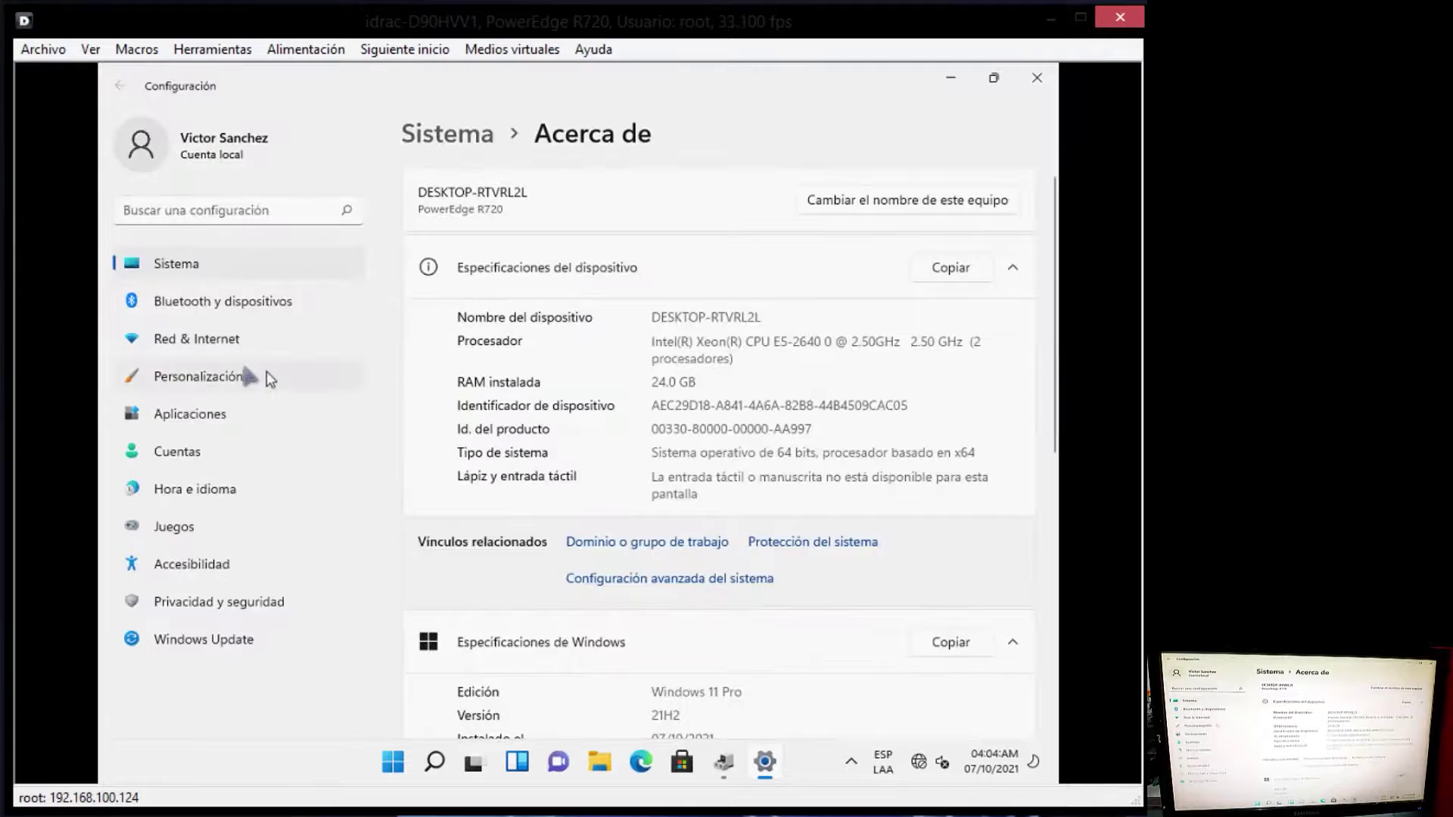
click(237, 375)
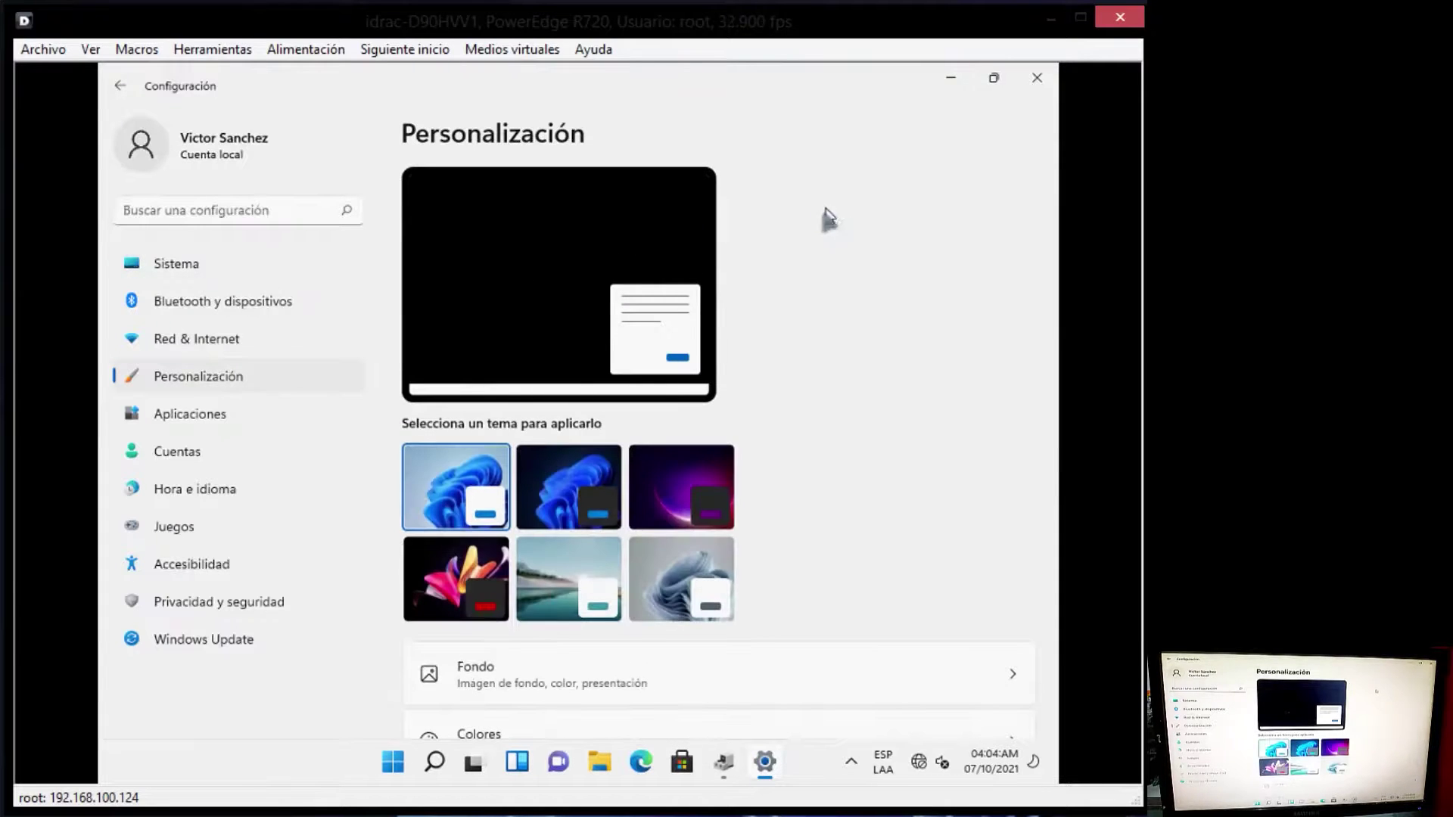
click(614, 451)
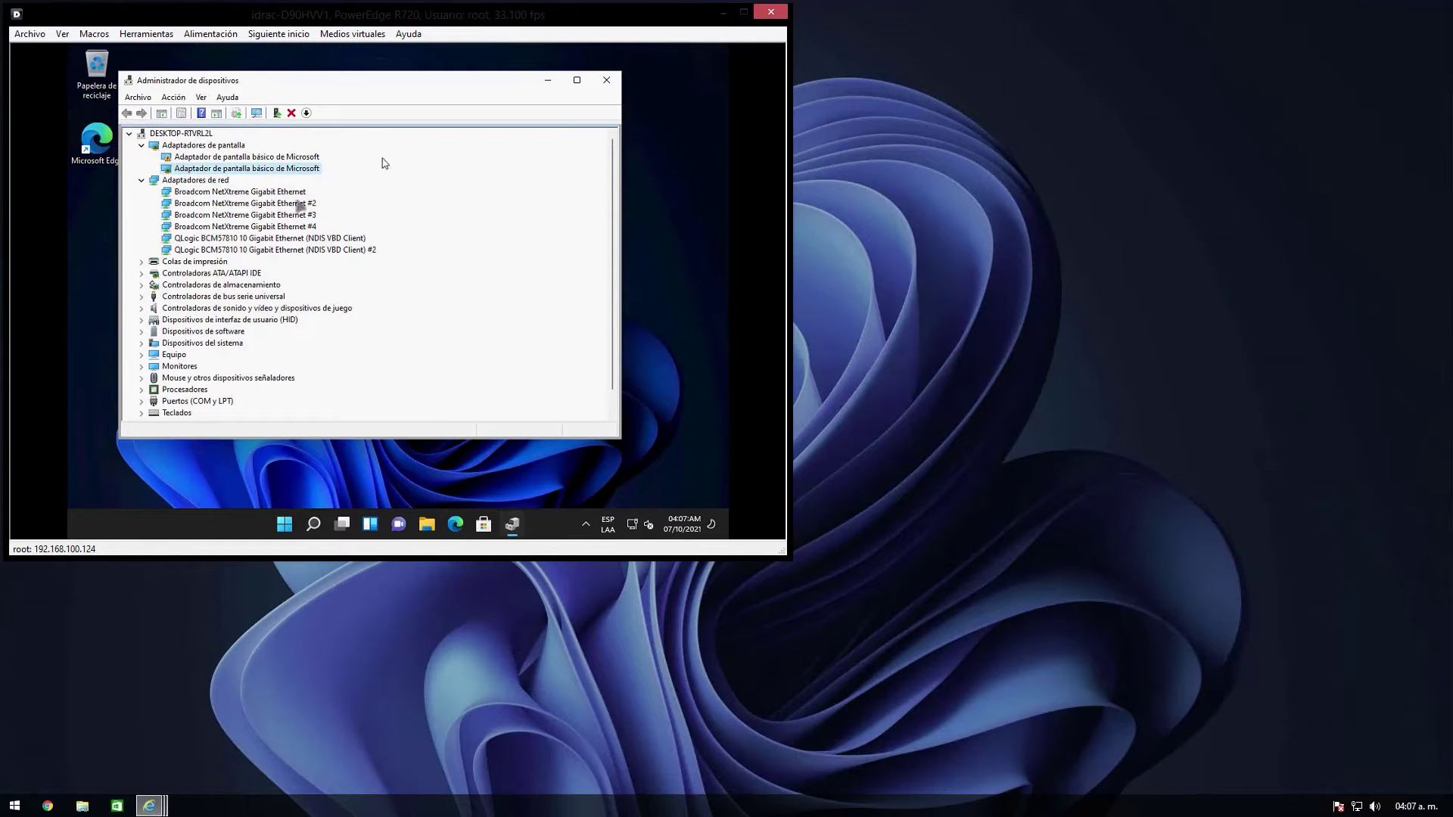
Step: Expand Procesadores in a maximized Device Manager and step through each Xeon E5-2640 entry
click(193, 159)
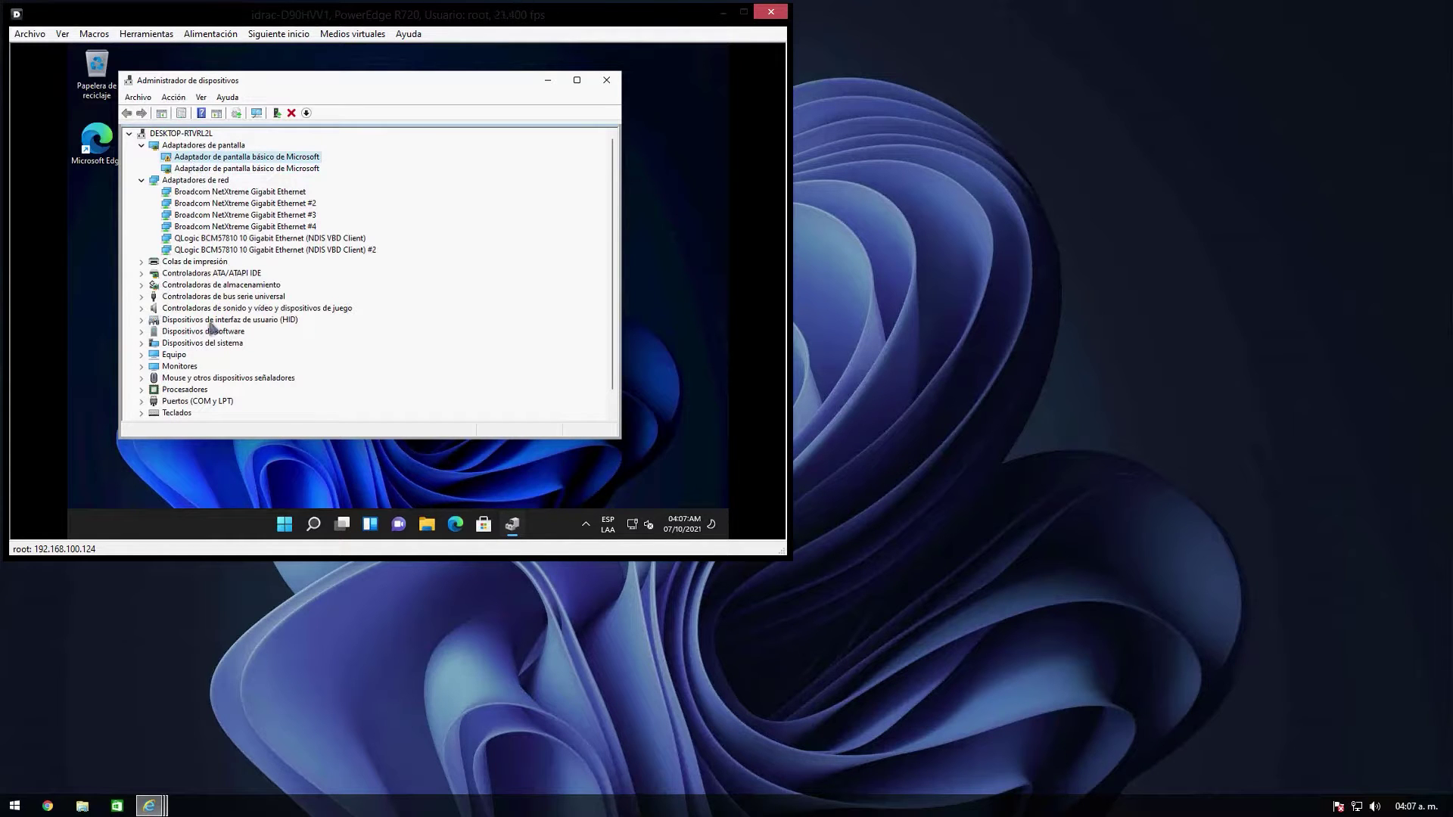
scroll(212, 331, down, 1)
double_click(160, 367)
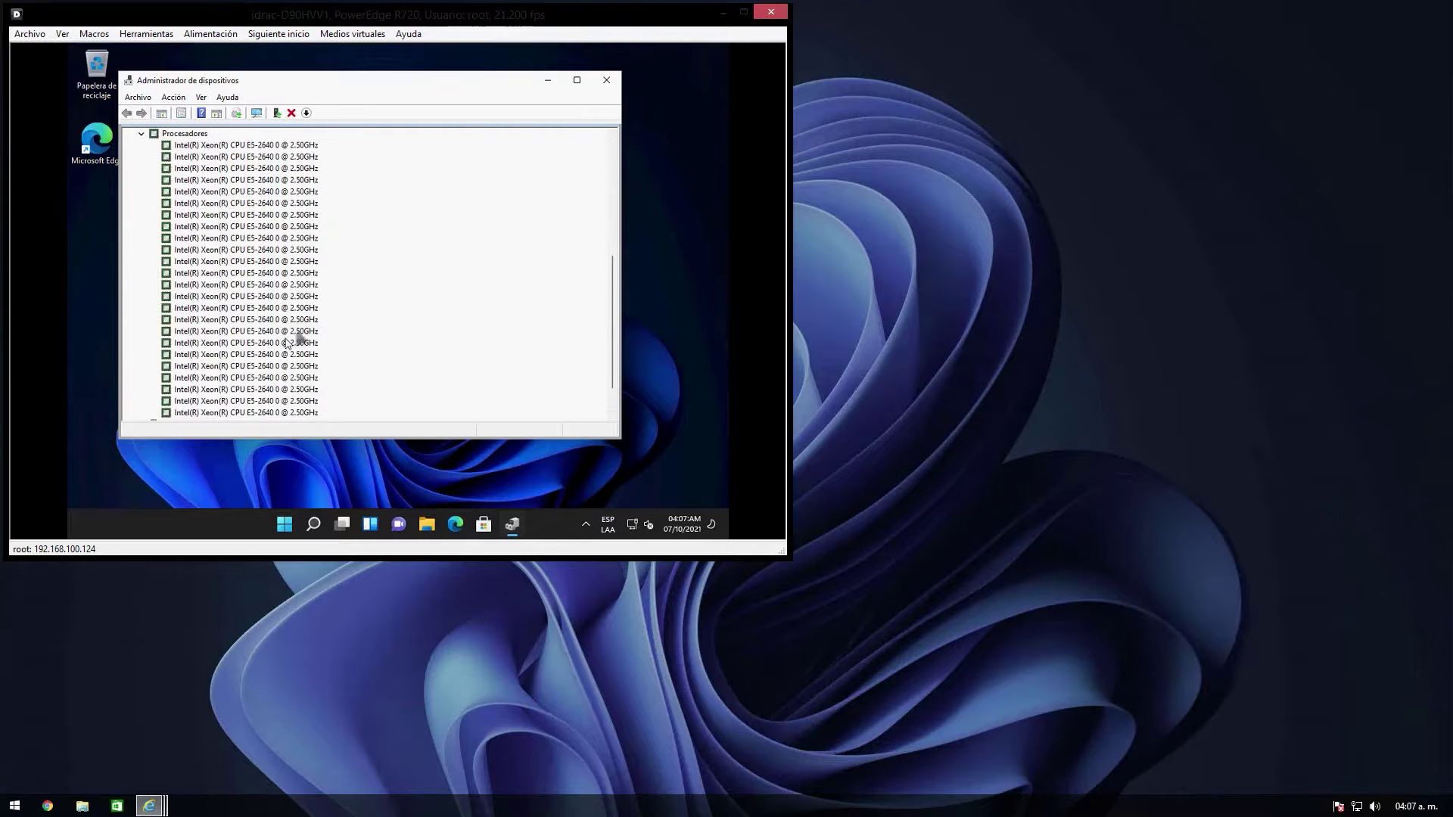
scroll(295, 336, down, 1)
click(586, 84)
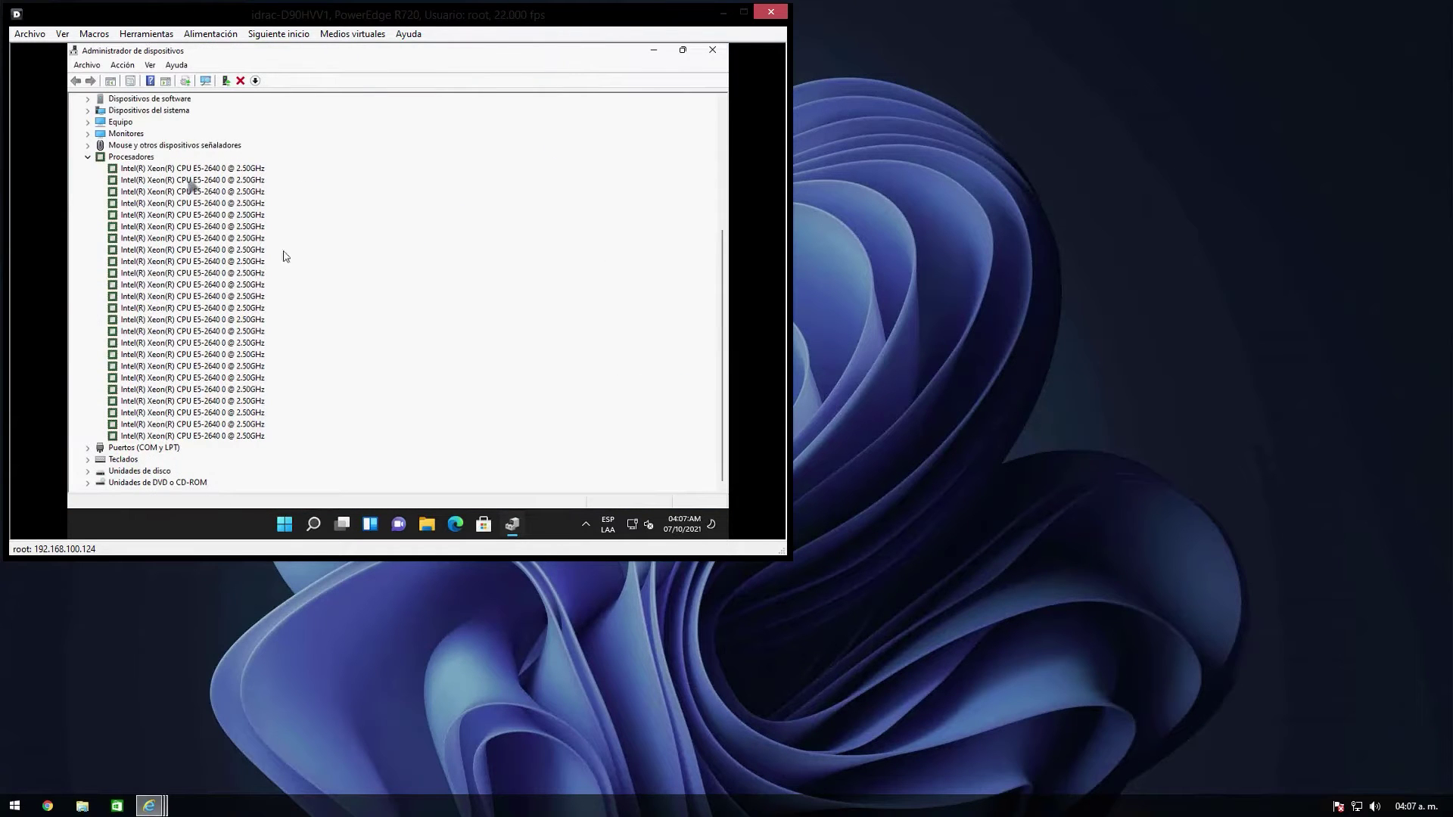
click(172, 170)
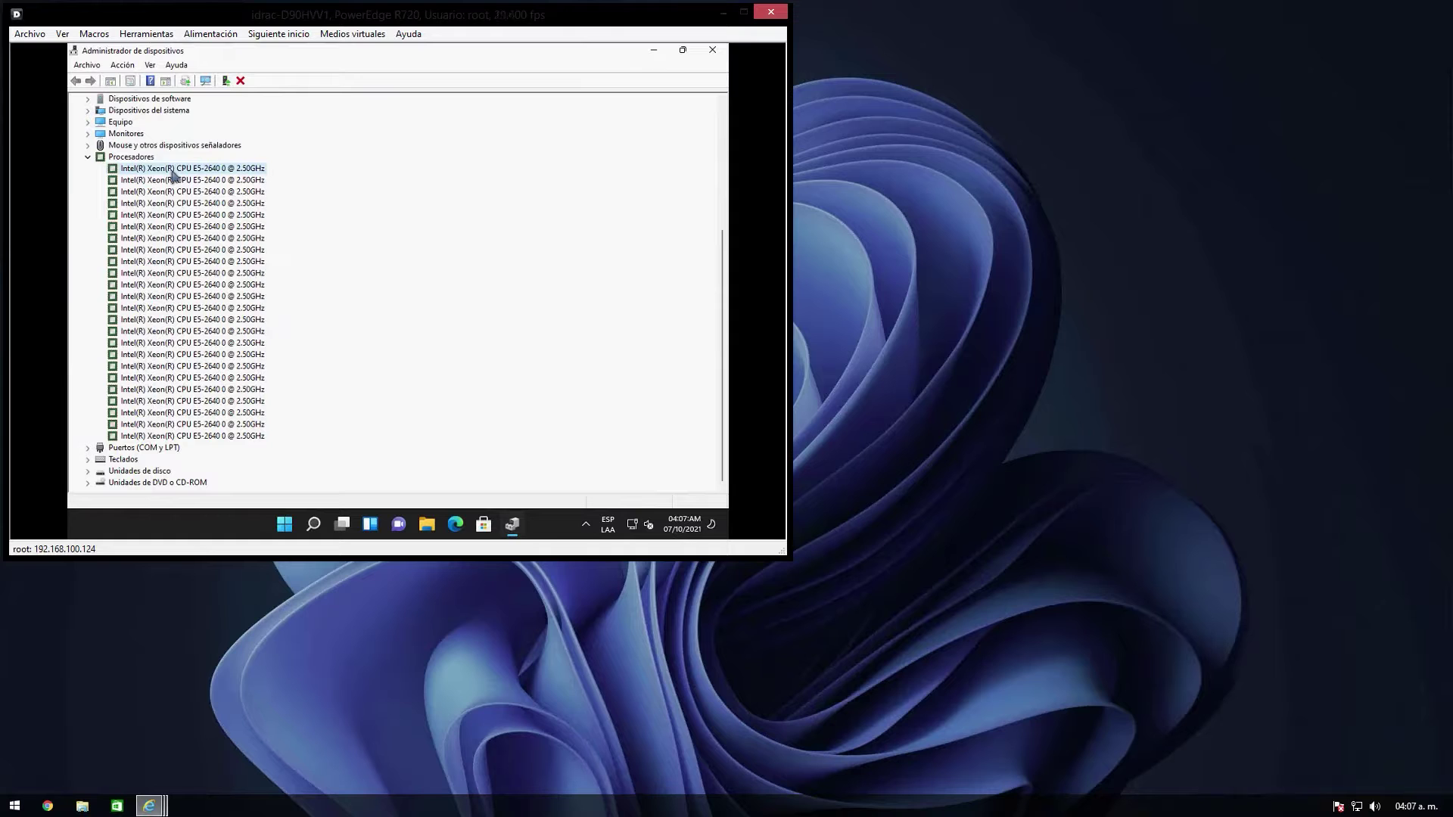
key(Down)
key(Down)
key(Down)
key(Down)
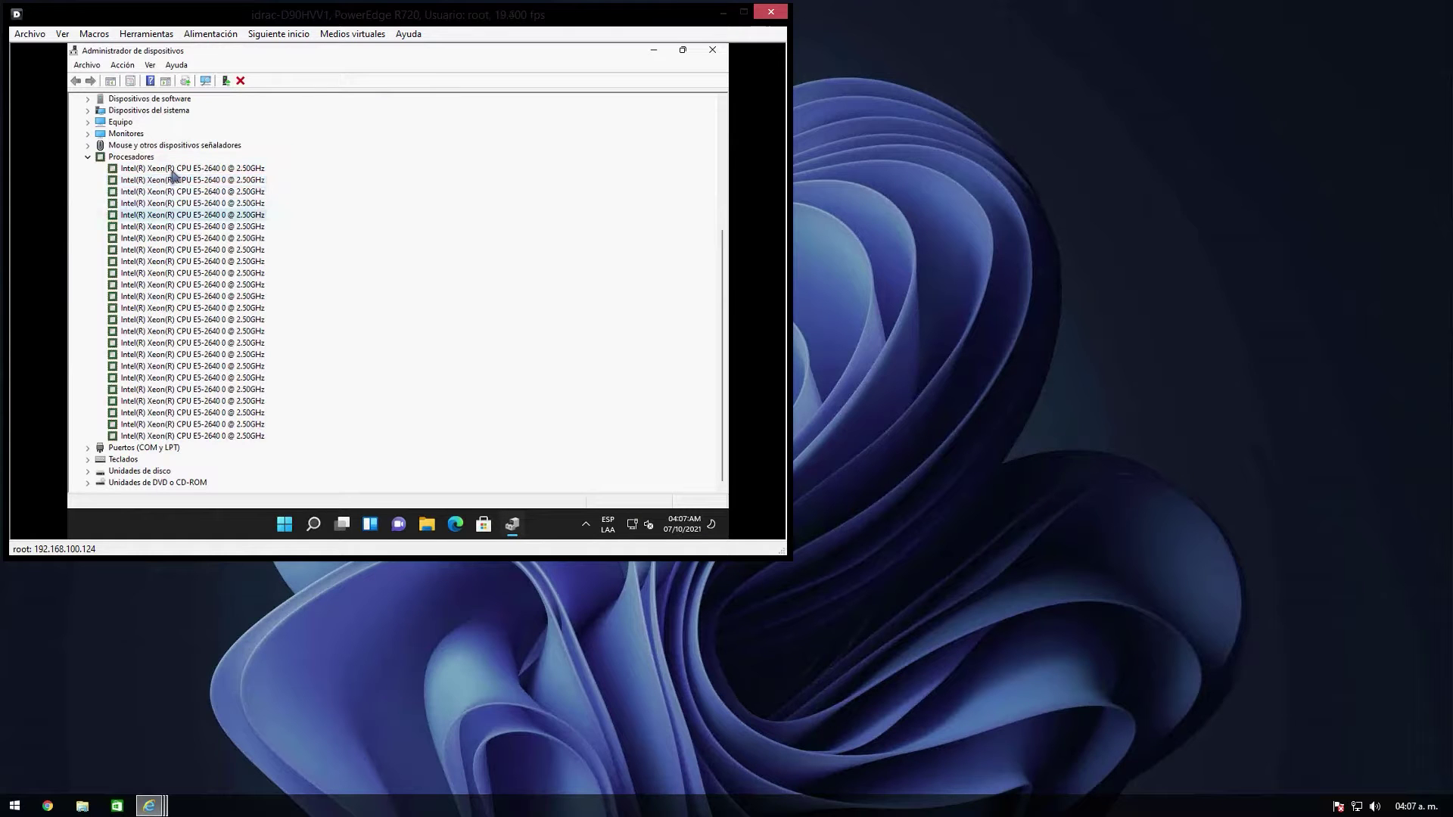
key(Down)
key(Down)
key(Down)
key(Down)
key(Down)
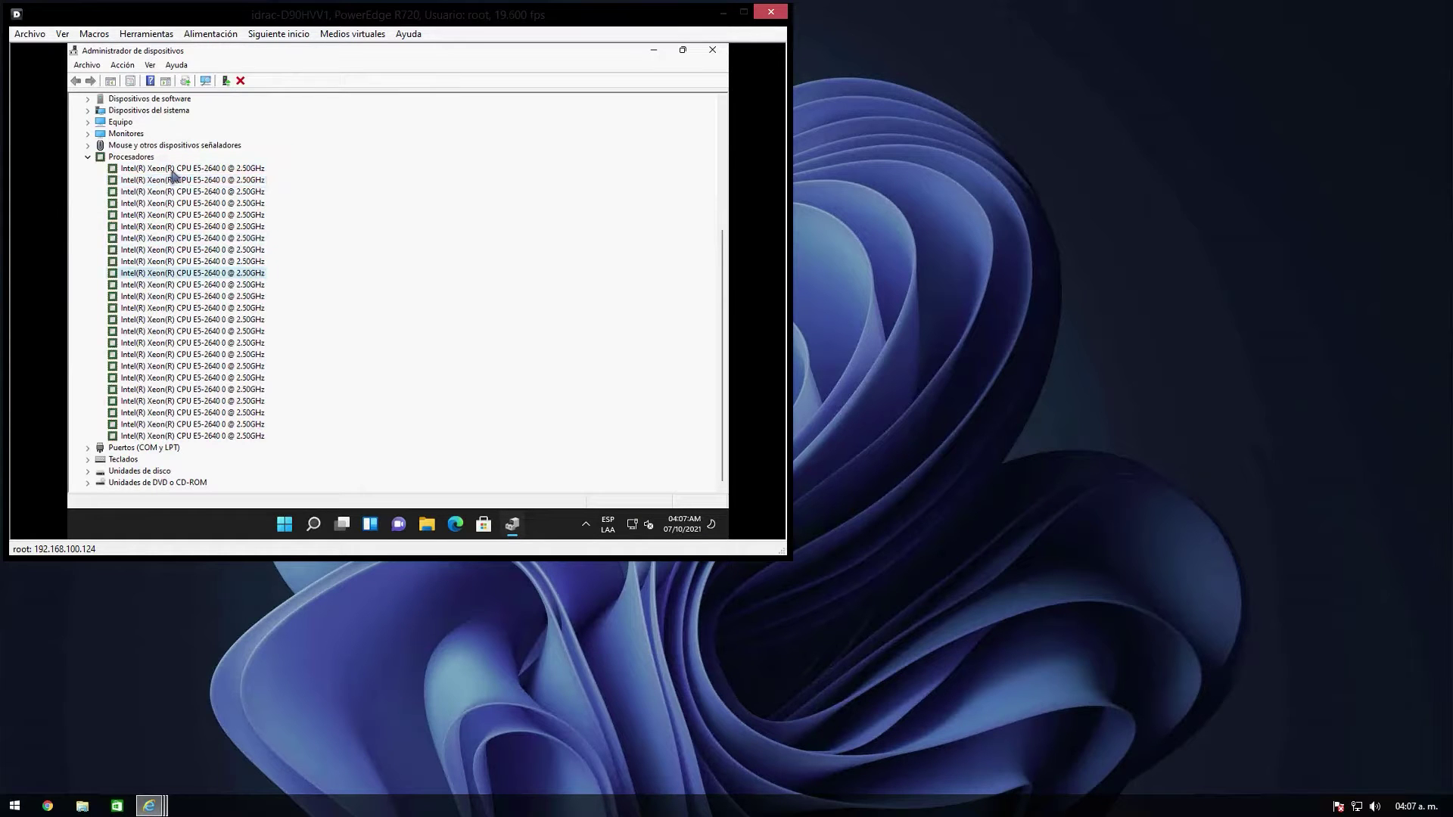
key(Down)
key(Down)
key(Down)
key(Down)
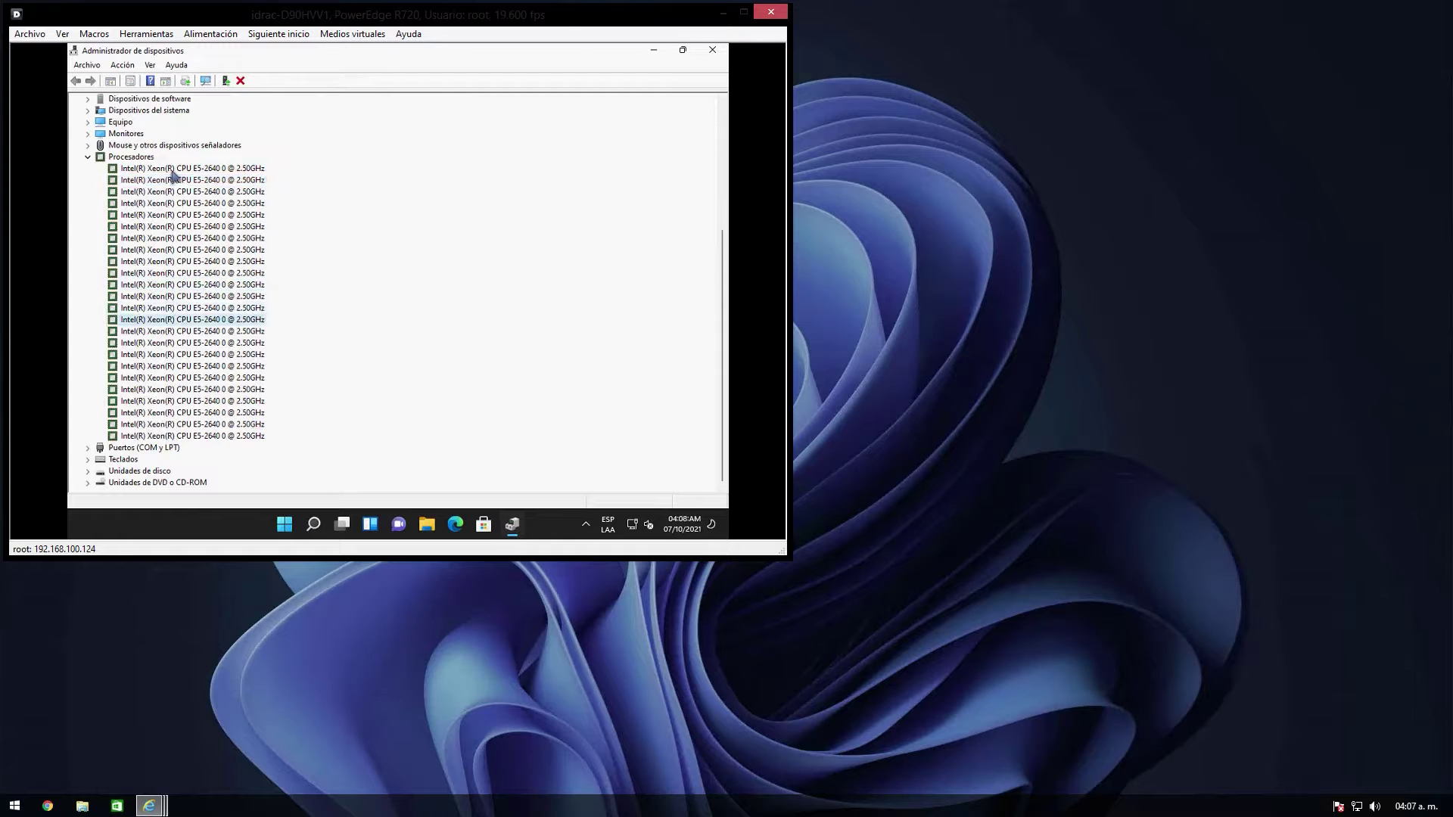
key(Down)
key(Down)
key(Down)
key(Down)
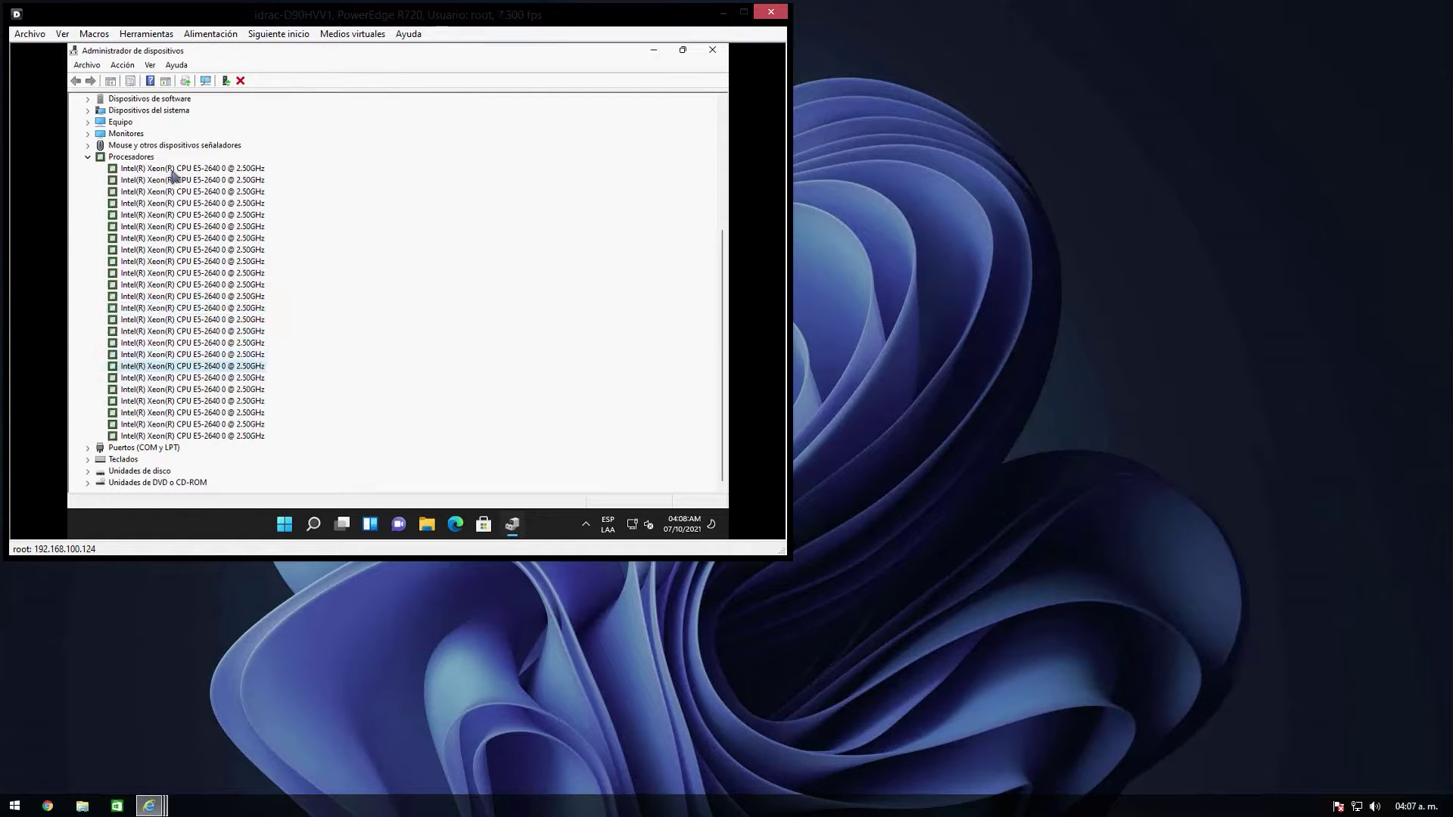
key(Down)
key(Down)
key(Down)
key(Down)
key(Down)
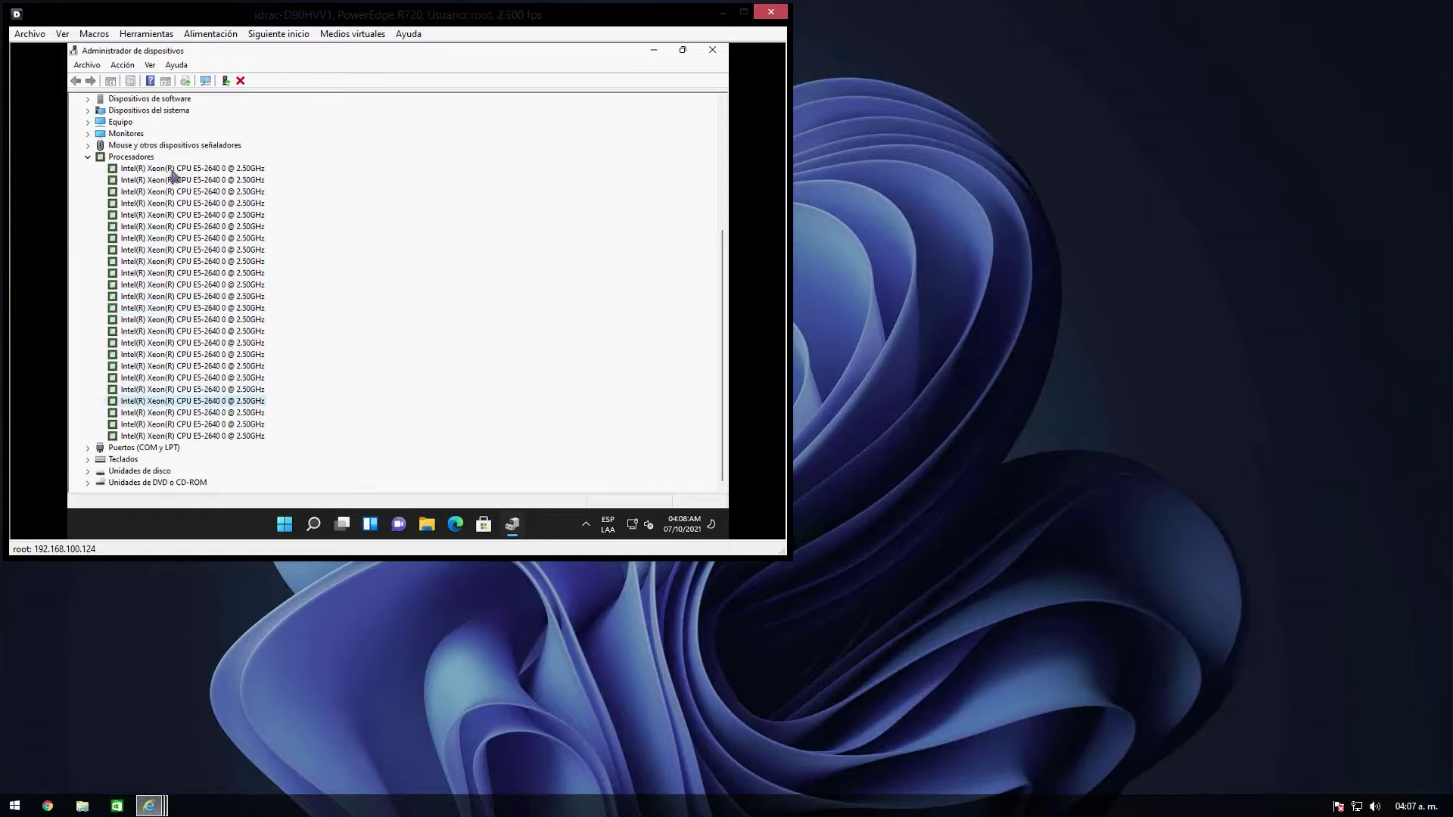
key(Down)
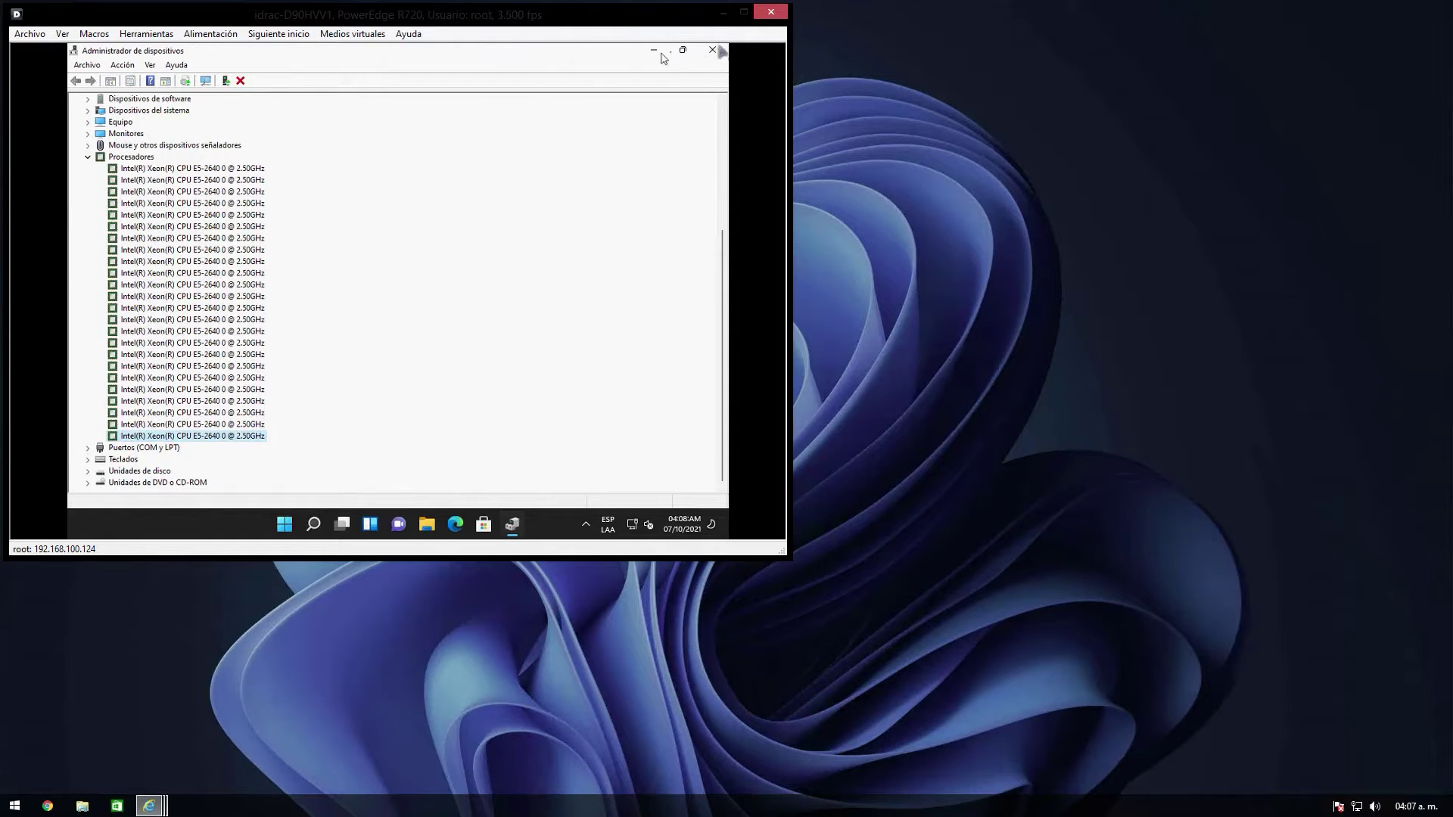
Step: Close Device Manager and open Sistema from the Start quick-link menu
click(713, 50)
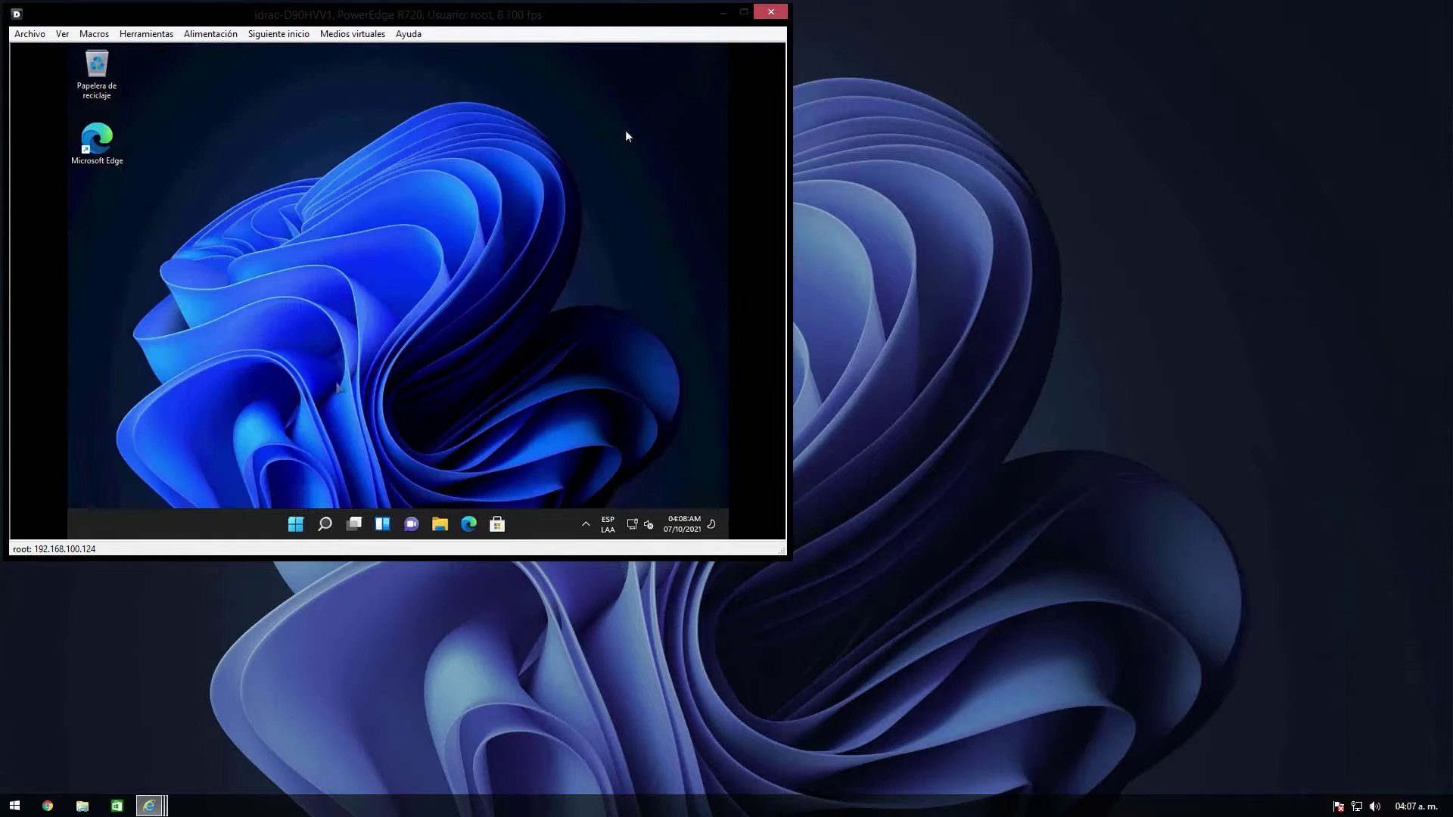
right_click(300, 528)
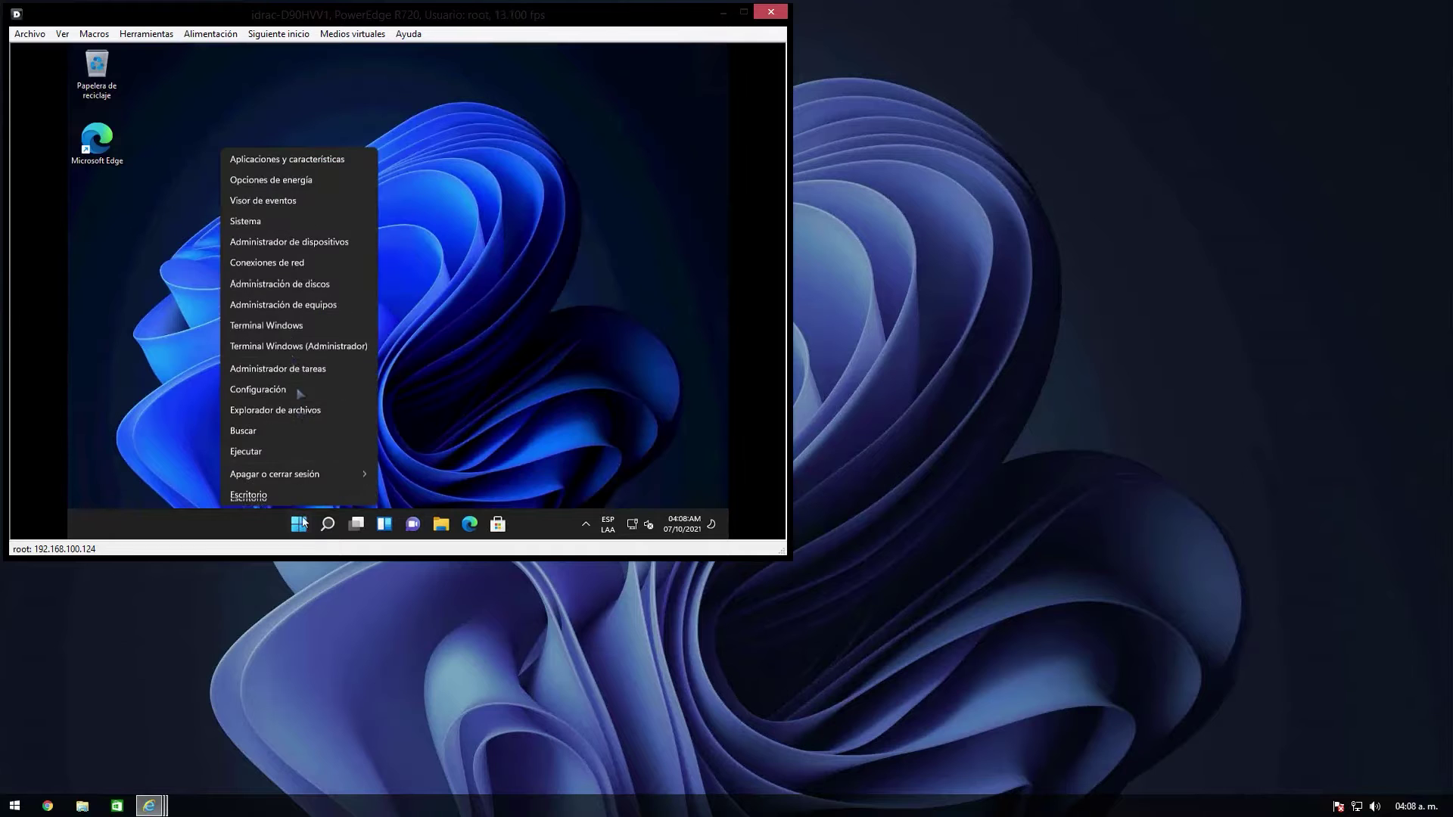
click(245, 221)
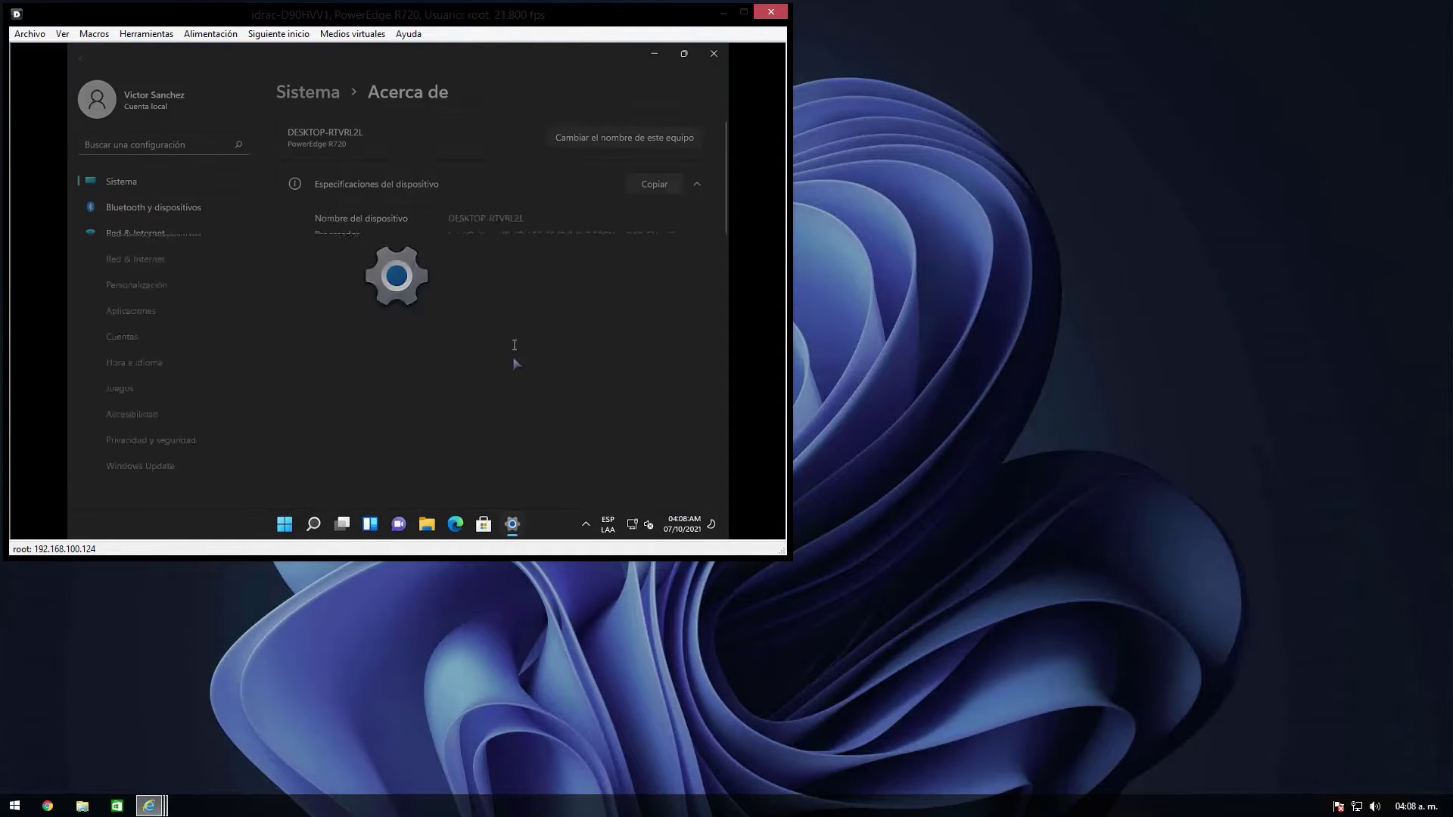